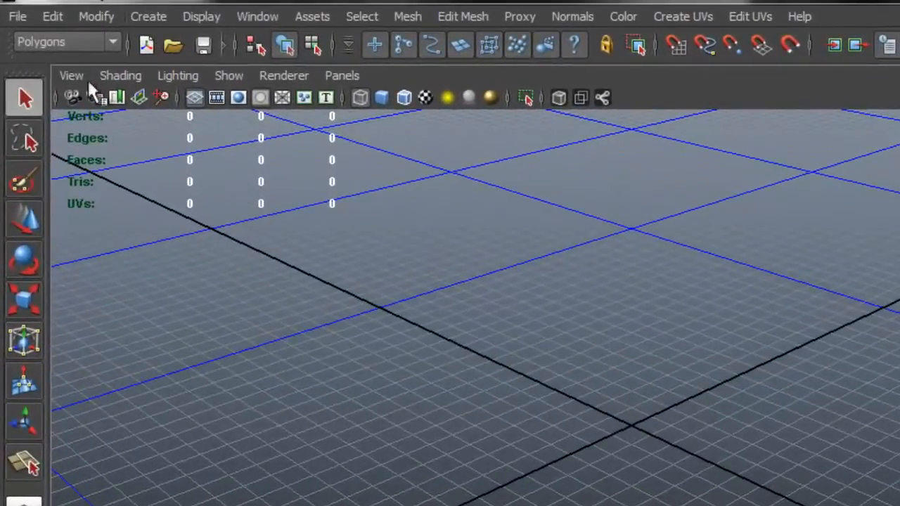
Step: Create a polygon cube at the origin, working with the Polygons menu set
click(87, 42)
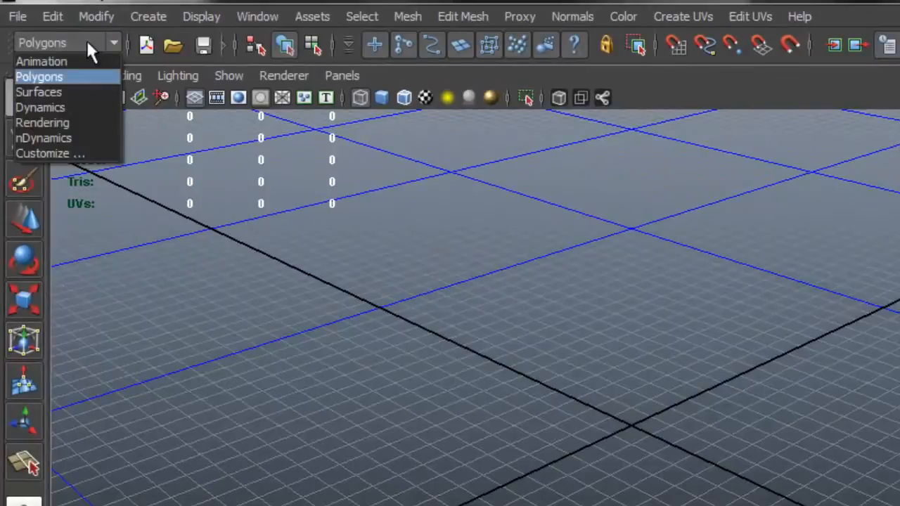
click(69, 78)
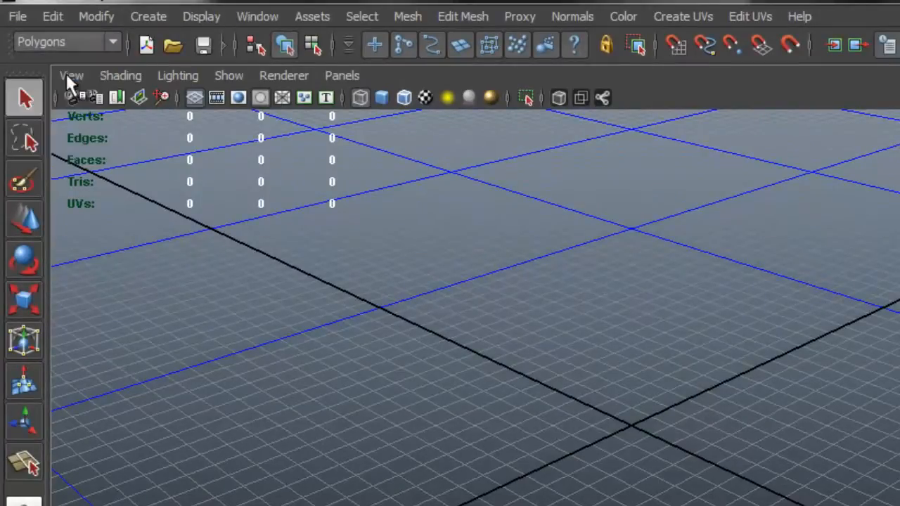
click(149, 17)
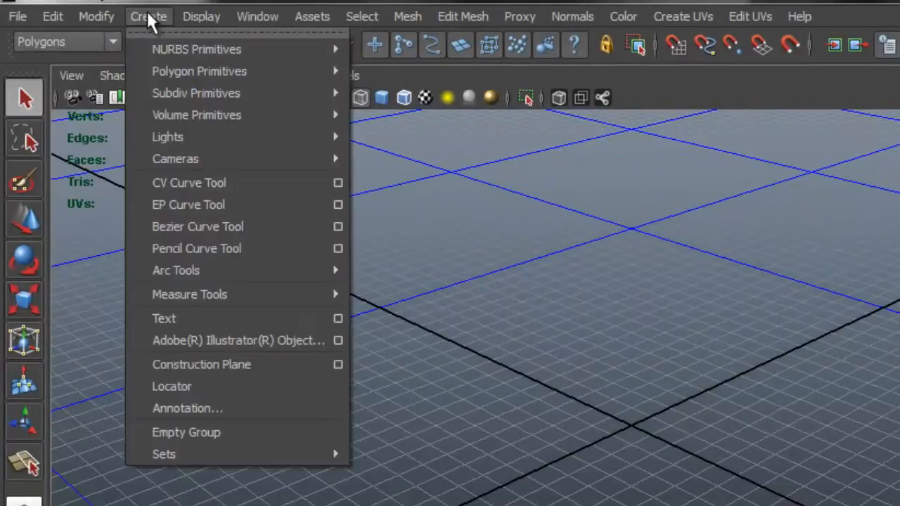
mouse_move(258, 78)
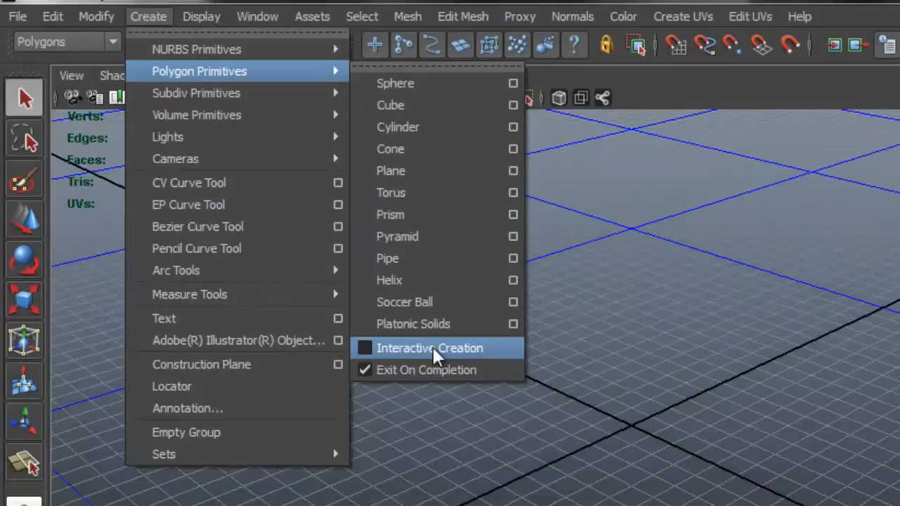
click(399, 105)
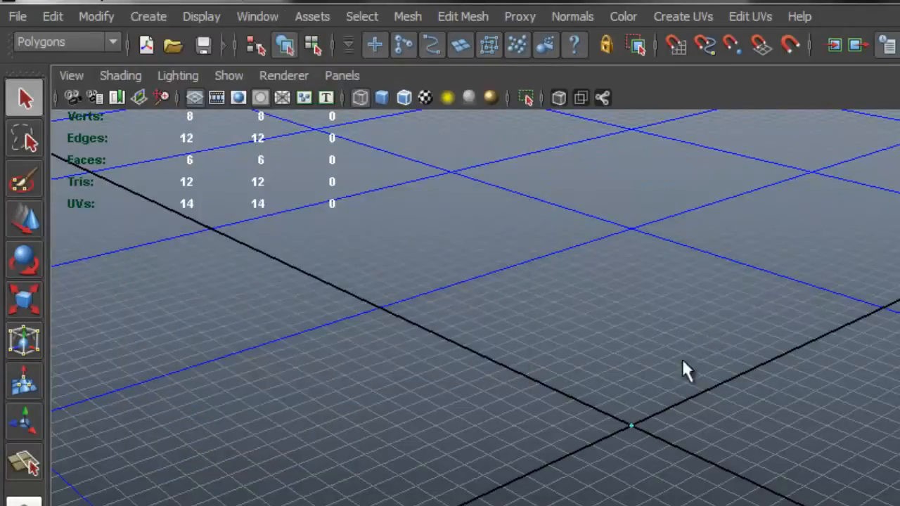
Step: Scale the cube uniformly on all three axes to about 137.5
scroll(665, 426, up, 10)
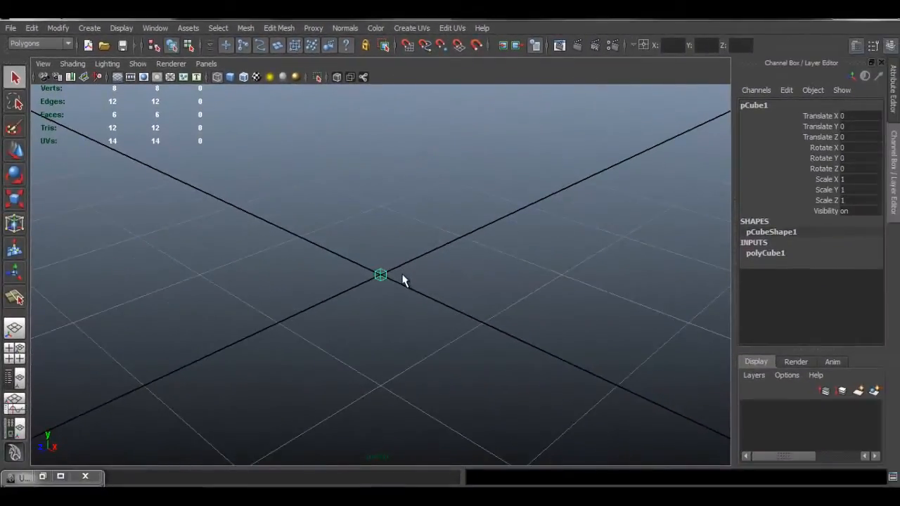
key(F6)
key(r)
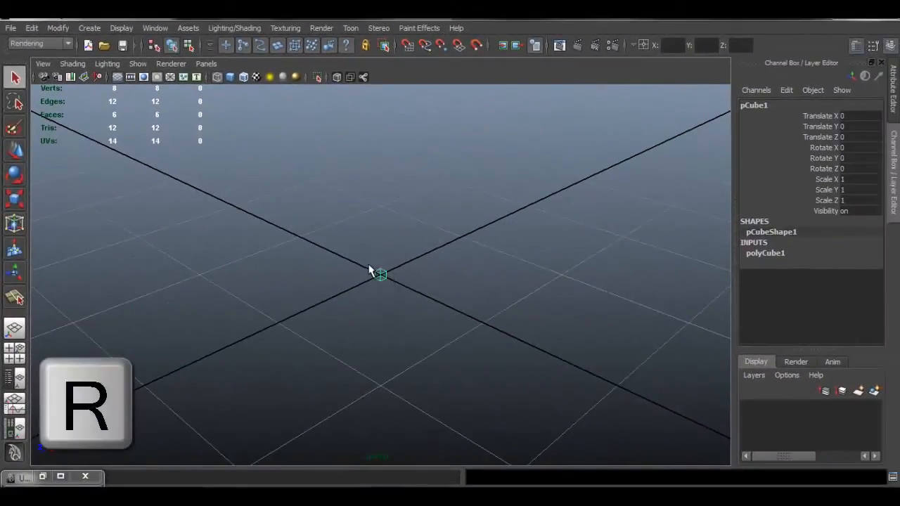
key(r)
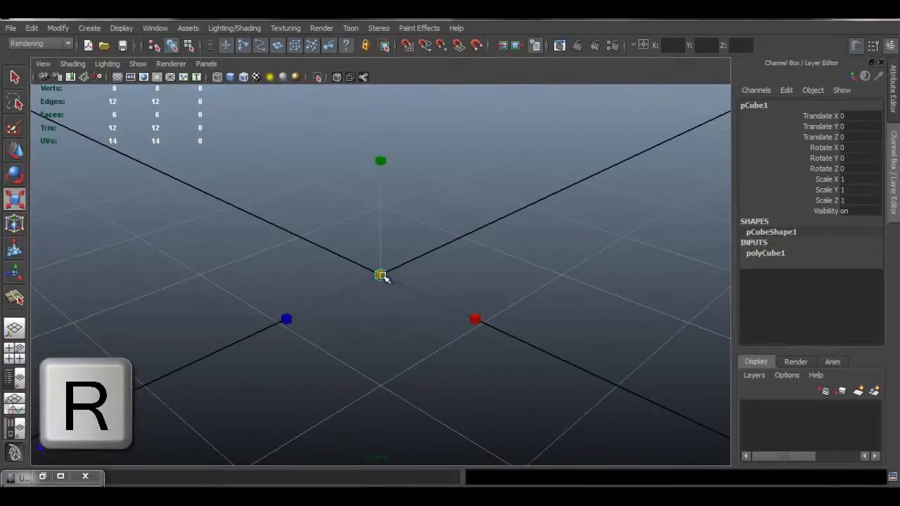
drag(380, 275, 588, 306)
scroll(394, 285, down, 9)
scroll(389, 284, up, 1)
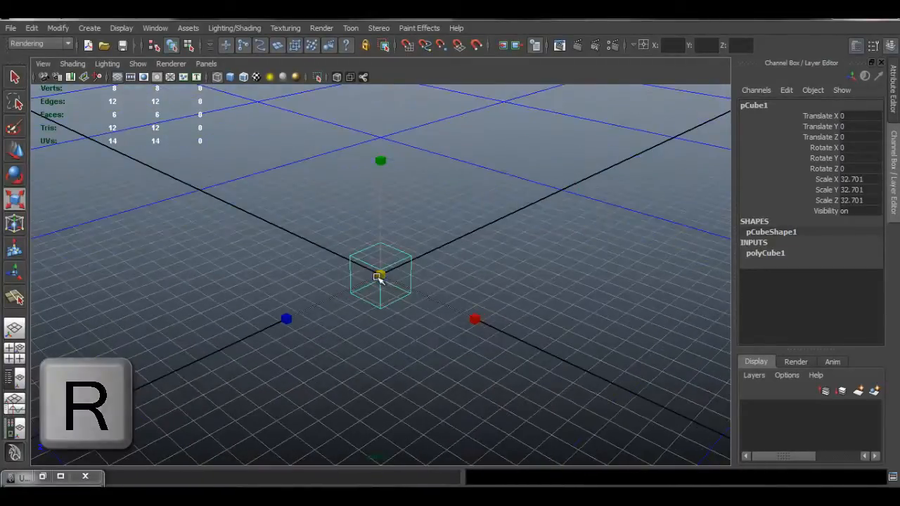
drag(380, 276, 496, 296)
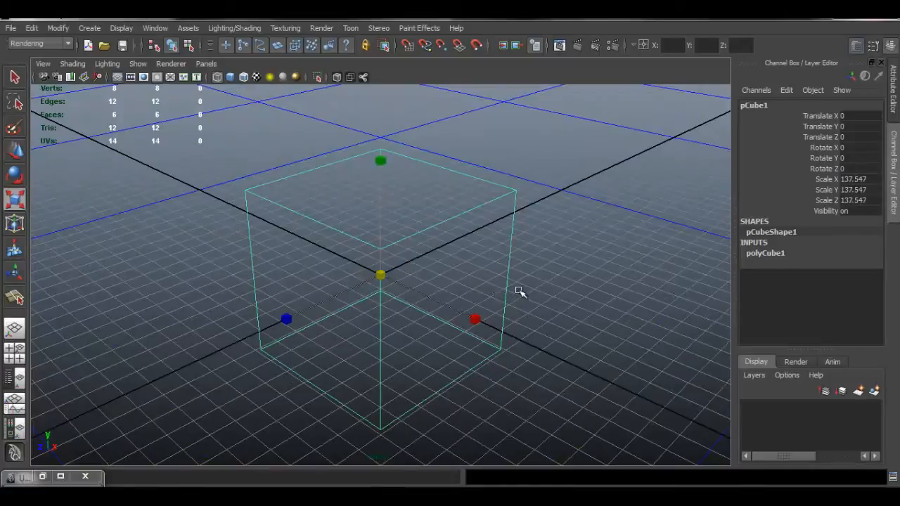
Step: Display the cube with smooth shading and activate the Move tool
key(5)
alt+drag(498, 261, 568, 263)
key(w)
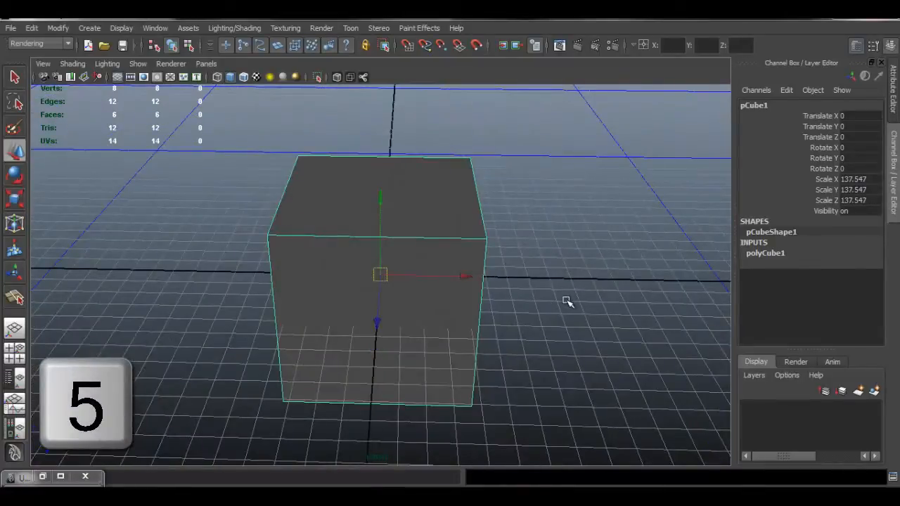
alt+drag(568, 301, 536, 317)
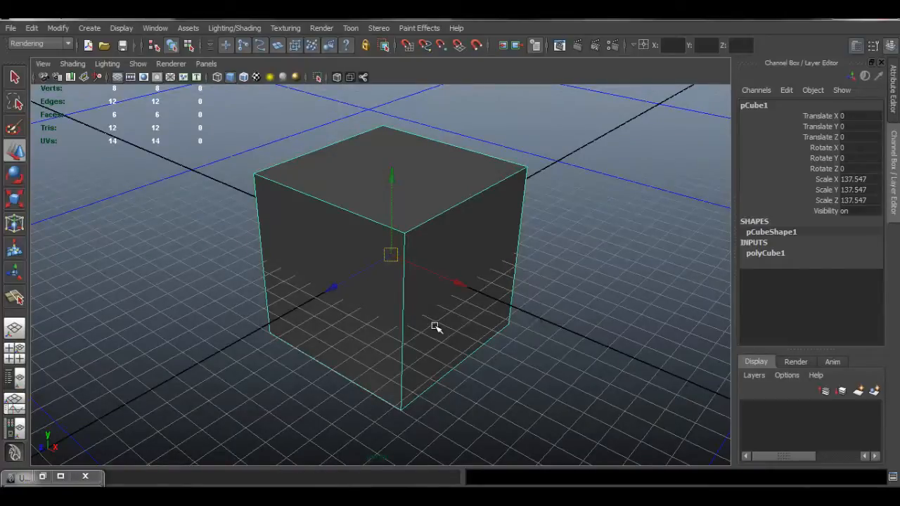
Step: Switch the cube to face selection and select all six of its faces
alt+drag(433, 328, 455, 318)
right_drag(326, 218, 330, 256)
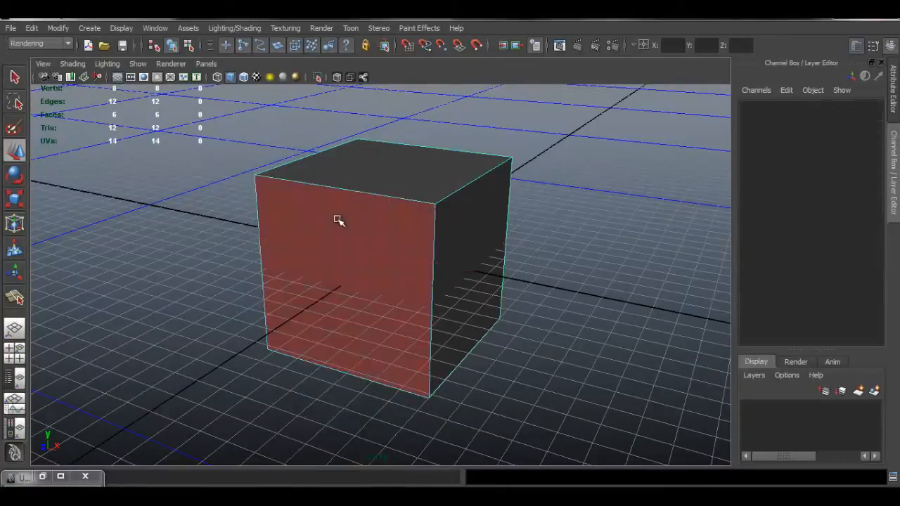
double_click(380, 215)
alt+drag(592, 324, 619, 334)
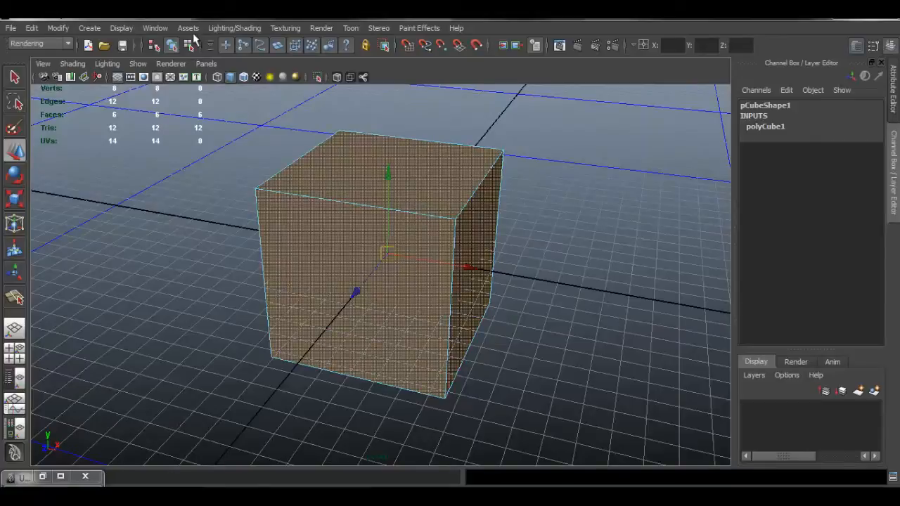
Step: Return to the Polygons menu set and turn off Keep Faces Together
click(39, 44)
click(37, 64)
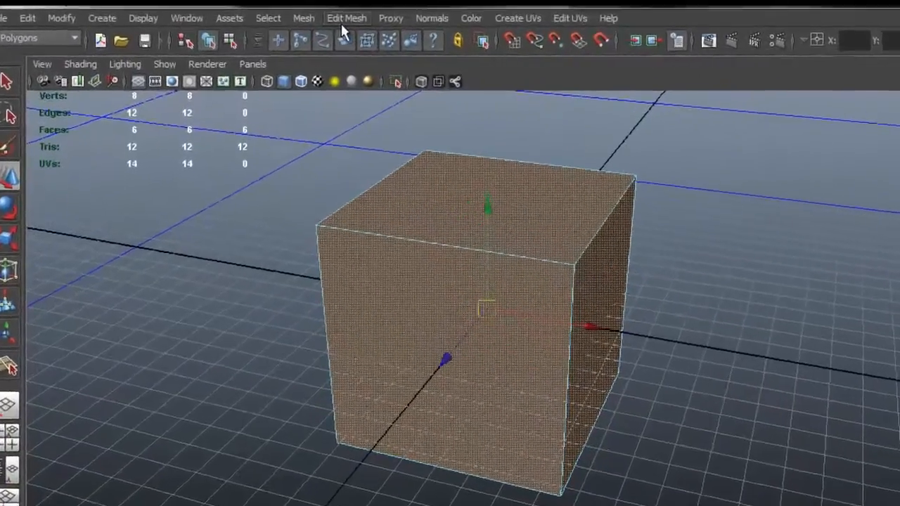
click(278, 28)
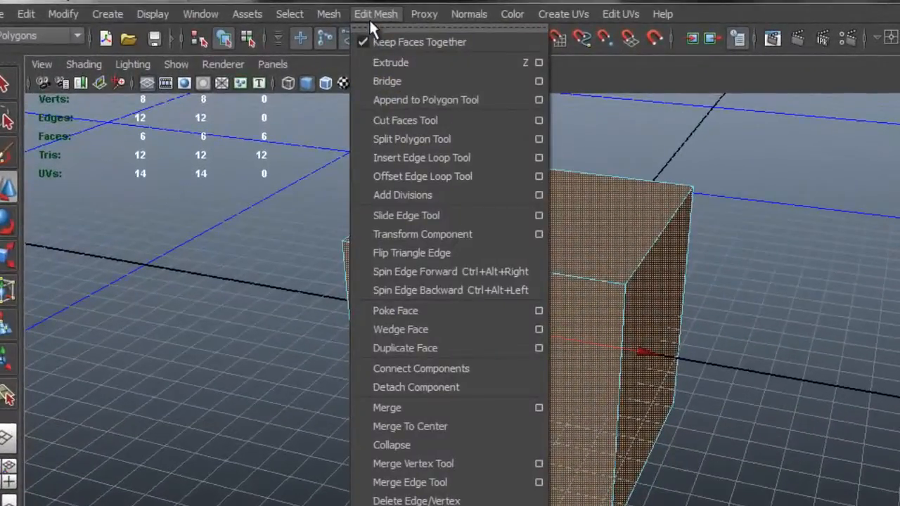
click(430, 46)
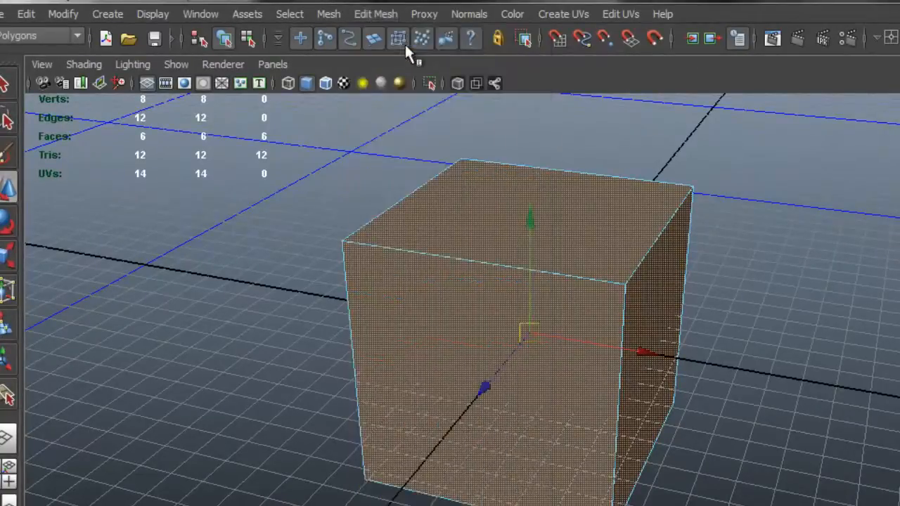
Step: Extrude all six faces separately and scale them uniformly inward, leaving a narrow border around each side of the cube
click(386, 14)
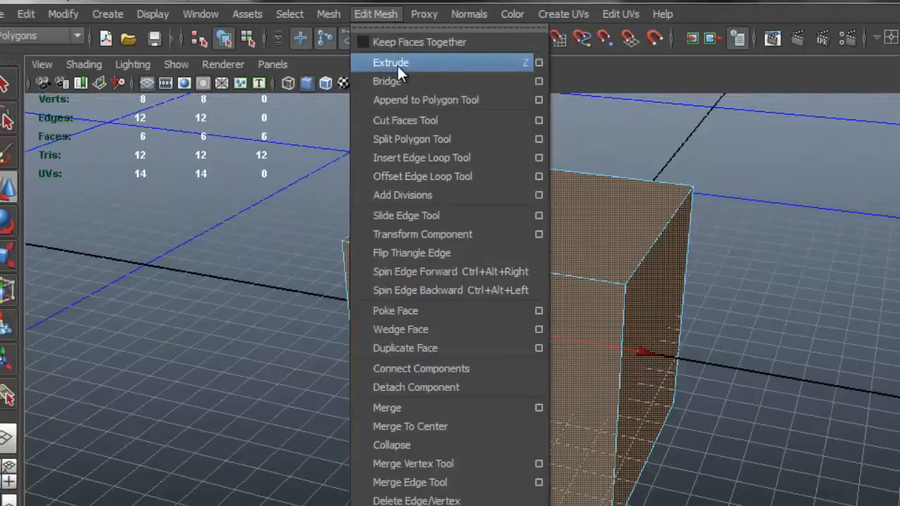
click(442, 65)
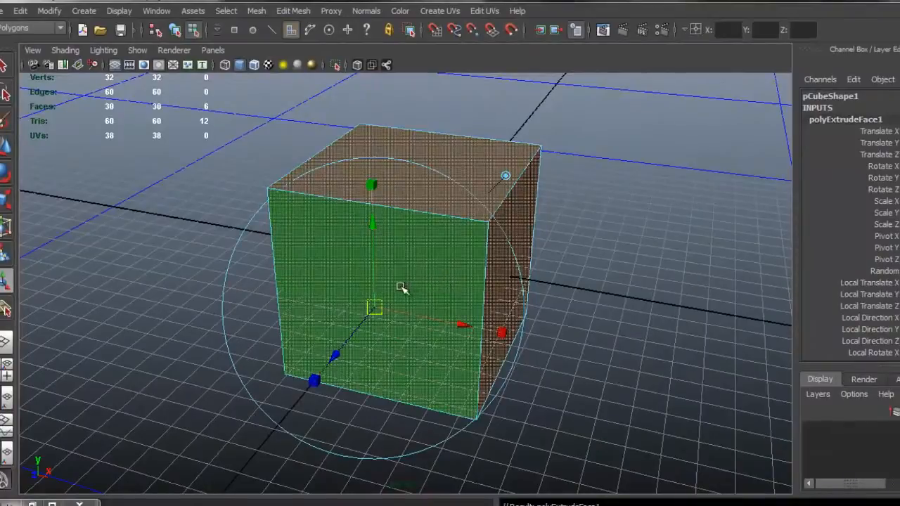
alt+drag(403, 288, 328, 286)
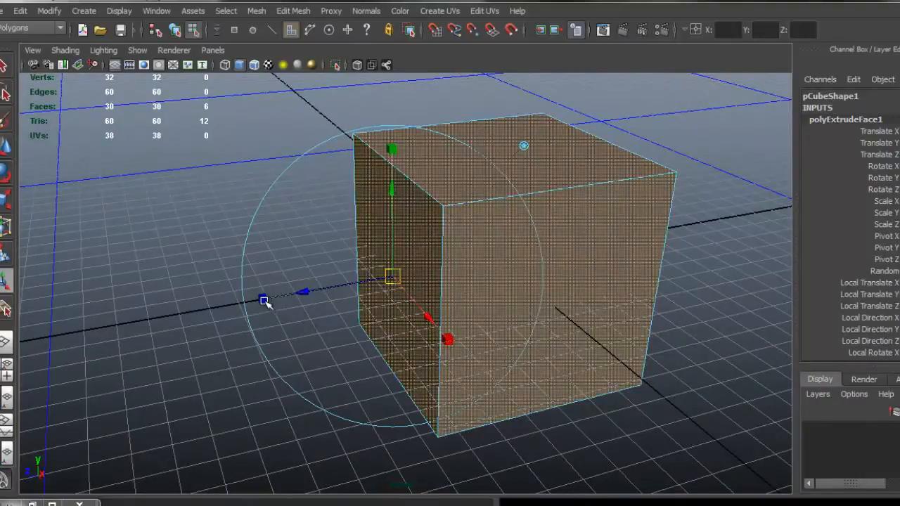
alt+drag(396, 300, 458, 305)
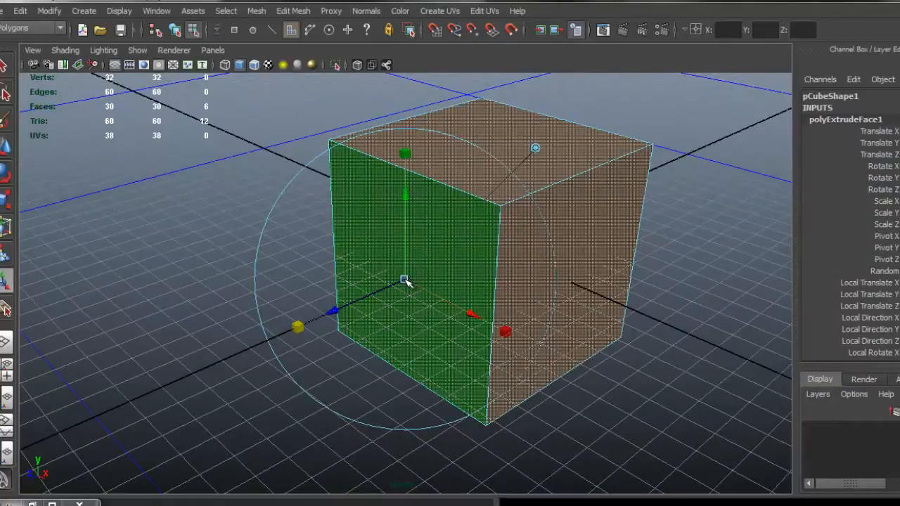
mouse_move(404, 279)
mouse_down()
mouse_move(417, 281)
mouse_move(395, 280)
mouse_up()
alt+drag(502, 312, 411, 328)
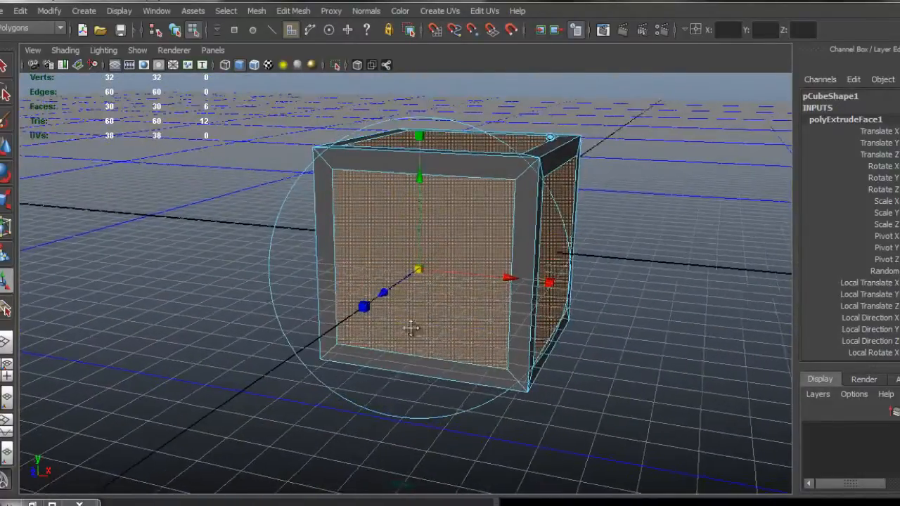
alt+middle_drag(411, 328, 386, 321)
alt+right_drag(386, 322, 490, 339)
alt+drag(354, 299, 389, 277)
alt+drag(586, 312, 579, 322)
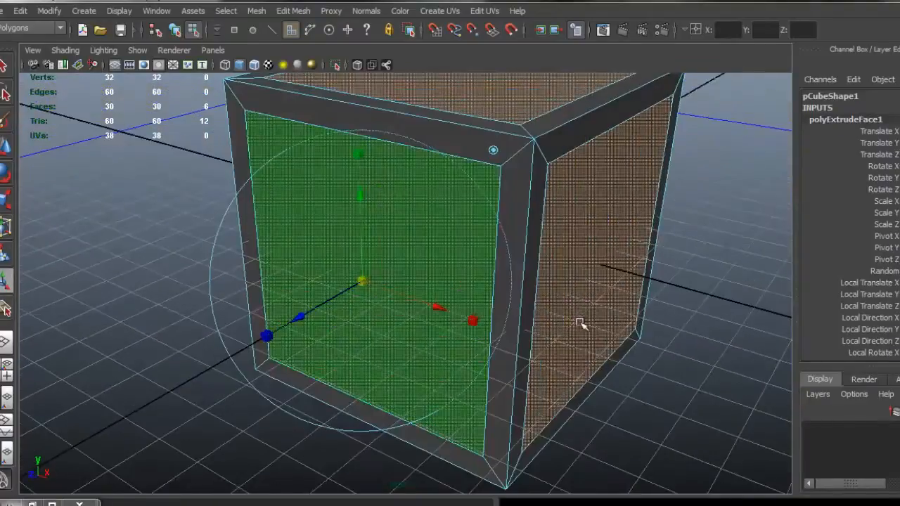
alt+right_drag(554, 310, 432, 285)
alt+drag(432, 285, 410, 302)
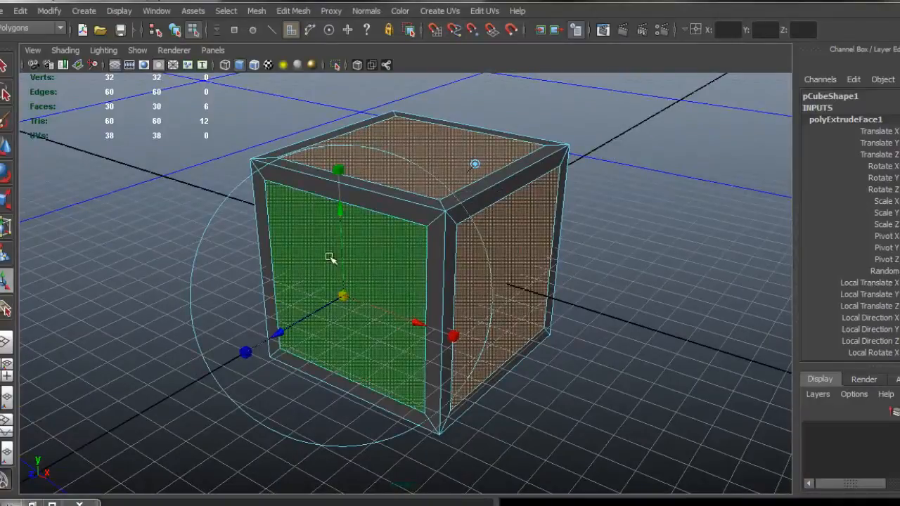
click(297, 12)
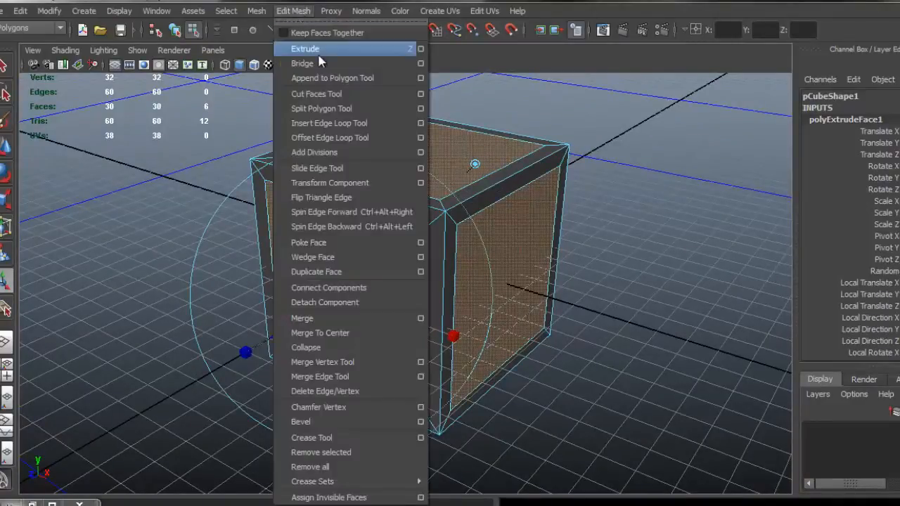
click(295, 9)
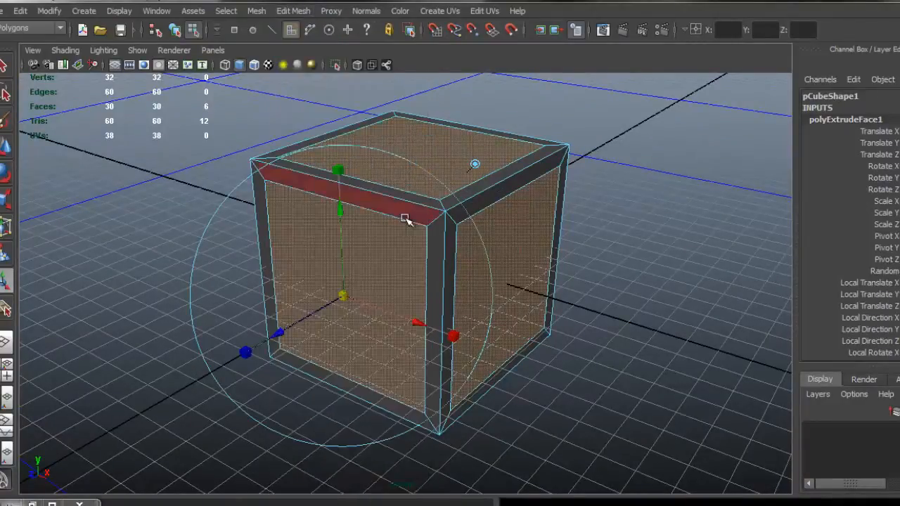
Step: Extrude the six inset faces again and push them slightly into the cube to form recessed panels
key(g)
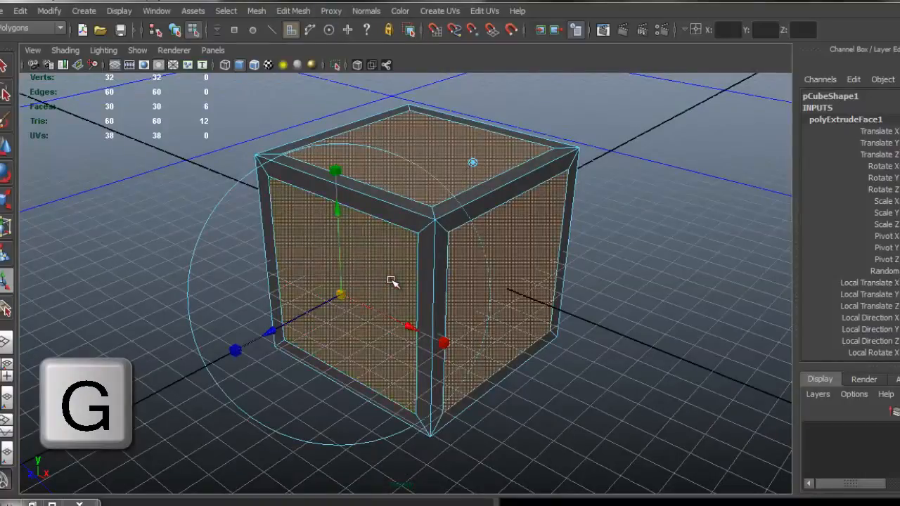
key(g)
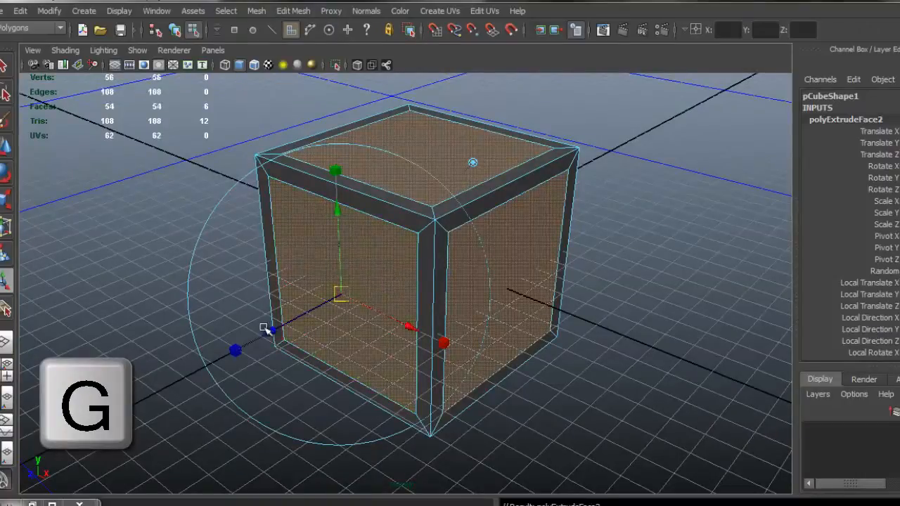
scroll(338, 331, up, 5)
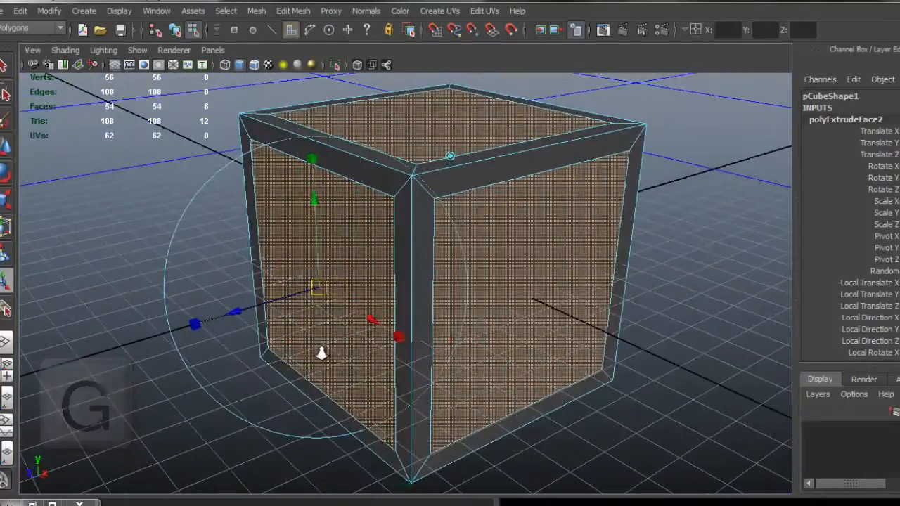
alt+middle_drag(324, 355, 345, 352)
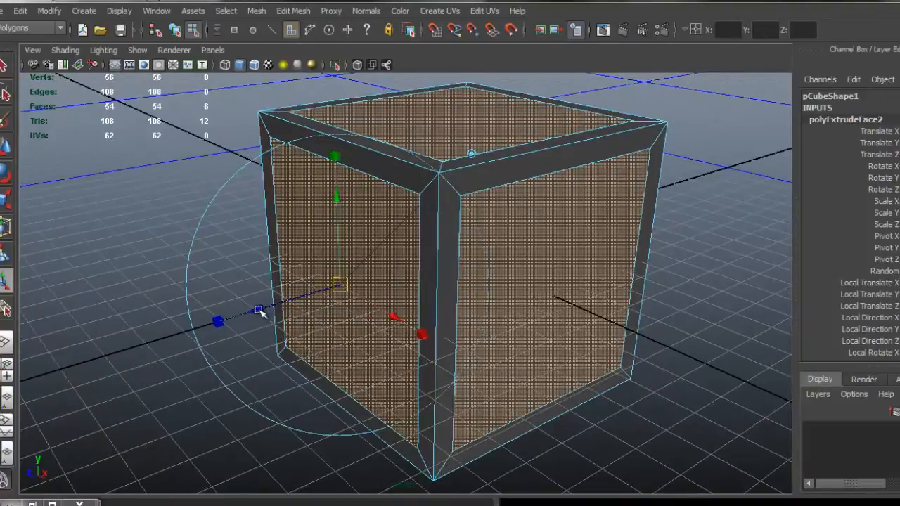
drag(260, 311, 281, 306)
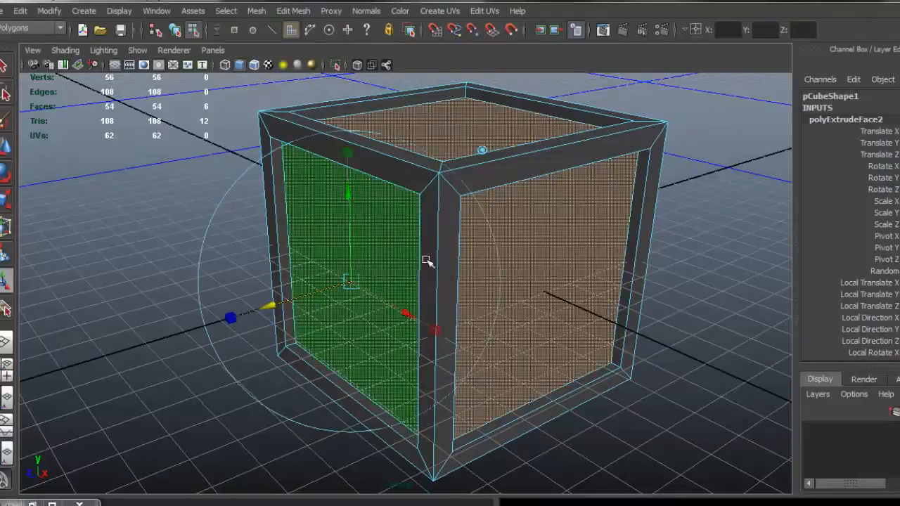
Step: Leave the Extrude tool and return from face selection to object mode with the whole cube selected
alt+drag(427, 261, 253, 284)
alt+drag(443, 232, 572, 245)
key(q)
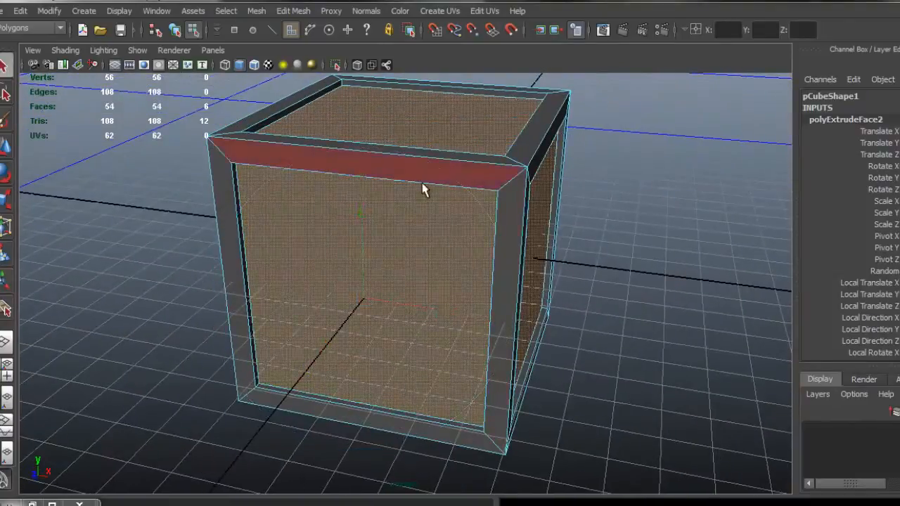
right_drag(422, 183, 491, 152)
click(517, 229)
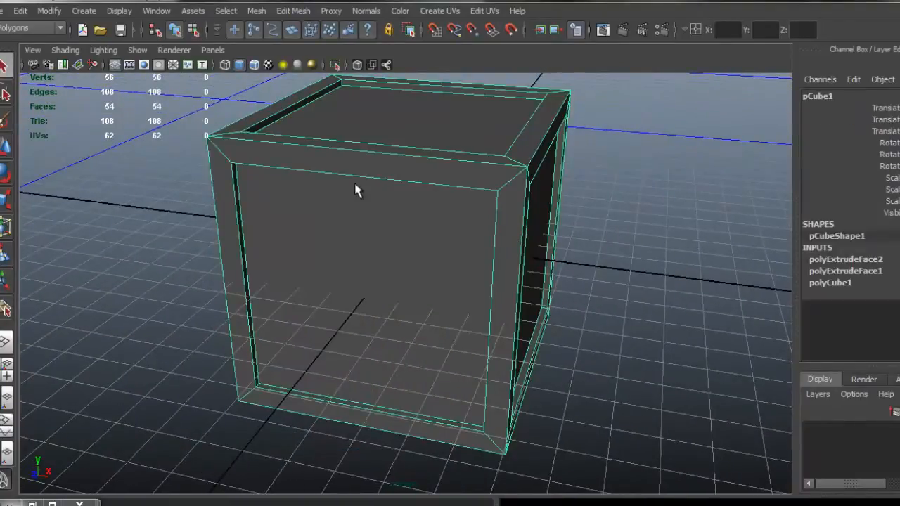
right_drag(355, 185, 401, 170)
alt+drag(581, 271, 621, 268)
alt+right_drag(621, 267, 529, 243)
alt+drag(528, 242, 478, 243)
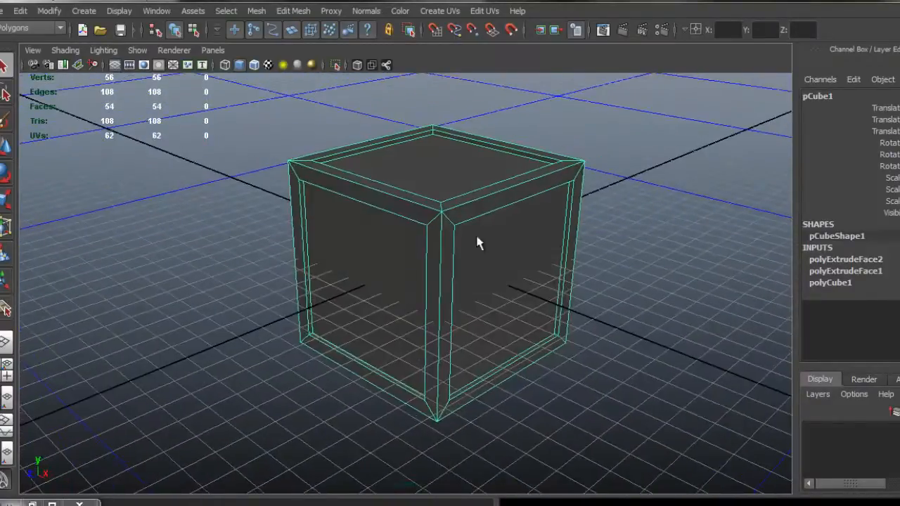
alt+right_drag(477, 243, 469, 283)
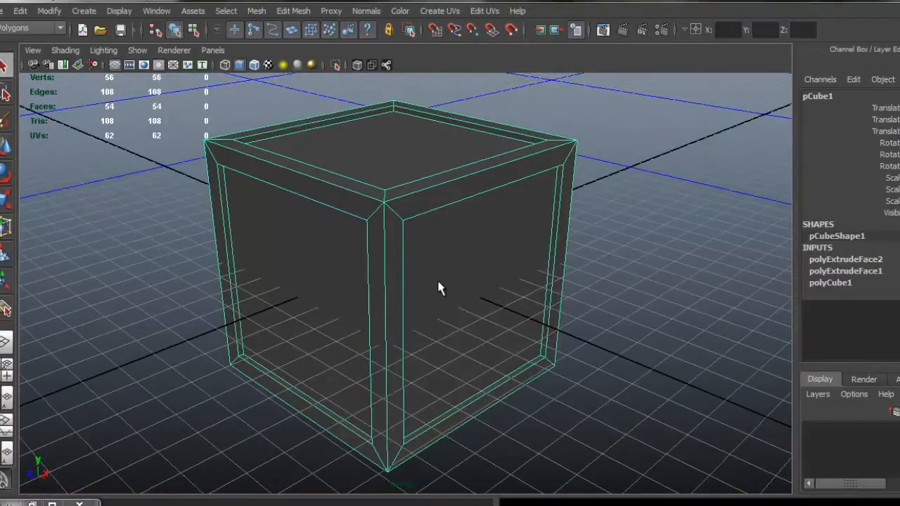
alt+drag(388, 302, 438, 295)
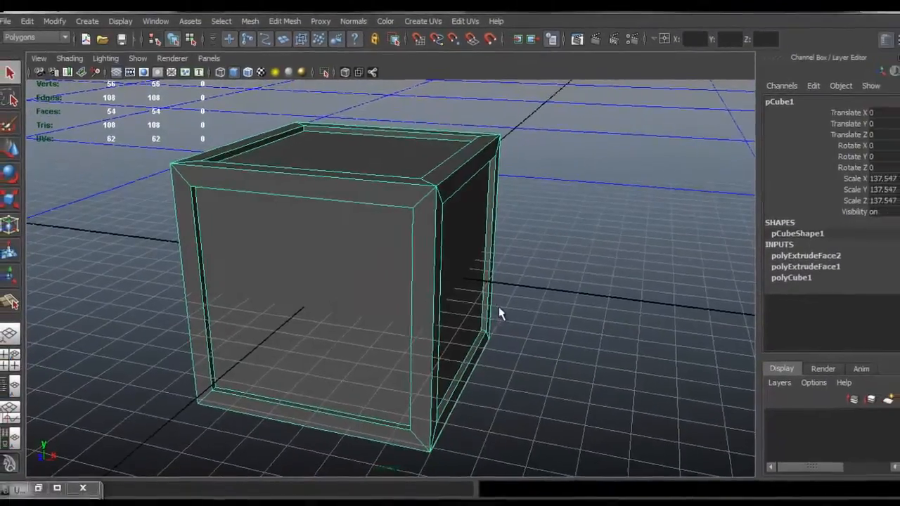
alt+drag(498, 314, 446, 319)
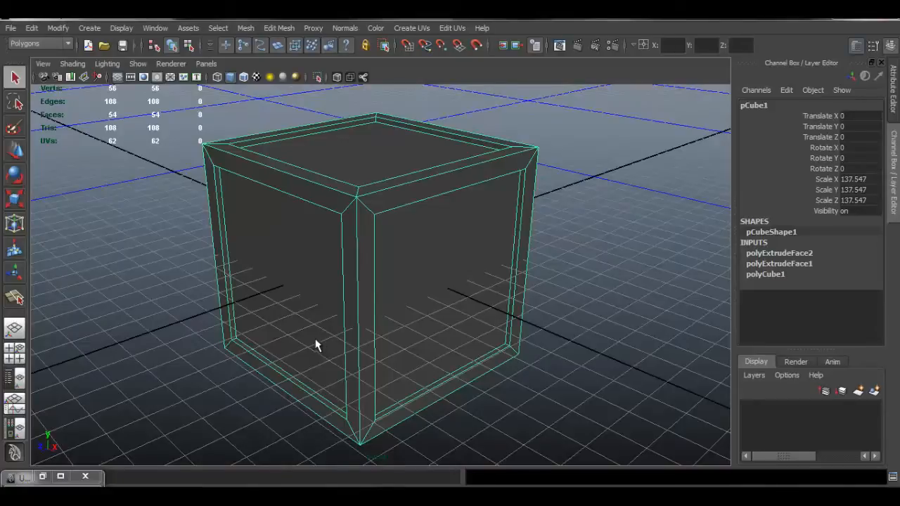
alt+drag(339, 315, 373, 319)
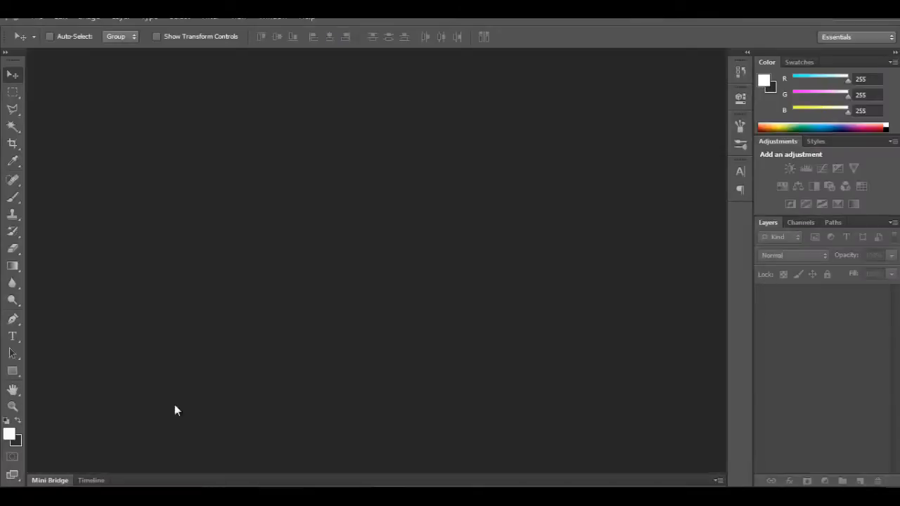
Step: Switch to Photoshop and open the crate image from the crate folder
key(ctrl+o)
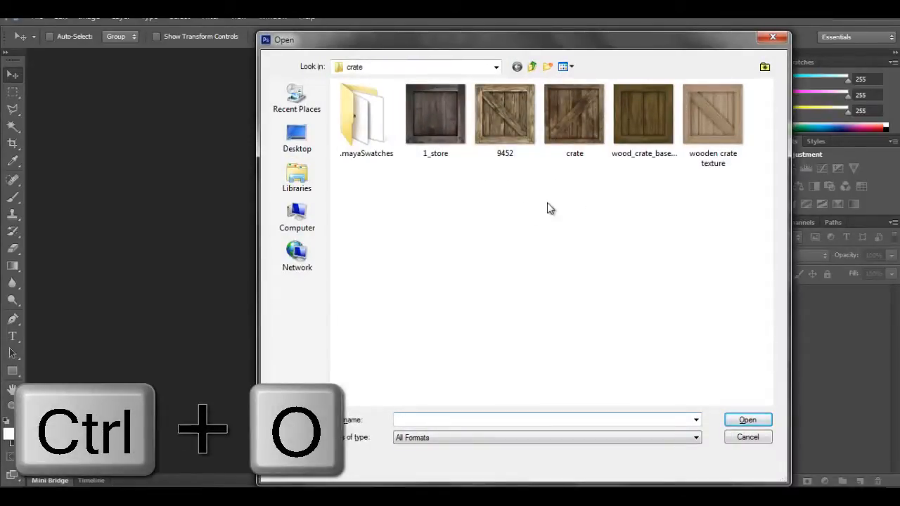
click(585, 128)
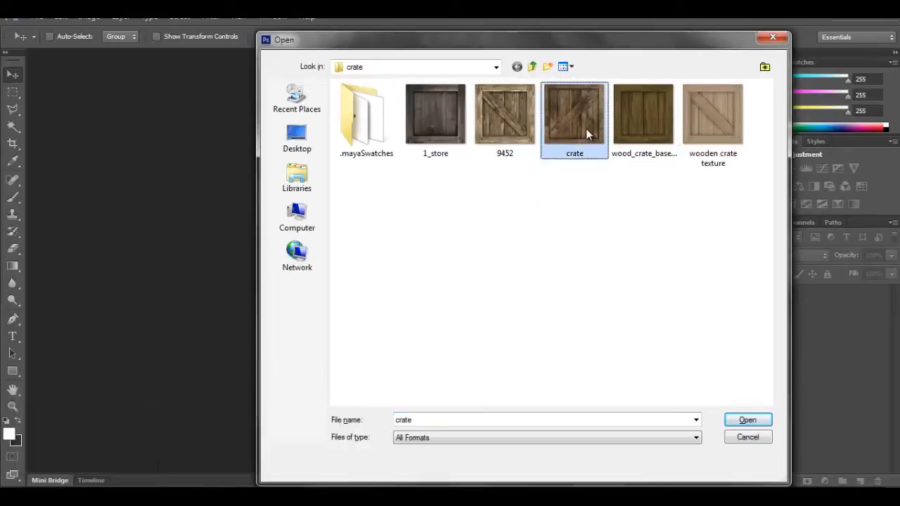
click(744, 420)
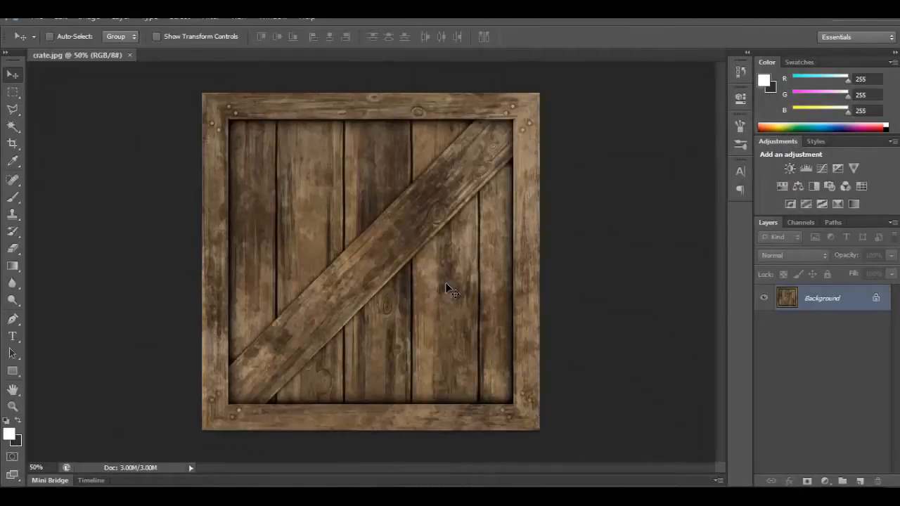
alt+scroll(450, 290, up, 1)
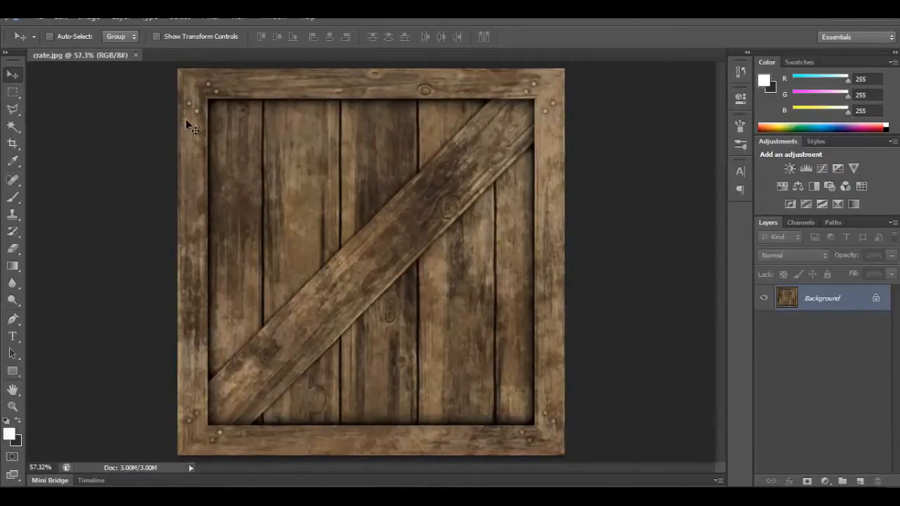
Step: Resize the crate image to 512 by 512 pixels with proportions constrained and fit it to the screen
click(83, 17)
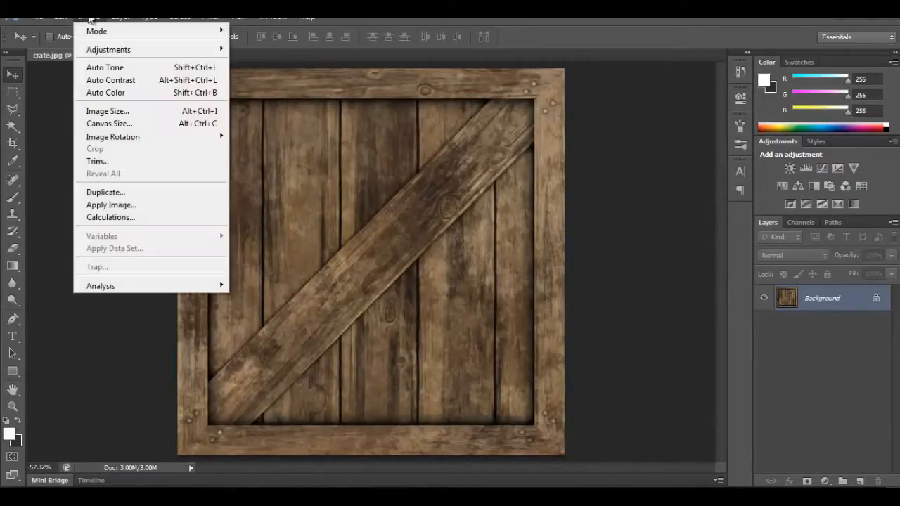
click(120, 112)
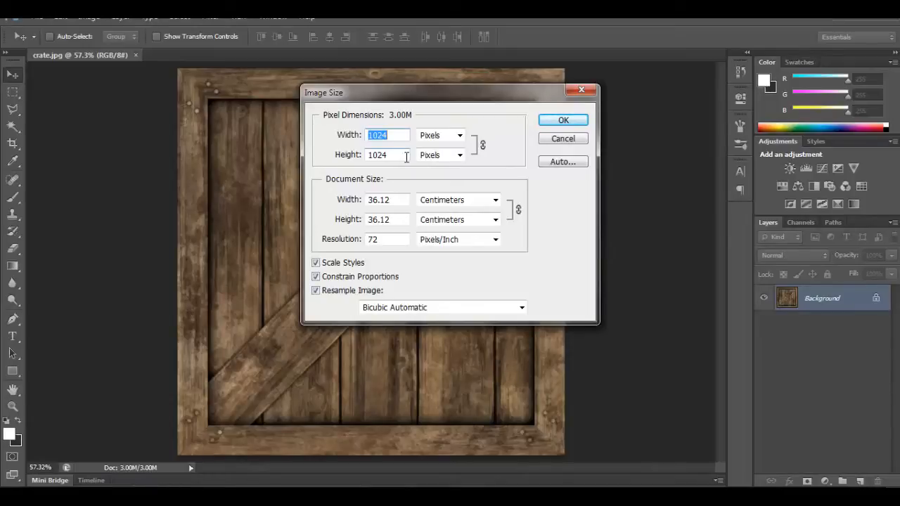
text(512)
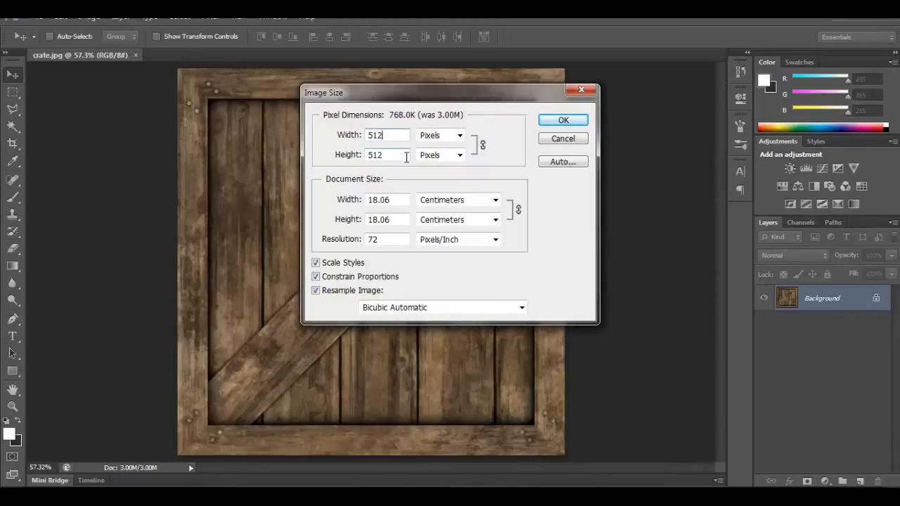
click(564, 123)
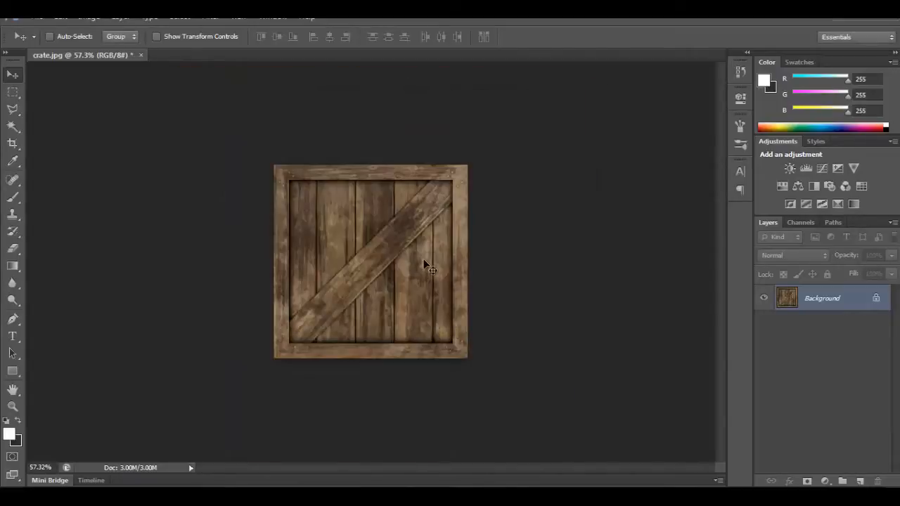
key(ctrl+0)
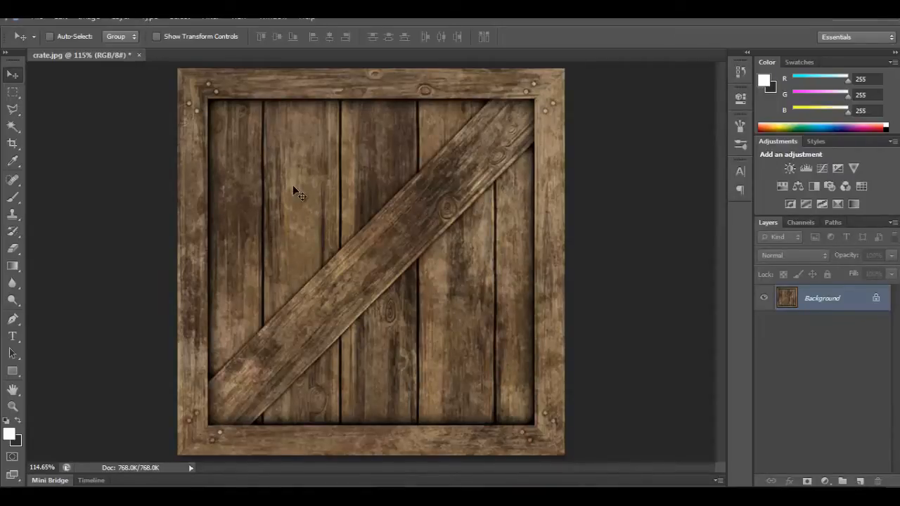
Step: Save the resized image as crate_diffuse in Targa format at 32 bits/pixel, in the crate folder
click(38, 17)
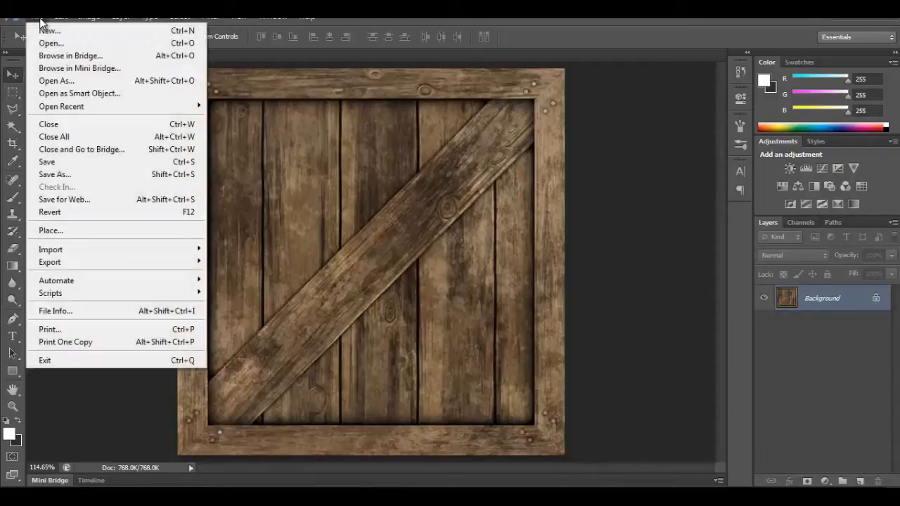
click(54, 175)
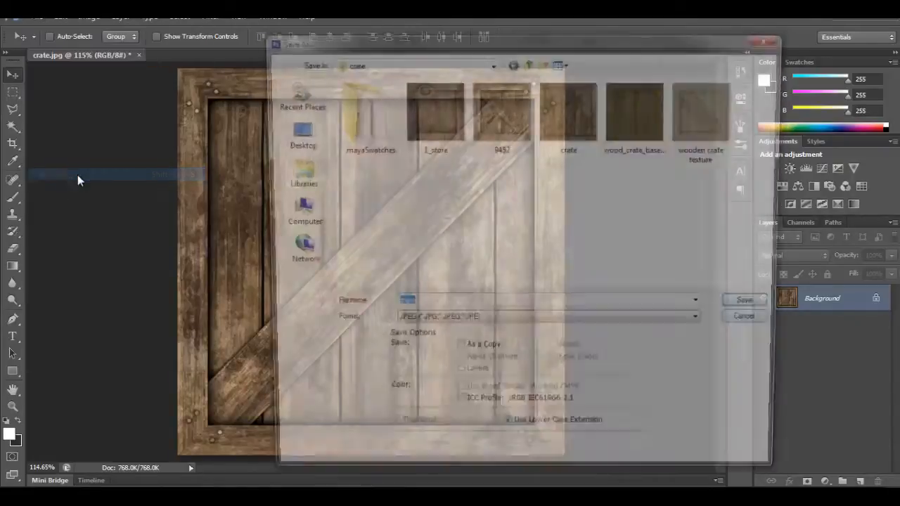
click(443, 309)
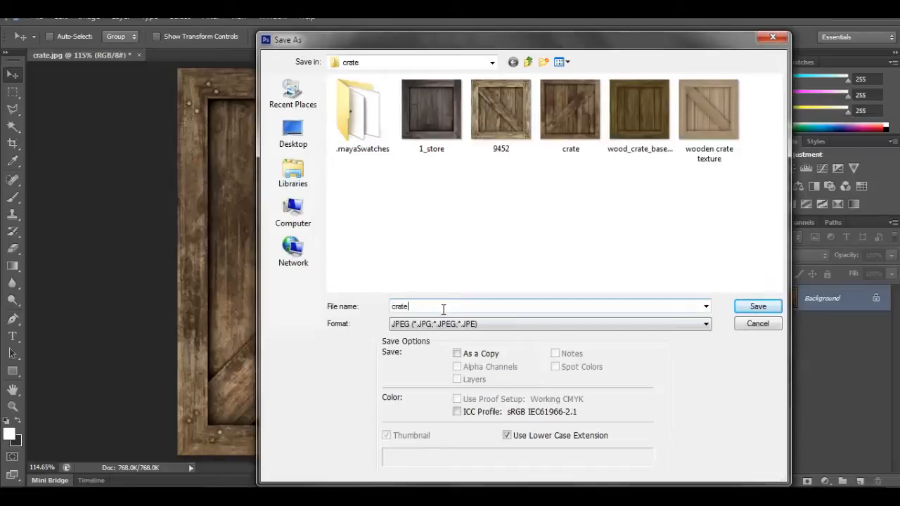
text(_diffuse)
click(478, 325)
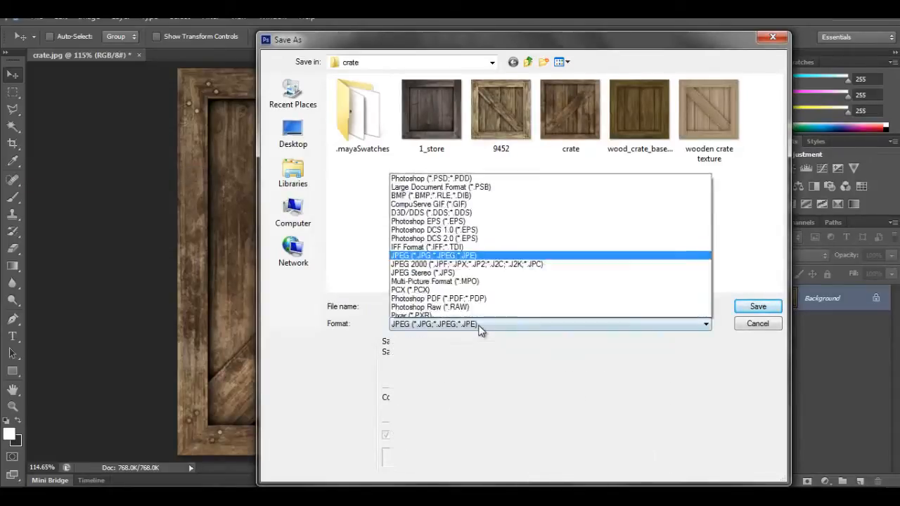
click(419, 305)
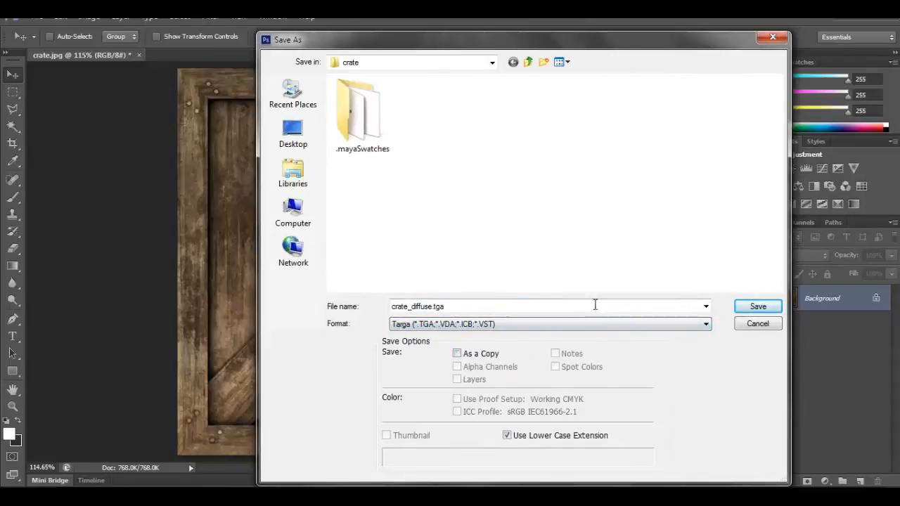
click(755, 308)
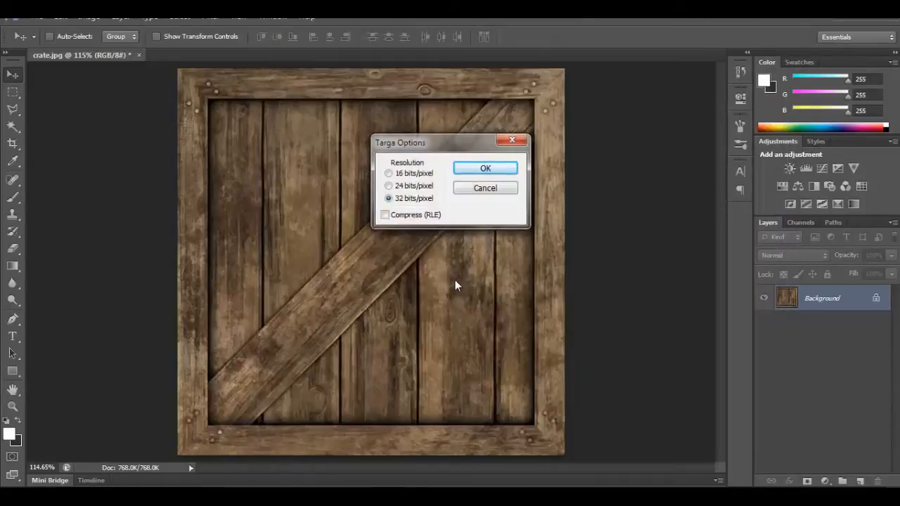
click(484, 169)
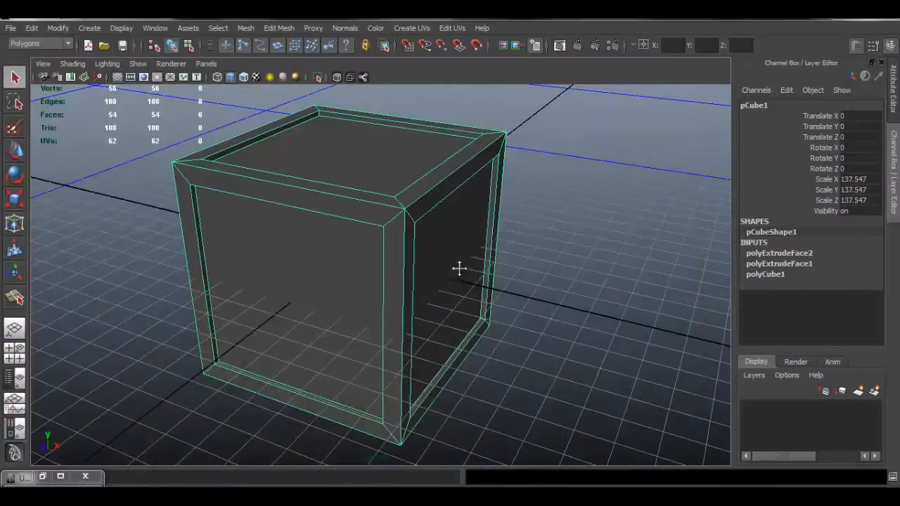
Step: Switch back to Maya and assign a new Phong material to the cube
alt+drag(458, 268, 440, 238)
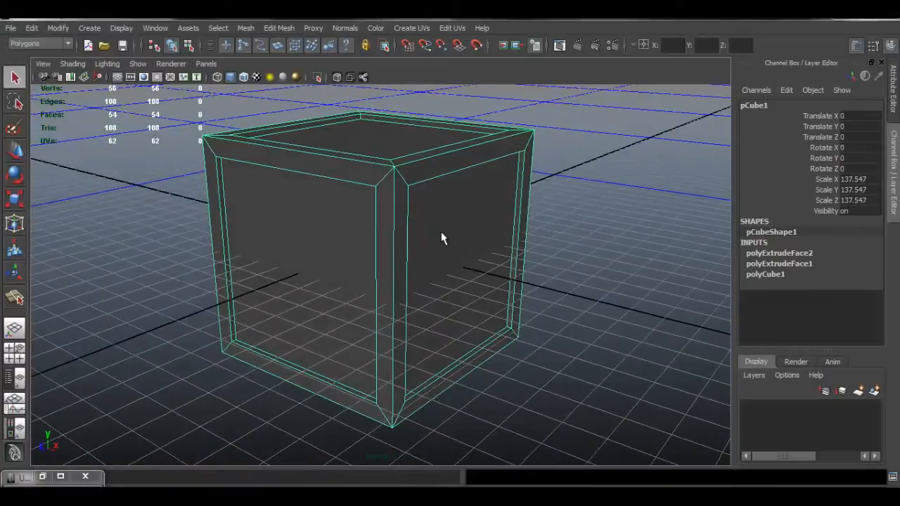
right_click(360, 187)
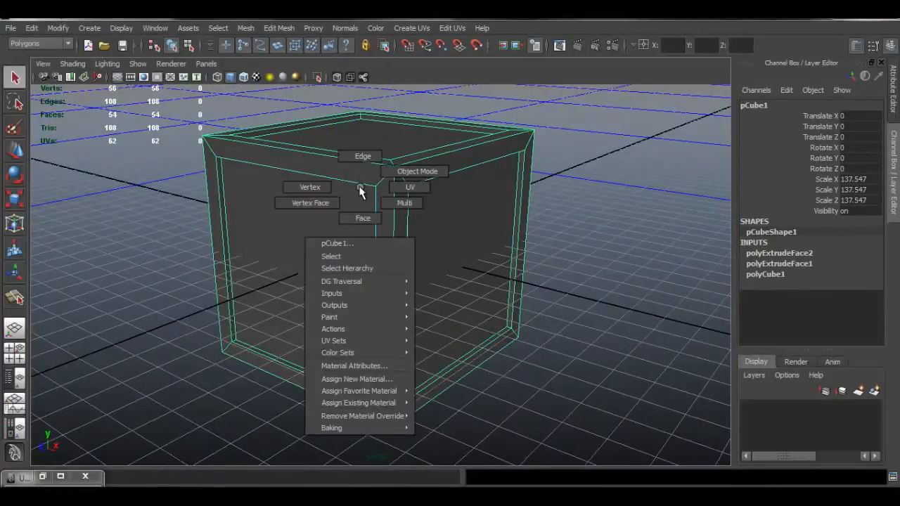
click(383, 380)
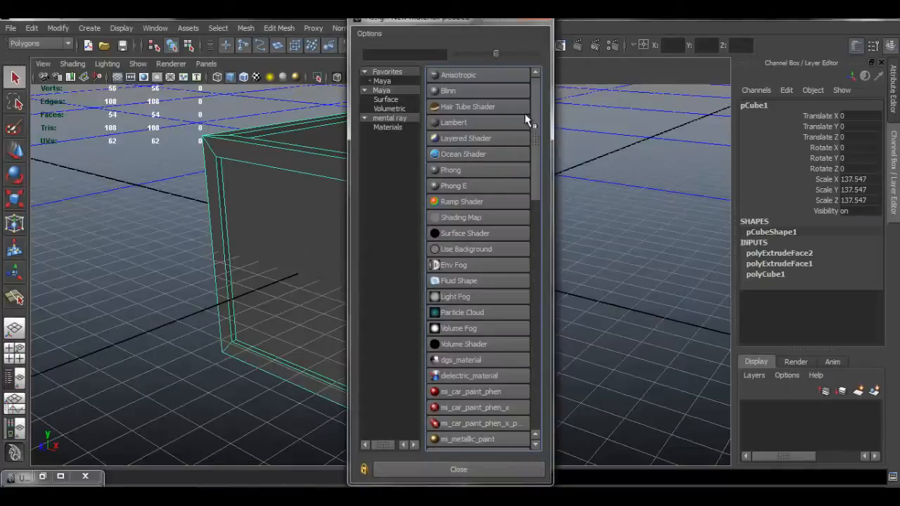
drag(533, 102, 533, 108)
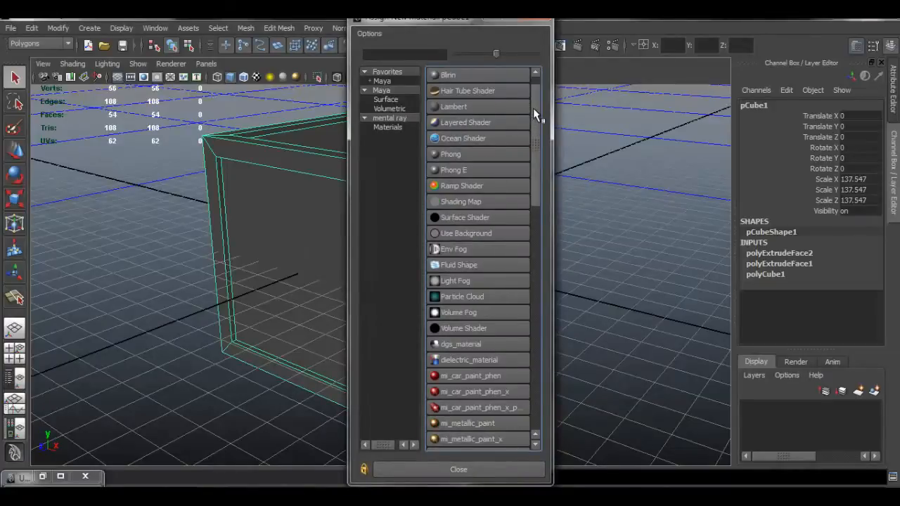
click(451, 155)
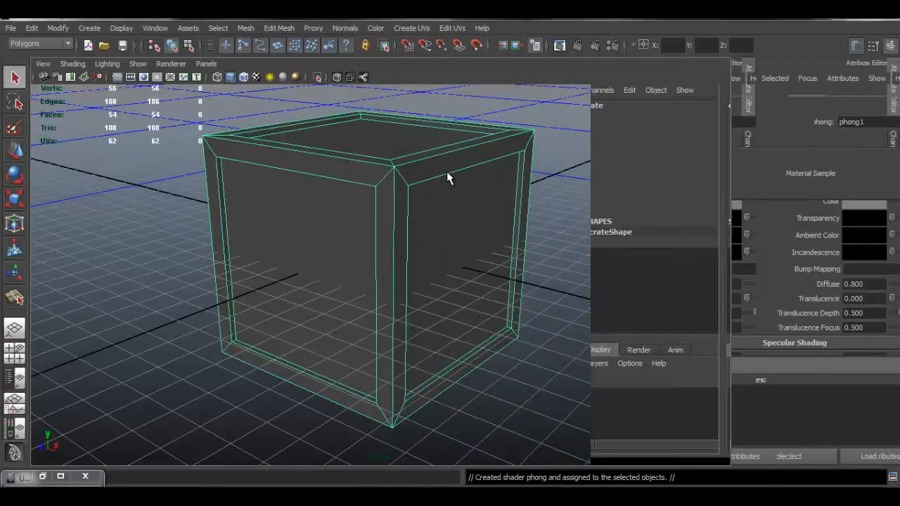
Step: Rename the new Phong material as crateMat
drag(731, 136, 676, 136)
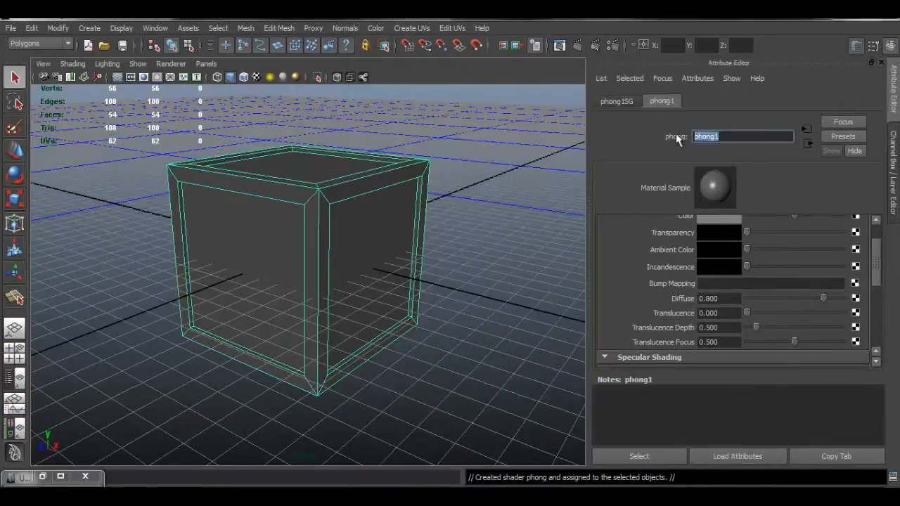
text(crateMat)
key(Return)
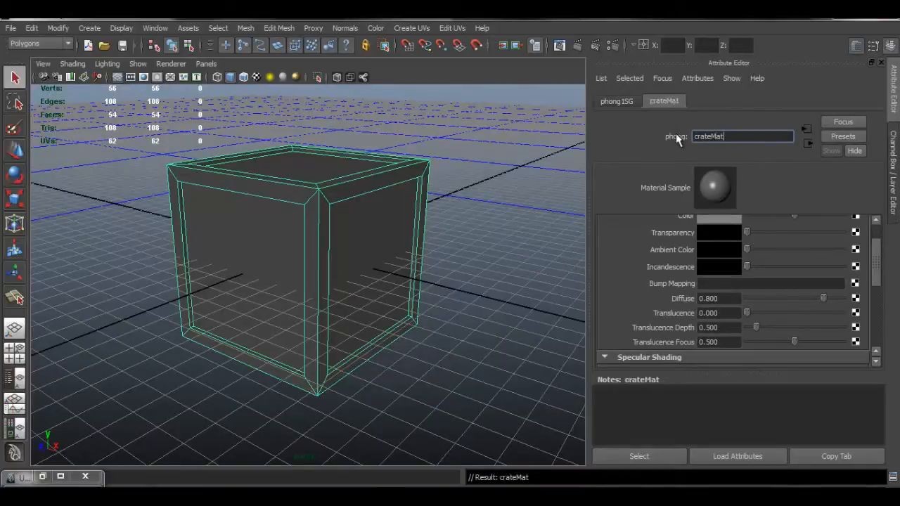
Step: Map a File texture to the crateMat material's color and load crate_diffuse.tga as its image
scroll(815, 275, up, 2)
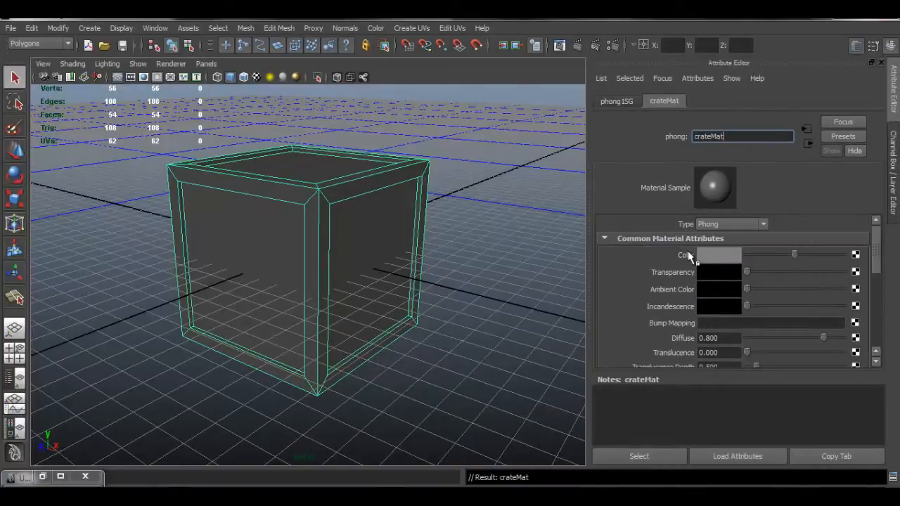
click(857, 256)
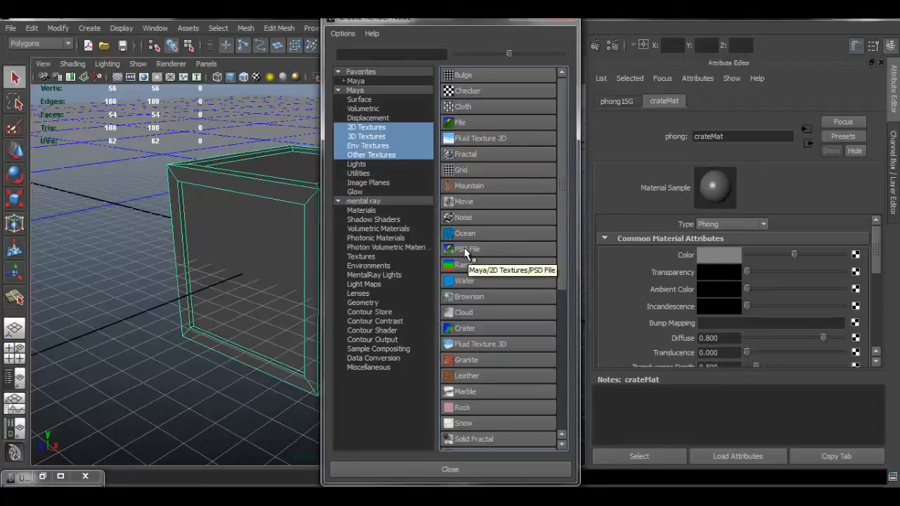
click(459, 122)
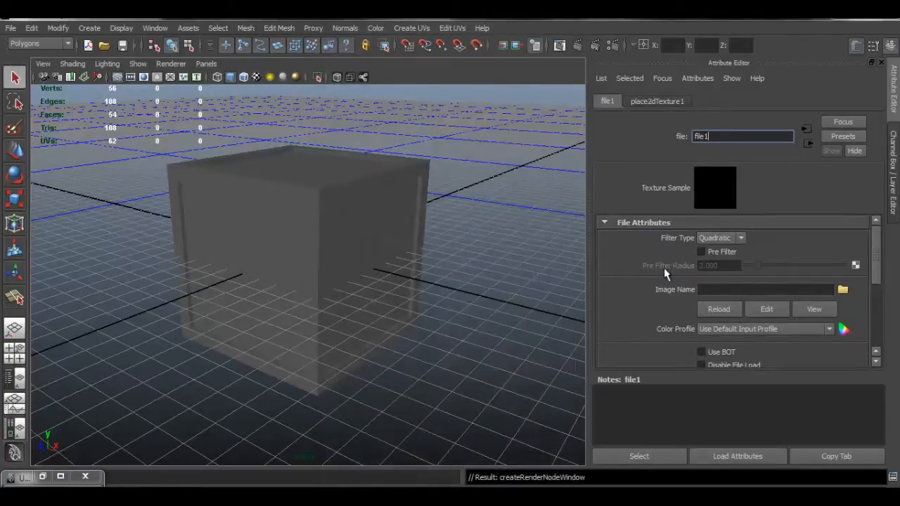
click(843, 291)
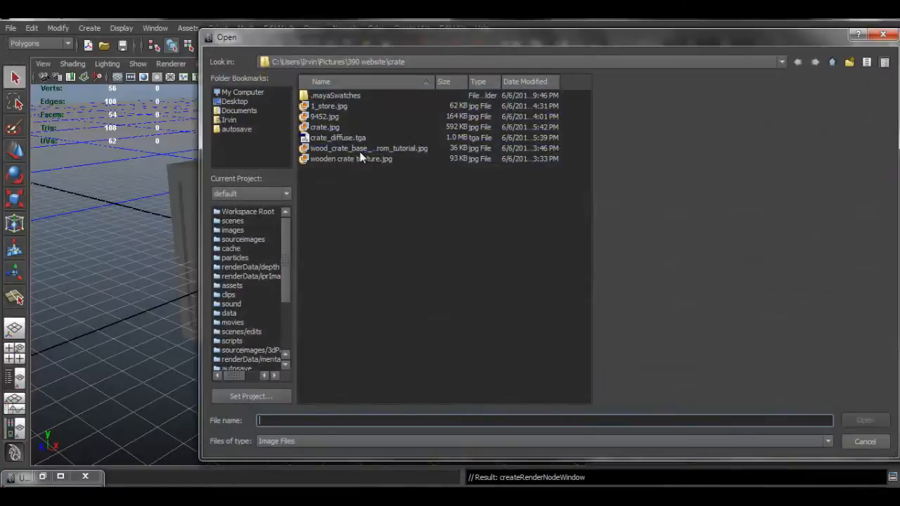
click(332, 138)
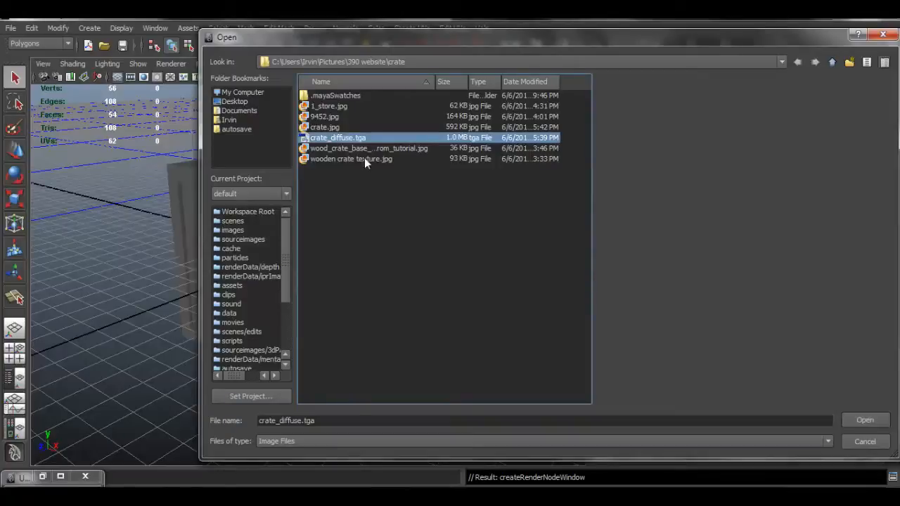
click(865, 420)
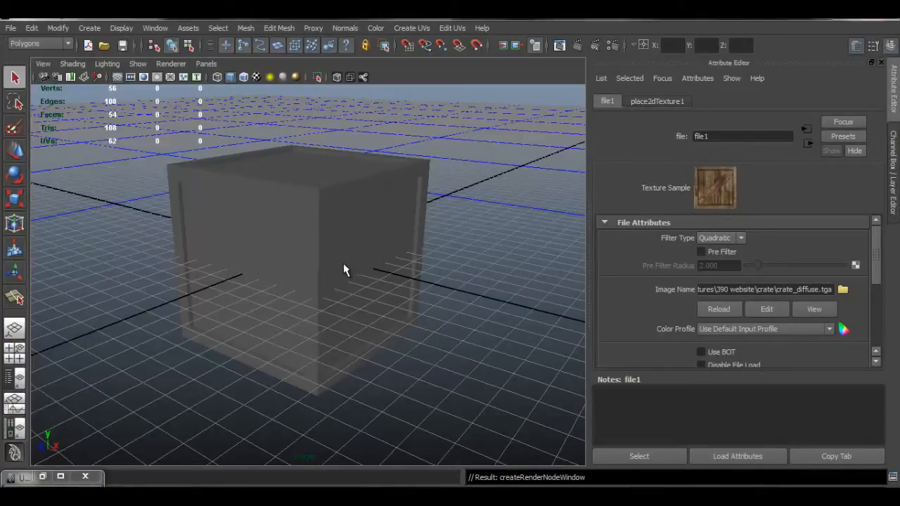
Step: Turn on textured display in the perspective view and inspect the wood texture around the crate
mouse_move(343, 270)
alt+mouse_down()
mouse_move(396, 284)
mouse_move(358, 291)
mouse_move(367, 267)
mouse_move(350, 266)
alt+mouse_up()
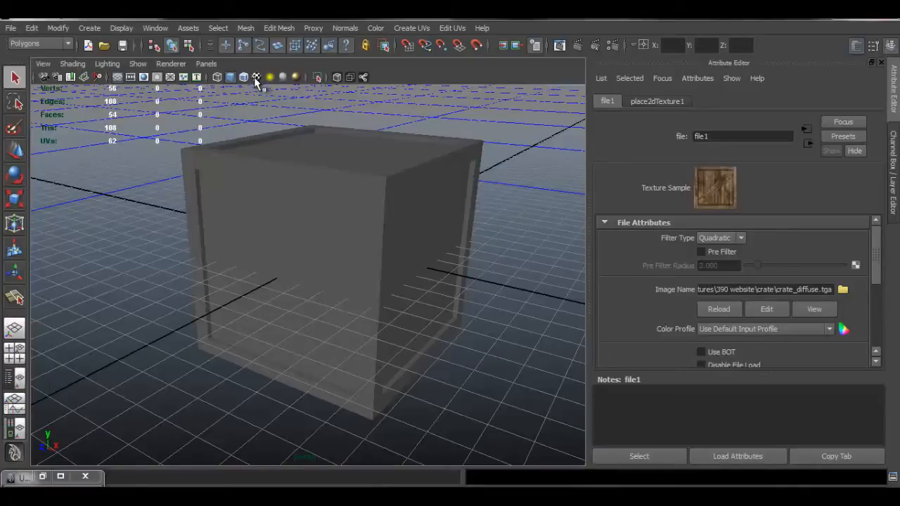
key(6)
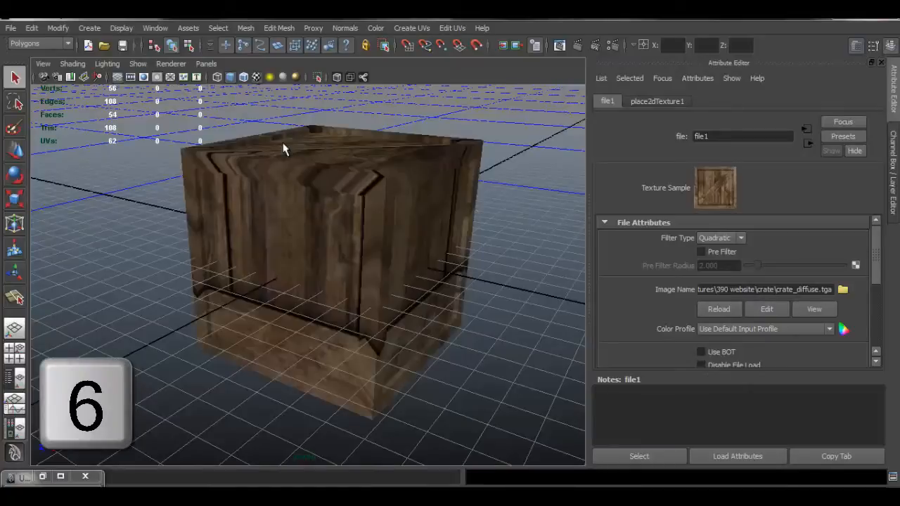
alt+drag(433, 228, 378, 300)
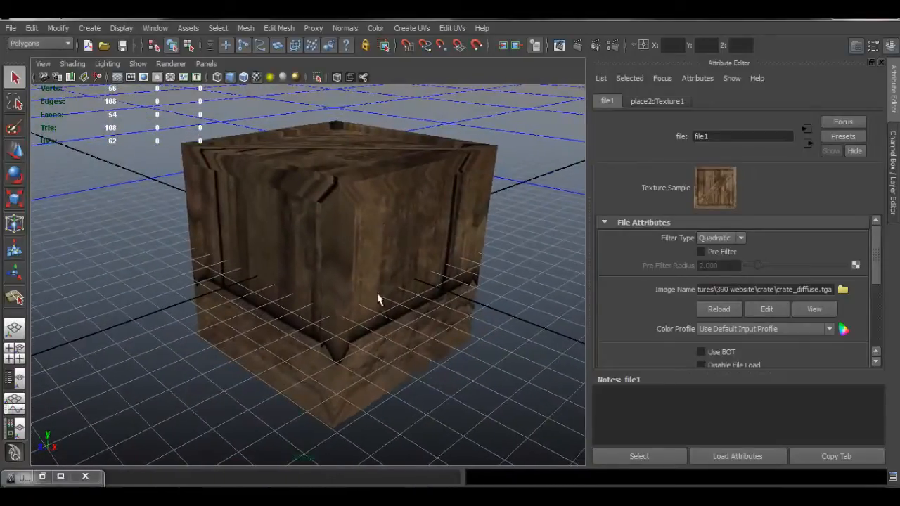
Step: Open the UV Texture Editor
alt+drag(436, 313, 321, 305)
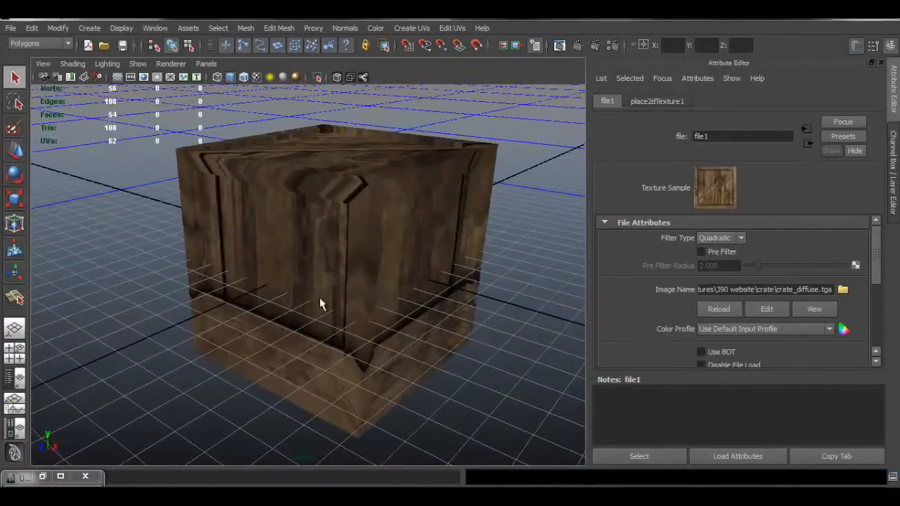
click(97, 477)
alt+drag(408, 253, 426, 261)
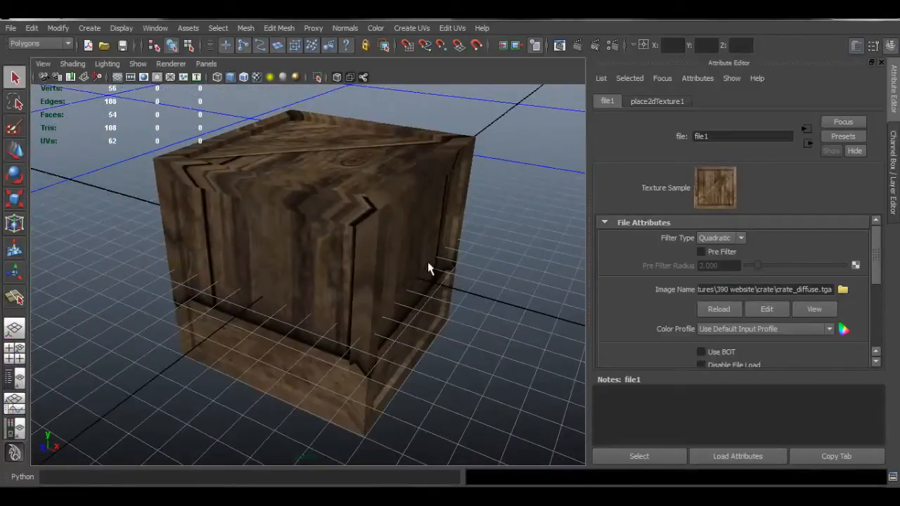
click(452, 28)
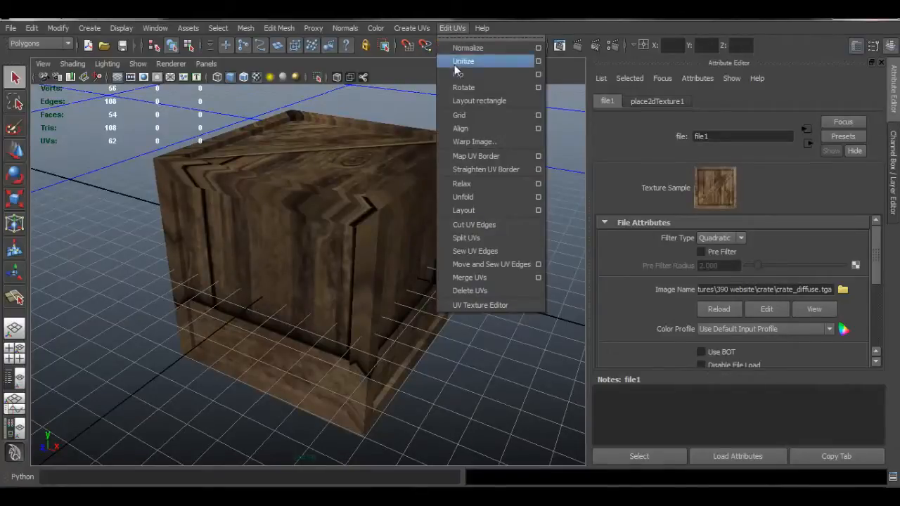
click(506, 306)
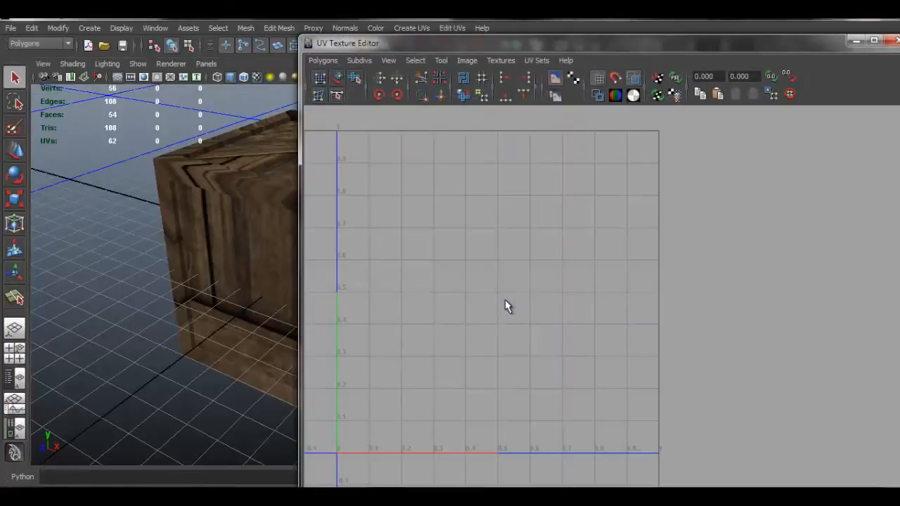
Step: Select the crate and examine its UV layout over the crate texture in the UV Texture Editor
scroll(562, 211, down, 3)
scroll(560, 213, down, 1)
alt+middle_drag(526, 253, 625, 181)
scroll(575, 192, up, 1)
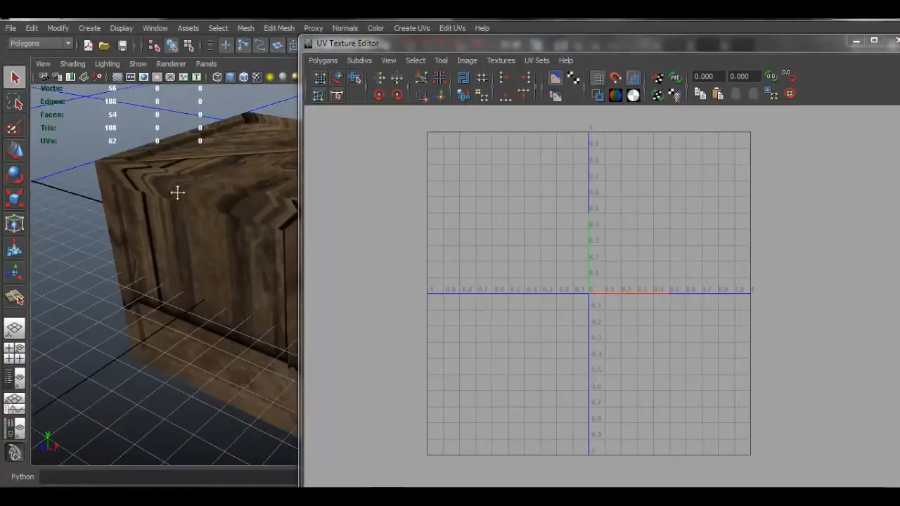
click(210, 225)
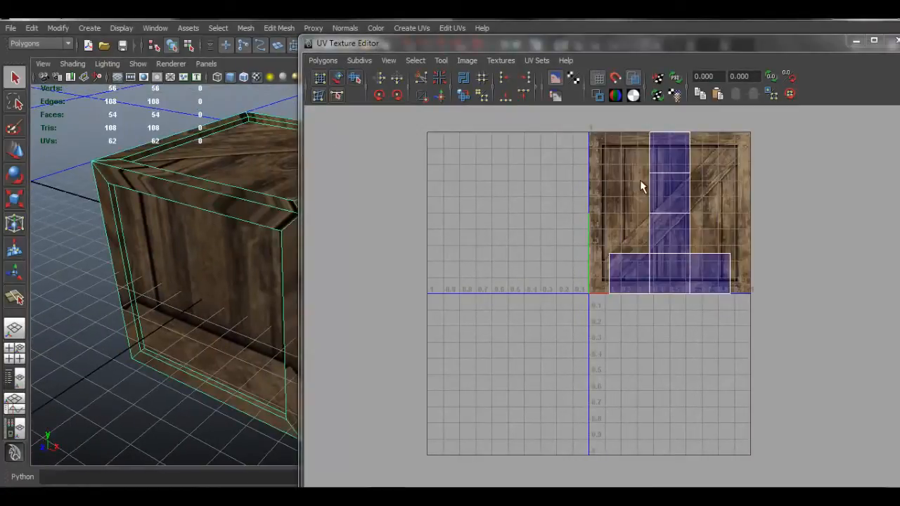
alt+middle_drag(640, 185, 619, 282)
scroll(642, 281, up, 2)
scroll(643, 280, up, 1)
scroll(615, 277, up, 2)
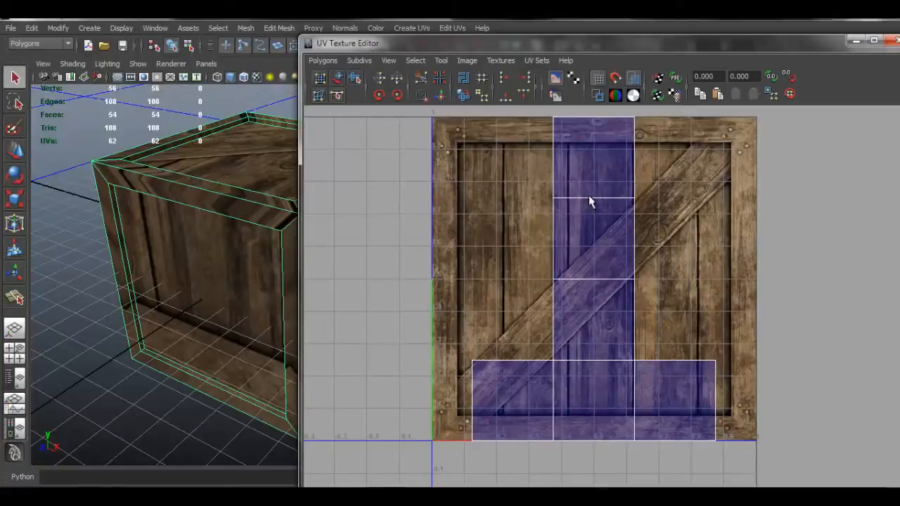
Step: Switch the UV shell shading off and back on, and dim the texture image behind the UVs
click(635, 78)
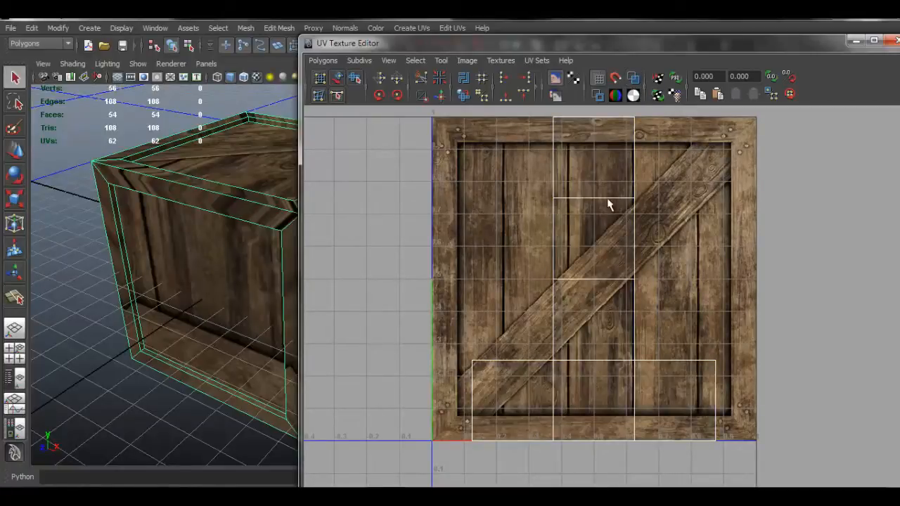
click(632, 78)
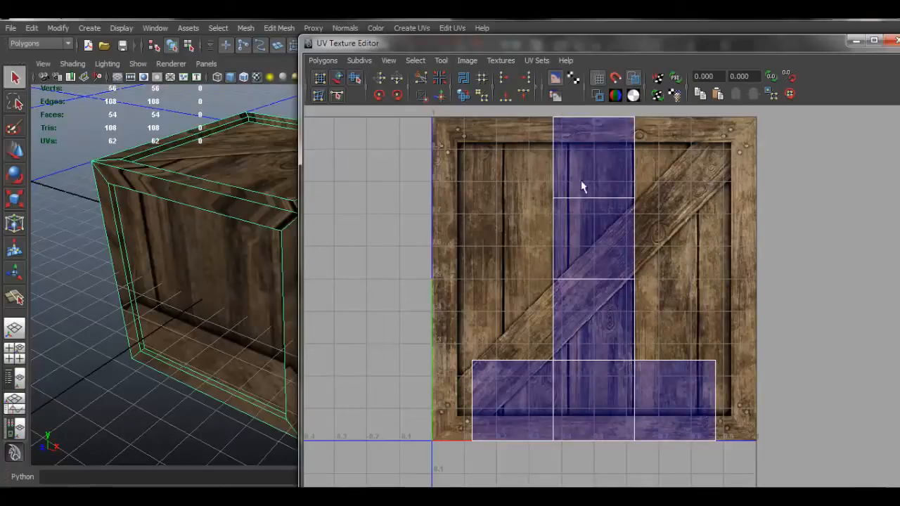
click(555, 96)
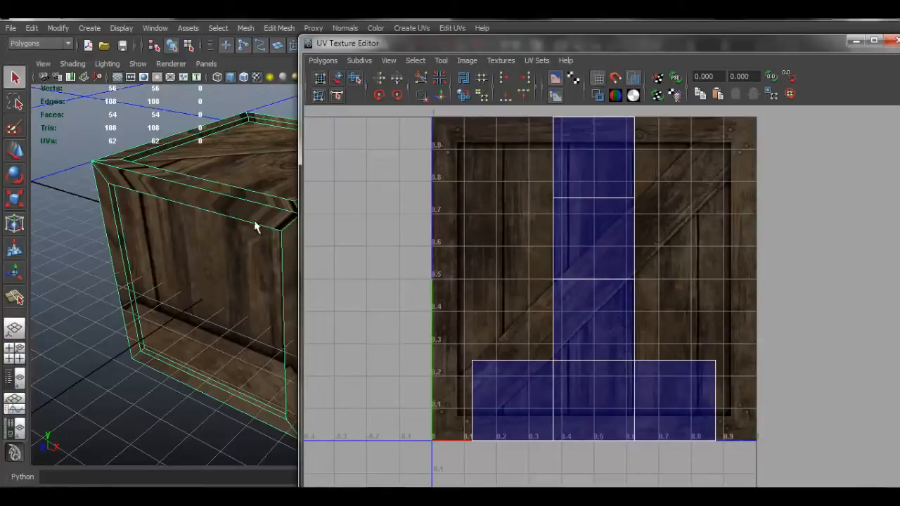
Step: Minimize the UV Texture Editor and select the recessed panel face on the crate's front side
alt+drag(278, 231, 235, 216)
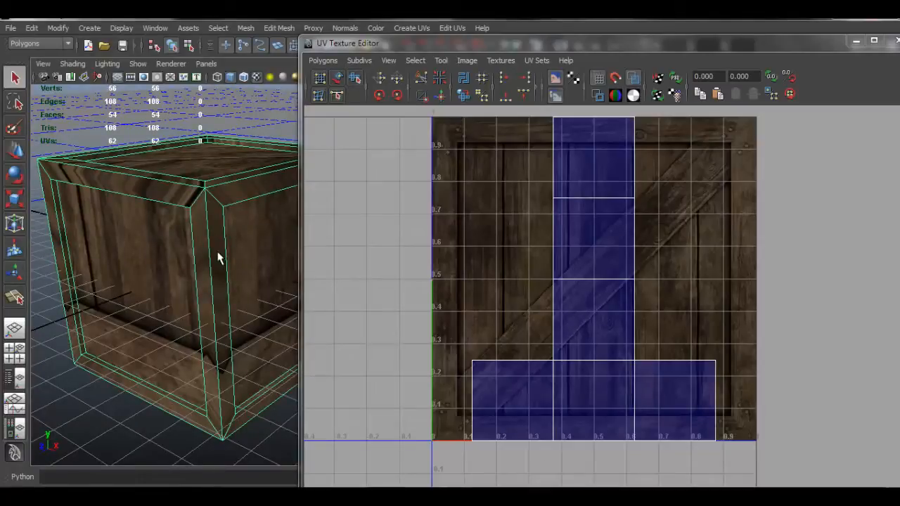
alt+middle_drag(217, 252, 280, 226)
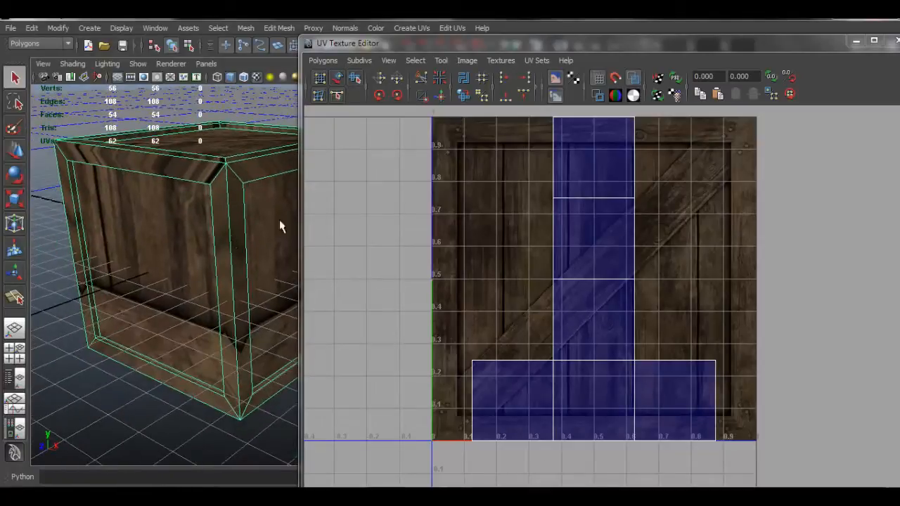
click(852, 42)
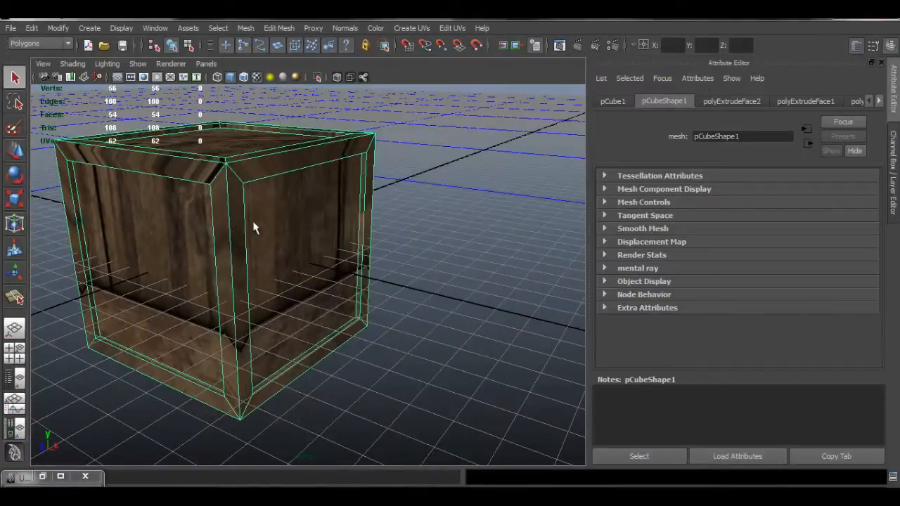
alt+drag(318, 205, 338, 216)
right_click(287, 200)
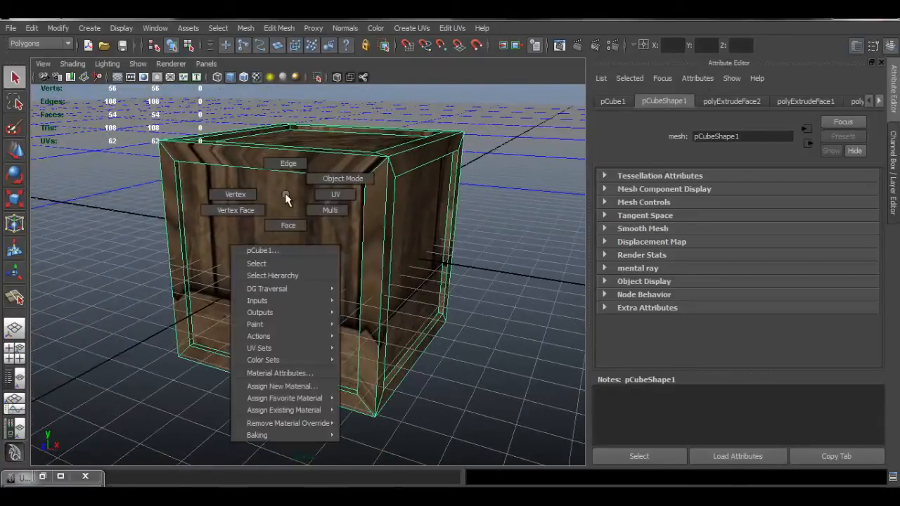
click(288, 224)
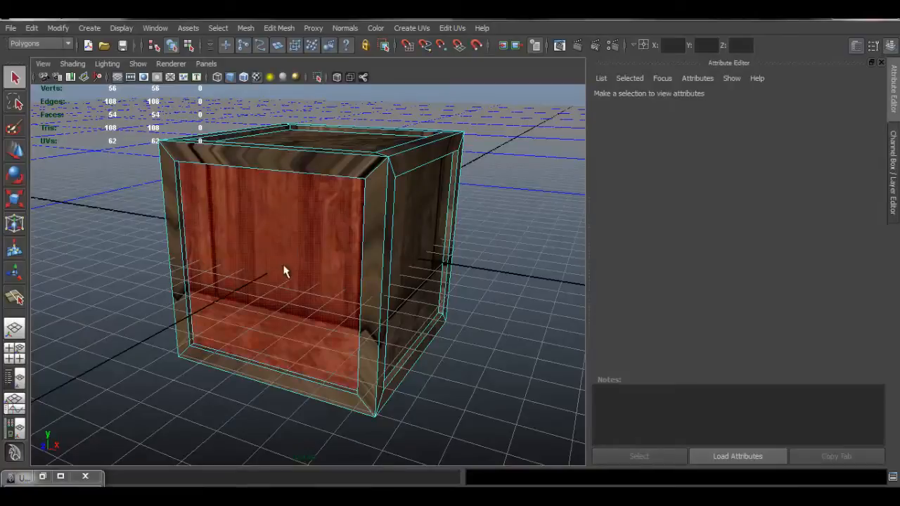
click(309, 229)
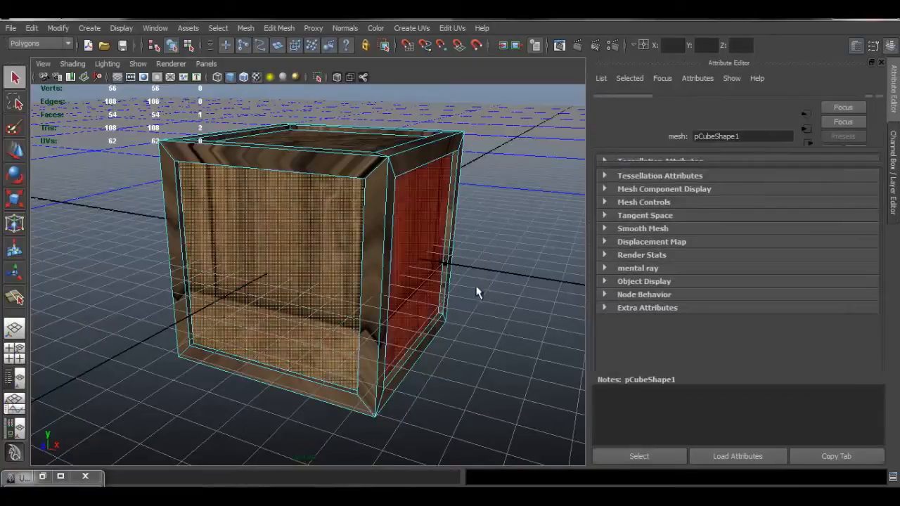
Step: Grow the face selection outward twice from the front recessed panel to include its surrounding frame
alt+drag(405, 300, 512, 302)
key(shift+period)
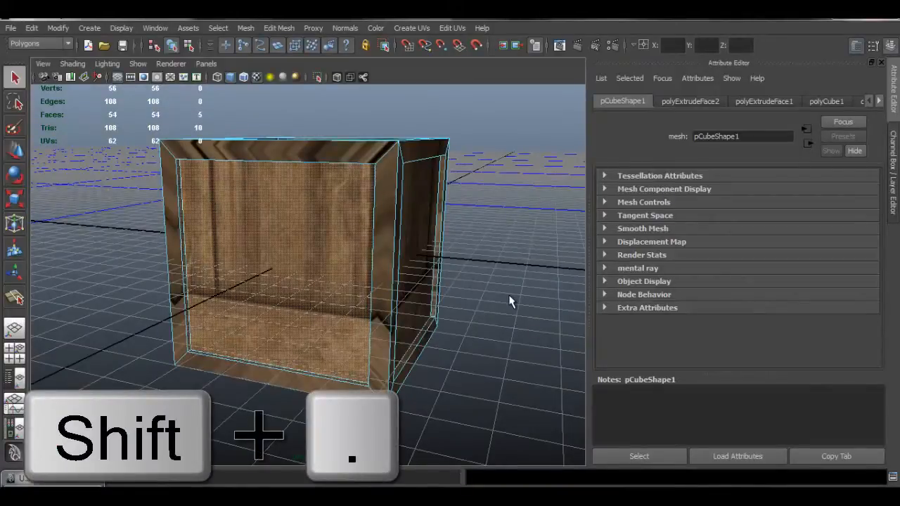
key(shift+period)
alt+drag(510, 301, 415, 230)
Step: Select only the front recessed panel face again and grow the selection region twice to cover the whole framed side
click(279, 245)
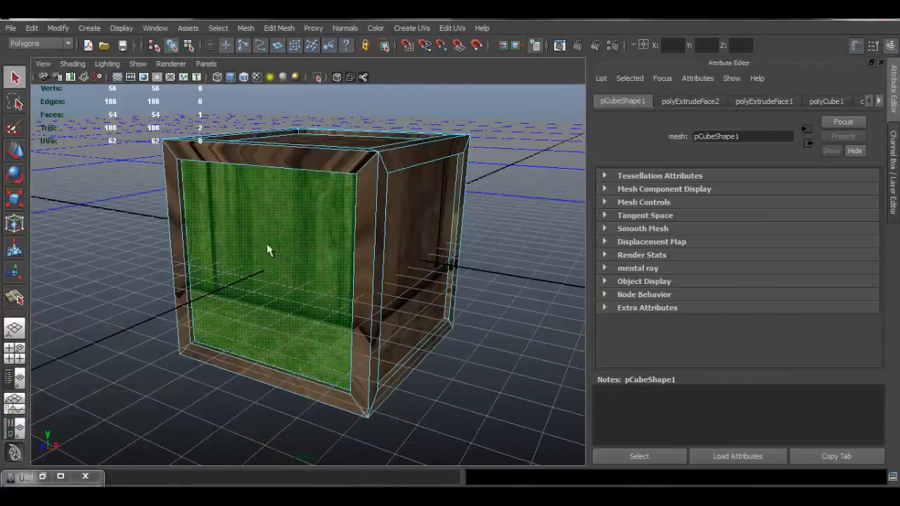
click(217, 28)
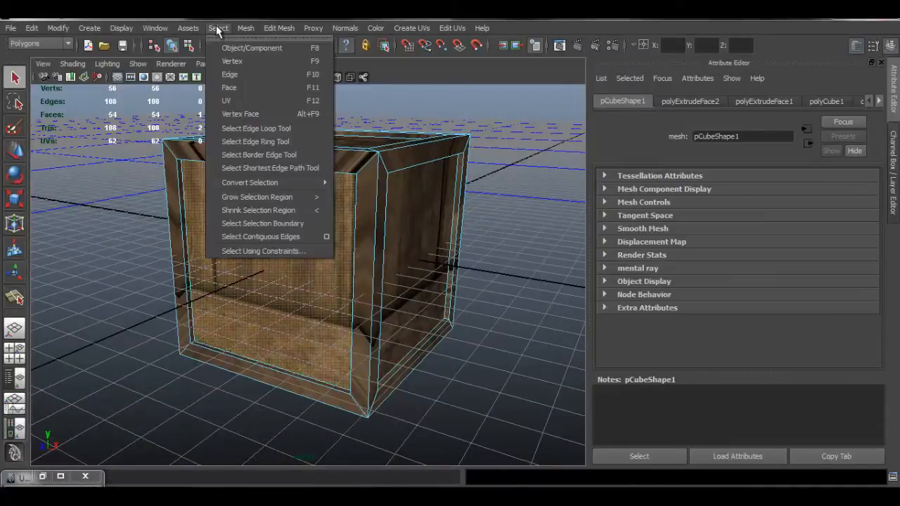
click(303, 198)
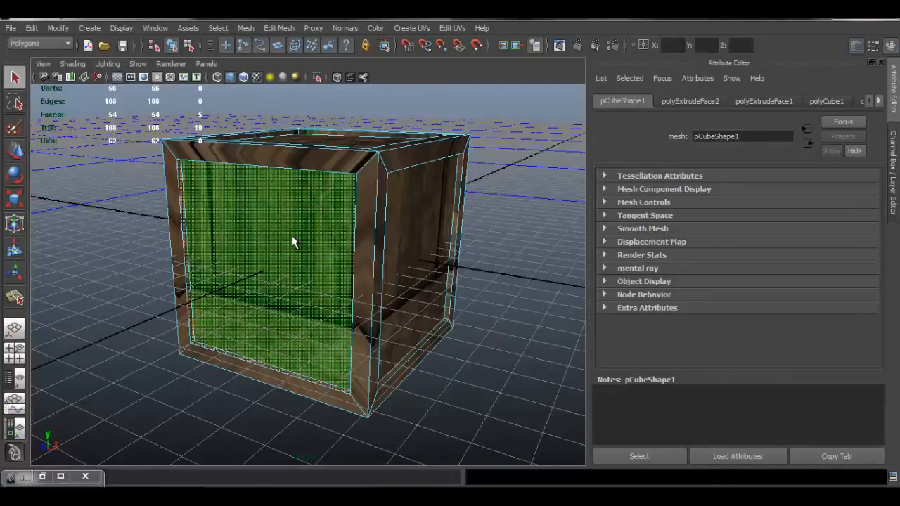
key(g)
alt+drag(518, 352, 507, 367)
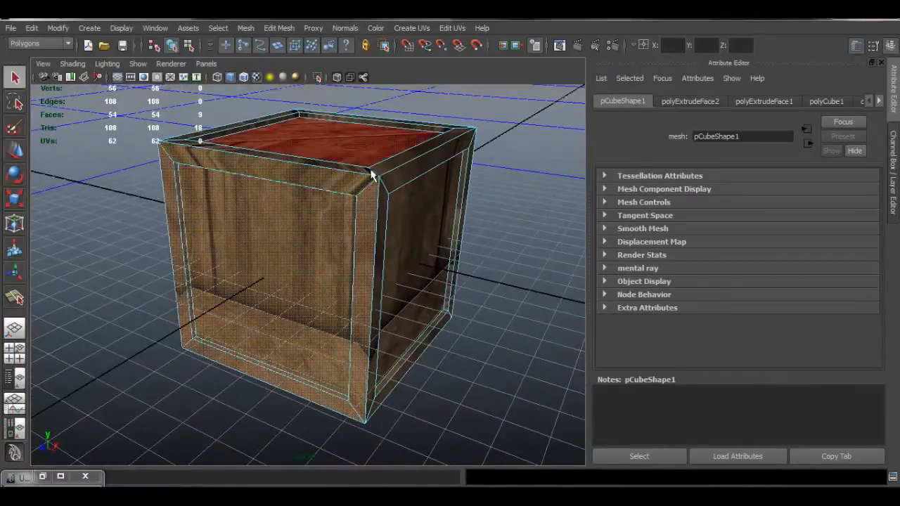
Step: Reset the Planar Mapping options, fit the projection to Best plane with Keep image width/height ratio enabled, and project onto the selected faces
click(411, 28)
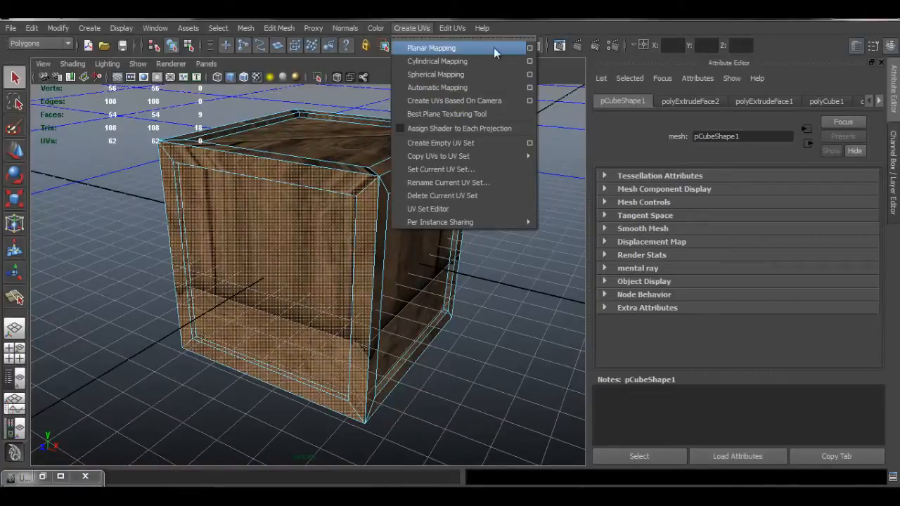
click(530, 48)
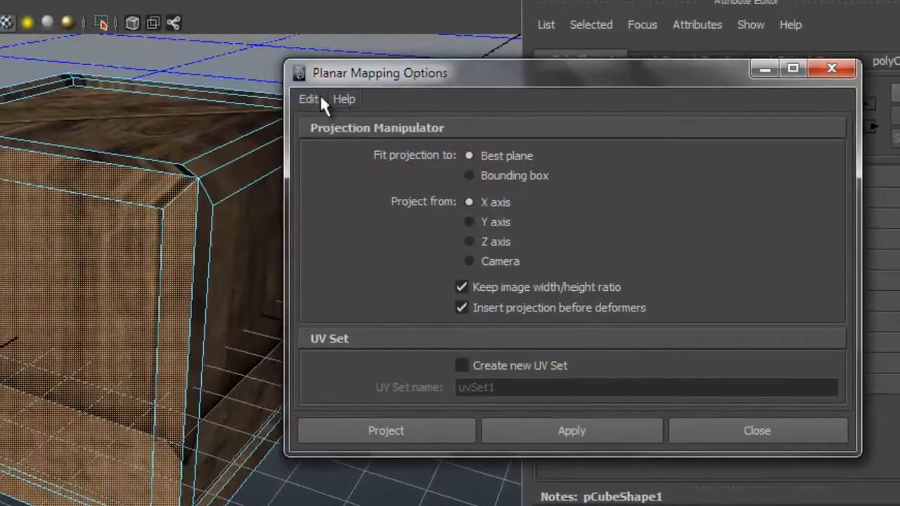
click(308, 98)
click(332, 139)
drag(403, 59, 368, 20)
drag(823, 411, 852, 505)
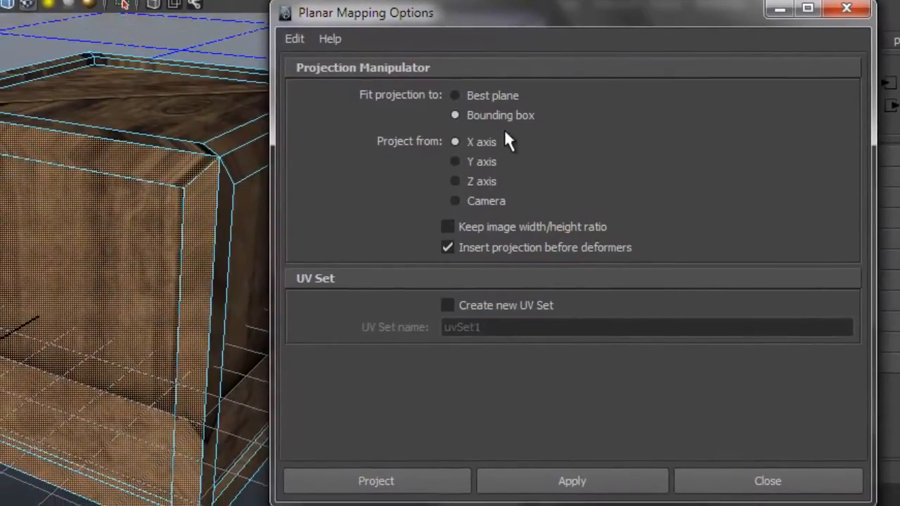
click(457, 92)
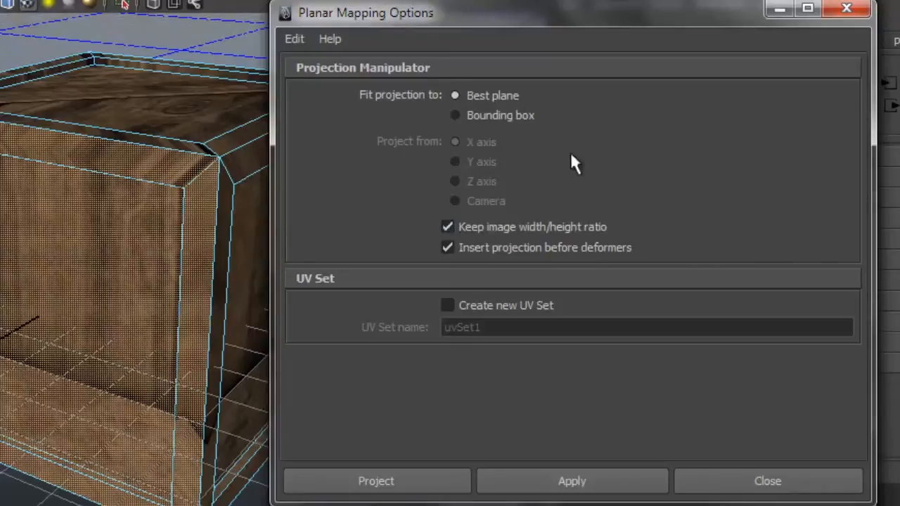
click(404, 482)
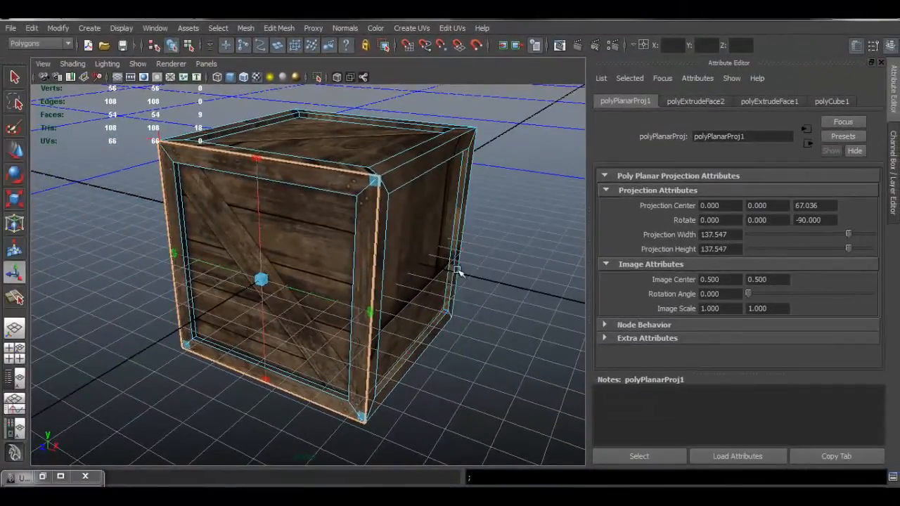
Step: Examine how the crate texture fits the planar-mapped front side compared with the unmapped neighbouring side
alt+drag(458, 275, 428, 225)
alt+right_drag(428, 225, 488, 241)
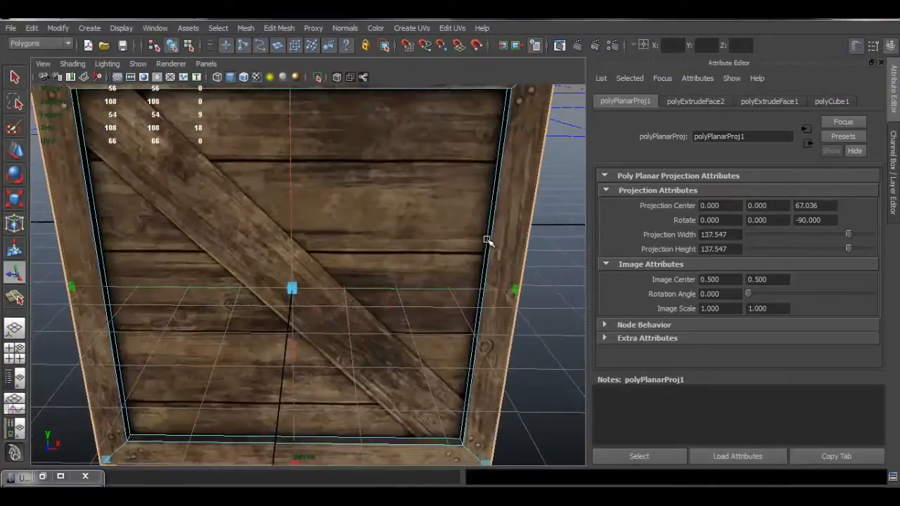
mouse_move(514, 218)
alt+mouse_down()
mouse_move(547, 251)
mouse_move(561, 169)
mouse_move(474, 218)
mouse_move(436, 204)
mouse_move(499, 210)
alt+mouse_up()
alt+right_drag(499, 210, 433, 209)
alt+drag(434, 209, 426, 235)
alt+drag(418, 278, 280, 324)
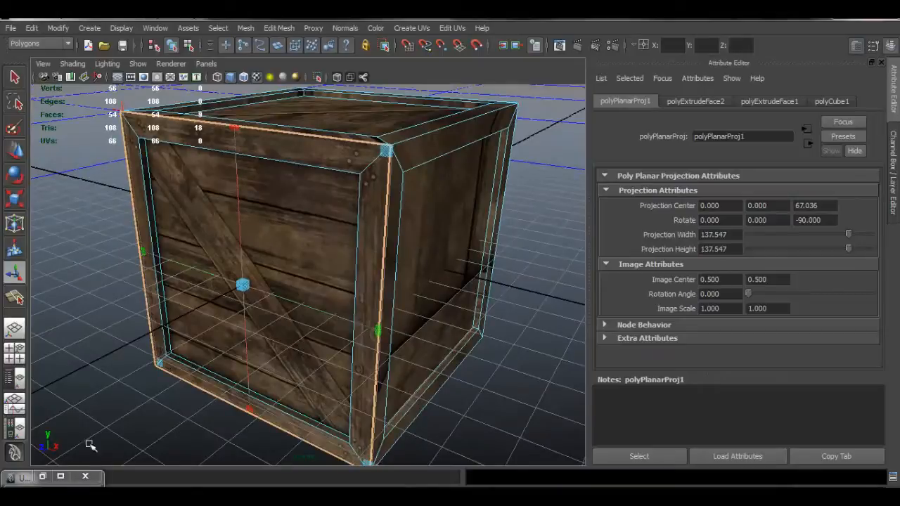
alt+drag(410, 303, 387, 263)
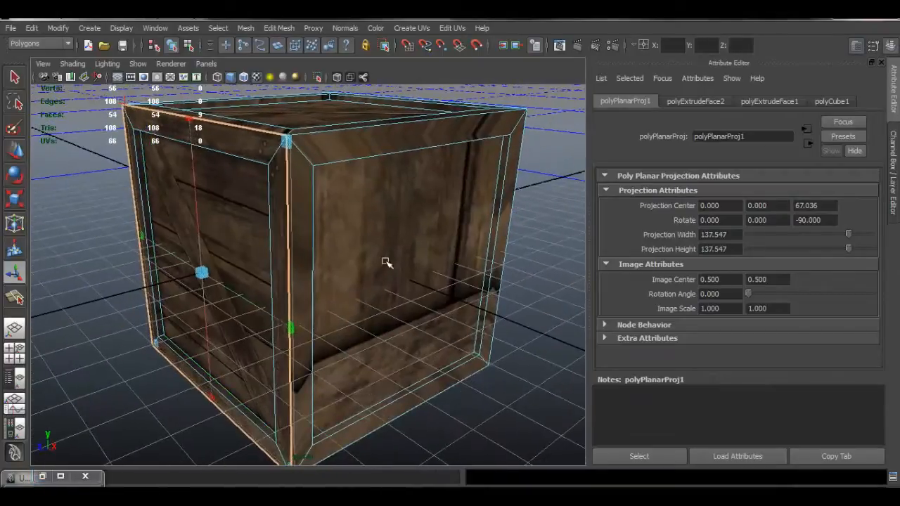
alt+drag(258, 268, 371, 254)
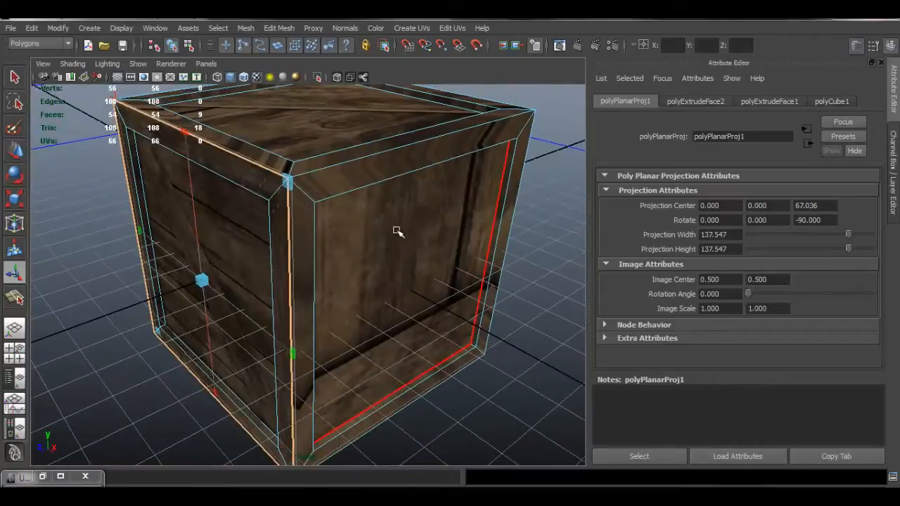
Step: Select the adjacent side's recessed panel, grow the selection to its outer frame, and repeat the planar mapping there
alt+right_drag(399, 285, 365, 278)
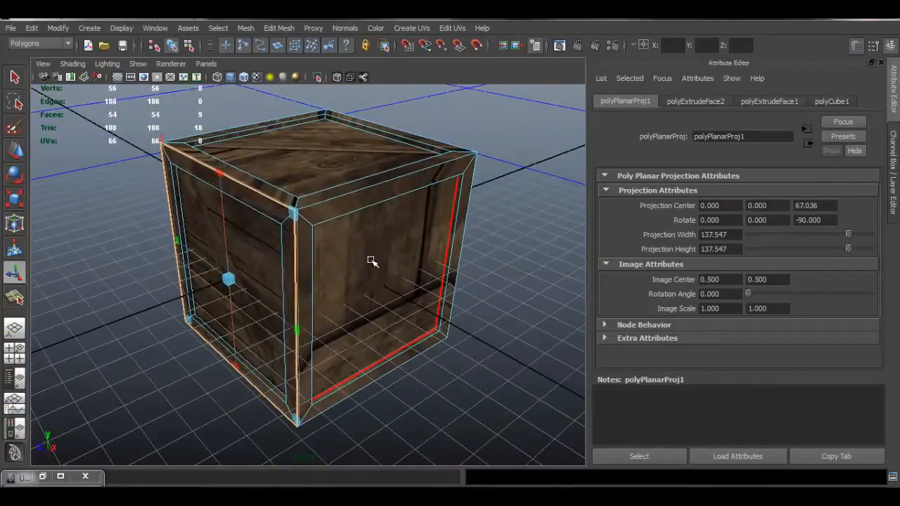
click(373, 262)
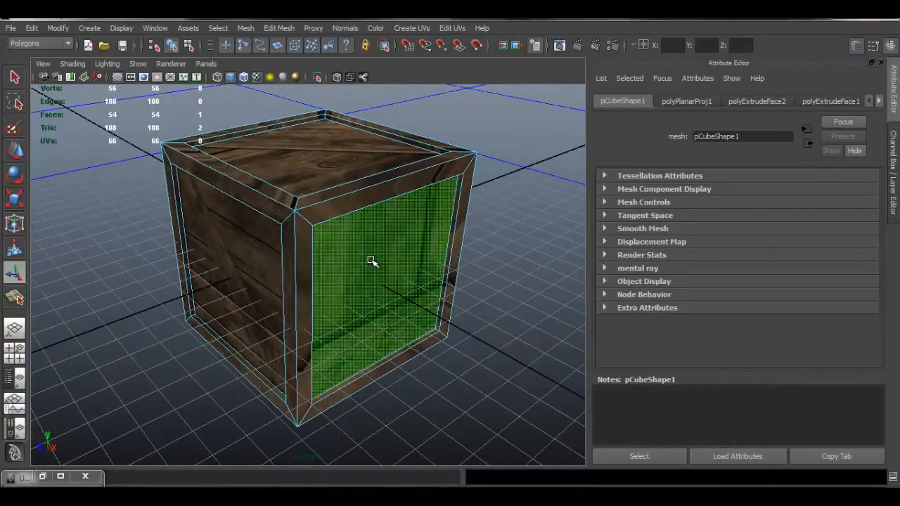
key(shift+period)
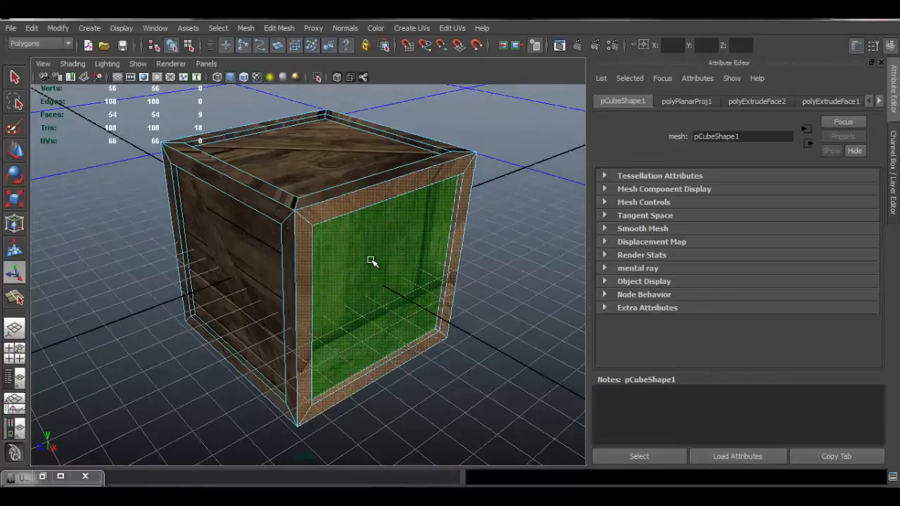
key(g)
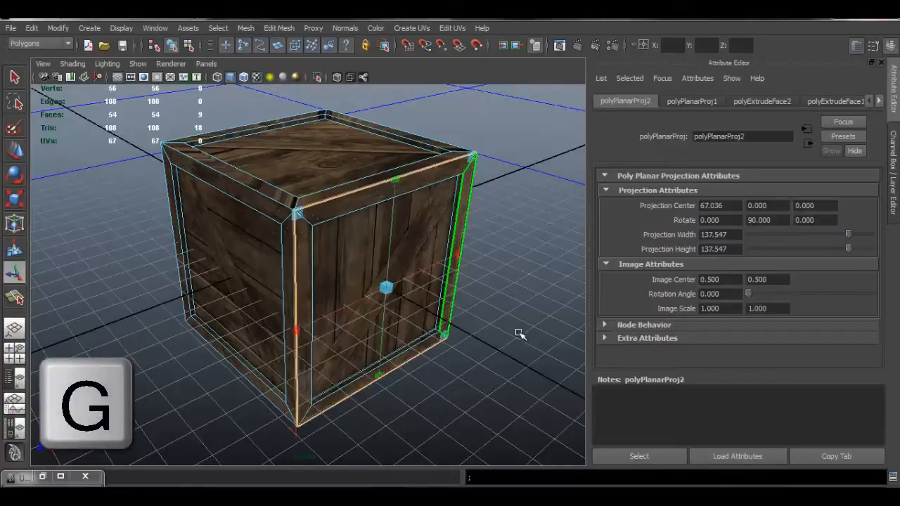
alt+drag(519, 334, 368, 275)
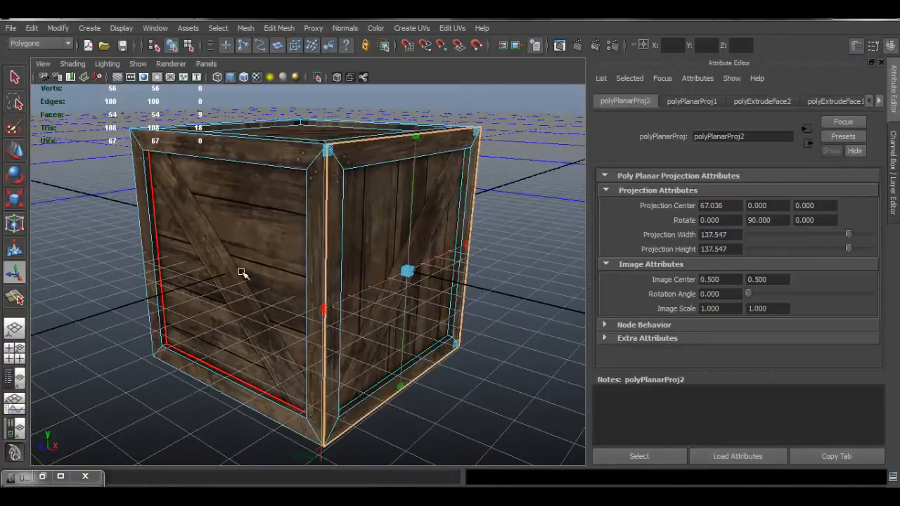
Step: Select the recessed panel of the side whose planks run horizontally and grow the selection to its outer frame
click(271, 207)
click(548, 333)
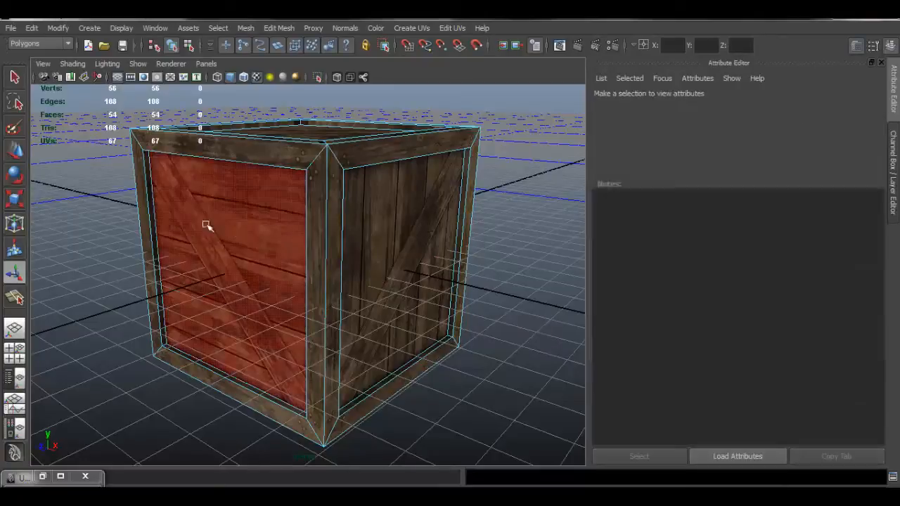
alt+drag(369, 233, 347, 213)
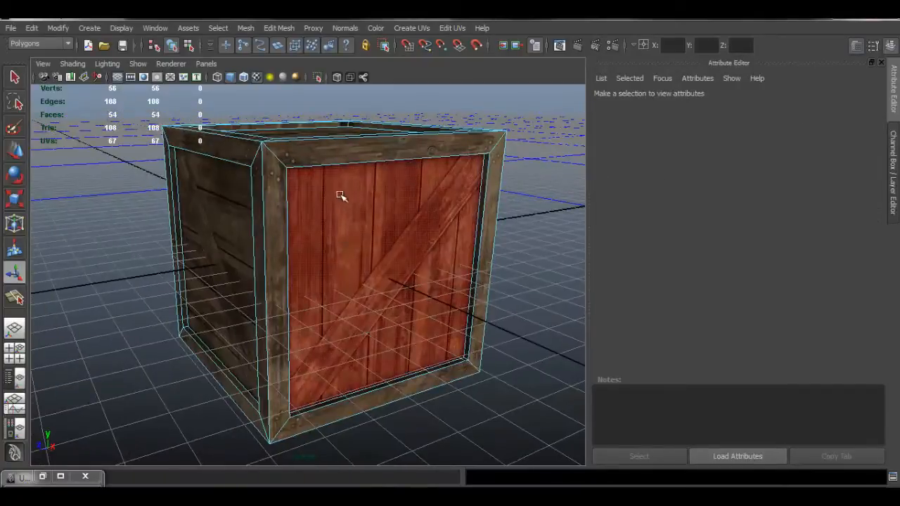
alt+drag(336, 256, 356, 257)
click(197, 231)
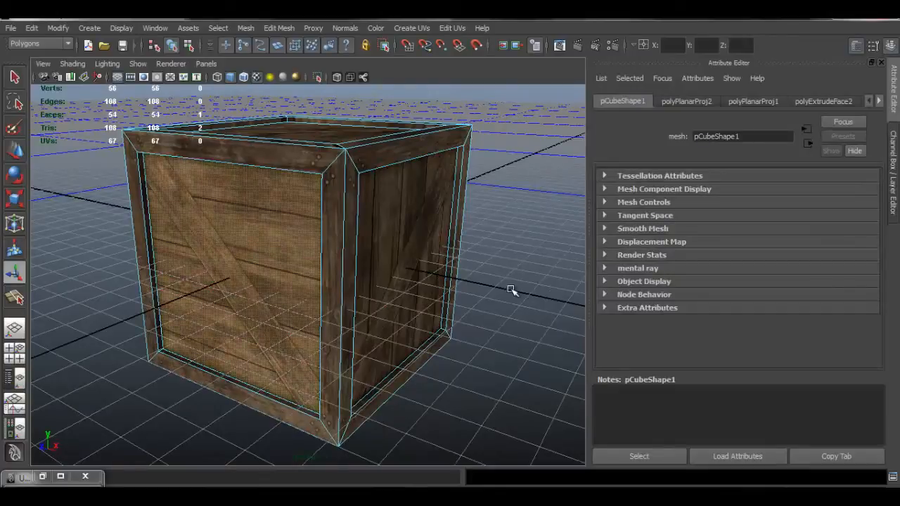
key(shift+period)
key(shift+period)
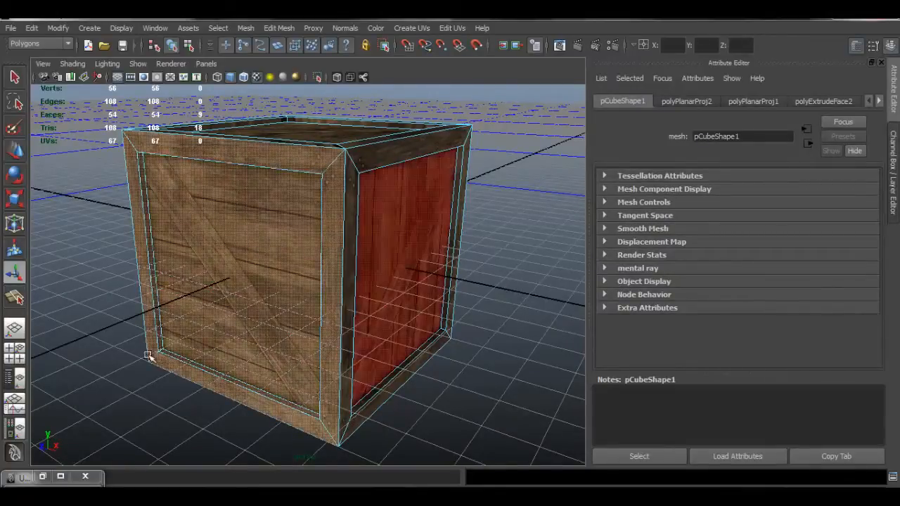
Step: Rotate the selected side's UVs 90 degrees clockwise in the UV Texture Editor so its planks run vertically
click(42, 476)
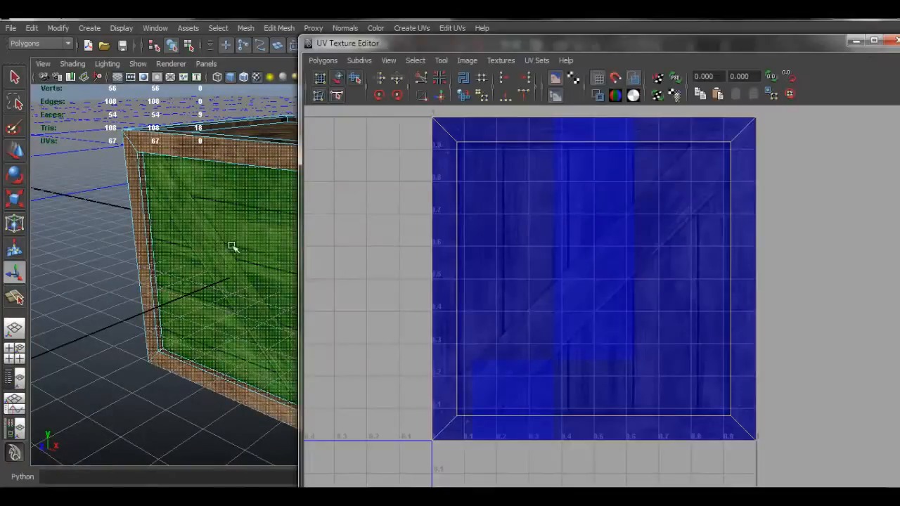
alt+drag(232, 247, 189, 257)
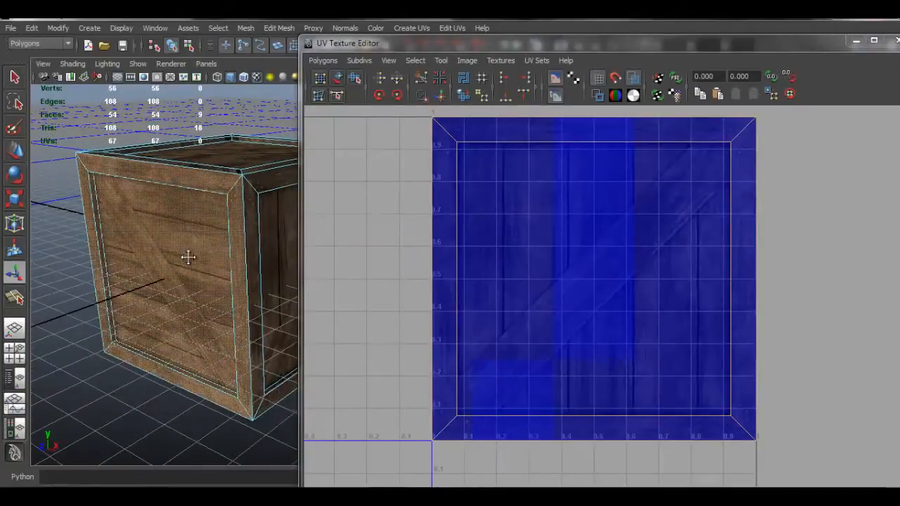
click(397, 95)
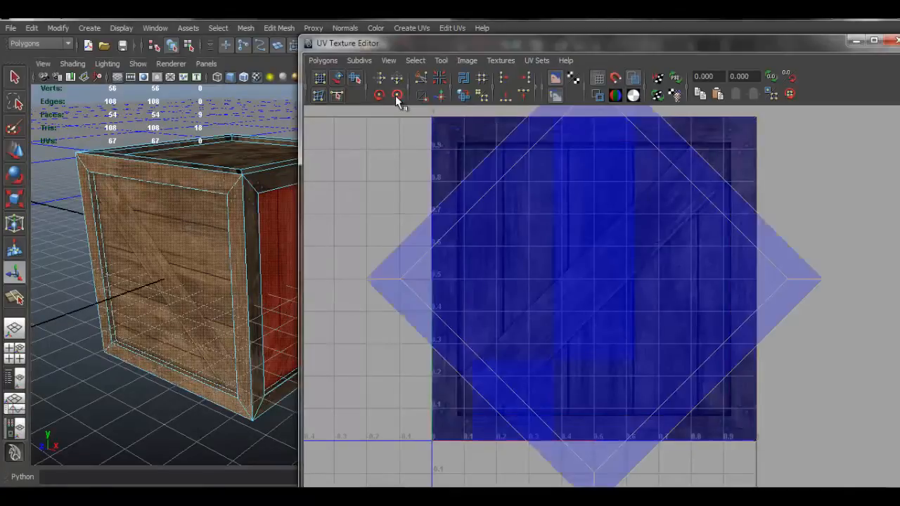
click(396, 95)
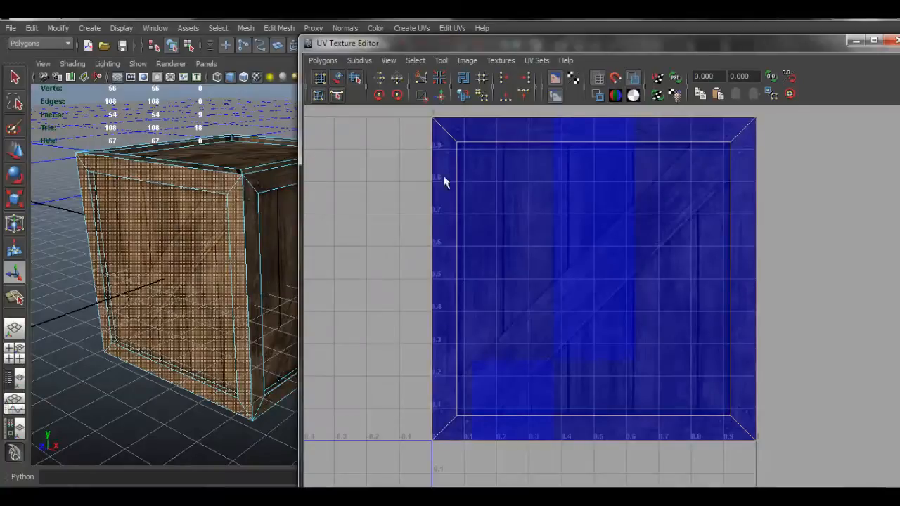
click(855, 41)
alt+drag(211, 227, 357, 227)
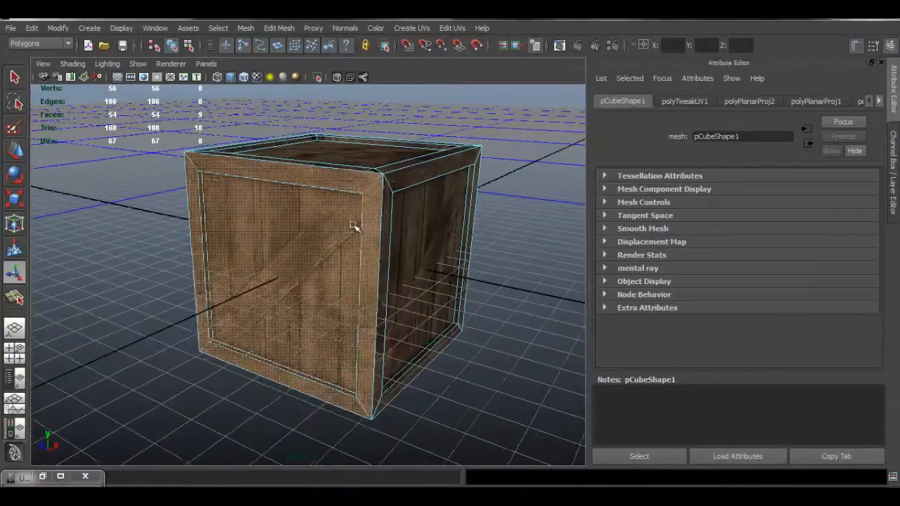
Step: Select the recessed panel of the next unmapped side, grow the selection to its outer frame, and repeat the planar mapping
click(505, 303)
alt+drag(505, 302, 312, 272)
click(372, 258)
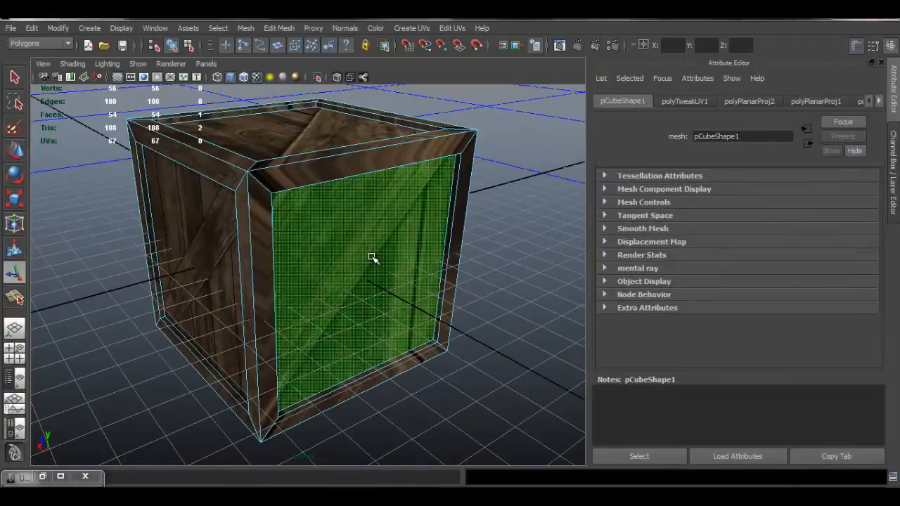
key(shift+period)
key(shift+period)
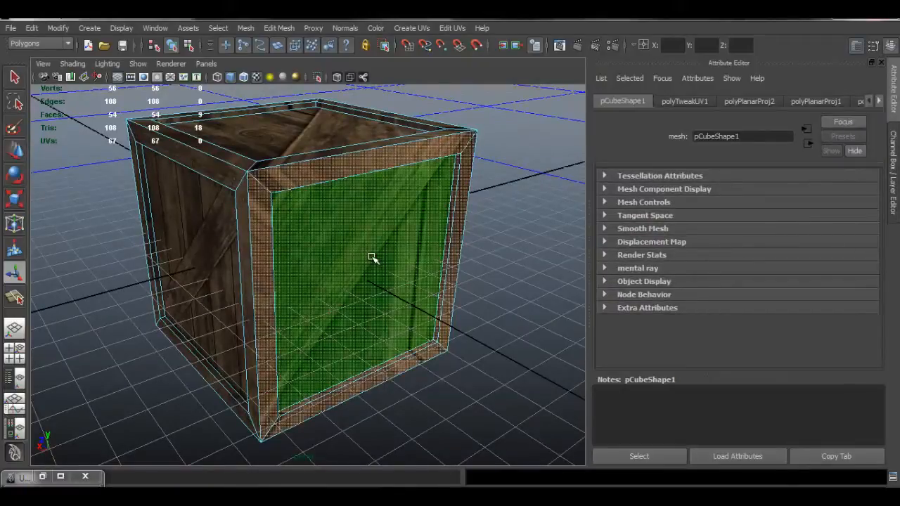
key(g)
Step: Turn the newly mapped side's UVs 90 degrees clockwise in the UV Texture Editor to match the other sides' vertical planks
alt+drag(519, 267, 330, 232)
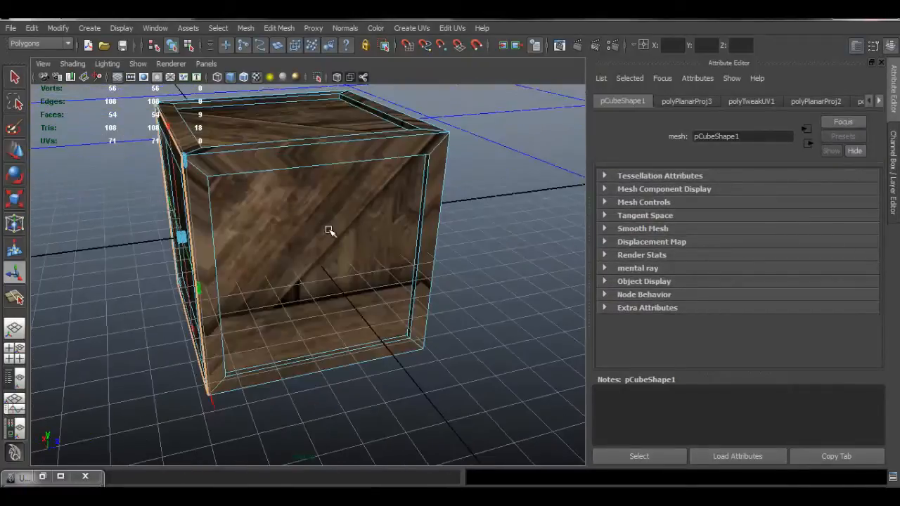
click(42, 476)
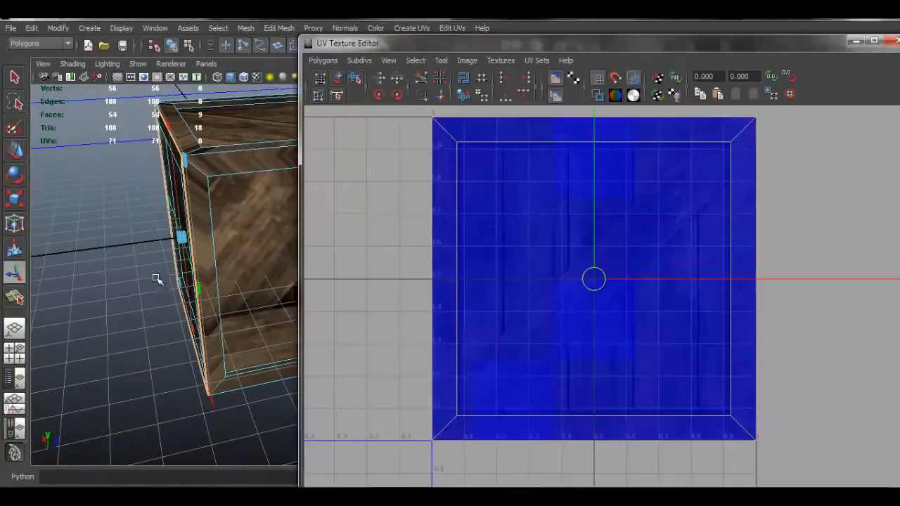
alt+drag(157, 278, 289, 261)
click(397, 96)
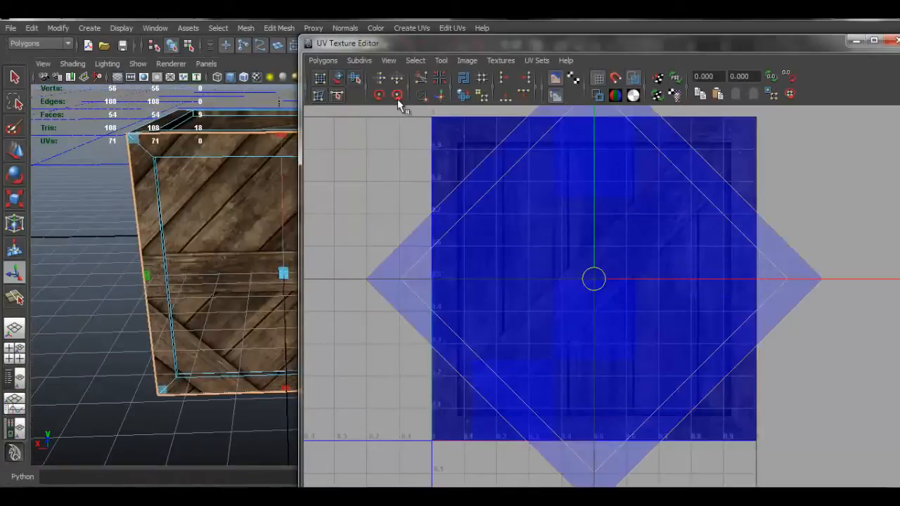
click(397, 95)
click(853, 42)
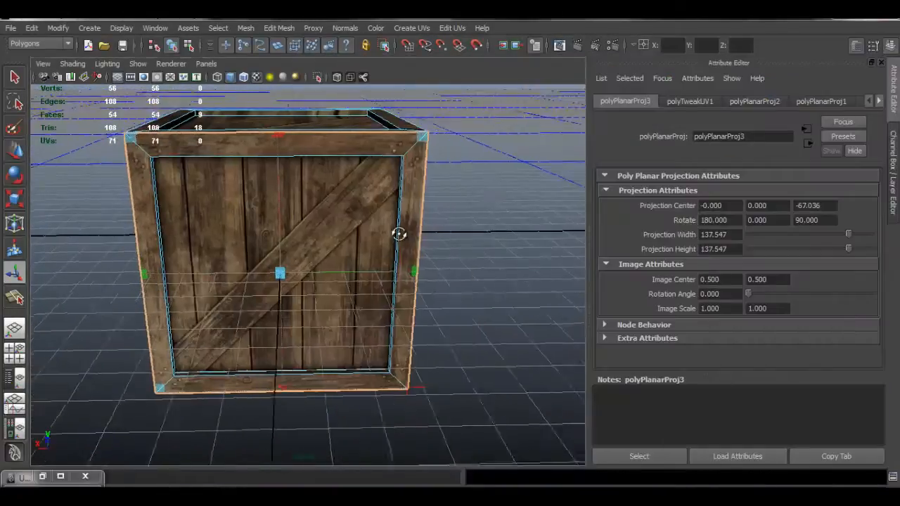
Step: Select the last unmapped upright side's panel, grow the selection to its frame, and repeat the planar mapping
alt+drag(398, 235, 351, 237)
click(352, 237)
key(shift+period)
key(shift+period)
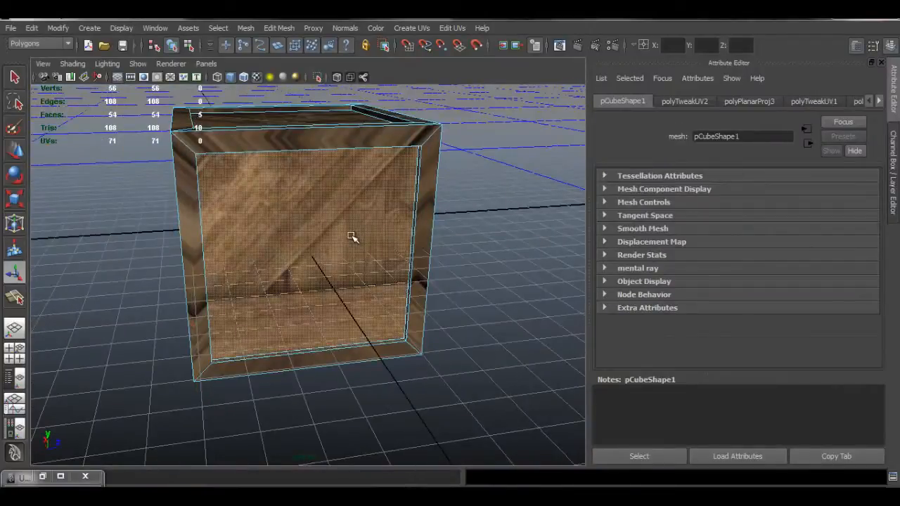
key(g)
Step: Planar-map the crate's underside by selecting its recessed panel, growing the selection to the frame, and repeating the projection
alt+drag(408, 244, 305, 305)
click(302, 306)
key(shift+period)
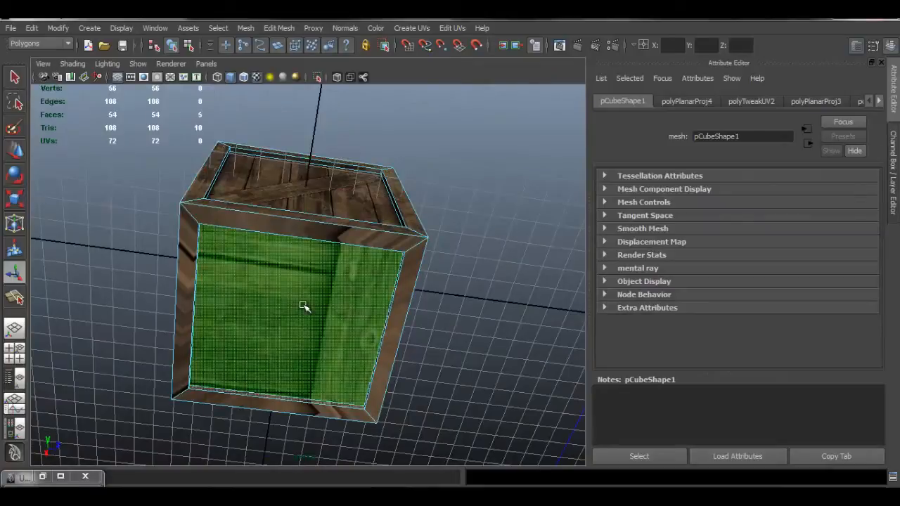
key(shift+period)
key(g)
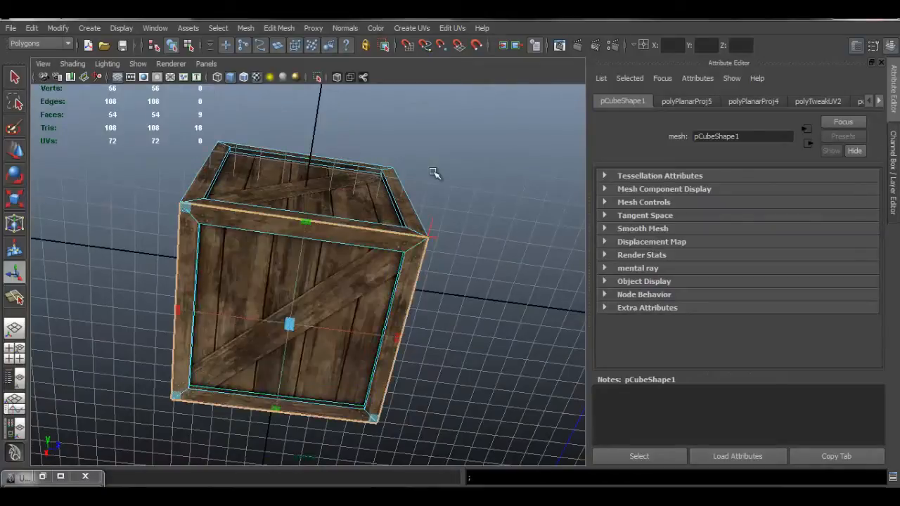
Step: Planar-map the crate's top by selecting its recessed panel, growing the selection to the frame, and repeating the projection
alt+drag(434, 173, 310, 183)
click(310, 183)
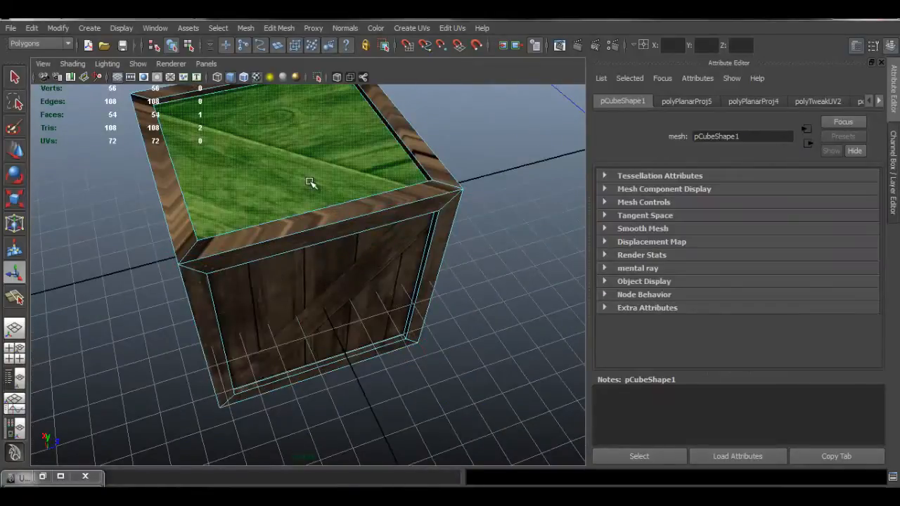
key(shift+period)
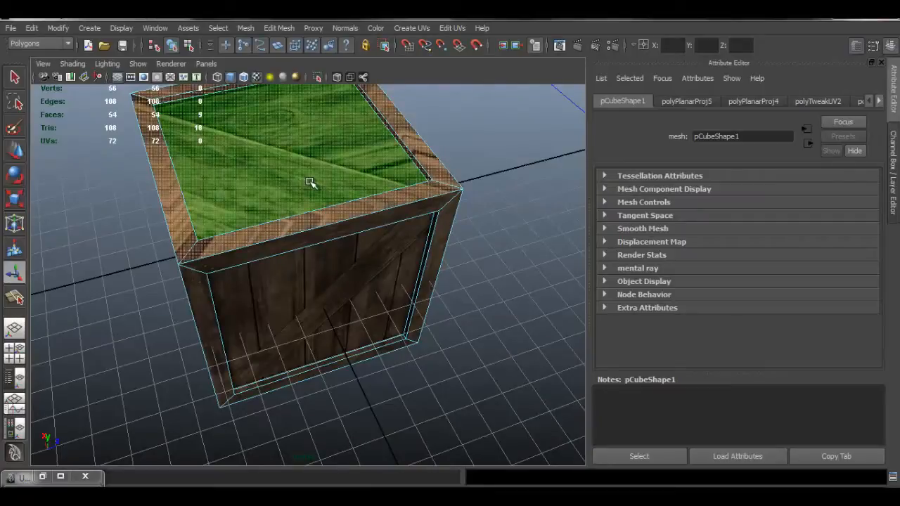
key(g)
Step: Return to object mode and clear the selection
alt+drag(296, 328, 360, 230)
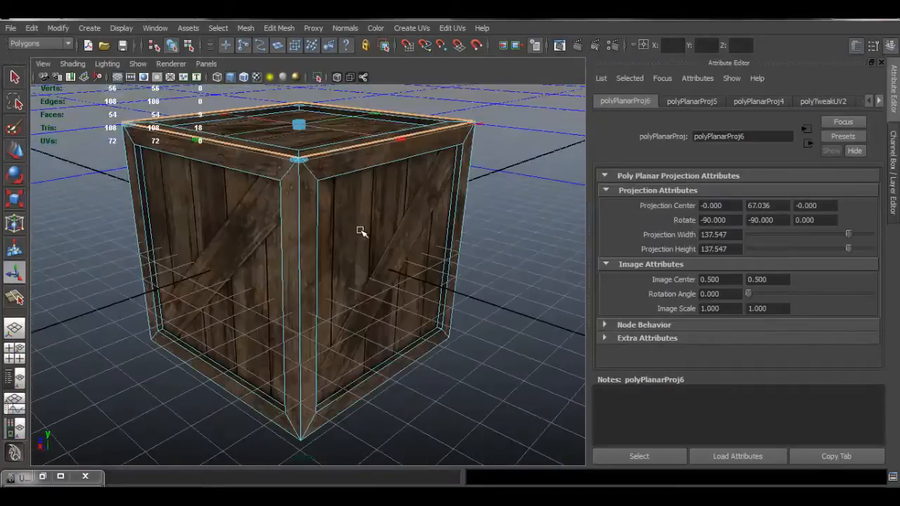
right_drag(361, 230, 418, 215)
alt+right_drag(542, 307, 538, 200)
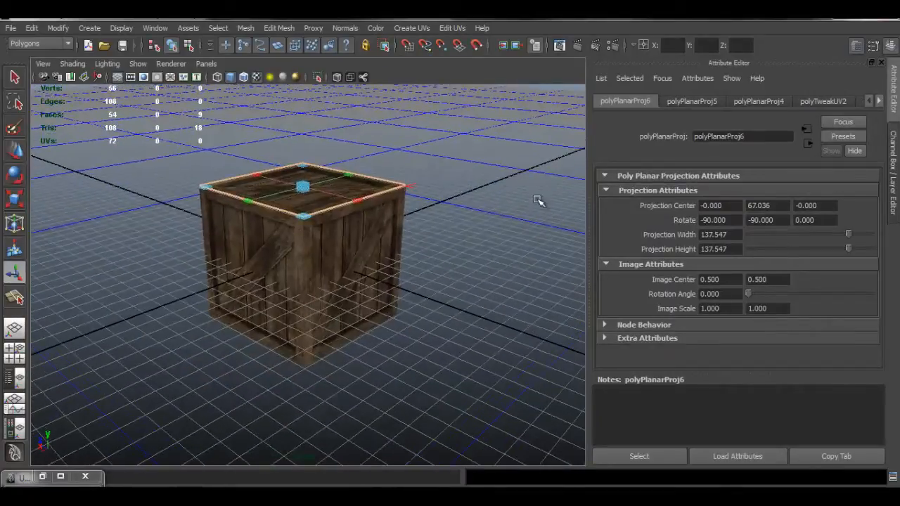
click(537, 200)
Step: Examine the textured crate from all around, near and far, checking how the wood texture fits each side
alt+drag(442, 244, 434, 277)
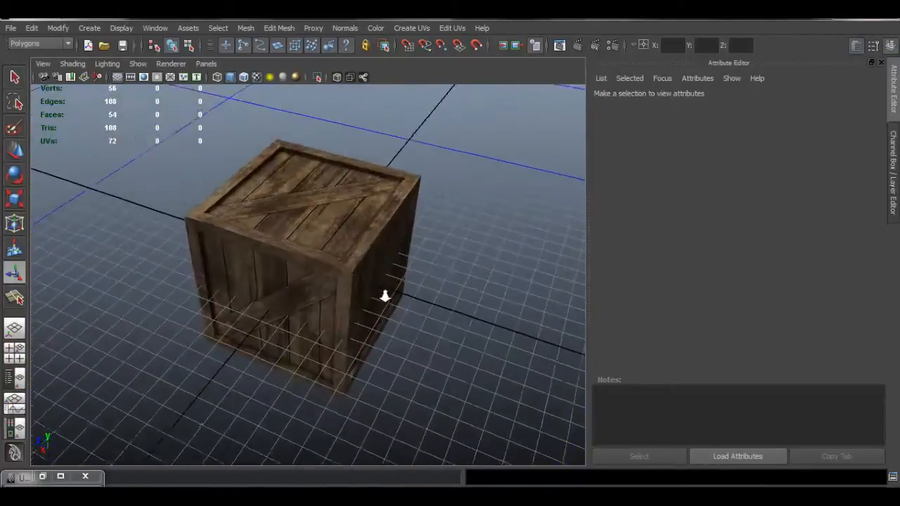
alt+right_drag(335, 277, 295, 279)
alt+drag(402, 279, 432, 254)
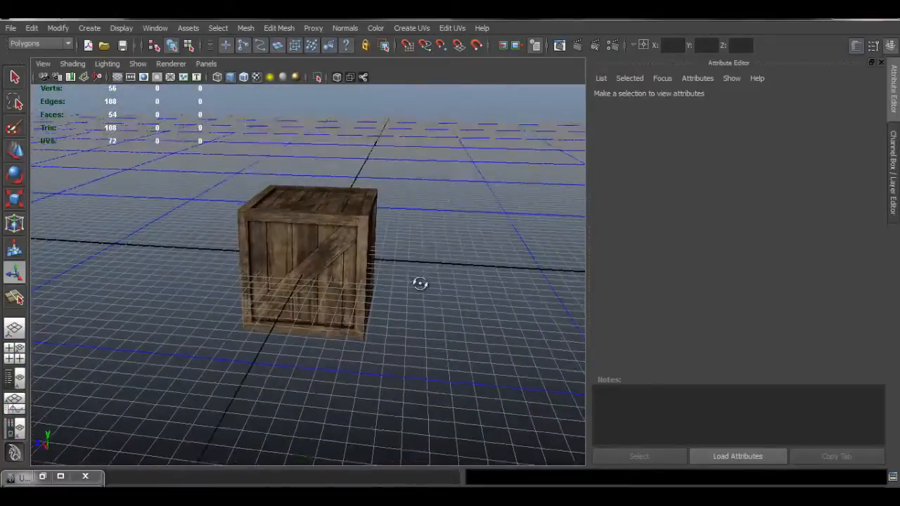
alt+drag(371, 273, 429, 316)
alt+right_drag(428, 316, 289, 275)
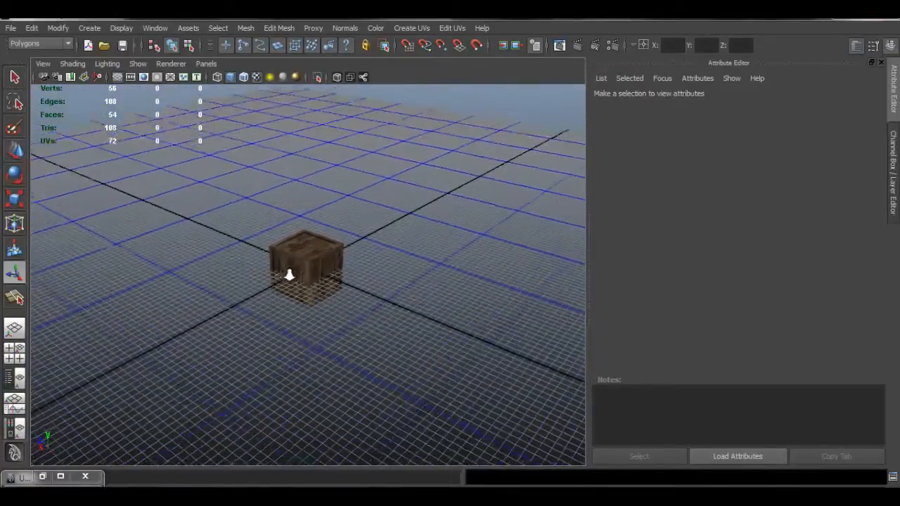
alt+drag(241, 267, 312, 286)
alt+right_drag(296, 284, 616, 354)
alt+drag(350, 309, 386, 293)
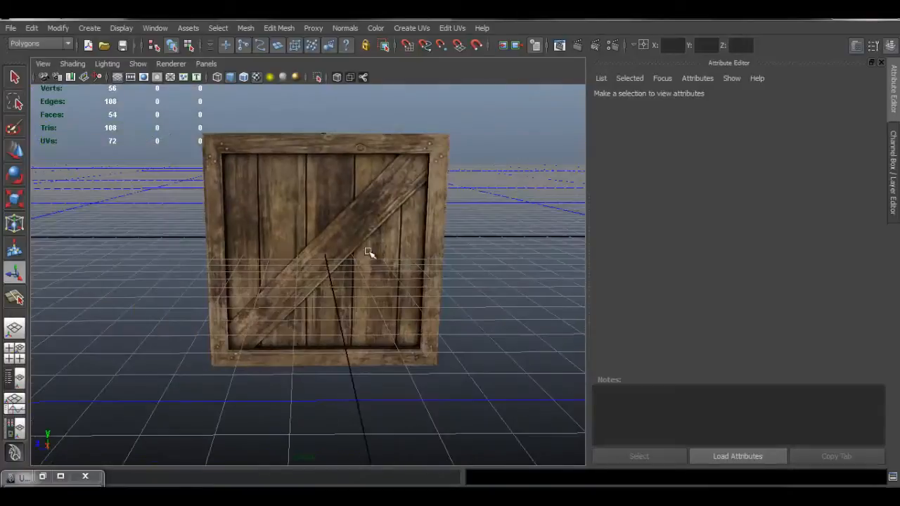
alt+drag(305, 237, 293, 254)
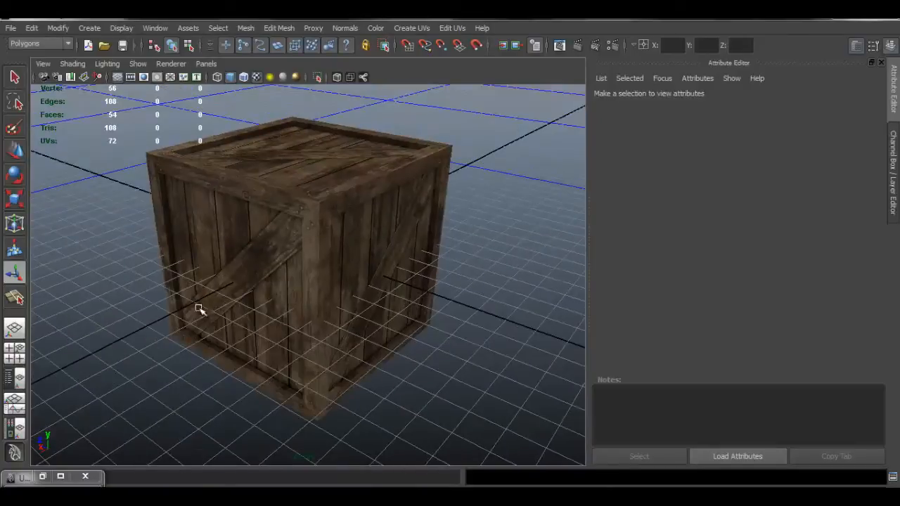
alt+drag(282, 283, 324, 265)
alt+right_drag(268, 256, 288, 218)
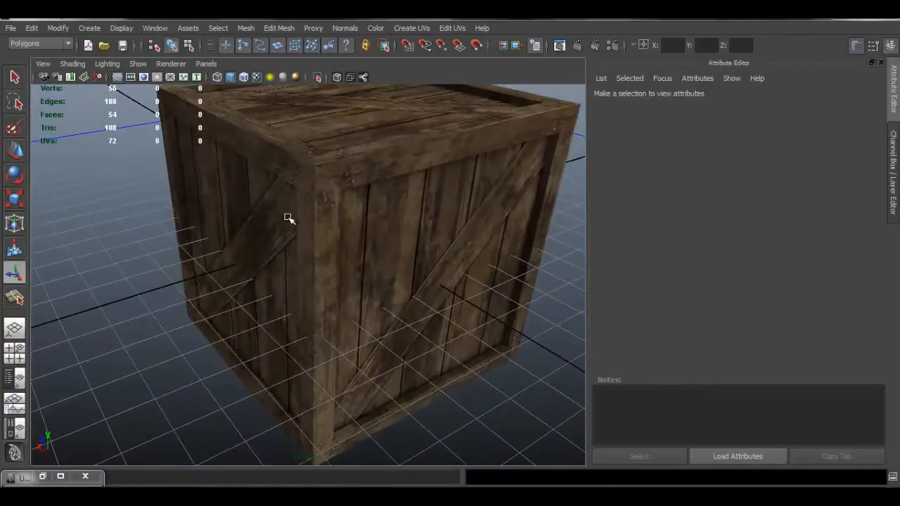
alt+drag(299, 261, 399, 180)
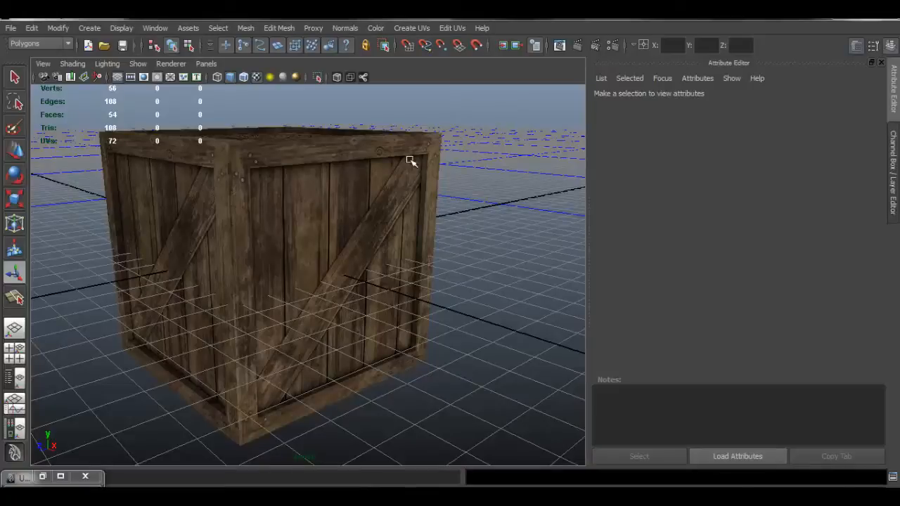
Step: Duplicate the crate and move the copy along the Z axis, leaving a gap between it and the original
alt+drag(422, 316, 427, 273)
click(428, 273)
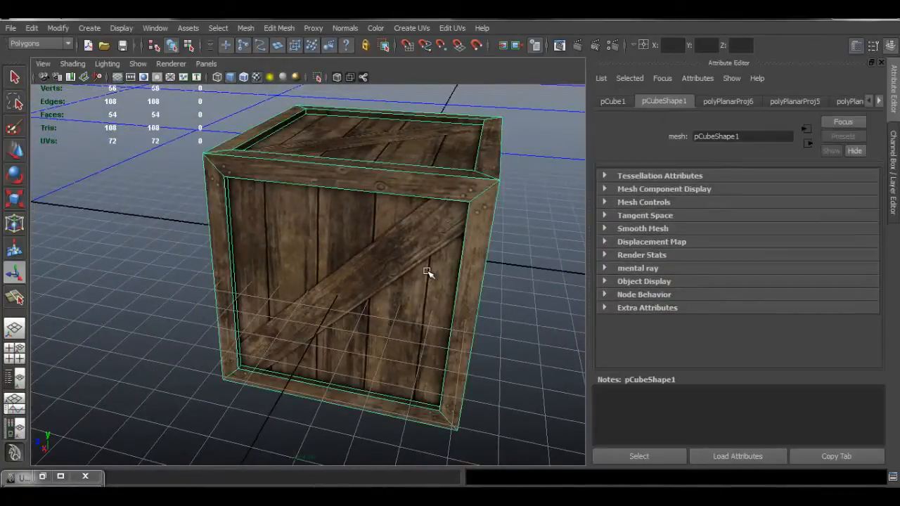
key(w)
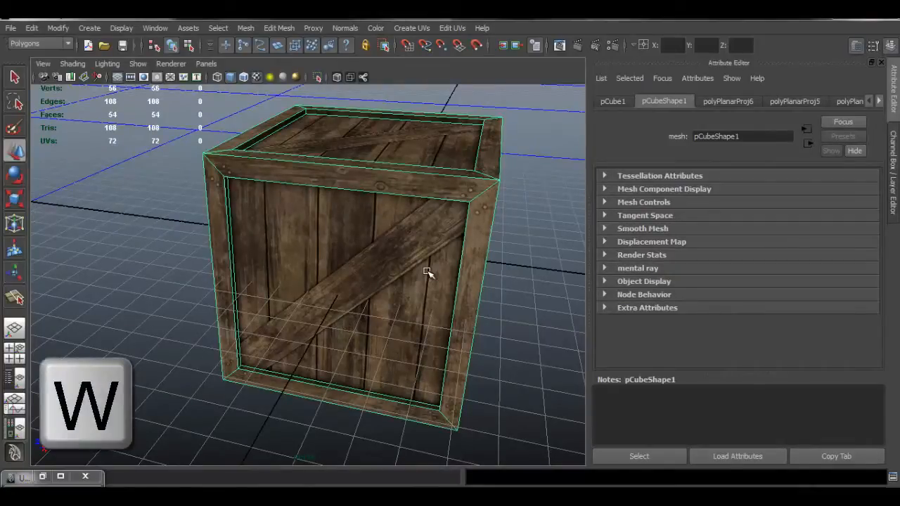
scroll(353, 271, down, 3)
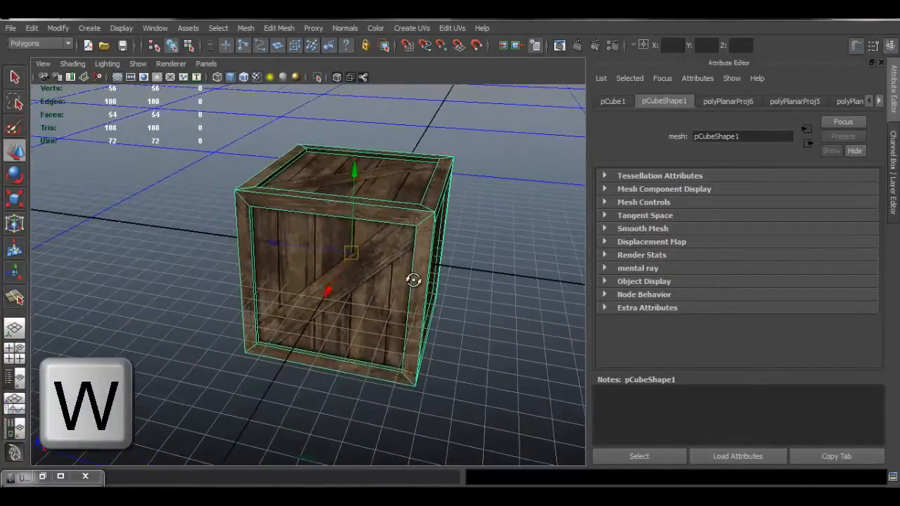
key(ctrl+d)
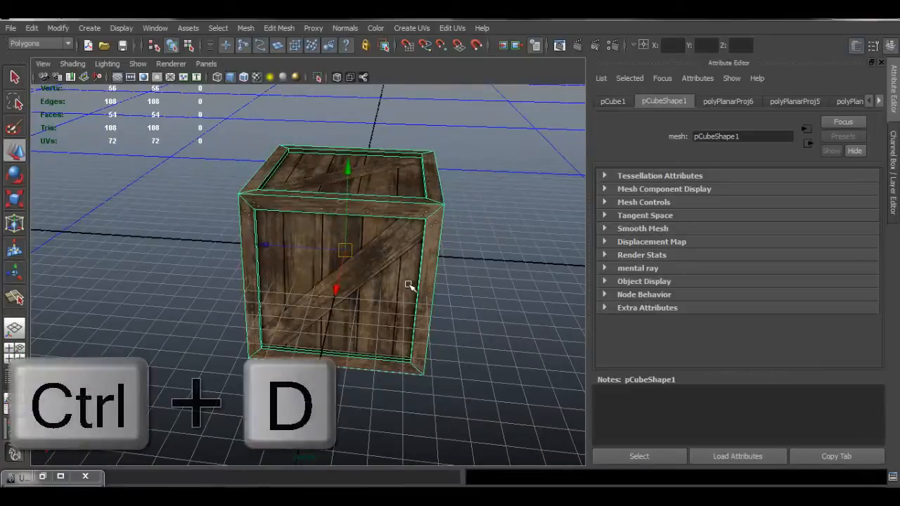
drag(274, 247, 56, 221)
alt+middle_drag(313, 294, 447, 303)
drag(189, 241, 149, 235)
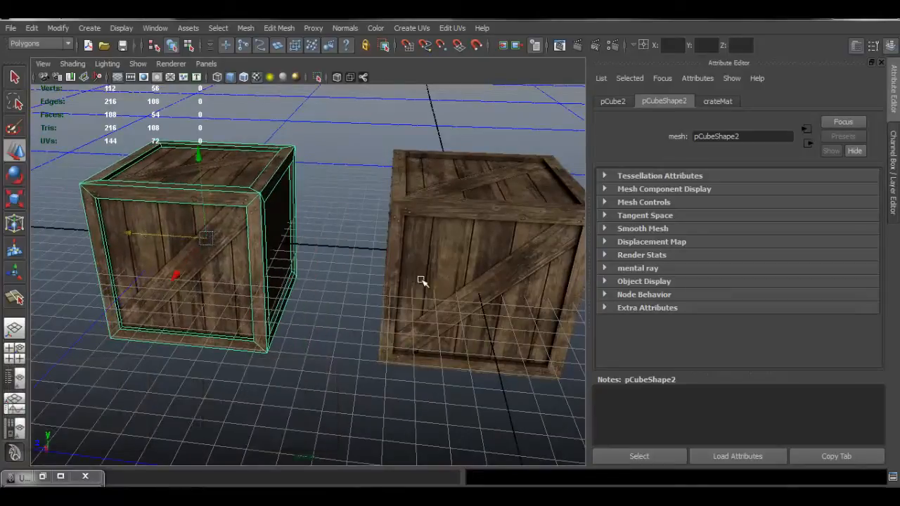
alt+middle_drag(371, 279, 337, 278)
alt+middle_drag(218, 271, 492, 283)
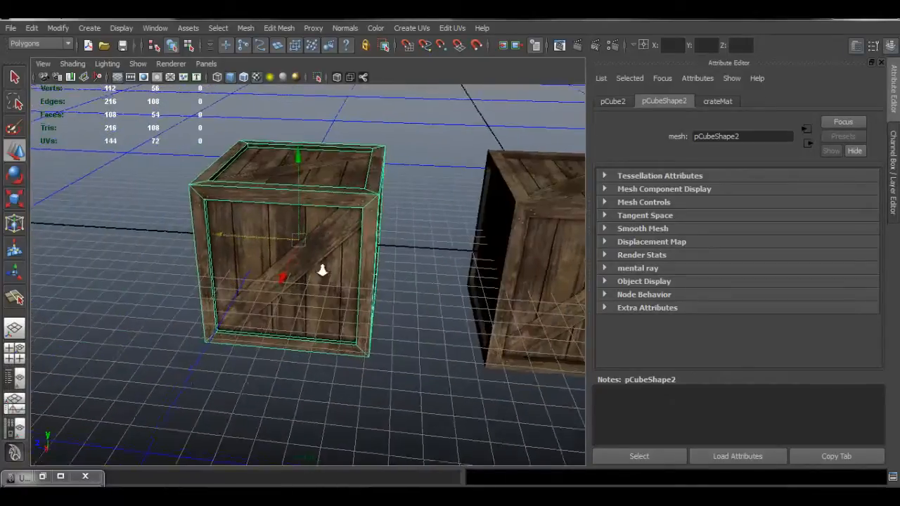
Step: Examine the duplicated crate from several angles, near and far, focusing on the diagonal plank in its front texture
alt+right_drag(321, 272, 370, 167)
alt+drag(312, 223, 352, 192)
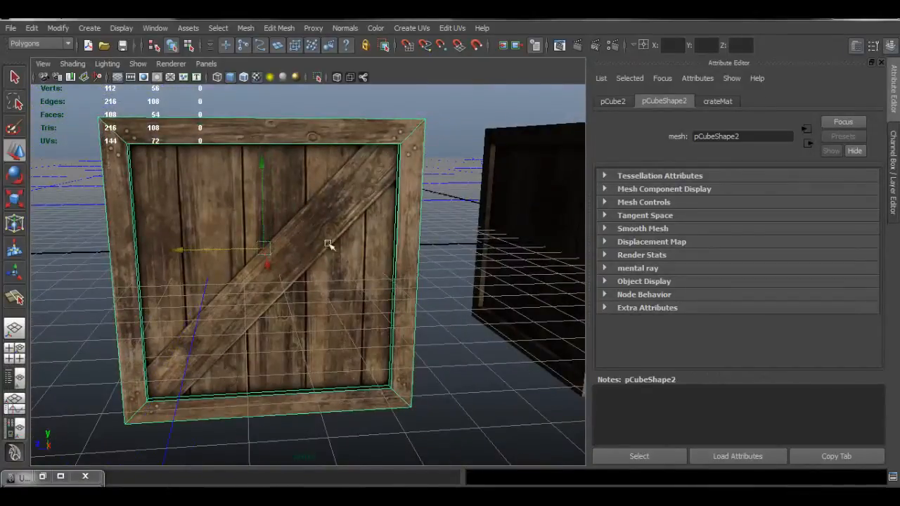
alt+drag(328, 245, 332, 271)
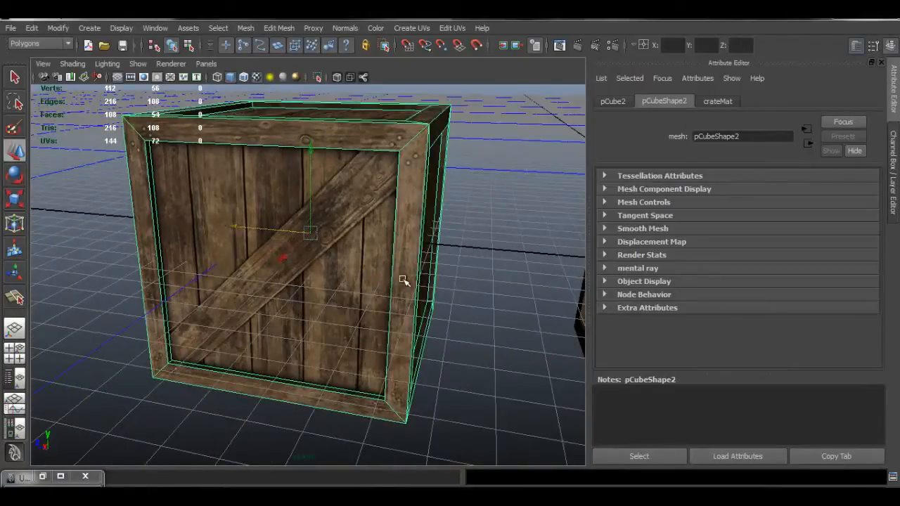
alt+right_drag(404, 281, 280, 253)
alt+middle_drag(279, 253, 209, 274)
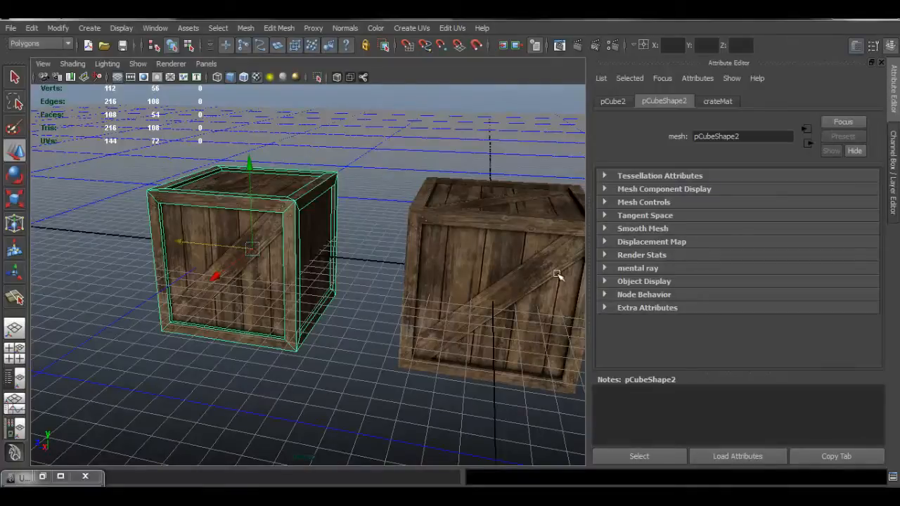
alt+middle_drag(219, 293, 318, 299)
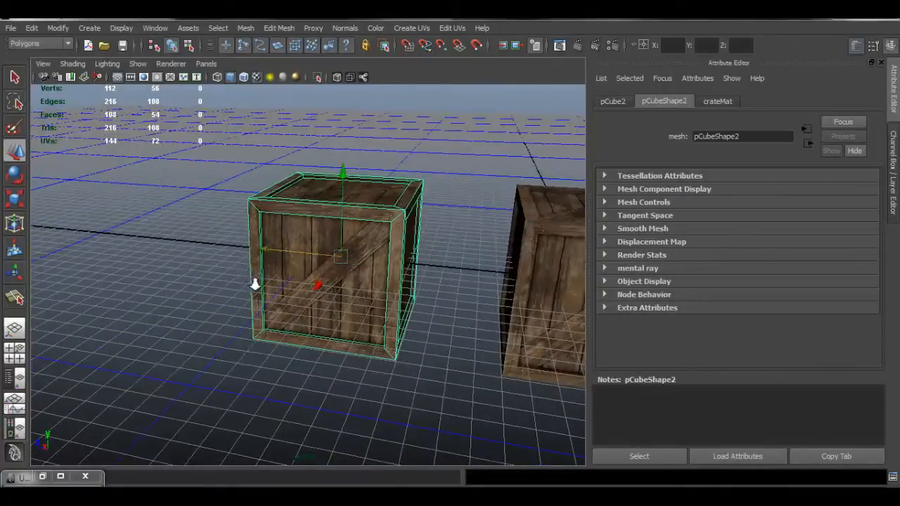
alt+right_drag(256, 283, 512, 329)
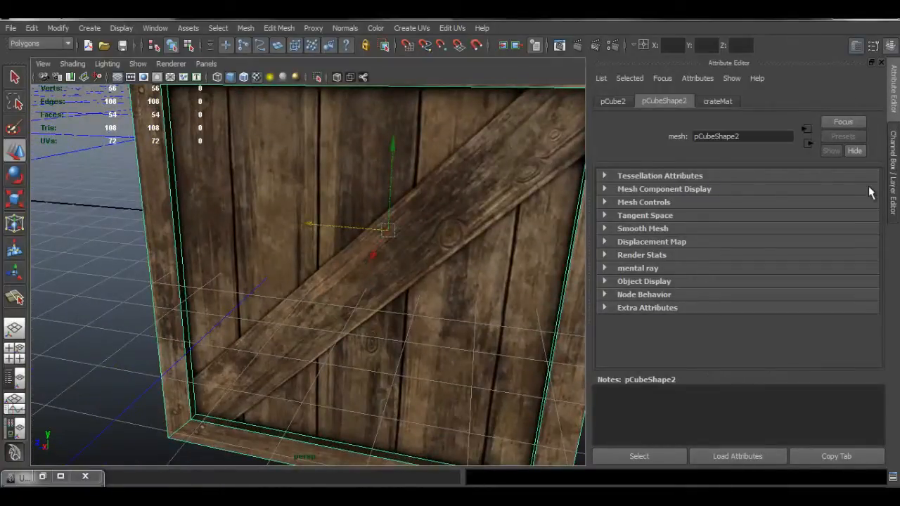
Step: Show the duplicated crate's channels instead of its attributes and turn on Keep Faces Together for mesh editing
click(895, 169)
alt+drag(499, 284, 317, 266)
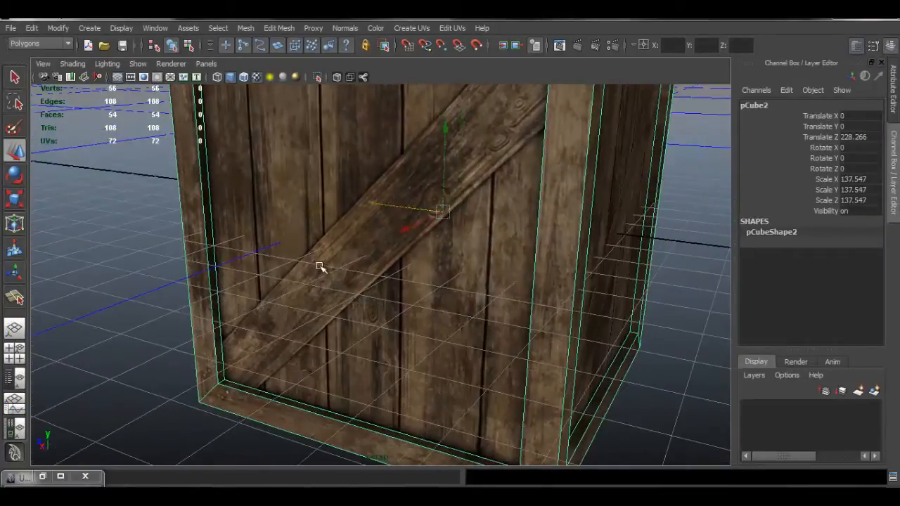
click(278, 29)
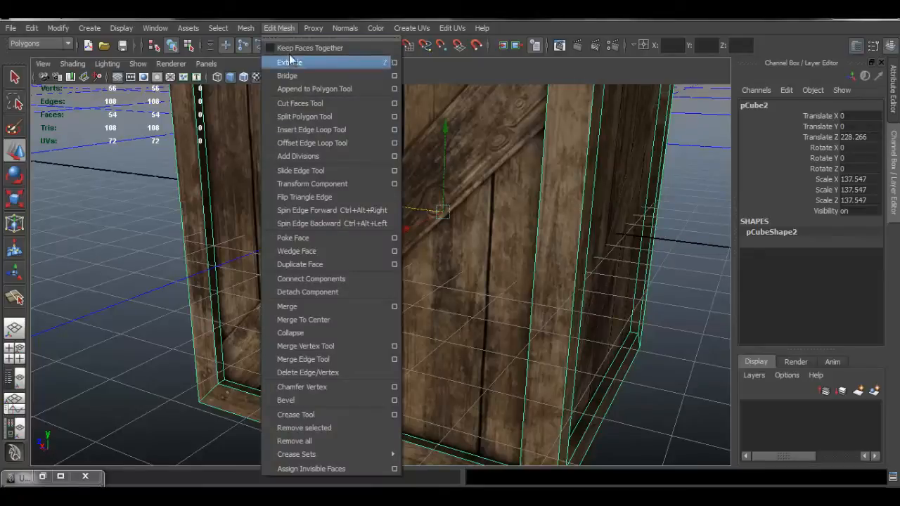
click(293, 47)
click(285, 28)
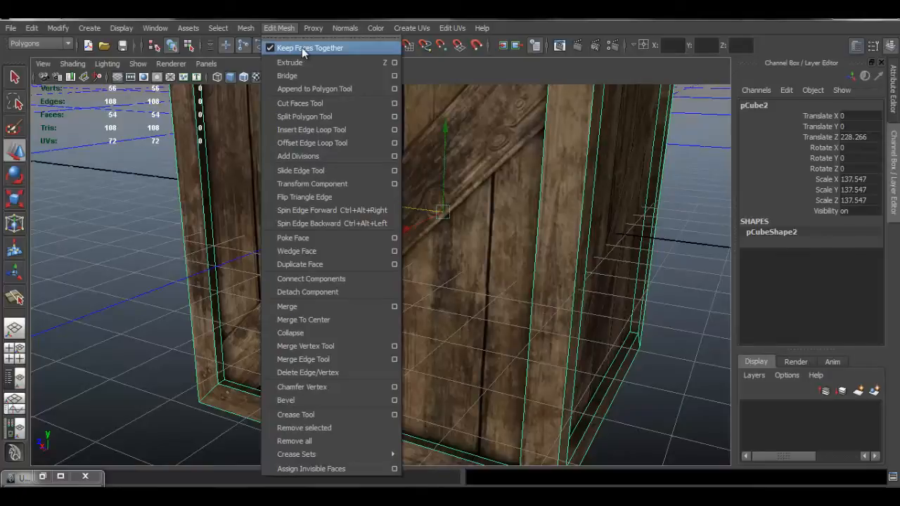
Step: Split the recess's side wall from the plank's upper edge at the lower-left end to the frame's inner corner with the Split Polygon Tool
click(338, 119)
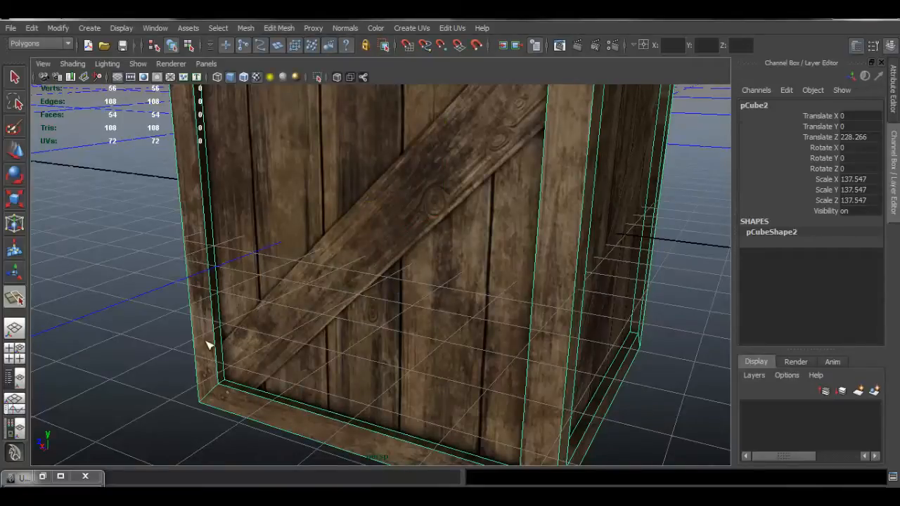
alt+middle_drag(328, 298, 352, 272)
alt+drag(308, 275, 291, 285)
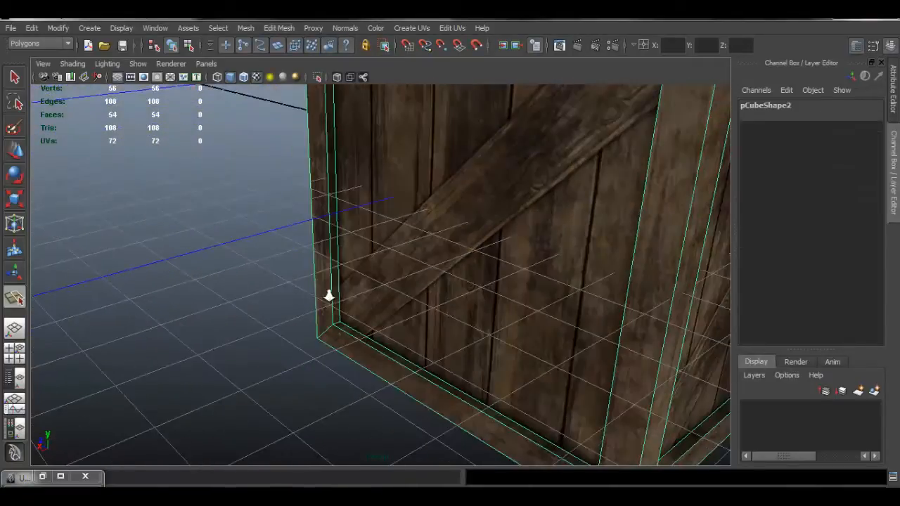
alt+right_drag(330, 296, 369, 284)
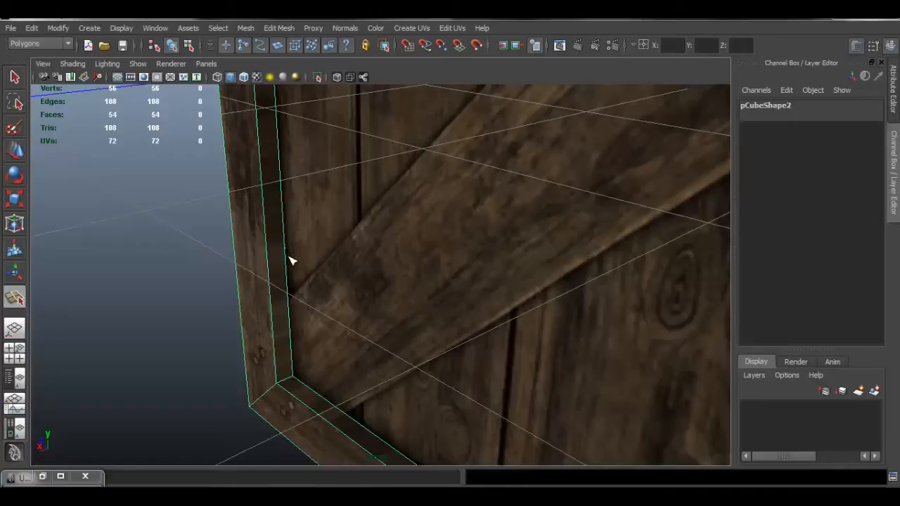
click(289, 300)
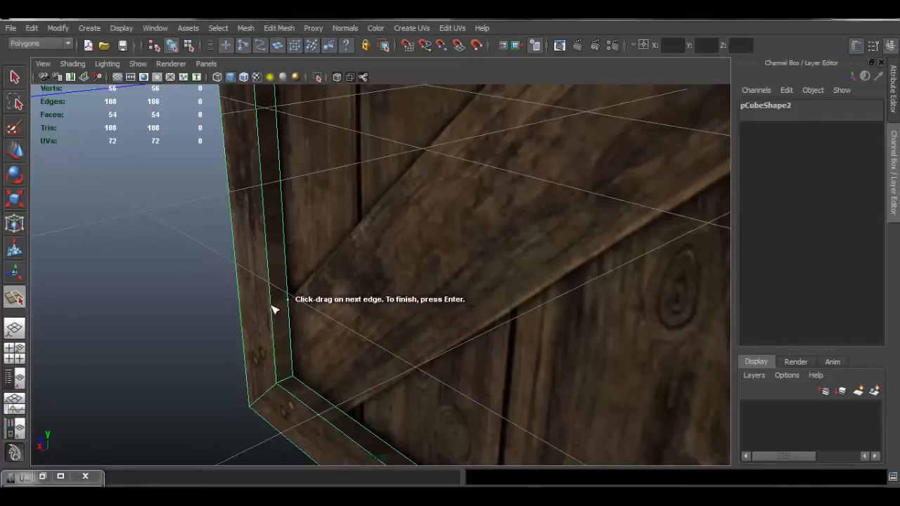
drag(275, 310, 273, 436)
key(Return)
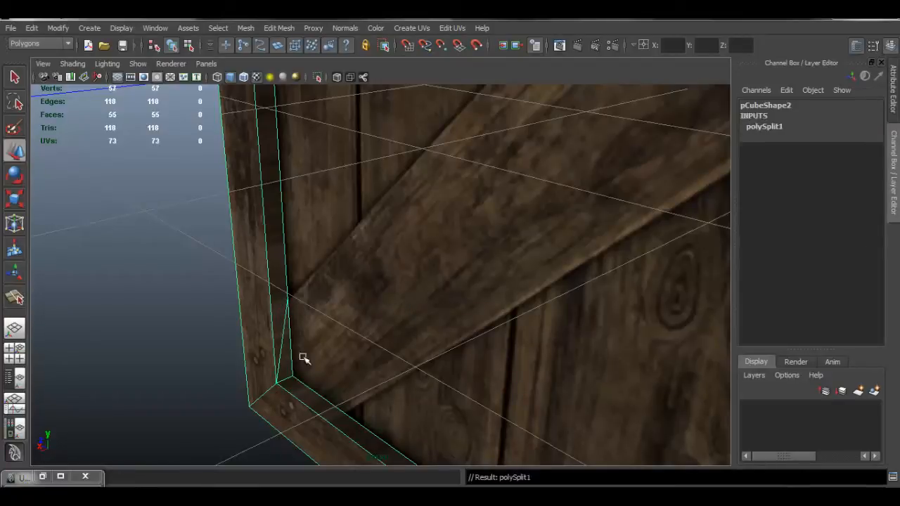
Step: Split the recess's bottom wall from the plank's lower edge to the same lower-left inner corner of the frame
alt+drag(304, 357, 328, 368)
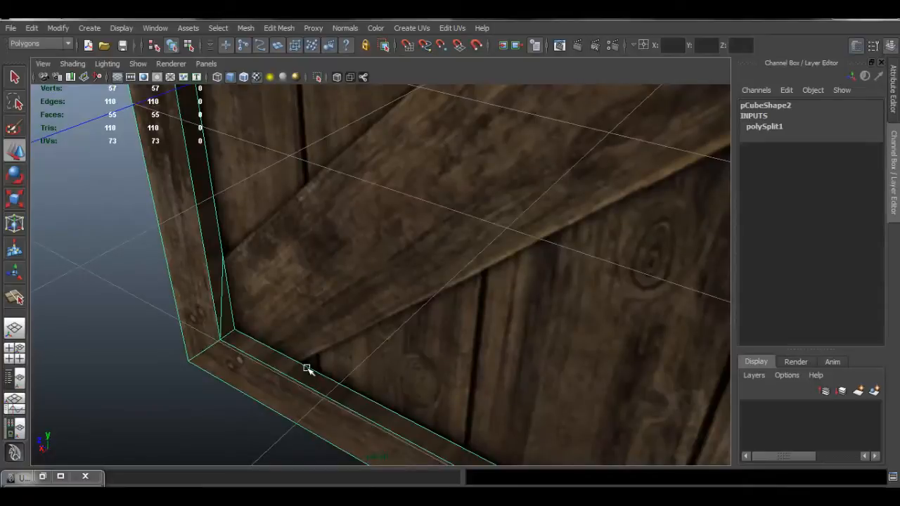
click(277, 25)
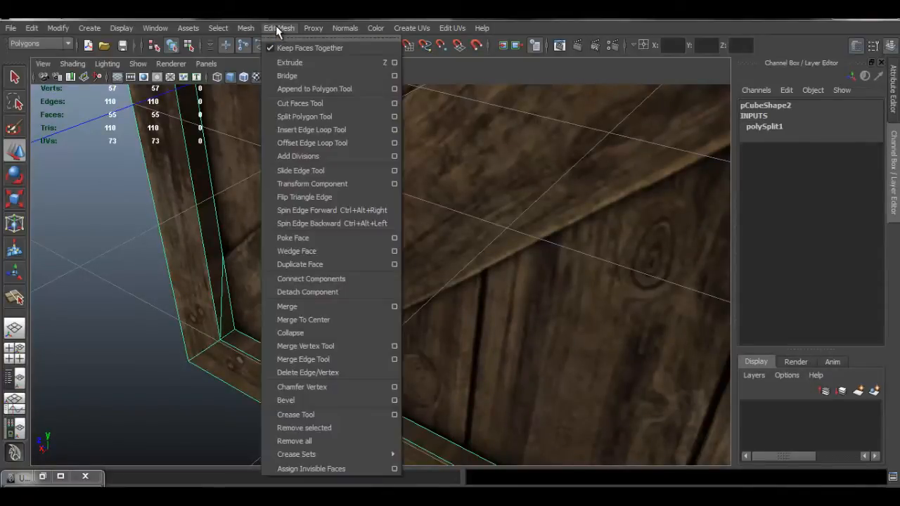
click(317, 117)
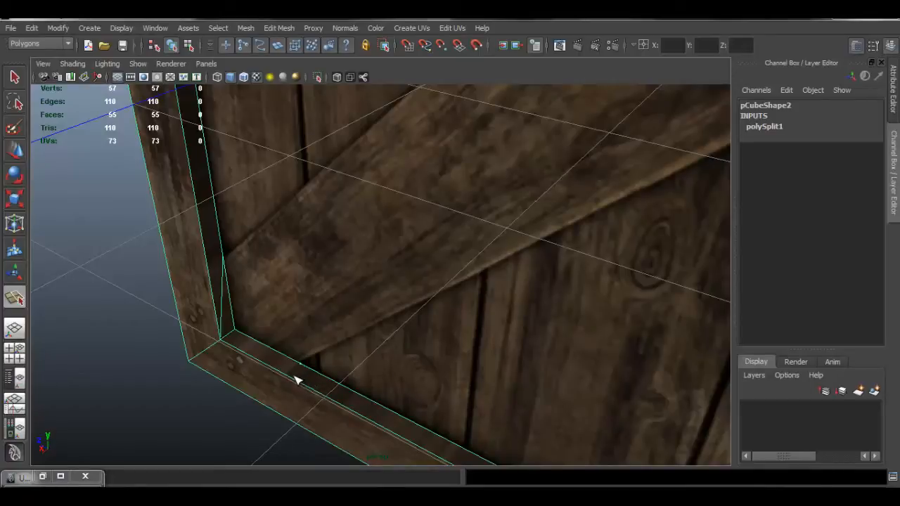
drag(295, 379, 175, 330)
drag(97, 281, 93, 283)
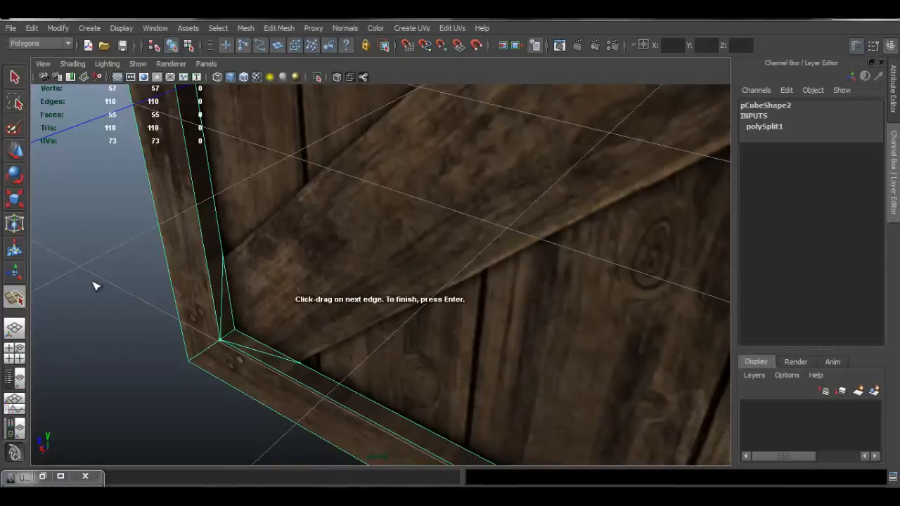
key(Return)
Step: Examine the two corner cuts at the plank's lower-left end against the wood texture from several angles
alt+drag(395, 258, 424, 253)
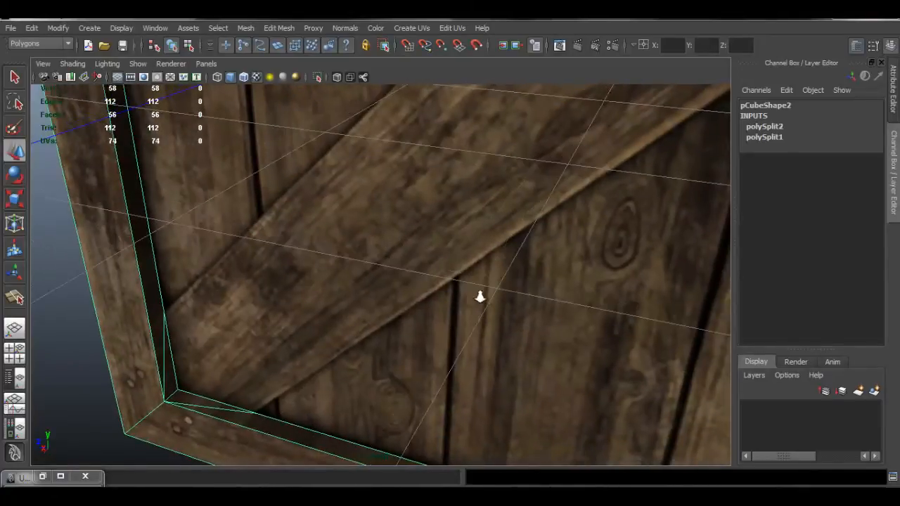
alt+right_drag(480, 297, 299, 242)
alt+middle_drag(331, 267, 301, 331)
alt+drag(269, 370, 270, 375)
alt+right_drag(285, 306, 258, 293)
alt+middle_drag(275, 313, 273, 332)
mouse_move(261, 390)
alt+mouse_down()
mouse_move(239, 384)
mouse_move(270, 382)
alt+mouse_up()
alt+middle_drag(296, 355, 362, 282)
alt+right_drag(420, 325, 529, 363)
alt+drag(254, 356, 265, 384)
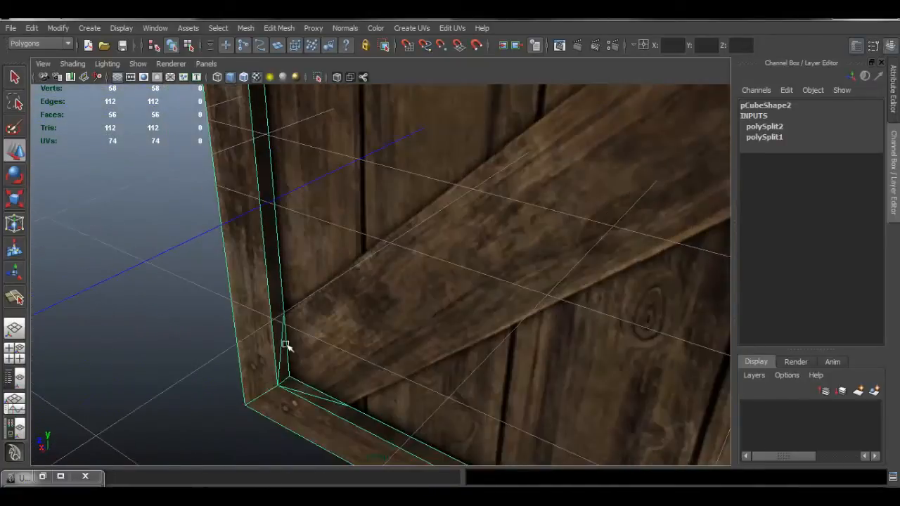
Step: Split the front panel along the plank's upper edge, continuing the cut across the recess's top wall to the frame's upper-right inner corner
key(y)
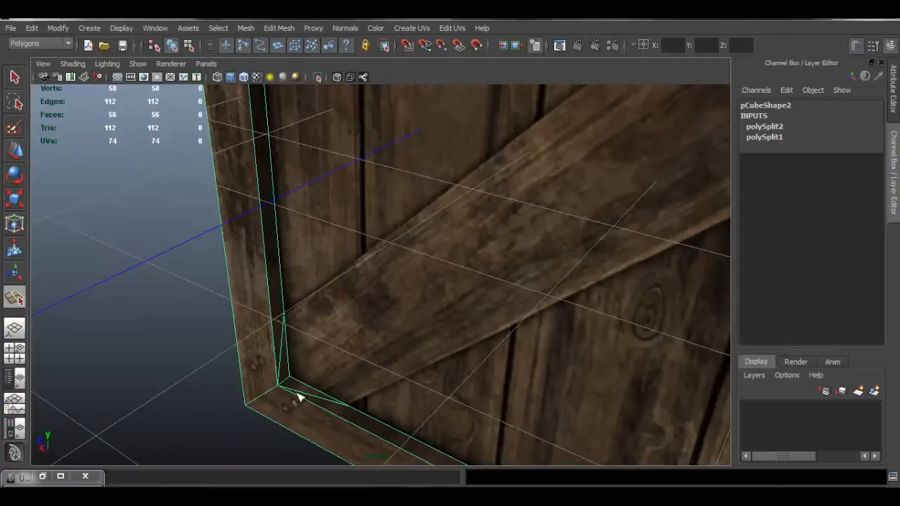
click(301, 422)
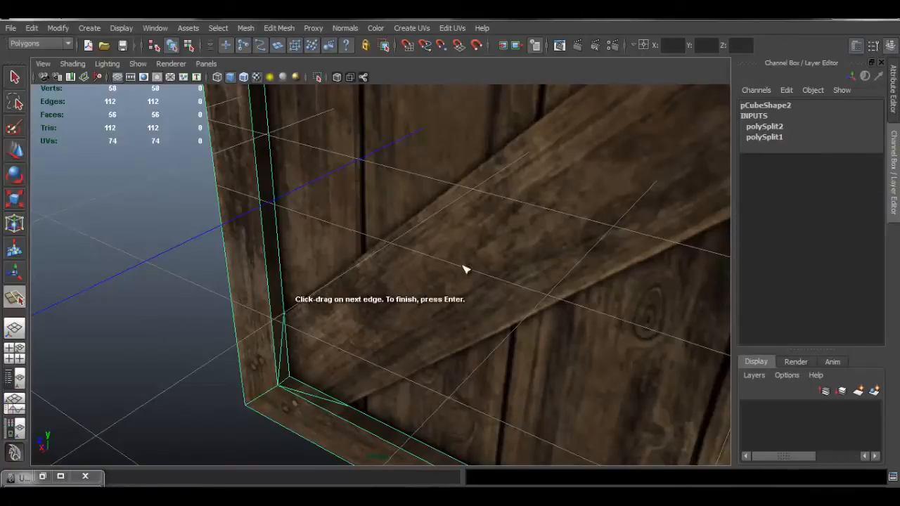
alt+drag(526, 215, 397, 257)
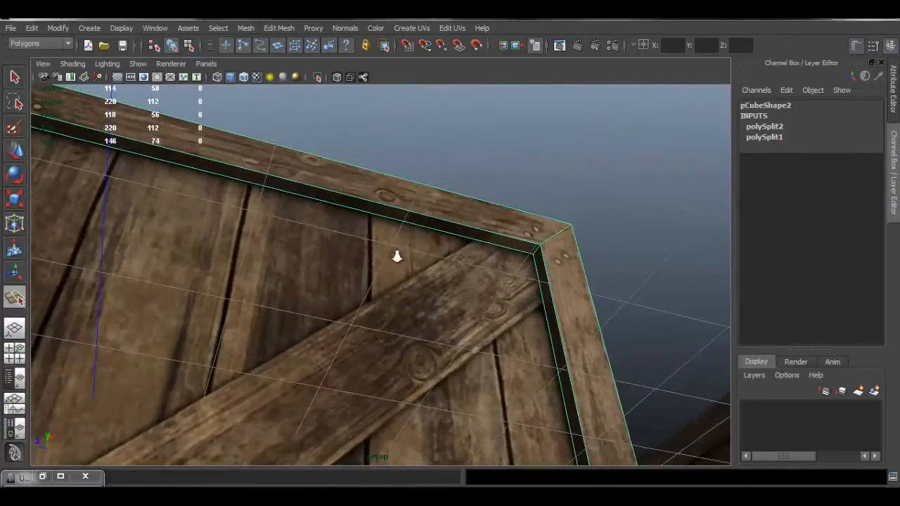
alt+right_drag(397, 257, 865, 345)
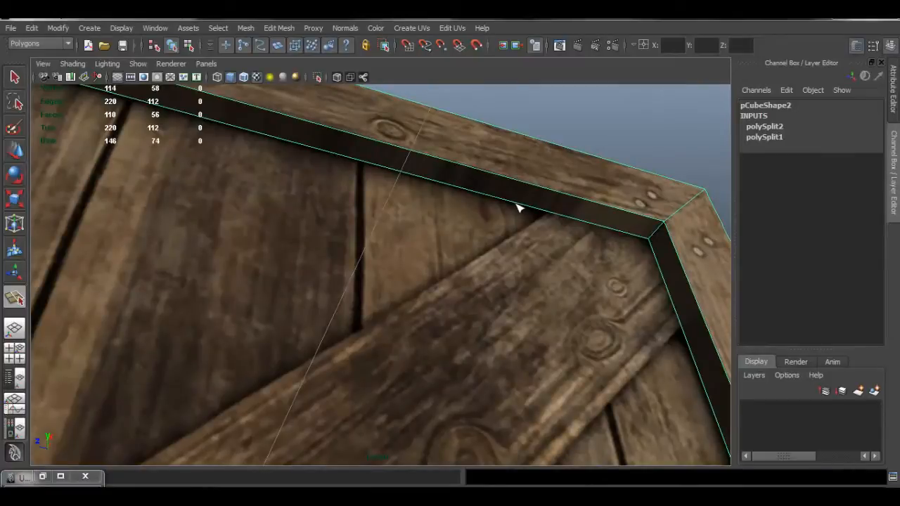
drag(517, 208, 553, 215)
drag(605, 205, 730, 264)
key(Return)
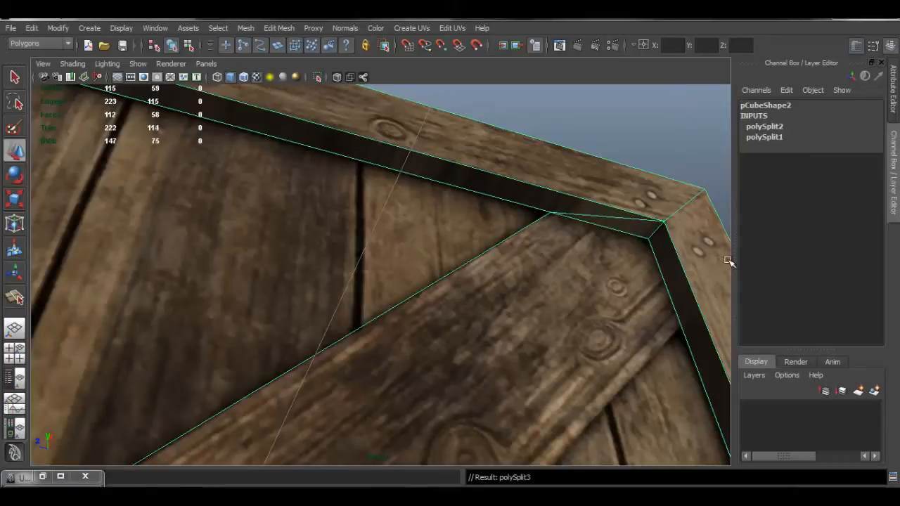
Step: Split from the upper-right inner corner across the recess wall, along the plank's lower edge, and on to the lower-left inner corner
alt+drag(618, 281, 496, 255)
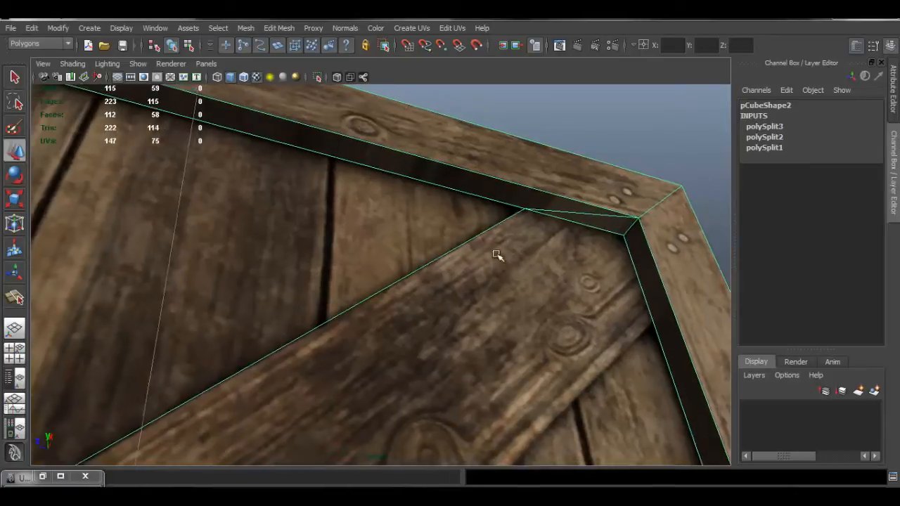
key(g)
click(639, 218)
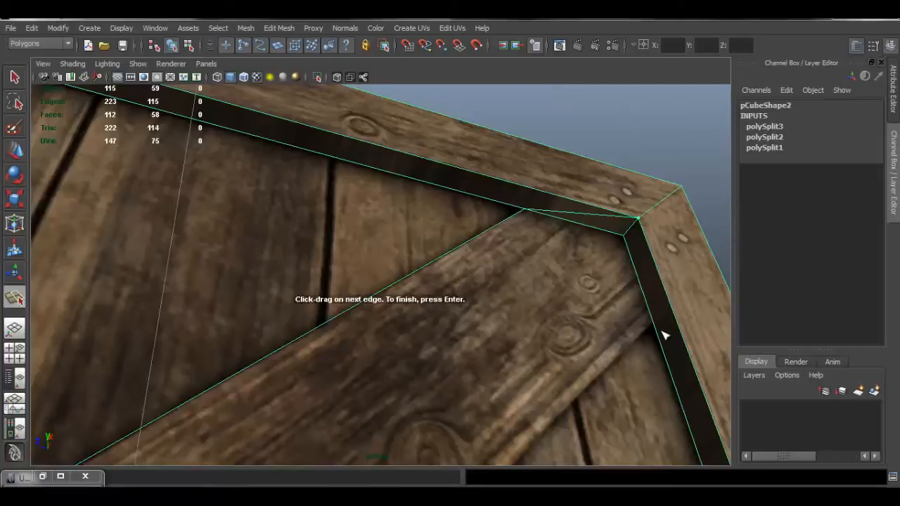
click(655, 328)
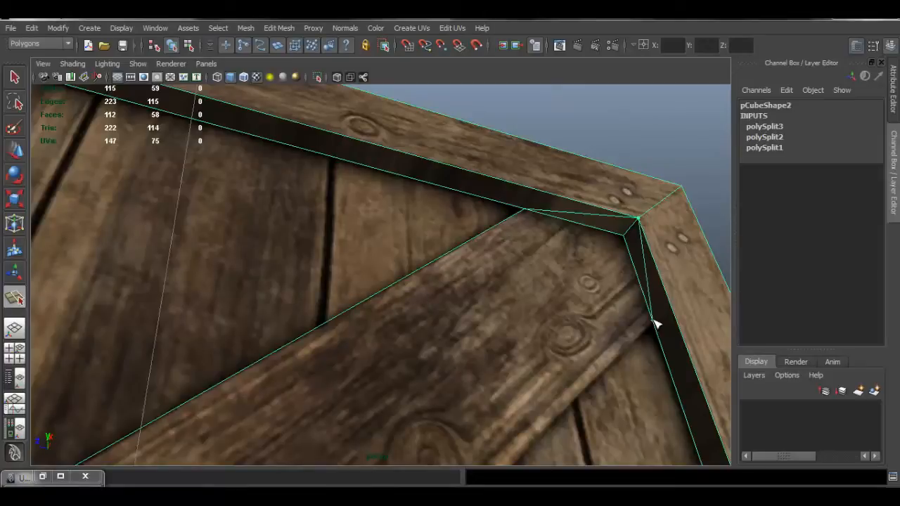
alt+drag(528, 347, 162, 414)
alt+drag(546, 394, 276, 336)
click(273, 331)
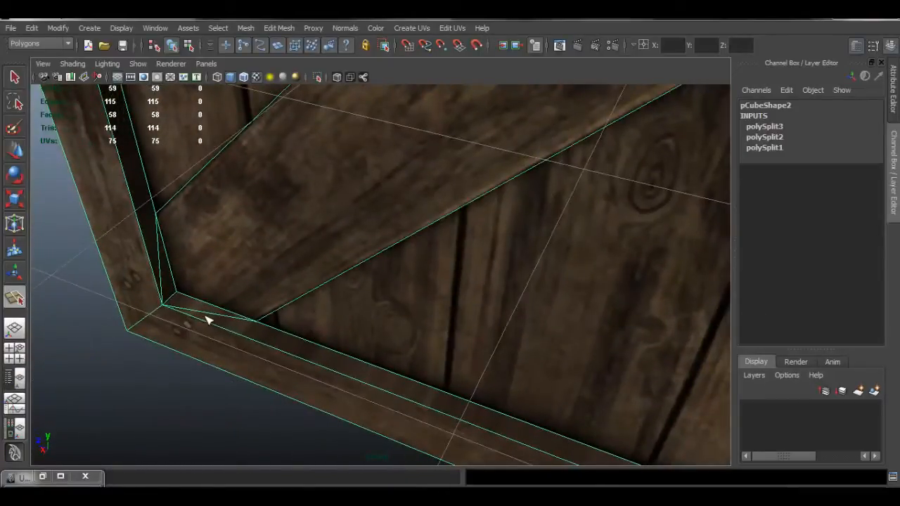
click(162, 306)
key(Return)
Step: Select the diagonal plank face in face mode and extrude it outward with a local Z translation of 2.128
alt+drag(522, 215, 492, 157)
right_click(494, 158)
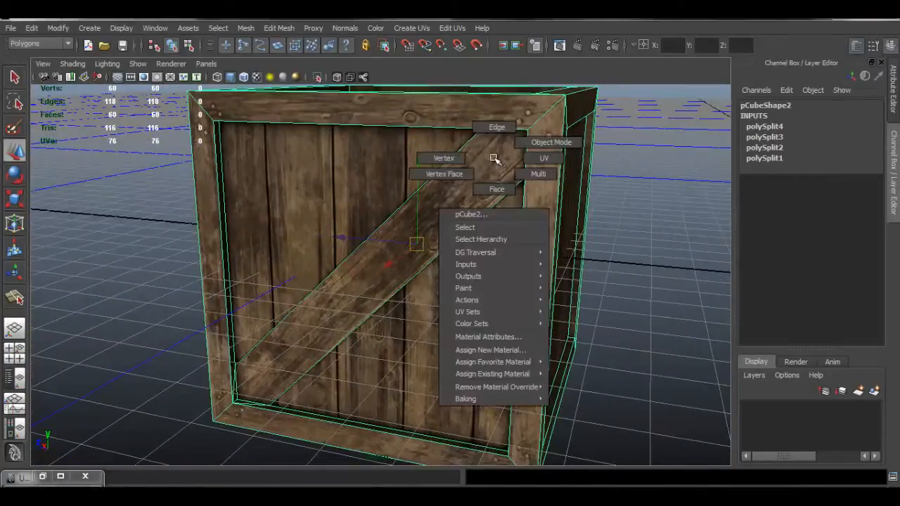
click(495, 188)
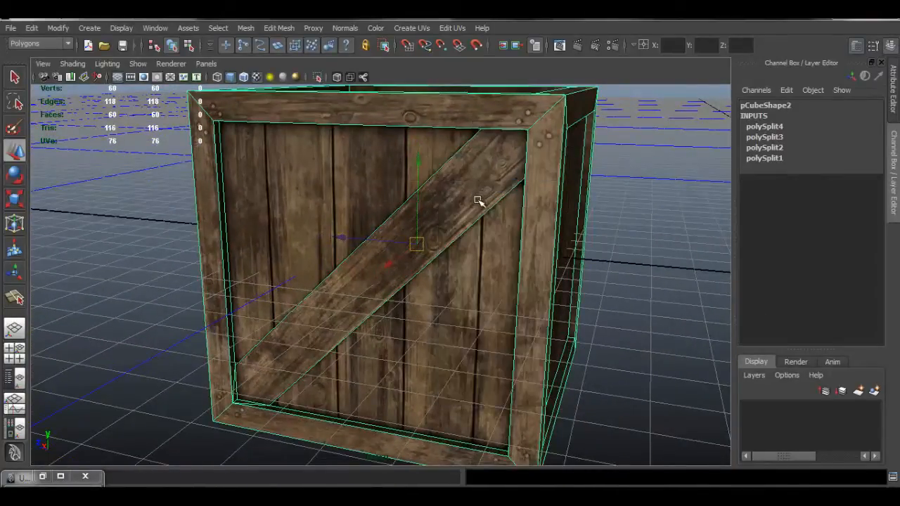
click(358, 288)
alt+drag(519, 337, 467, 192)
click(280, 29)
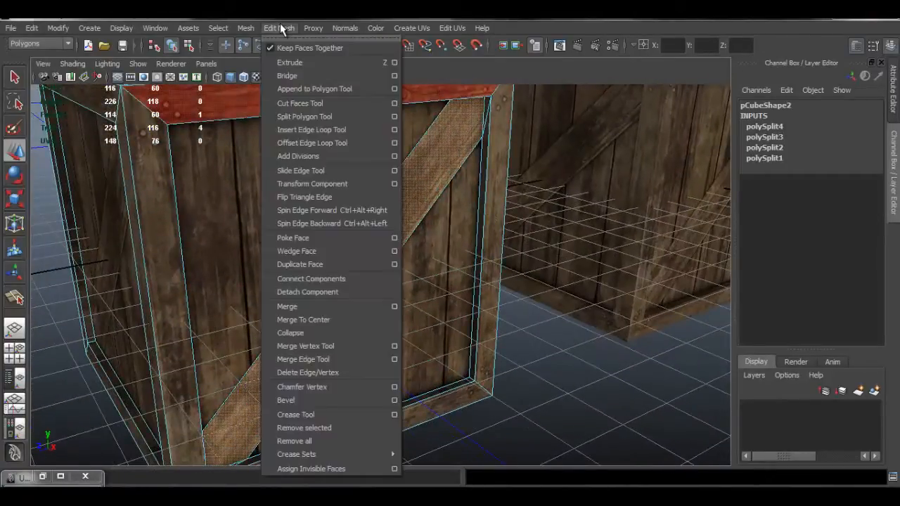
click(304, 63)
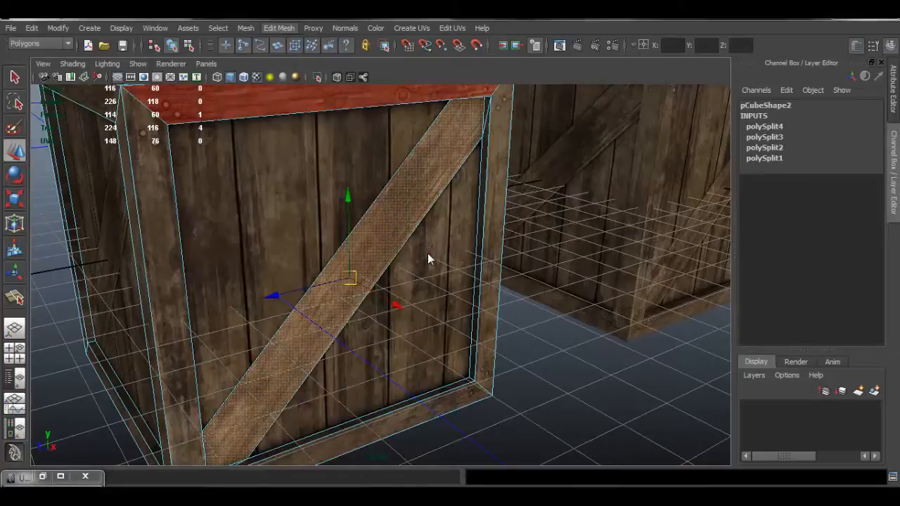
alt+drag(428, 258, 398, 280)
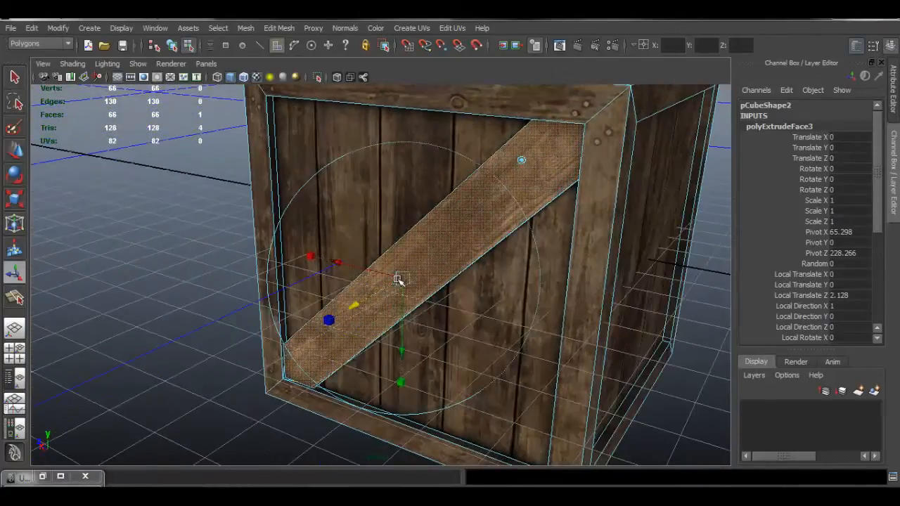
key(q)
Step: Examine the extruded diagonal plank and its thin side faces up close
alt+drag(454, 282, 549, 272)
alt+right_drag(390, 287, 414, 291)
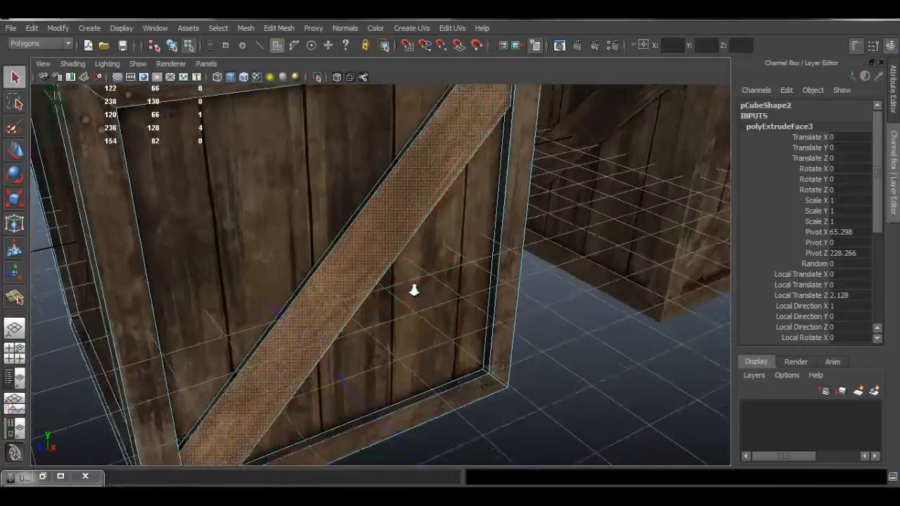
alt+drag(415, 291, 324, 258)
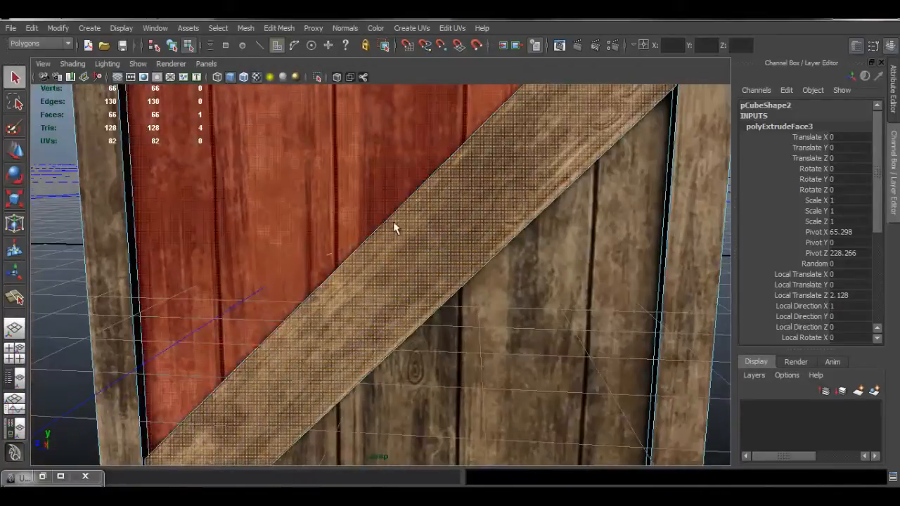
Step: Return to object mode, clear the selection, and compare the extruded crate with the original crate
right_drag(394, 223, 402, 218)
alt+right_drag(402, 218, 211, 229)
alt+drag(271, 211, 225, 229)
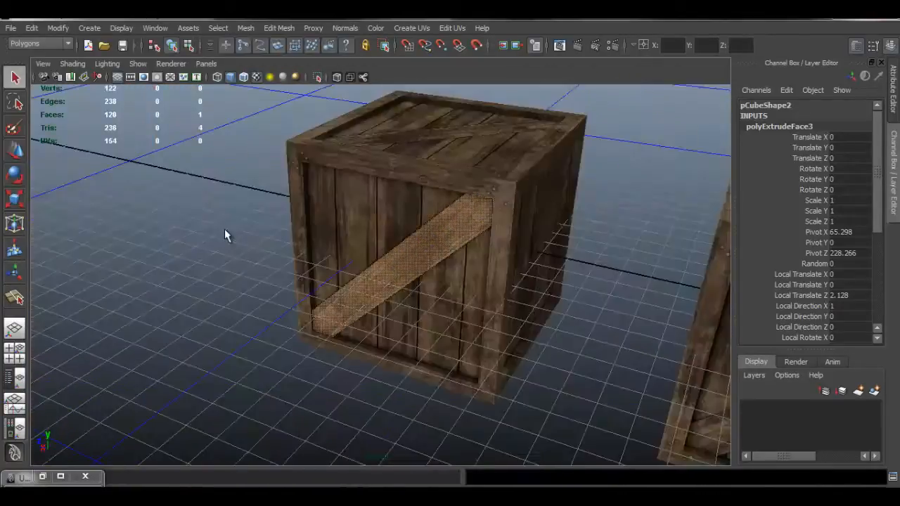
click(452, 240)
alt+middle_drag(369, 263, 274, 281)
alt+drag(370, 263, 479, 277)
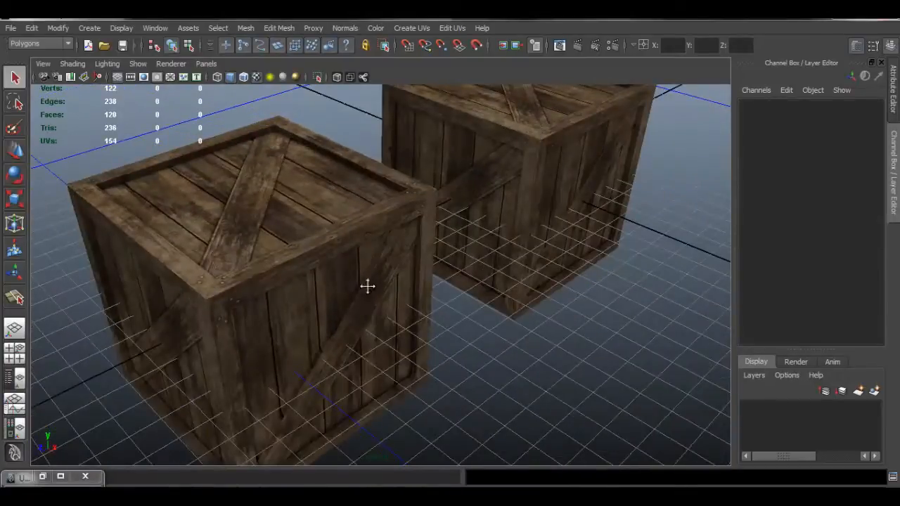
alt+drag(367, 286, 321, 253)
Step: In face mode, select the extruded plank's front face together with its two long thin side faces
alt+right_drag(321, 253, 455, 204)
click(413, 220)
right_click(453, 173)
click(429, 212)
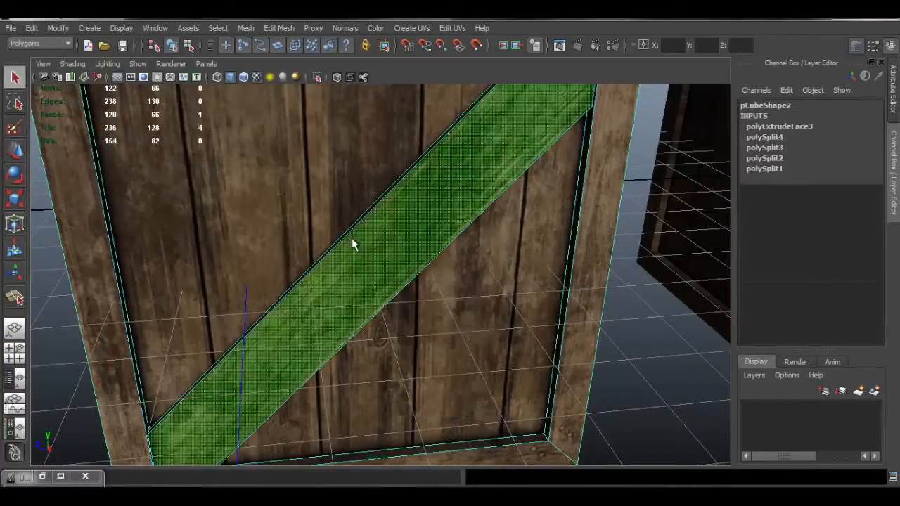
alt+drag(354, 246, 414, 249)
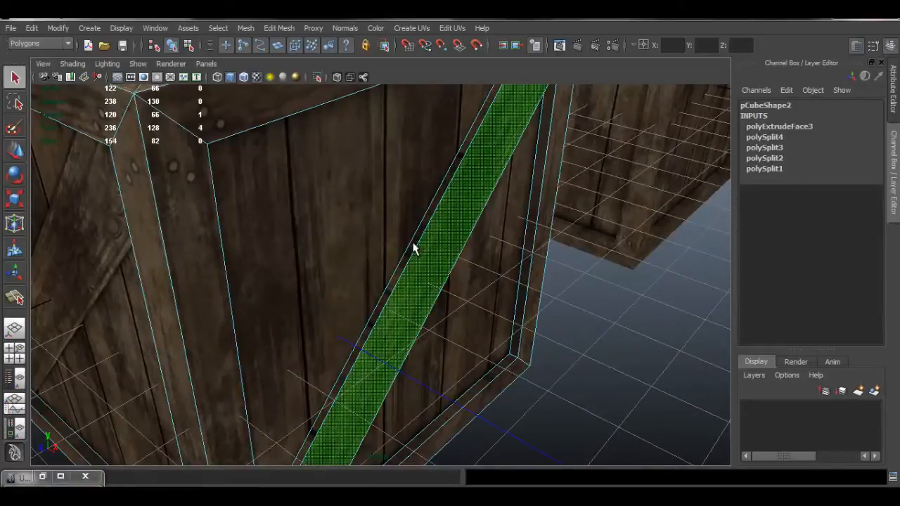
shift+click(412, 245)
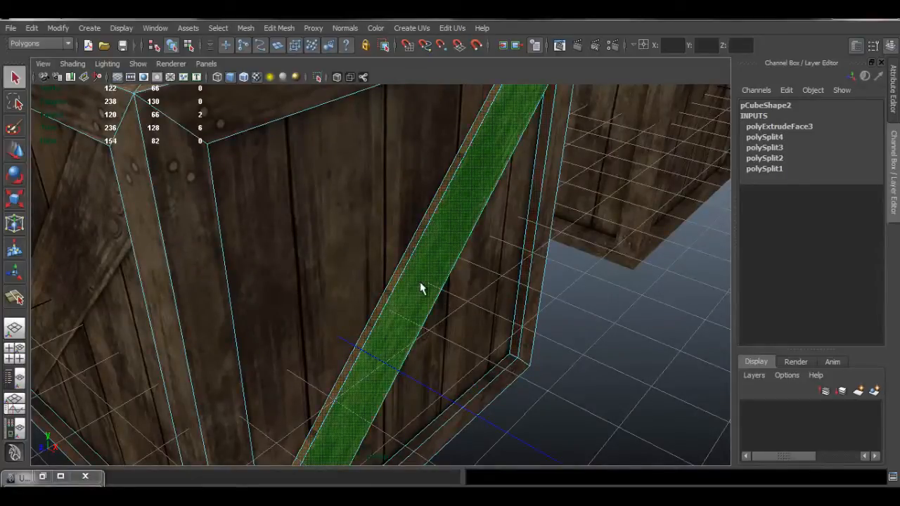
alt+drag(456, 289, 243, 219)
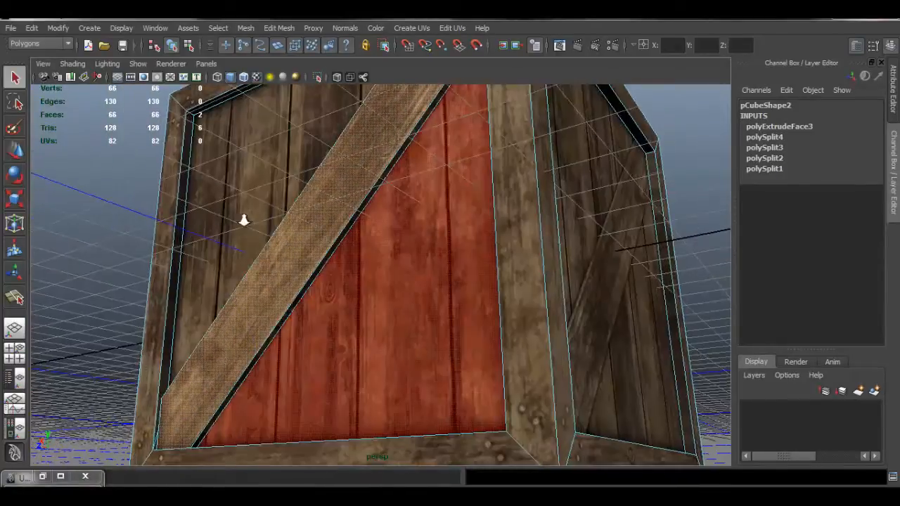
alt+right_drag(243, 219, 362, 257)
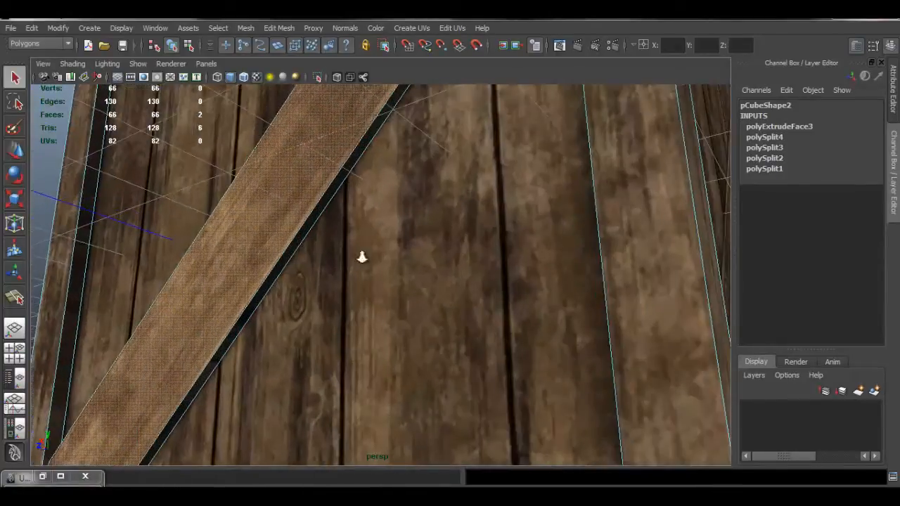
shift+click(309, 229)
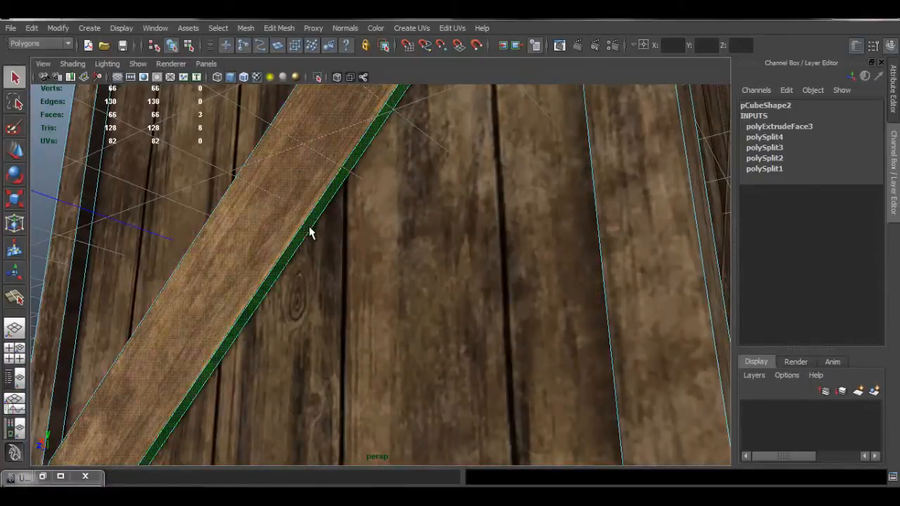
Step: Extract the three selected plank faces from the crate as a separate object
alt+right_drag(419, 228, 373, 253)
alt+drag(383, 260, 474, 279)
alt+right_drag(429, 264, 383, 258)
alt+drag(383, 259, 306, 229)
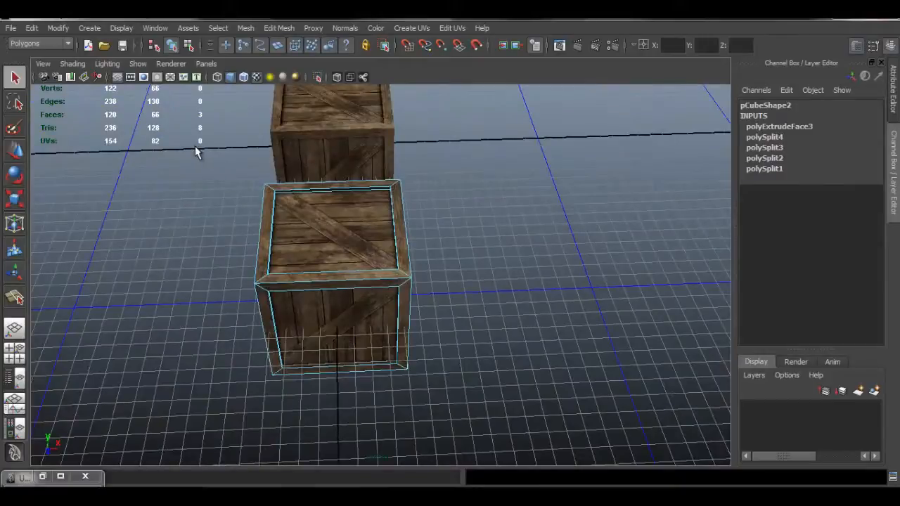
alt+drag(408, 396, 253, 265)
alt+right_drag(253, 265, 518, 316)
alt+drag(499, 315, 436, 271)
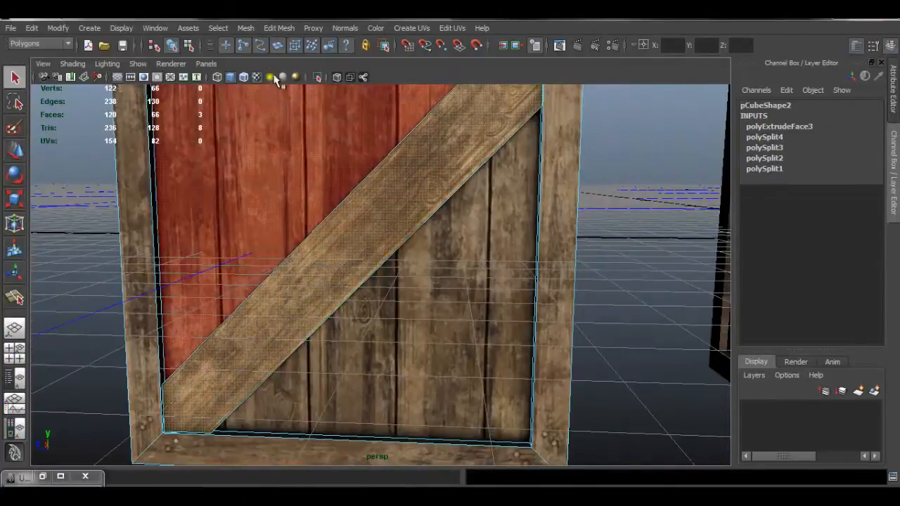
click(245, 29)
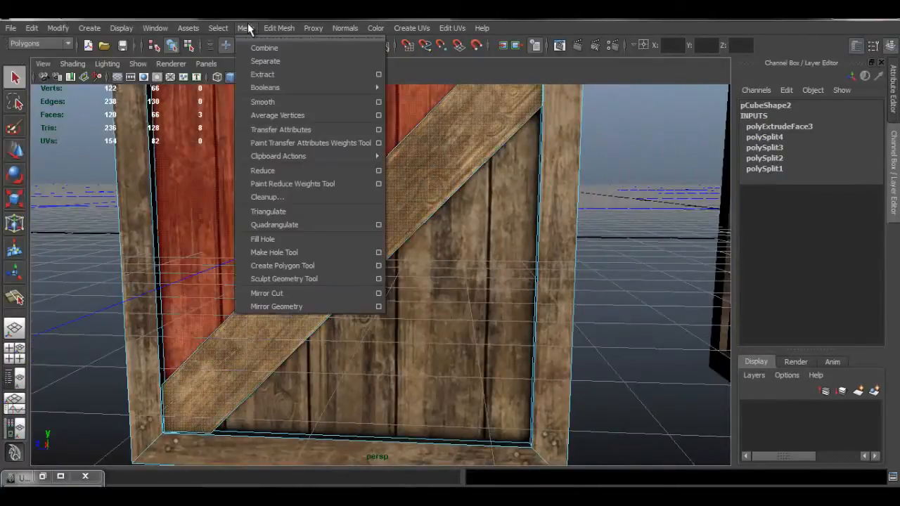
click(283, 74)
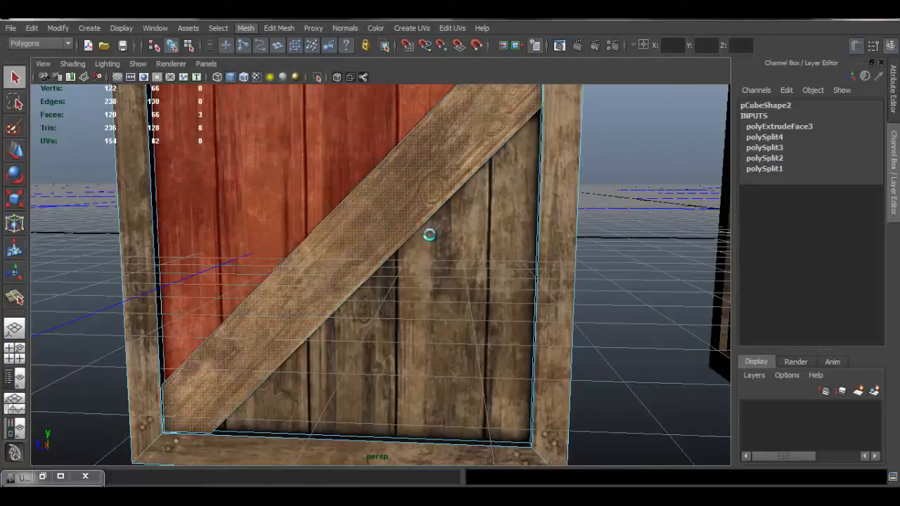
key(q)
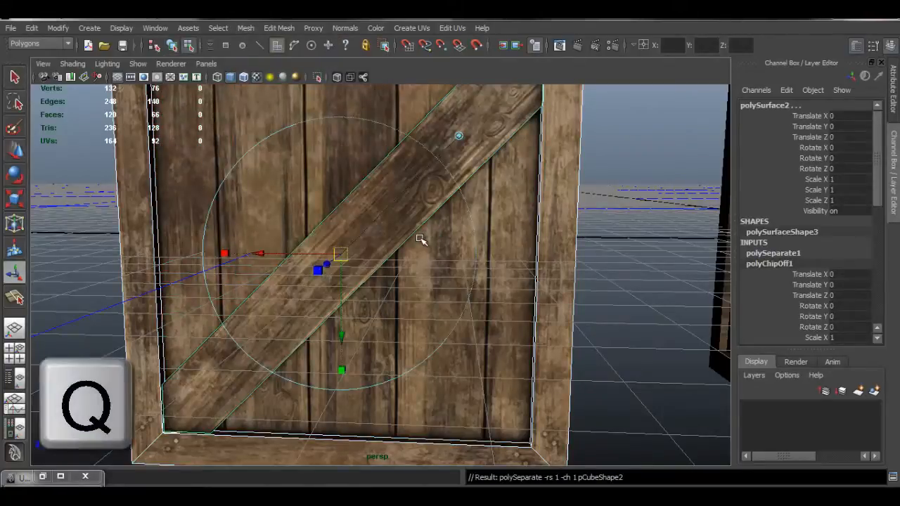
key(q)
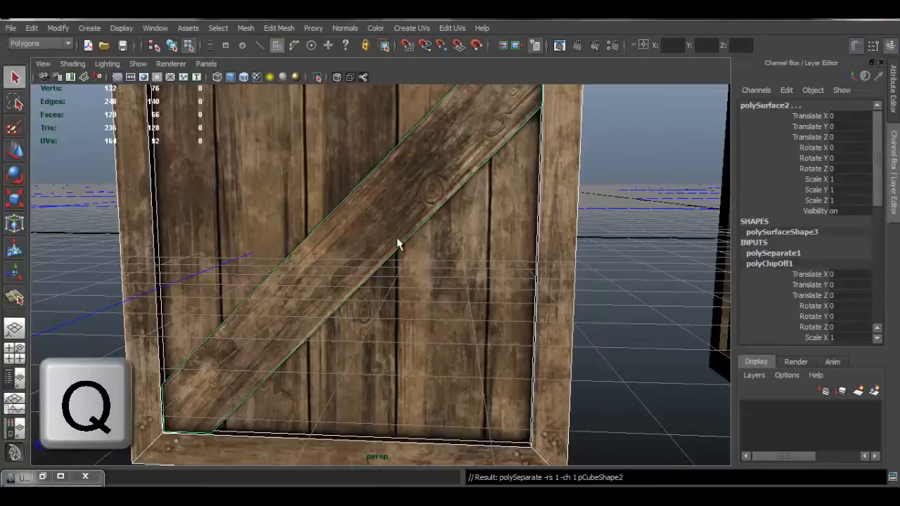
Step: Return to object mode and check that the plank and the crate body can be selected separately
alt+drag(360, 234, 389, 240)
right_drag(407, 196, 457, 179)
click(410, 222)
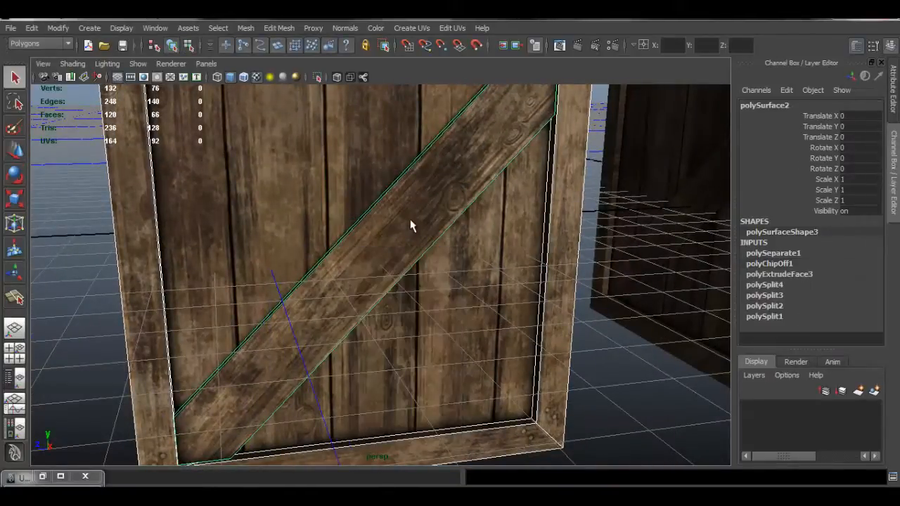
alt+right_drag(408, 219, 328, 228)
alt+drag(328, 228, 282, 254)
click(359, 191)
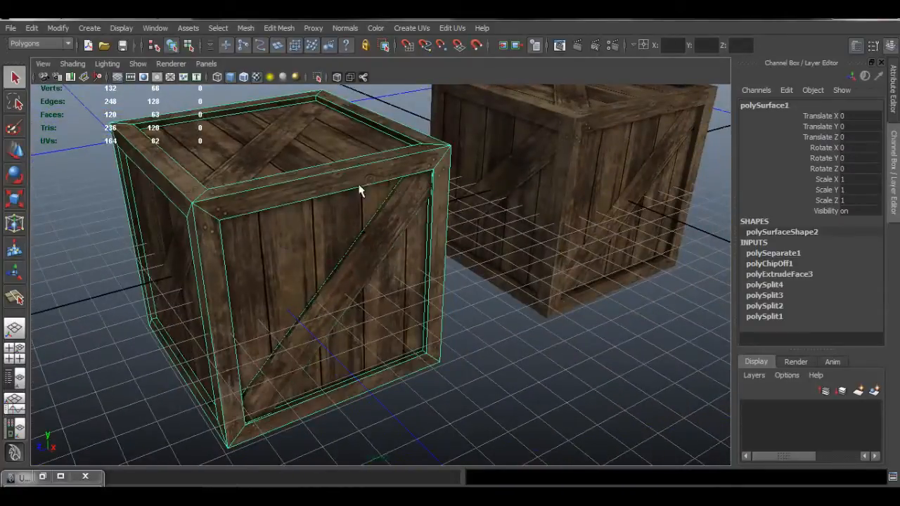
Step: Move the extracted plank along Z to -1.652, onto the front of the other crate
click(366, 268)
alt+drag(446, 255, 326, 227)
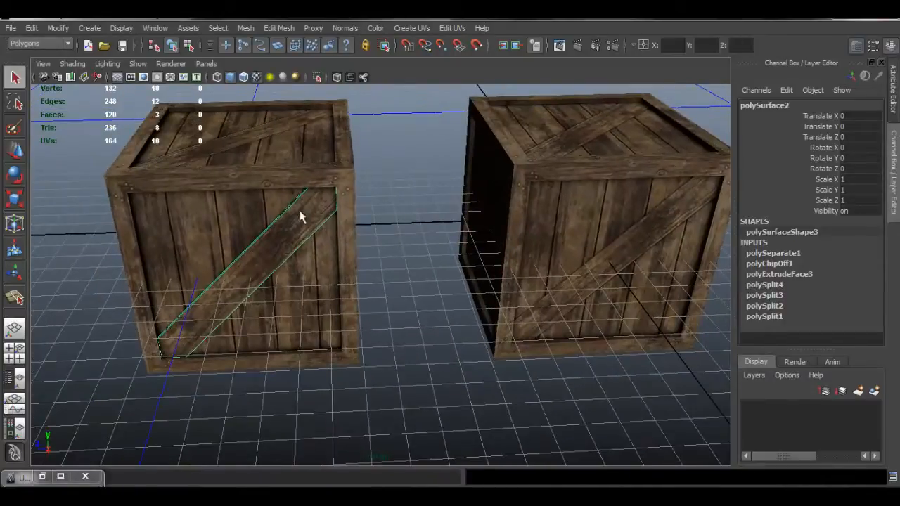
key(w)
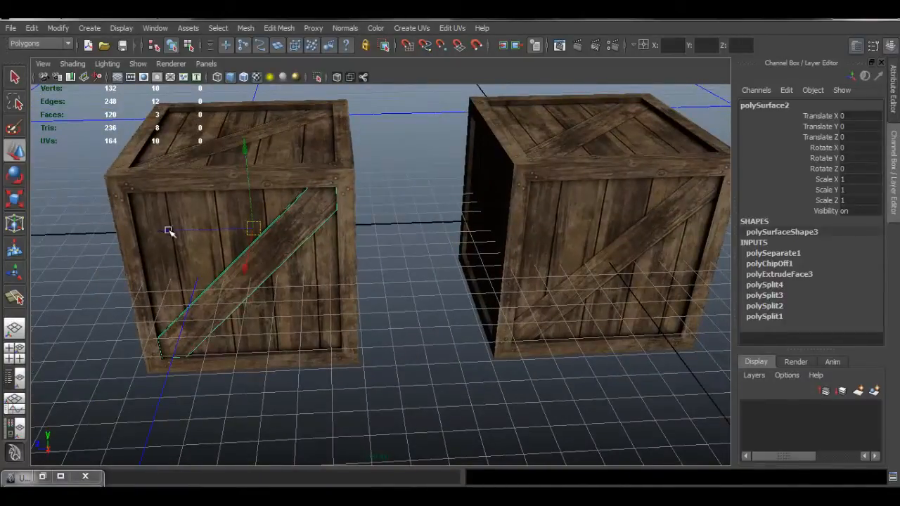
drag(169, 231, 254, 208)
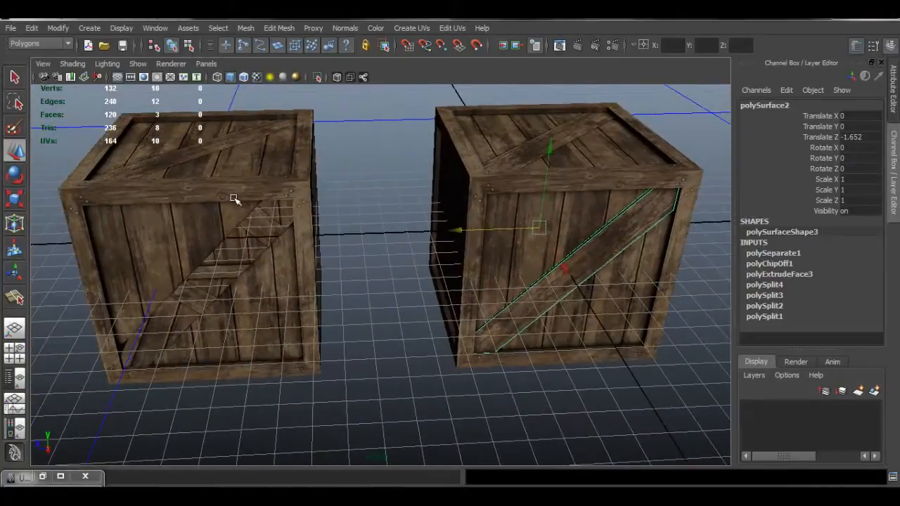
Step: Delete the leftover crate body from which the plank was extracted
click(235, 199)
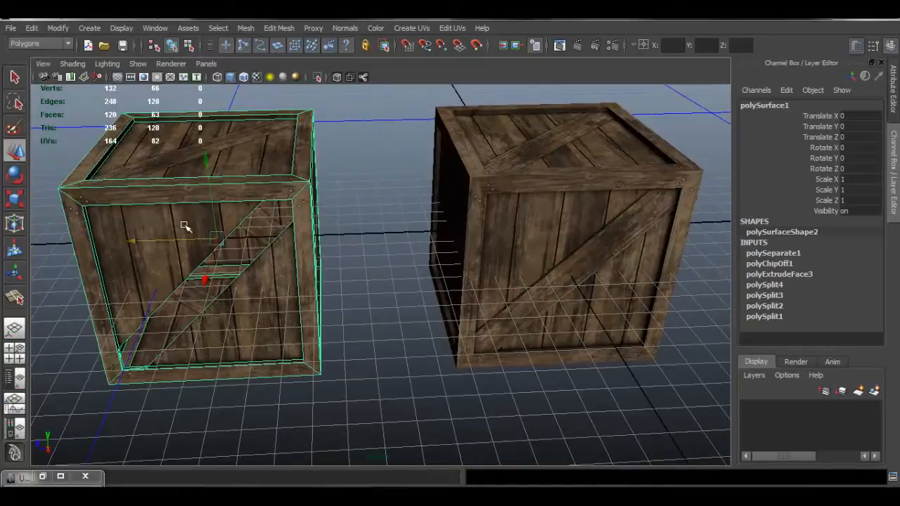
key(BackSpace)
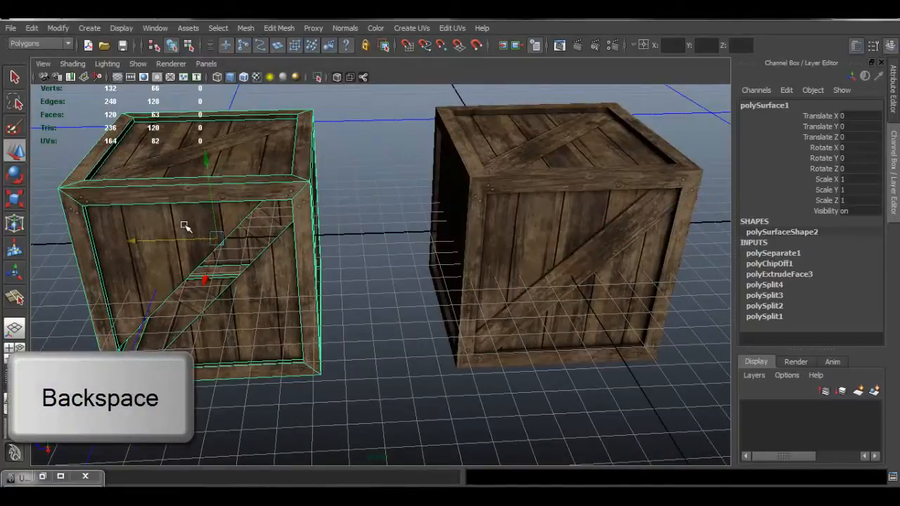
key(BackSpace)
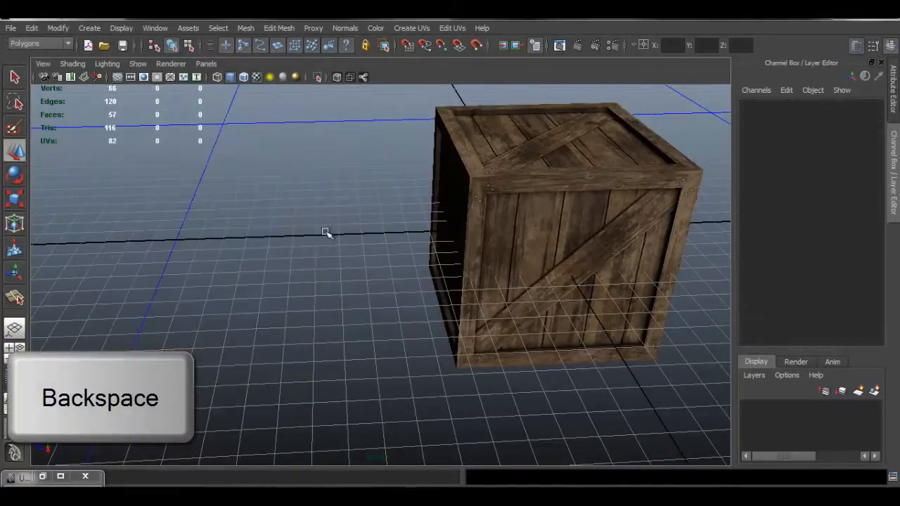
Step: Fine-tune the plank's Translate Z to -1.661 so it lines up with the painted plank on the remaining crate
alt+middle_drag(437, 260, 276, 270)
alt+right_drag(282, 274, 538, 249)
click(542, 250)
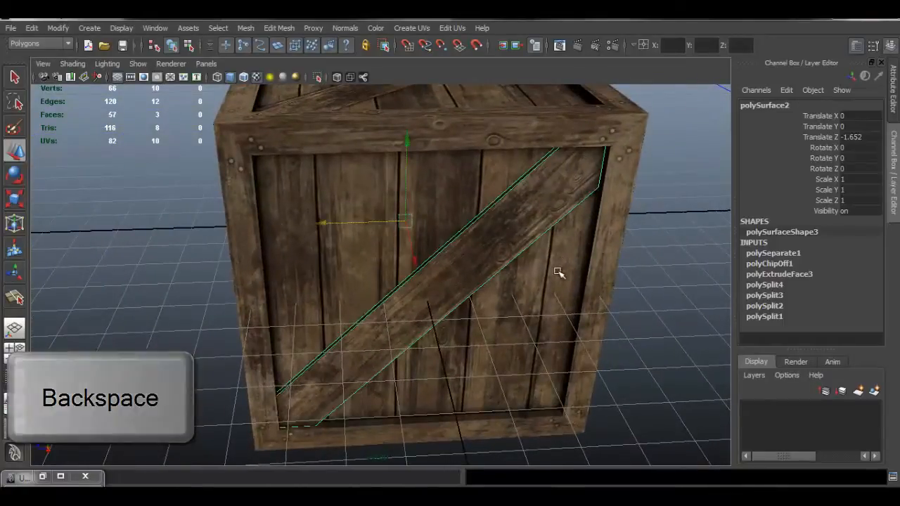
alt+drag(556, 272, 457, 256)
middle_drag(338, 250, 340, 251)
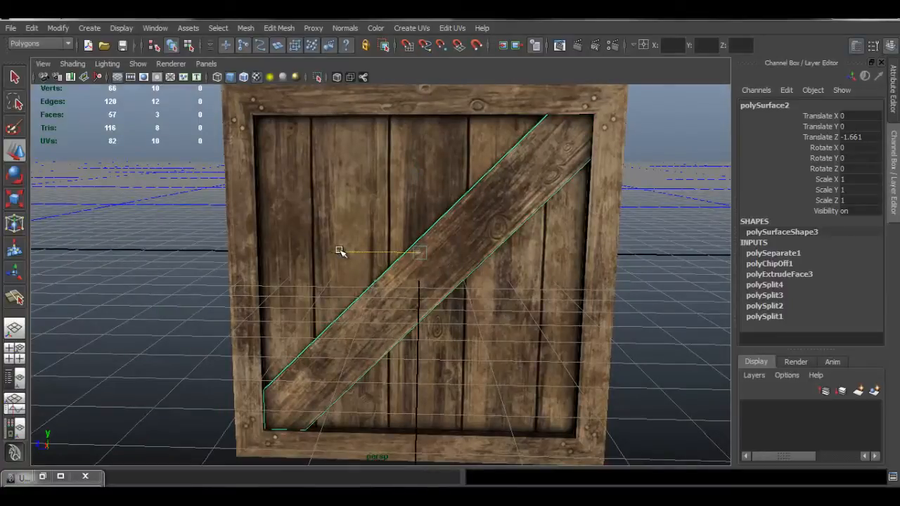
Step: Isolate the selected plank in the viewport and frame its upper end
alt+drag(550, 263, 309, 147)
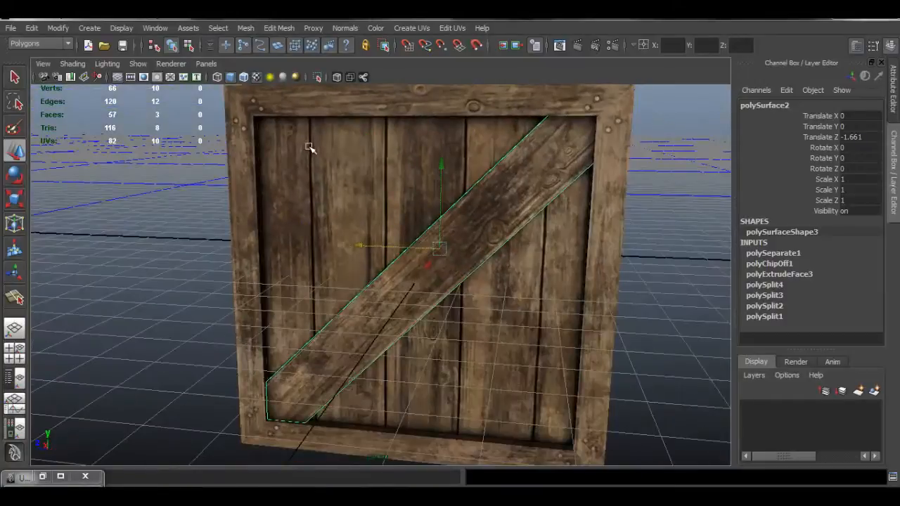
click(317, 78)
alt+middle_drag(513, 181, 338, 275)
alt+right_drag(338, 275, 501, 266)
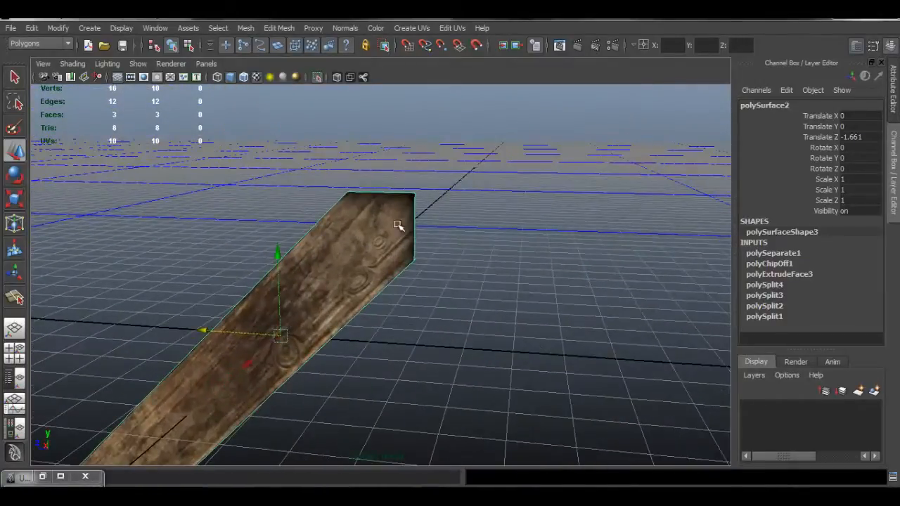
Step: Examine the isolated plank's front, thin side faces and ends with textures hidden
alt+drag(415, 220, 417, 246)
alt+middle_drag(417, 246, 395, 256)
alt+right_drag(395, 255, 447, 263)
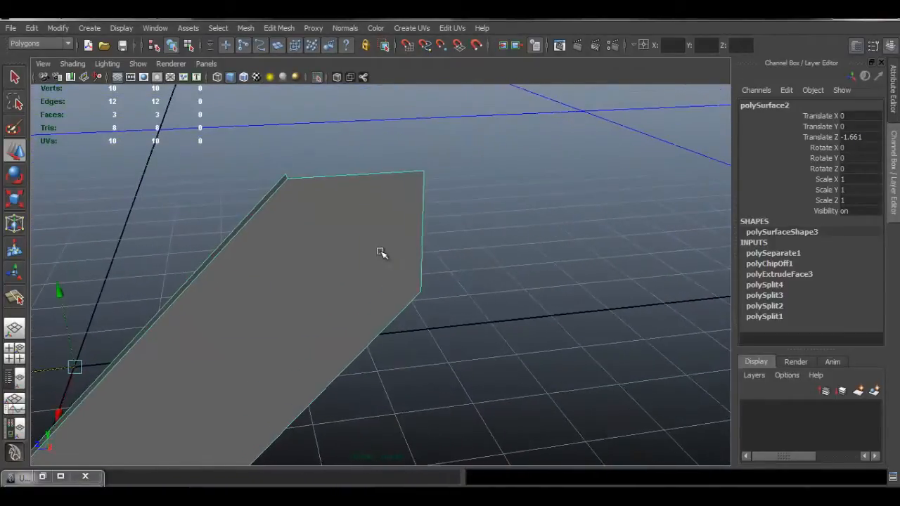
alt+drag(406, 250, 400, 233)
alt+right_drag(400, 233, 317, 220)
alt+middle_drag(375, 195, 466, 136)
alt+right_drag(467, 137, 436, 223)
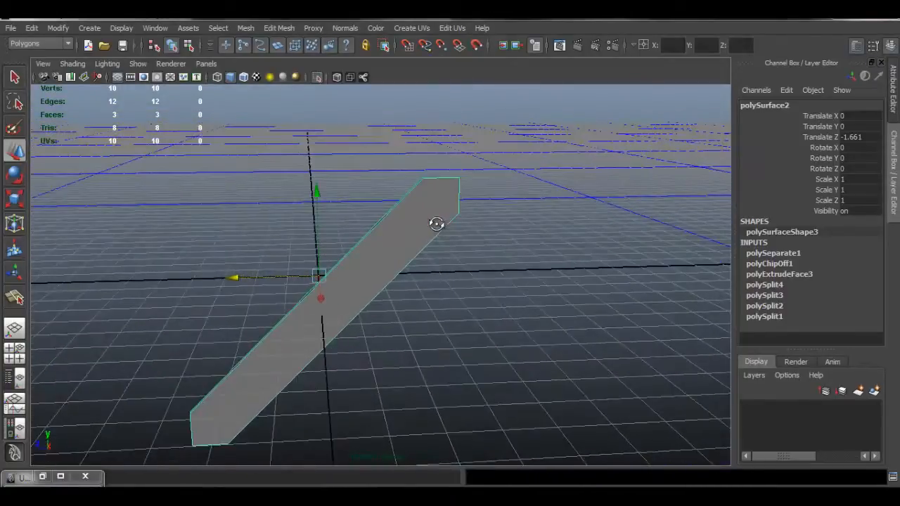
alt+drag(436, 223, 418, 227)
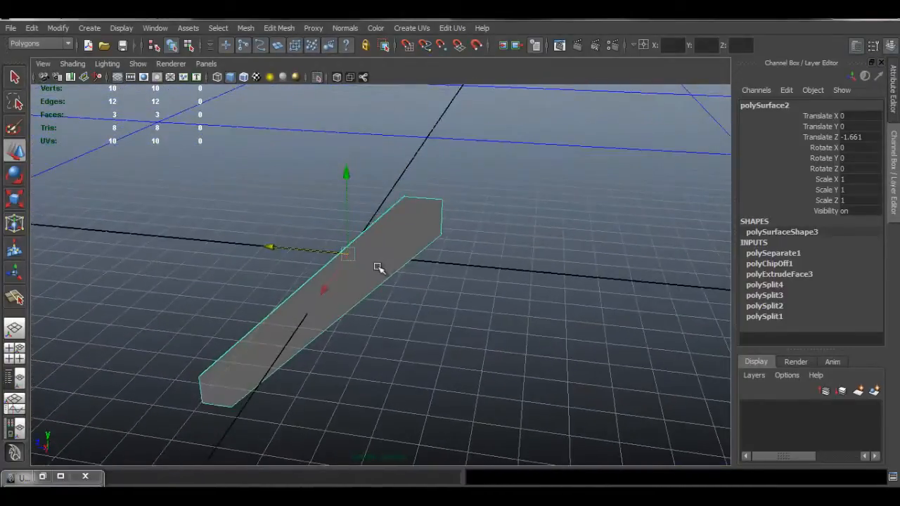
alt+middle_drag(401, 222, 441, 192)
alt+drag(394, 270, 416, 203)
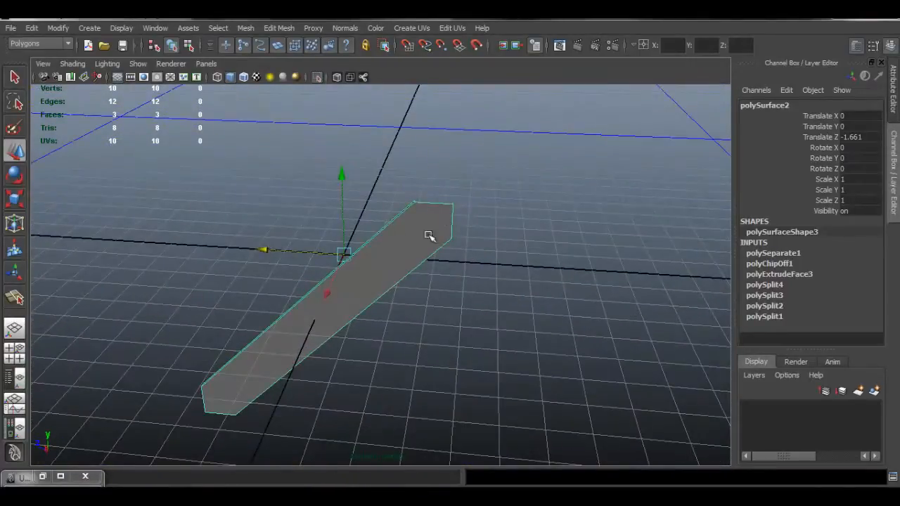
alt+middle_drag(415, 225, 373, 266)
alt+right_drag(373, 265, 693, 284)
Step: Connect the two inner corner vertices across the plank's upper end with an edge using Connect Components
right_click(423, 208)
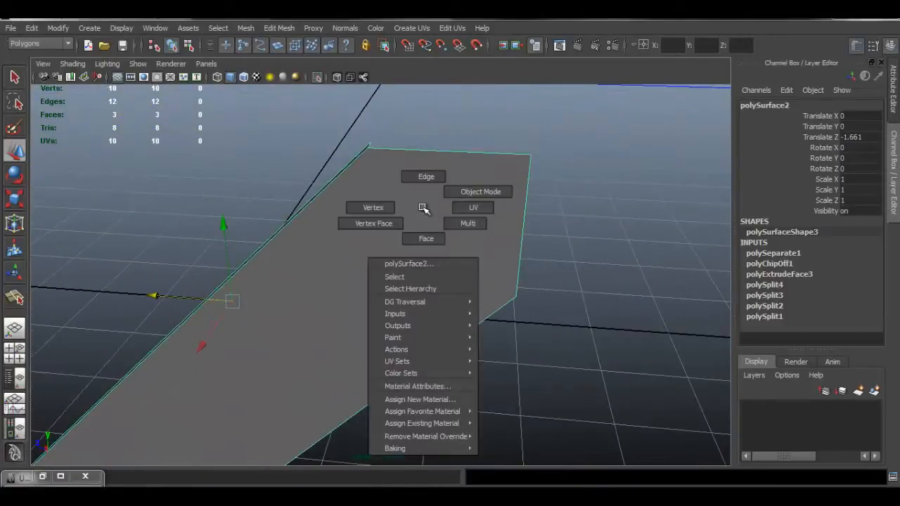
right_drag(423, 208, 373, 205)
alt+drag(471, 218, 484, 228)
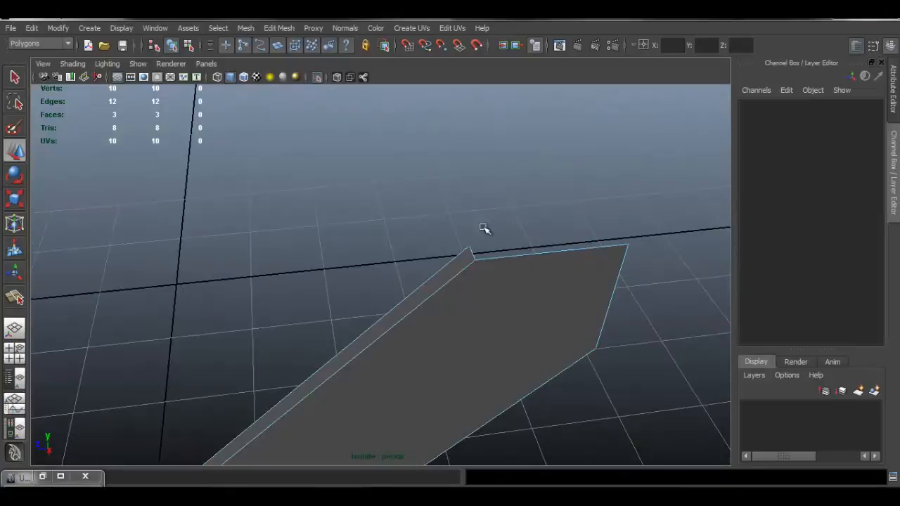
click(475, 262)
alt+drag(587, 307, 580, 301)
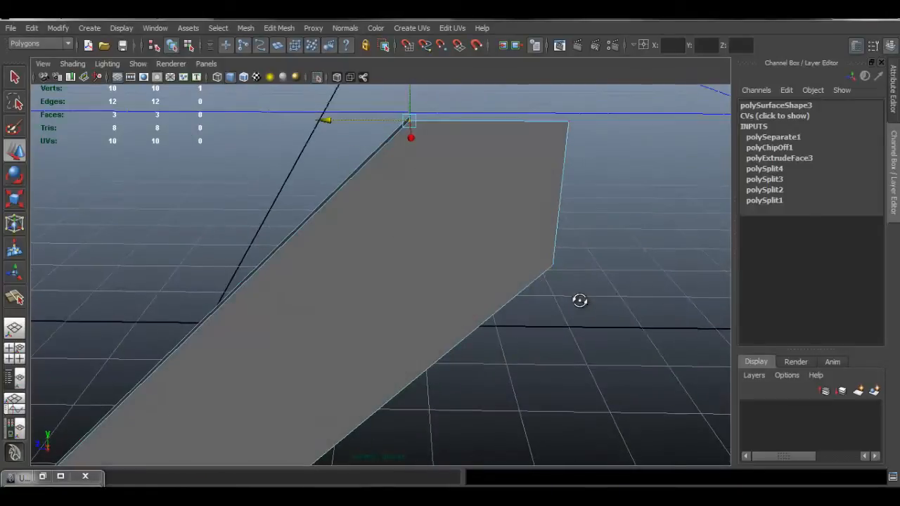
shift+click(554, 268)
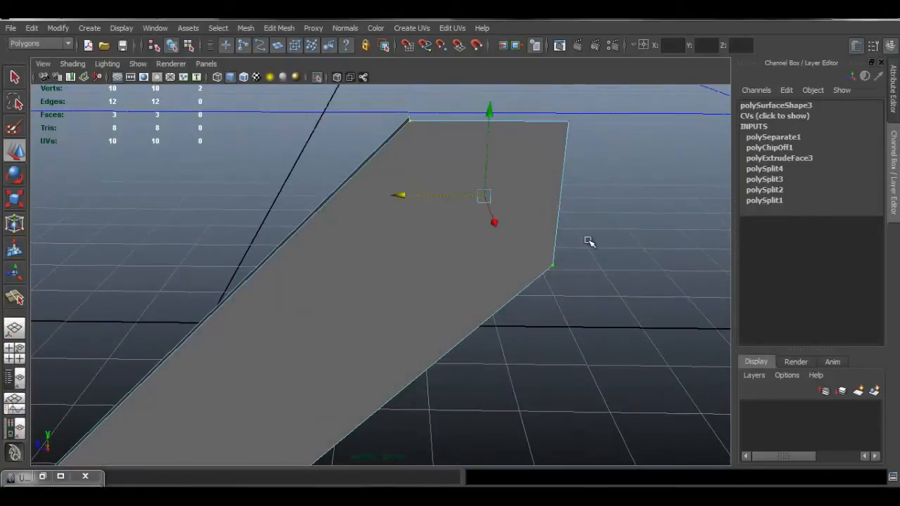
click(279, 28)
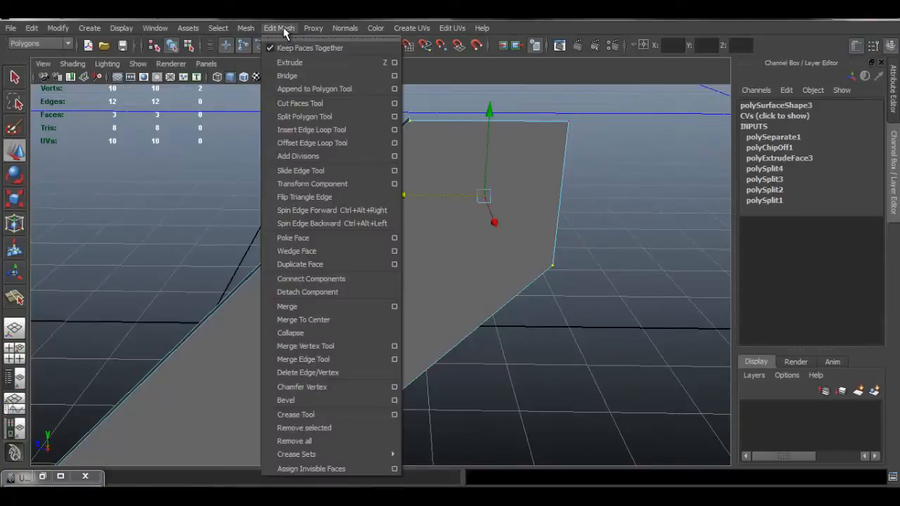
click(348, 277)
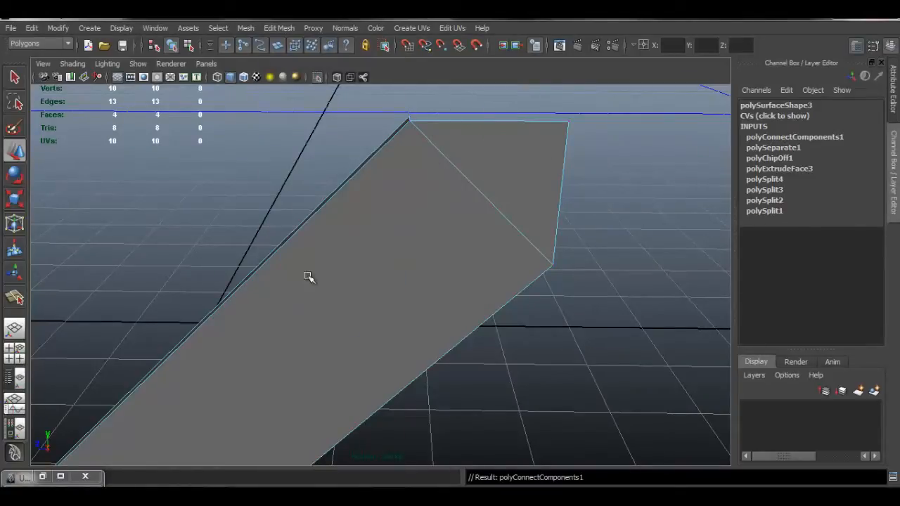
Step: Connect the two inner corner vertices across the plank's lower end with an edge
alt+drag(308, 277, 324, 169)
click(308, 162)
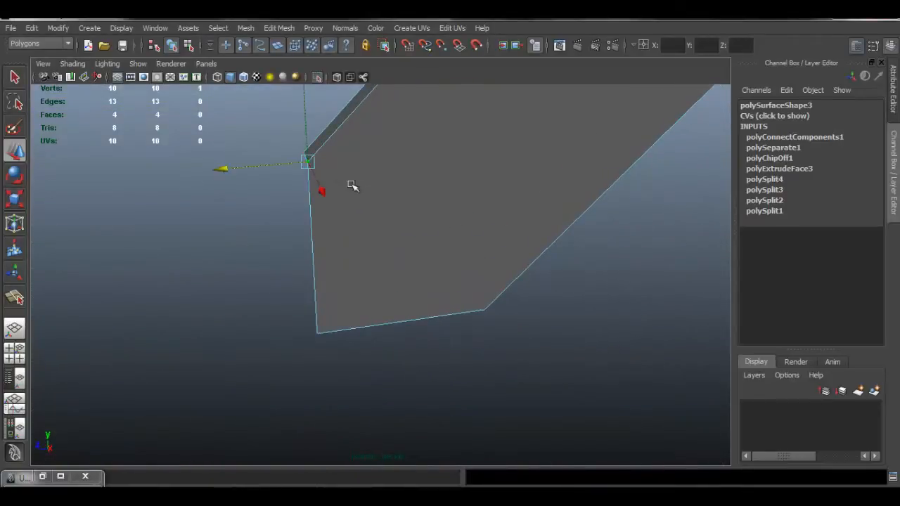
shift+click(542, 261)
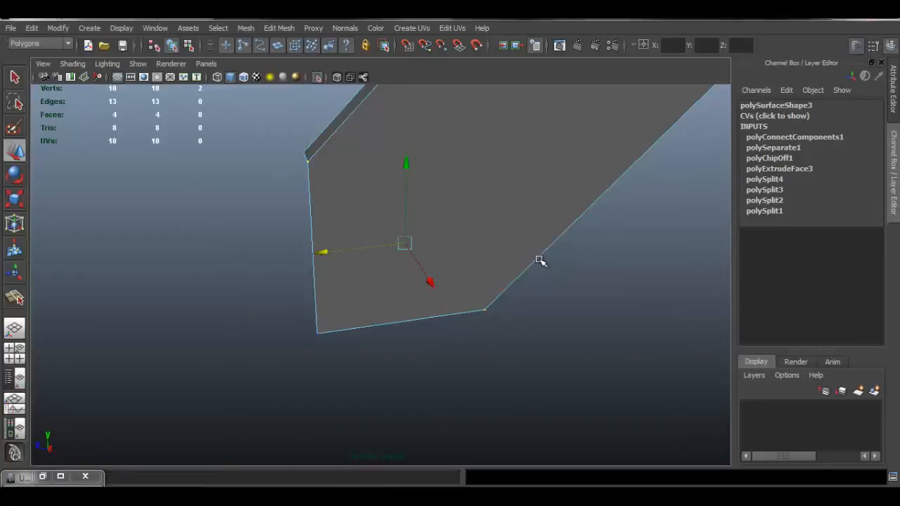
alt+drag(528, 255, 453, 176)
Step: Return to object mode with the plank selected and turn off isolation to show the whole crate
right_drag(454, 176, 511, 157)
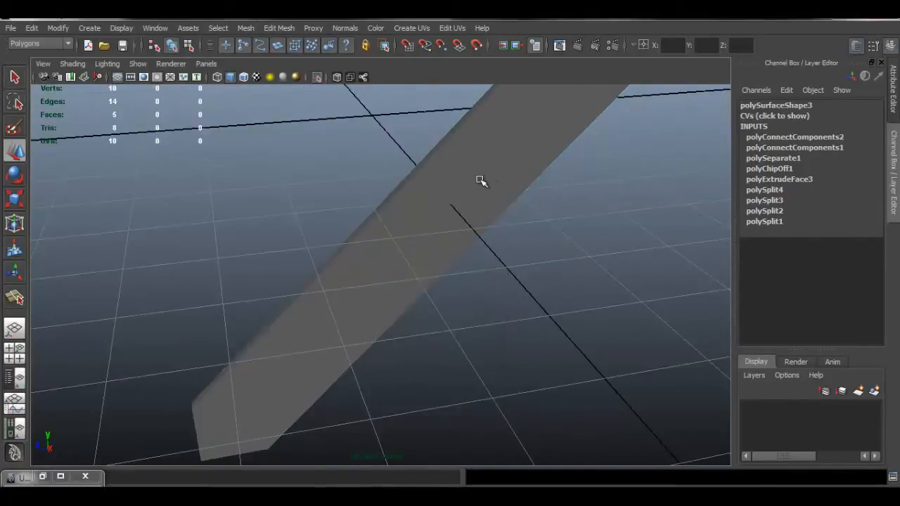
click(480, 180)
click(317, 76)
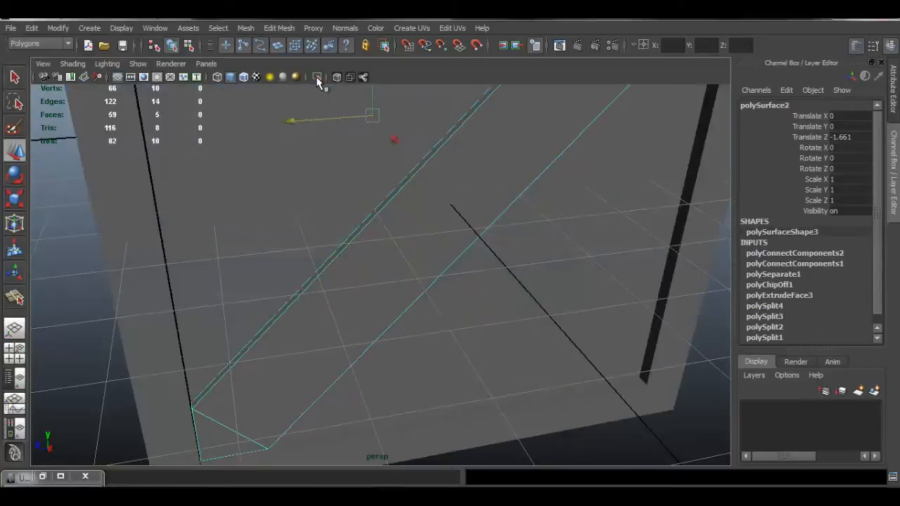
alt+drag(430, 194, 475, 226)
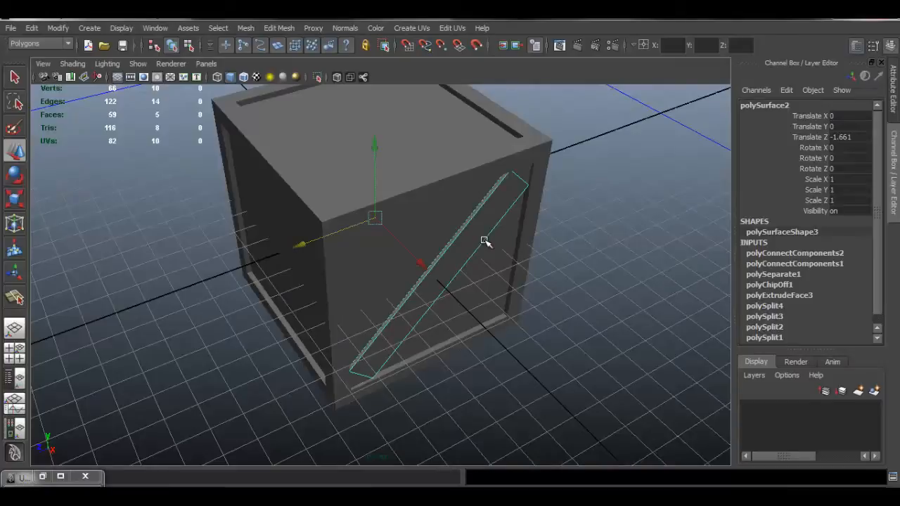
Step: Duplicate the plank and set the copy's Rotate Y to -90 to place it on the adjacent crate side
key(ctrl+d)
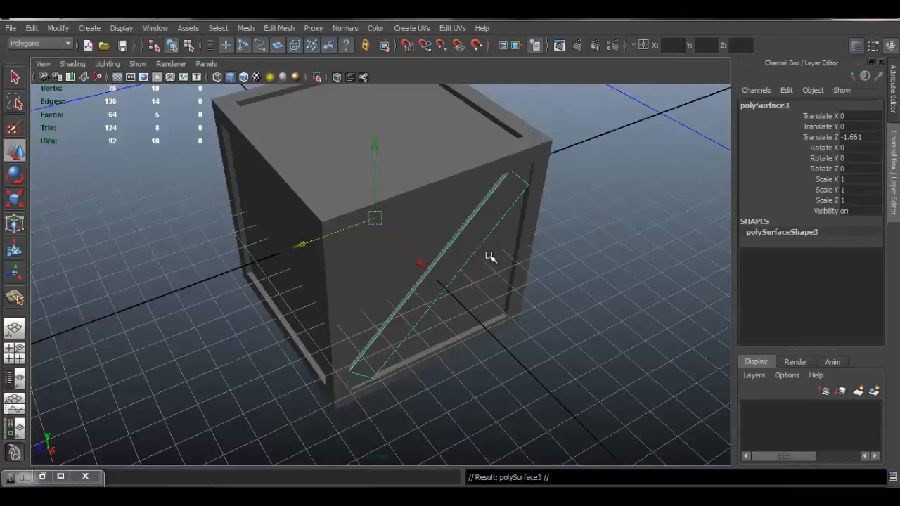
key(e)
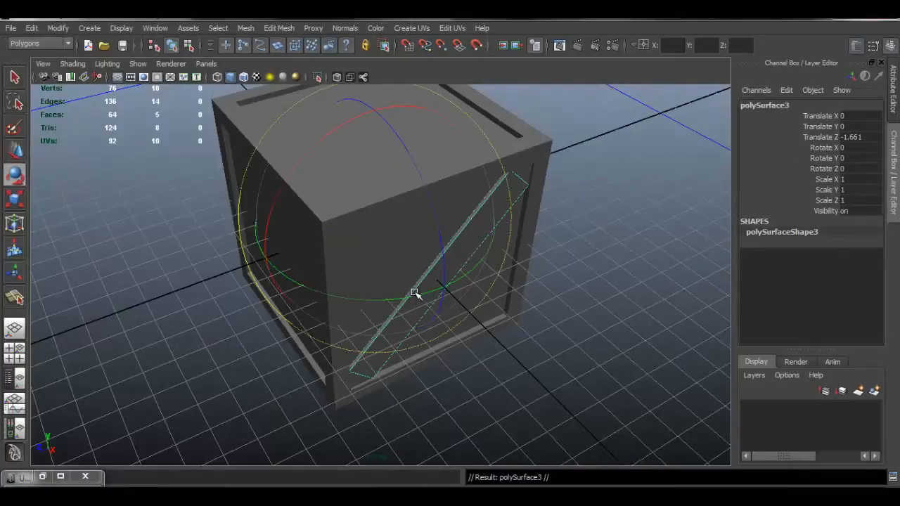
key(e)
drag(420, 294, 304, 311)
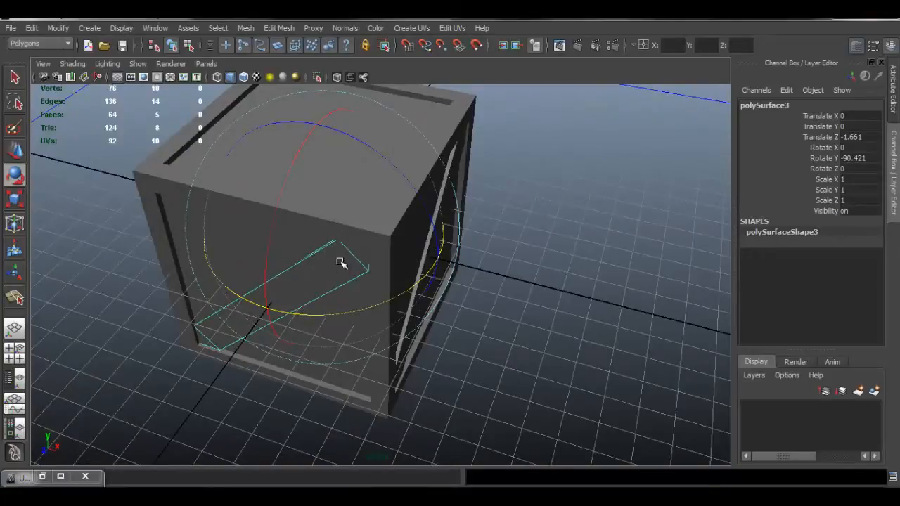
click(855, 161)
text(-90)
key(Return)
key(alt+a)
Step: Duplicate the rotated plank and set the new copy's Rotate Y to -180 for the third crate side
alt+drag(422, 296, 503, 260)
key(ctrl+d)
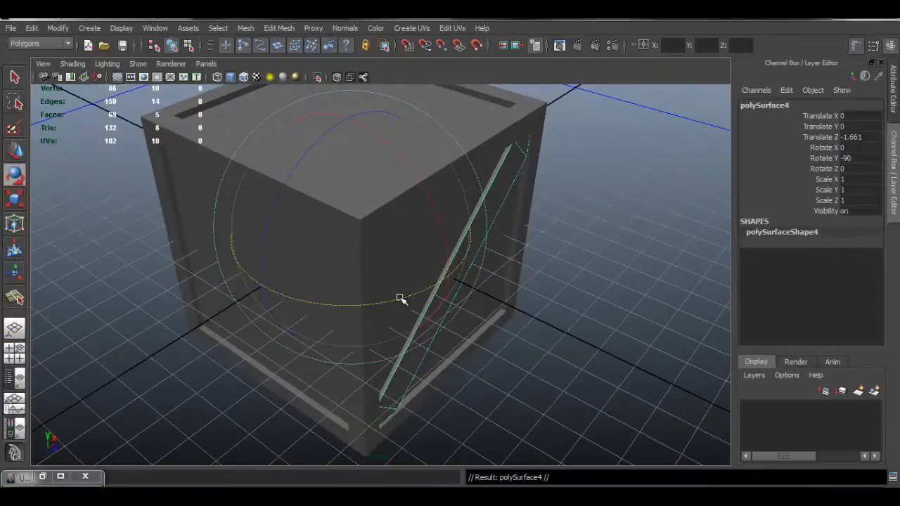
drag(401, 298, 210, 288)
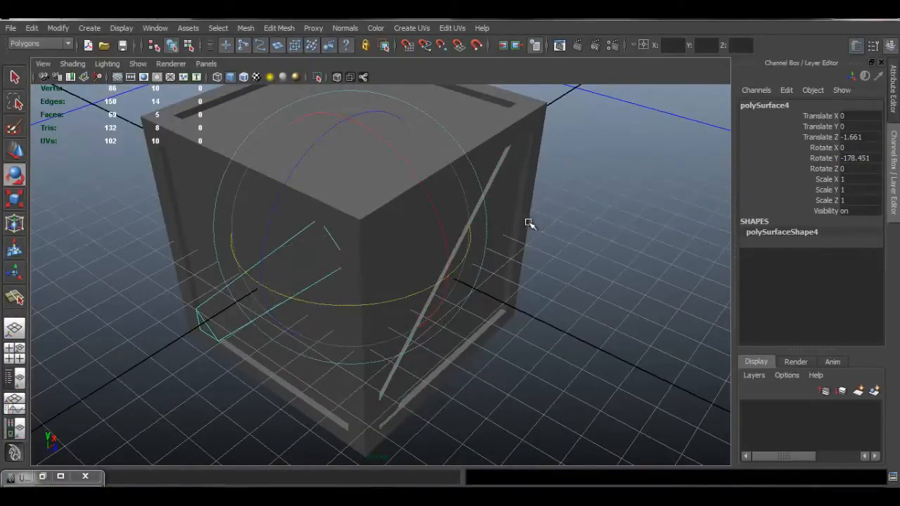
double_click(866, 159)
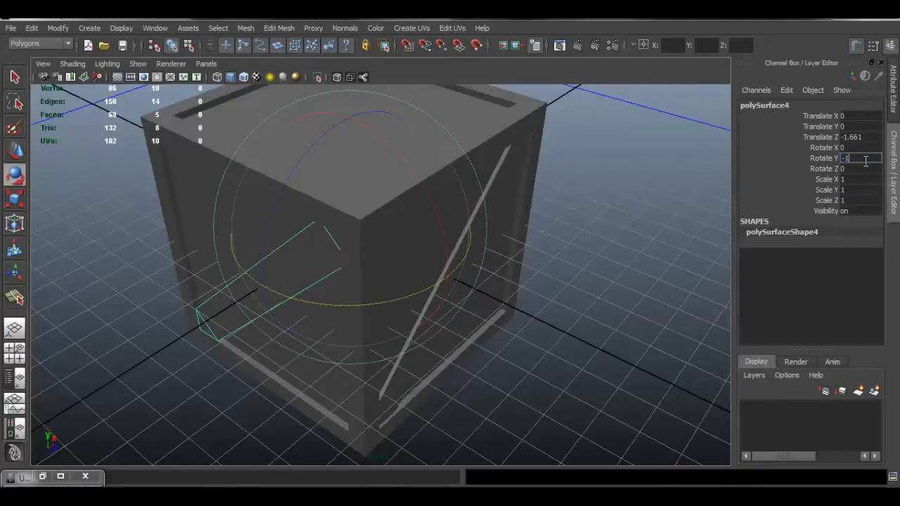
key(Return)
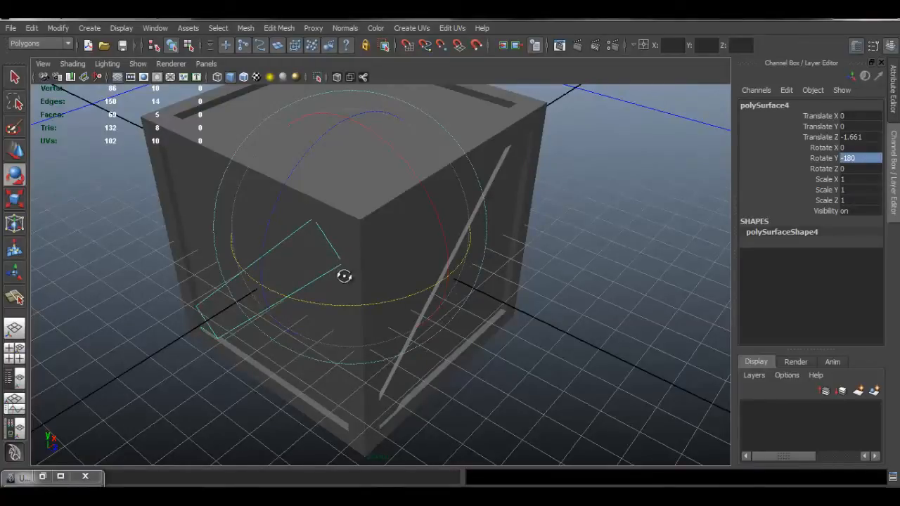
Step: Duplicate the plank once more and set the copy's Rotate Y to -270 for the last crate side
alt+drag(344, 276, 484, 262)
alt+right_drag(483, 262, 488, 277)
alt+middle_drag(488, 277, 486, 266)
alt+drag(486, 266, 509, 256)
key(ctrl+d)
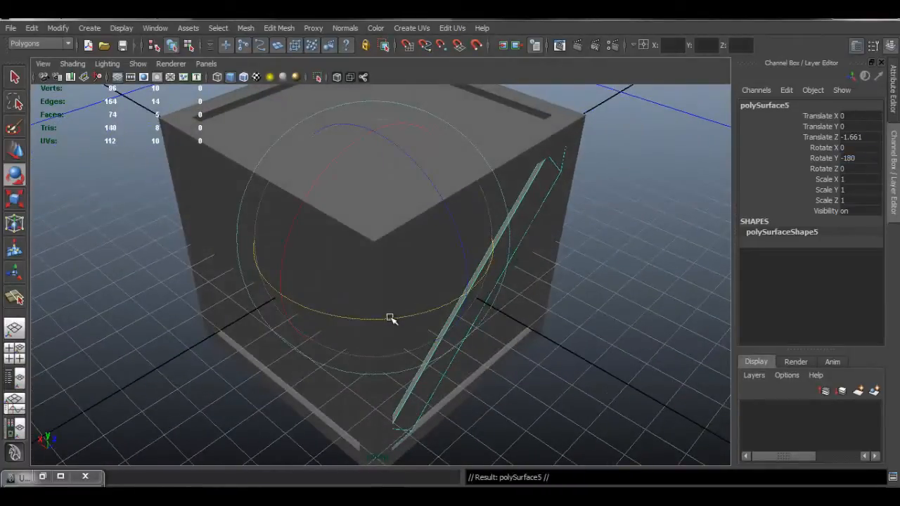
drag(397, 318, 140, 280)
alt+drag(321, 293, 361, 309)
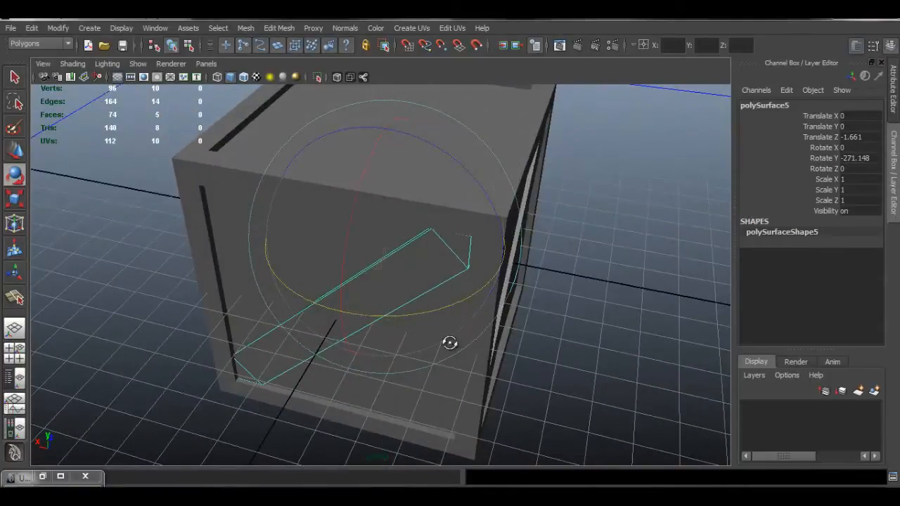
alt+drag(450, 342, 482, 327)
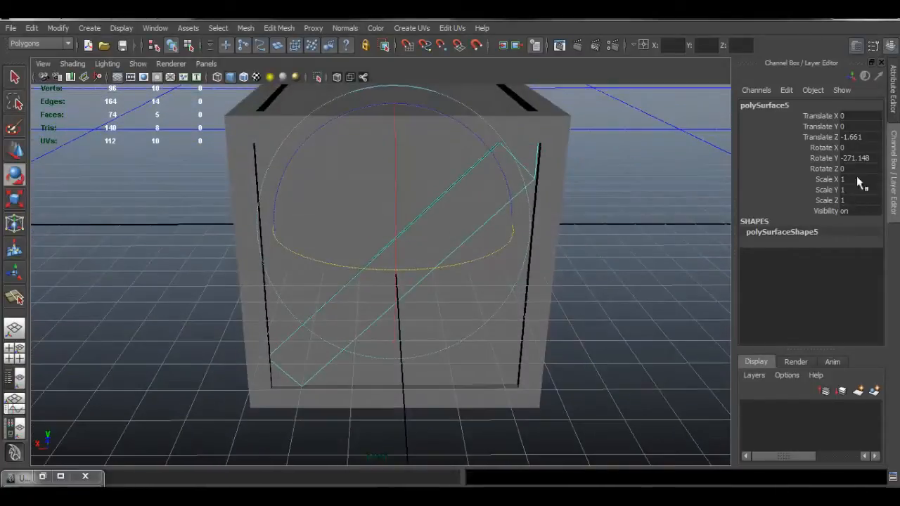
double_click(854, 158)
text(-270)
key(Return)
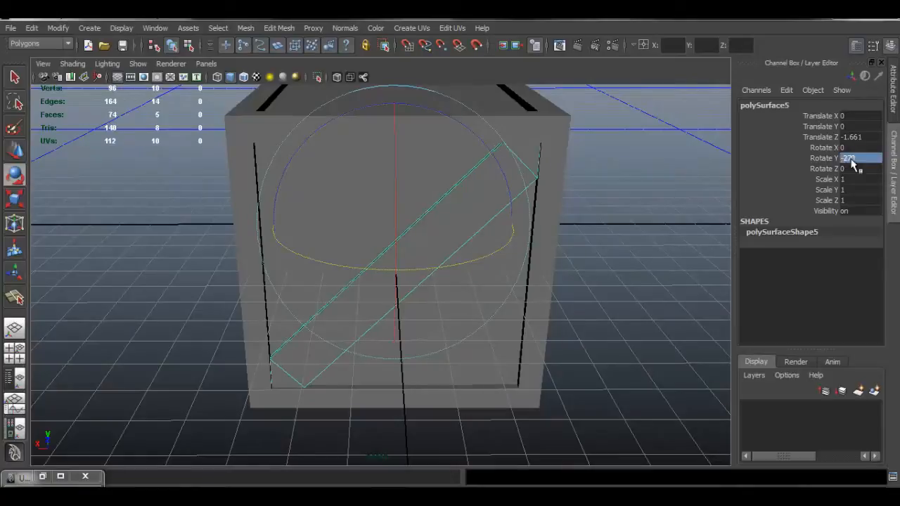
Step: Turn textured display back on and select the original plank on the crate
alt+drag(640, 243, 683, 201)
click(682, 202)
mouse_move(518, 241)
alt+mouse_down()
mouse_move(499, 237)
mouse_move(538, 253)
mouse_move(428, 273)
mouse_move(531, 267)
mouse_move(486, 281)
mouse_move(322, 290)
mouse_move(497, 289)
mouse_move(396, 267)
mouse_move(526, 267)
mouse_move(408, 235)
mouse_move(266, 233)
mouse_move(223, 246)
mouse_move(294, 219)
mouse_move(408, 285)
mouse_move(477, 305)
alt+mouse_up()
key(6)
click(306, 236)
key(e)
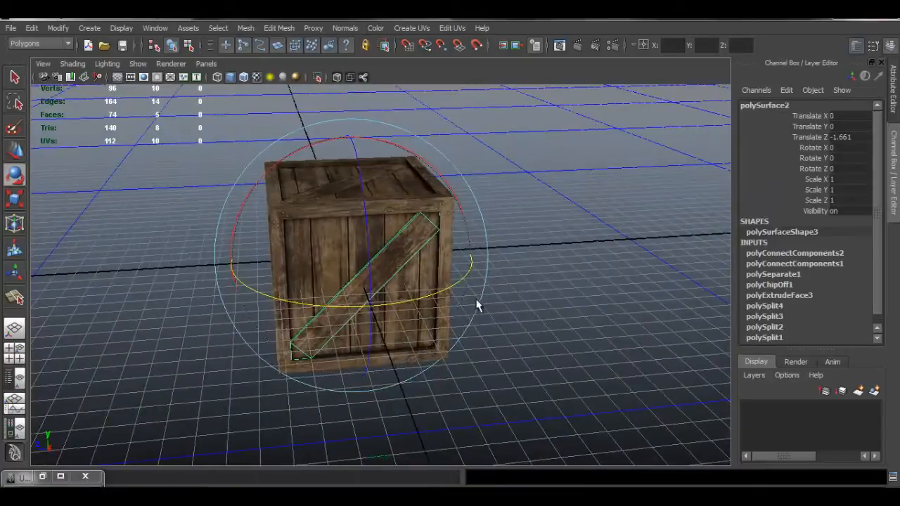
Step: Examine the textured planks up close, checking their thin side faces against the crate's recessed panels and frame
key(q)
alt+drag(361, 288, 225, 289)
alt+right_drag(225, 289, 276, 326)
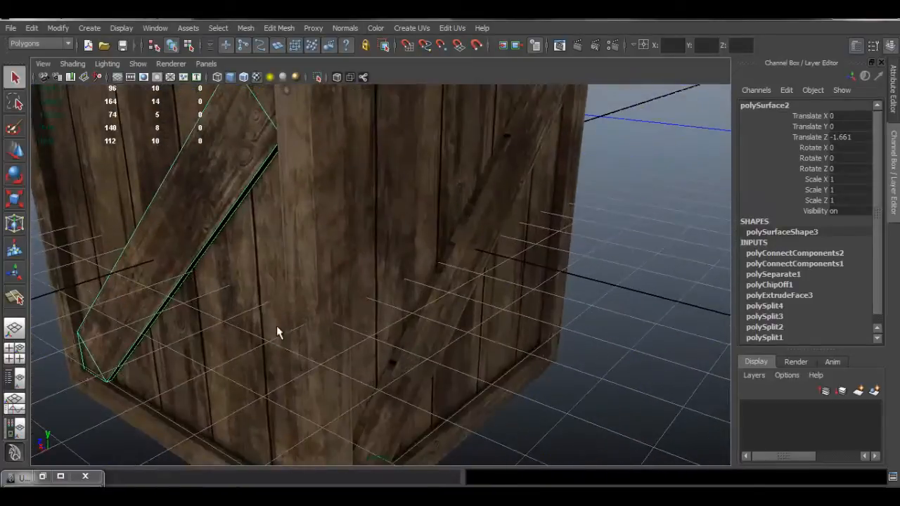
alt+drag(276, 325, 466, 280)
alt+middle_drag(465, 280, 379, 266)
alt+right_drag(380, 266, 581, 326)
mouse_move(374, 265)
alt+mouse_down()
mouse_move(391, 254)
mouse_move(395, 195)
mouse_move(373, 274)
mouse_move(384, 271)
alt+mouse_up()
click(627, 235)
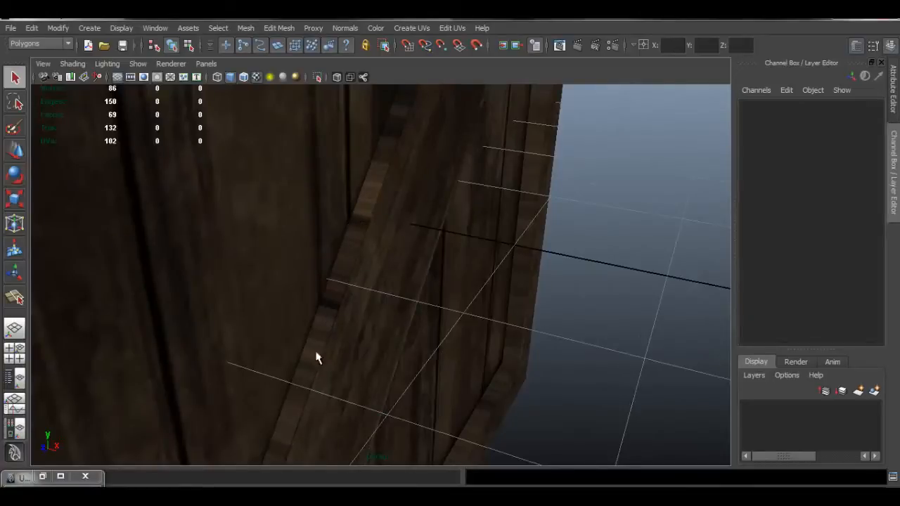
alt+drag(463, 312, 444, 345)
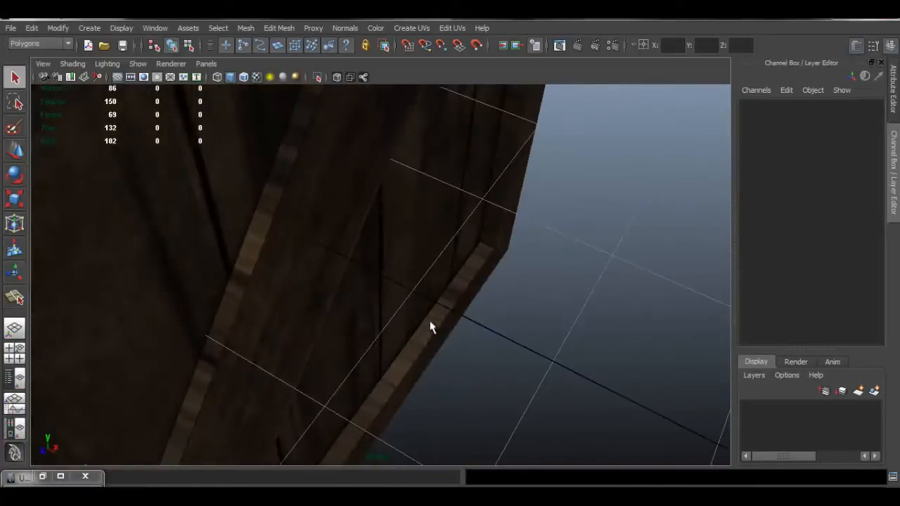
alt+right_drag(556, 317, 307, 266)
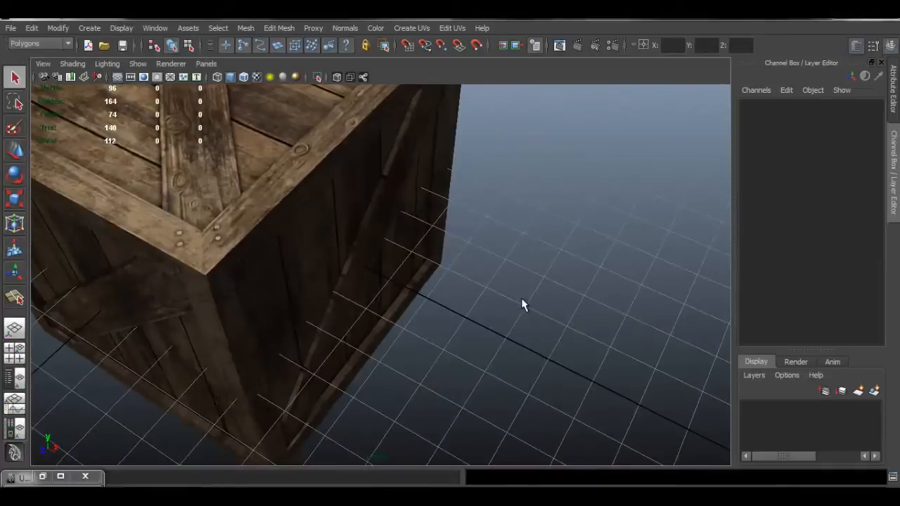
Step: Select the diagonal plank on the crate's side and display its UV layout in the UV Texture Editor
alt+drag(522, 304, 345, 239)
click(373, 239)
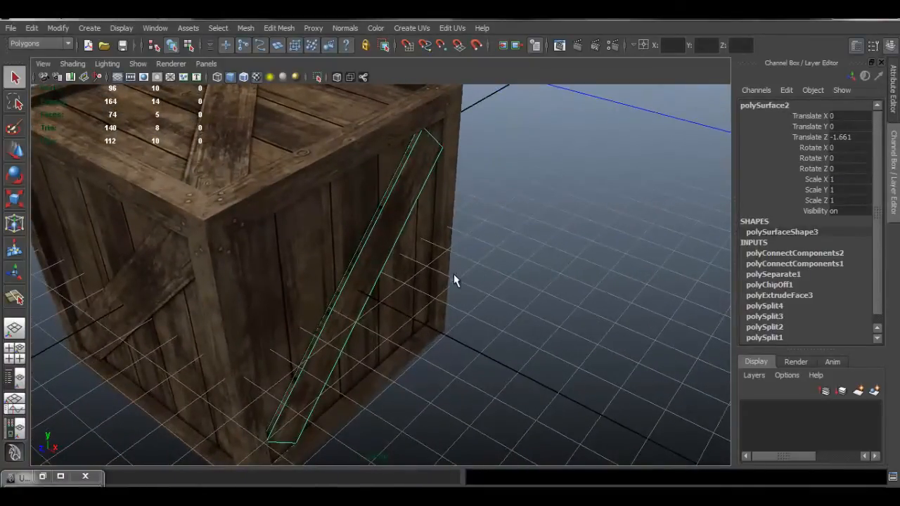
alt+drag(453, 280, 324, 294)
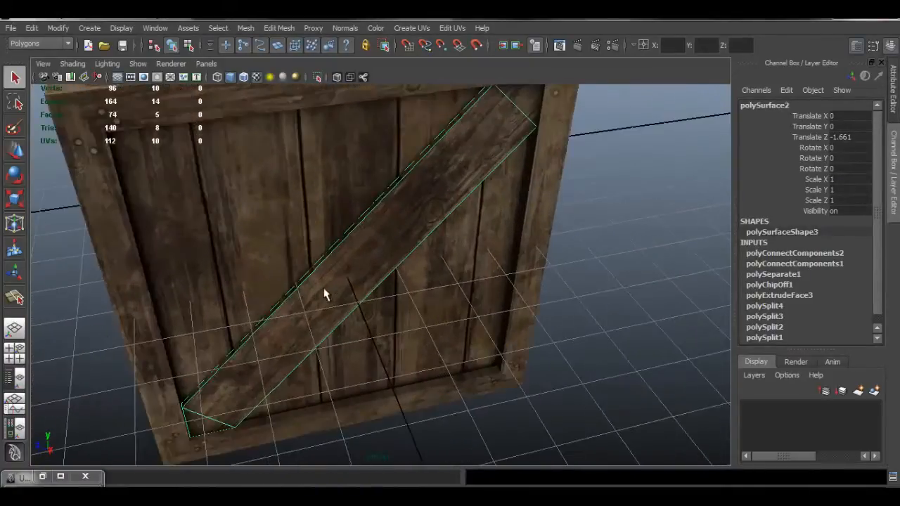
click(43, 477)
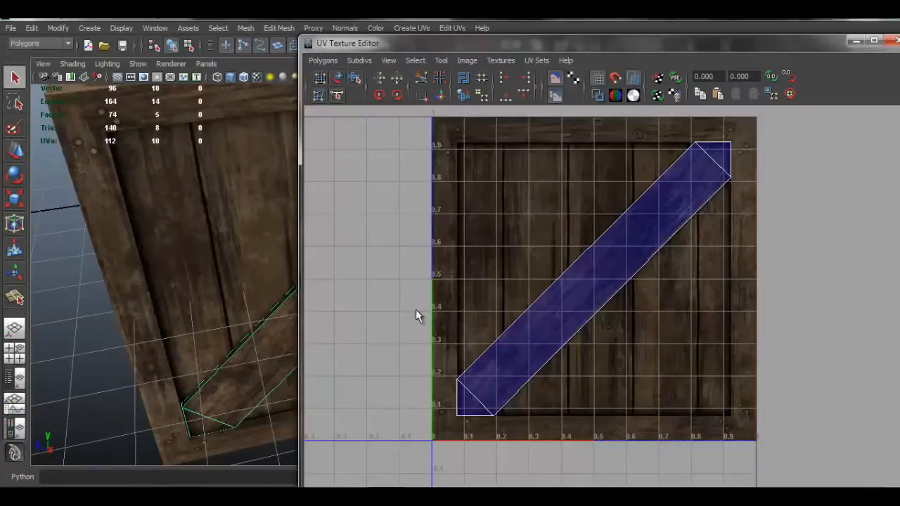
scroll(621, 254, up, 2)
alt+middle_drag(193, 307, 118, 293)
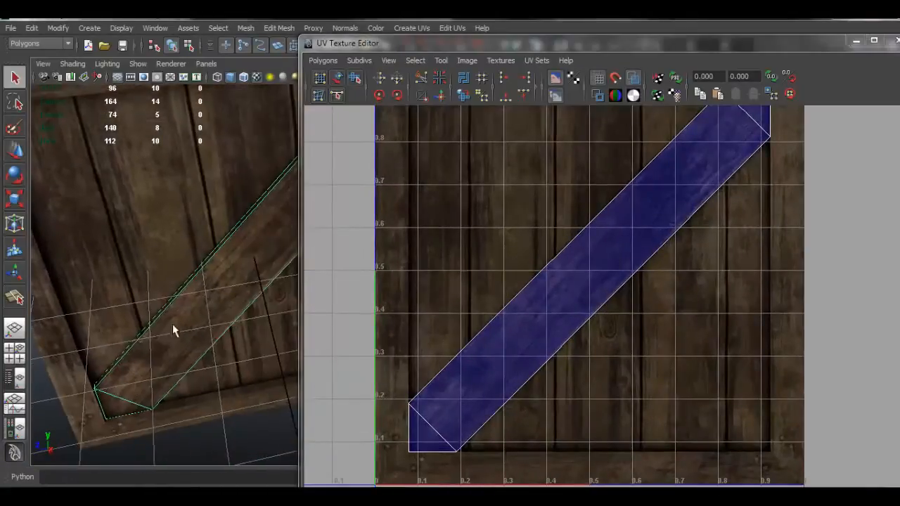
alt+drag(173, 324, 187, 272)
Step: Select the back edge along the diagonal plank's upper side and convert the selection to UVs
right_click(228, 254)
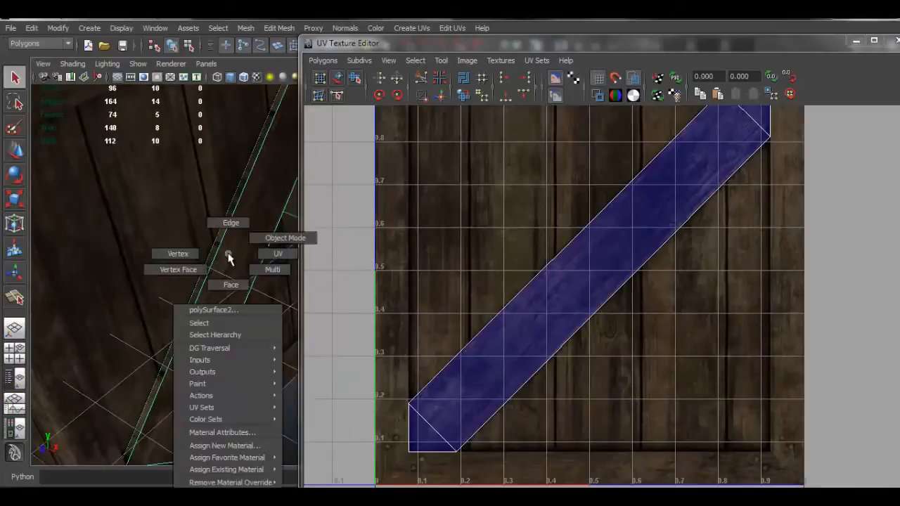
click(230, 223)
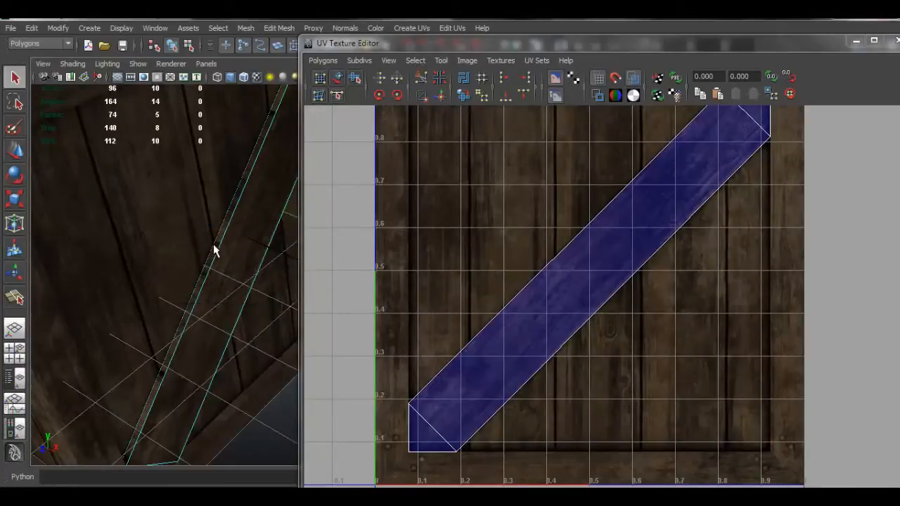
click(214, 249)
alt+middle_drag(513, 275, 511, 320)
alt+right_drag(552, 226, 553, 322)
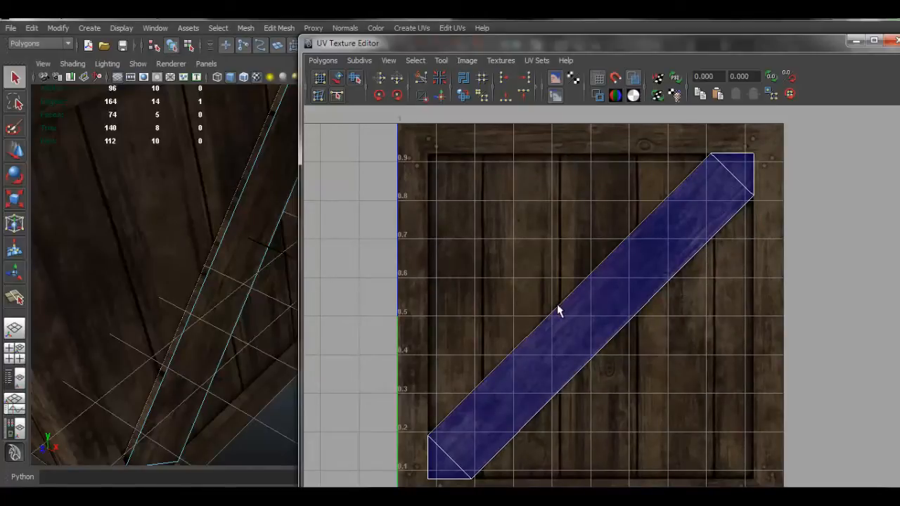
ctrl+right_click(558, 310)
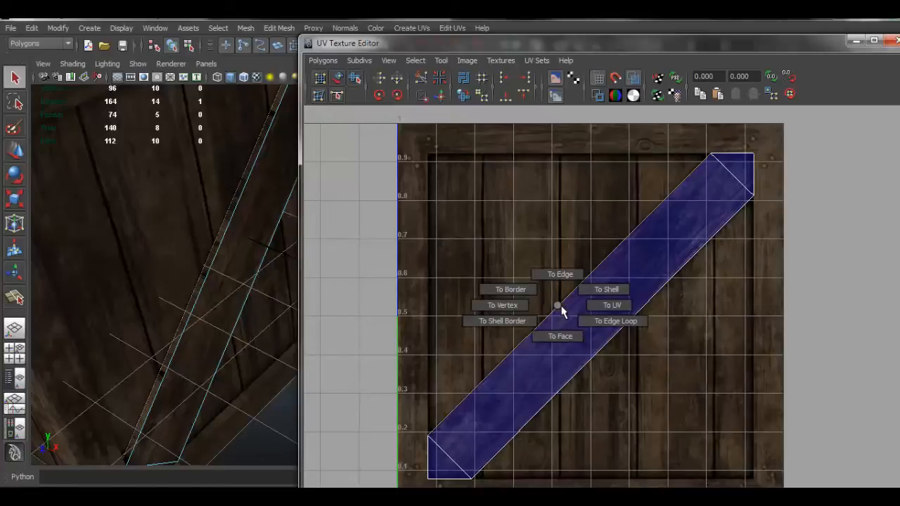
ctrl+right_drag(562, 305, 617, 311)
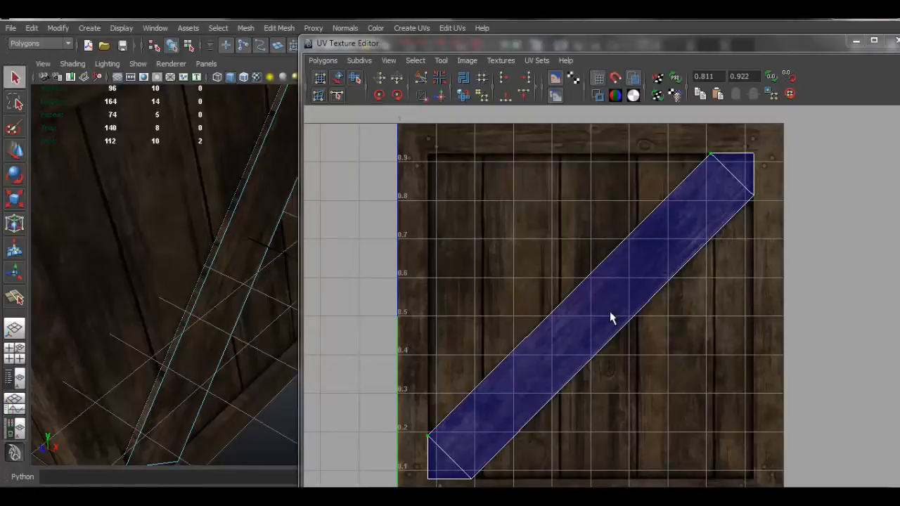
Step: Move the selected UVs slightly inside the plank's upper border so the thin upper side face uses plank texture
key(w)
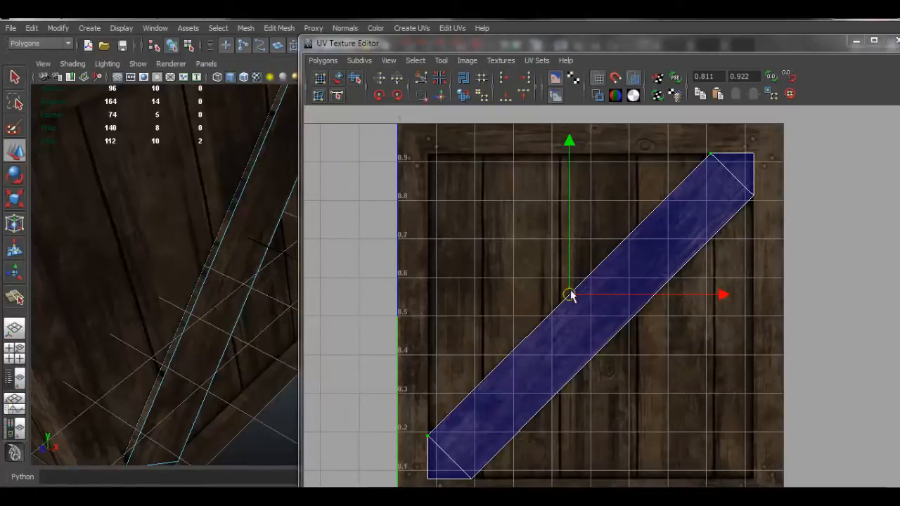
drag(571, 296, 562, 288)
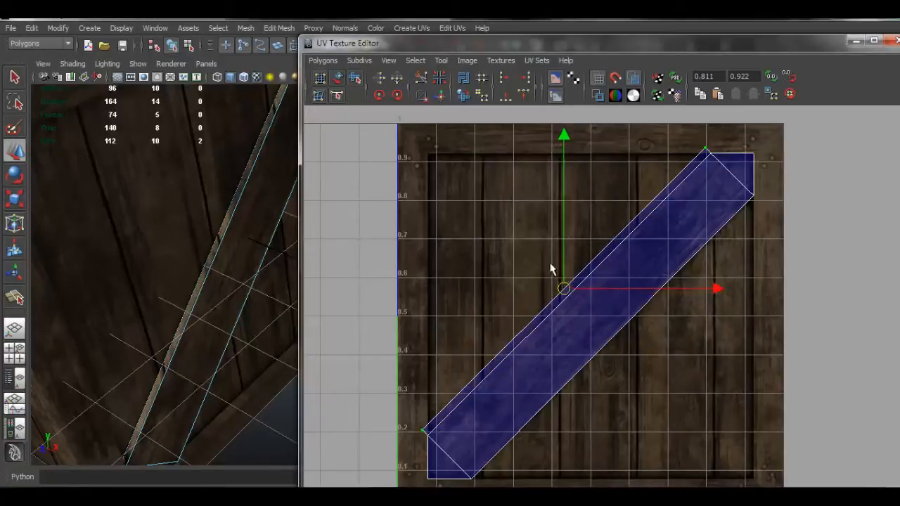
mouse_move(551, 269)
middle_down()
mouse_move(534, 251)
mouse_move(552, 284)
middle_up()
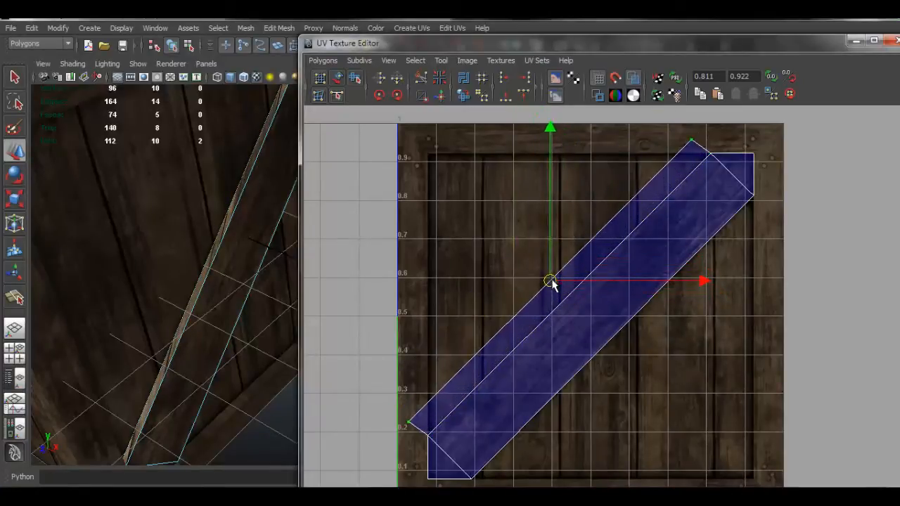
drag(553, 284, 564, 288)
mouse_move(220, 292)
alt+mouse_down()
mouse_move(259, 301)
mouse_move(232, 281)
alt+mouse_up()
alt+middle_drag(232, 282, 116, 278)
alt+right_drag(211, 298, 251, 311)
alt+drag(223, 280, 246, 263)
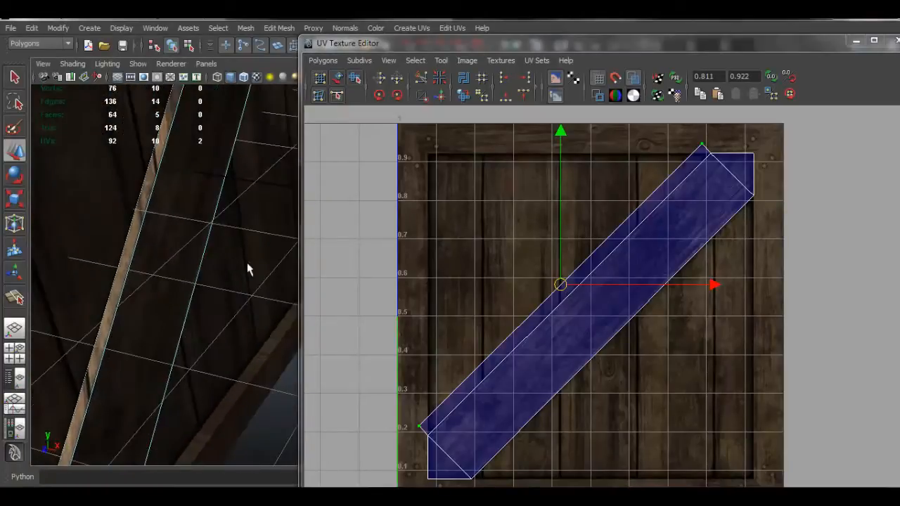
drag(565, 294, 577, 300)
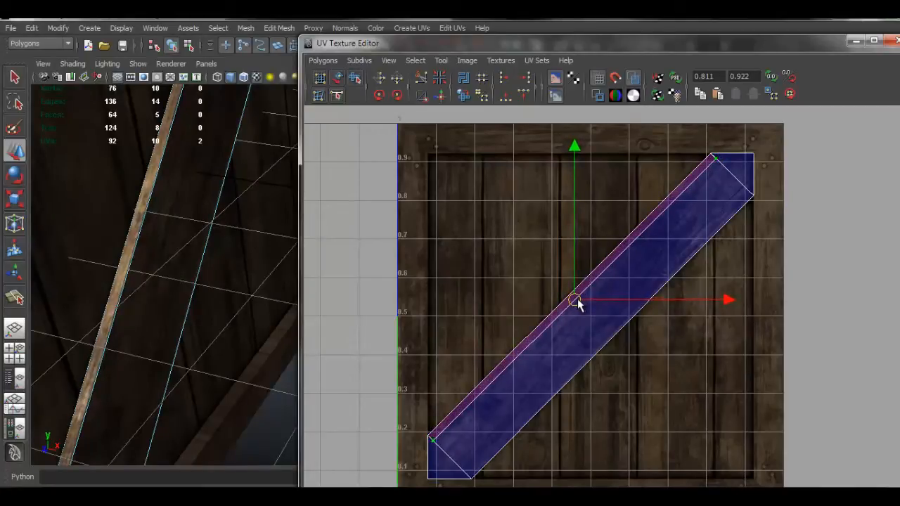
Step: Convert the plank's lower back edge to UVs, move them slightly inside the plank's lower border, and return to object mode with nothing selected
alt+drag(167, 291, 211, 305)
click(213, 303)
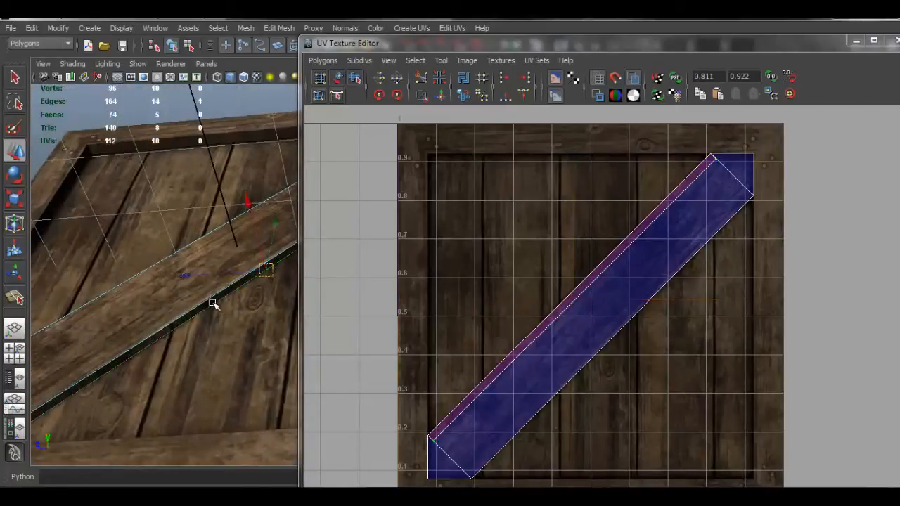
right_drag(572, 321, 623, 318)
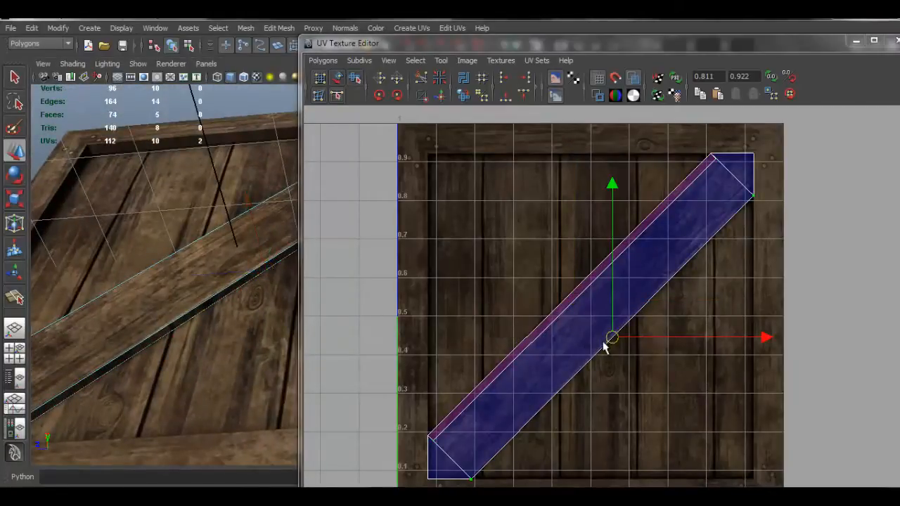
drag(611, 338, 605, 329)
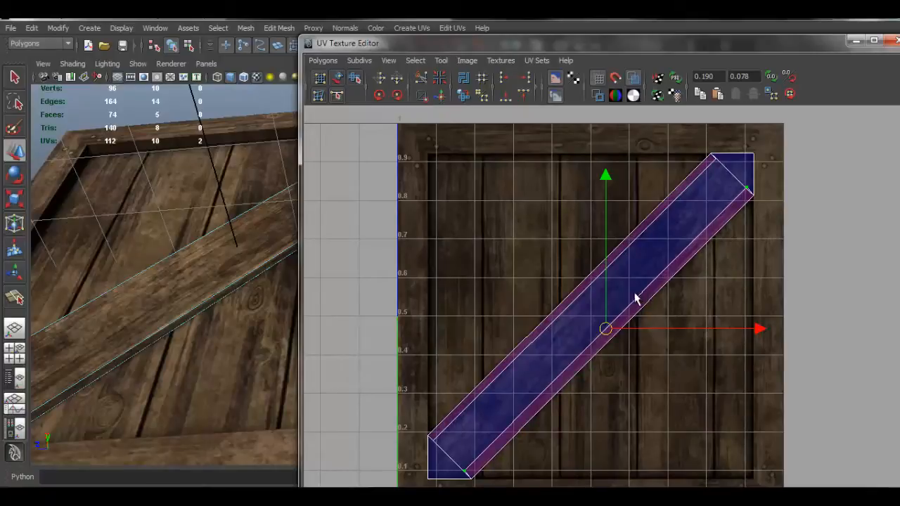
click(855, 40)
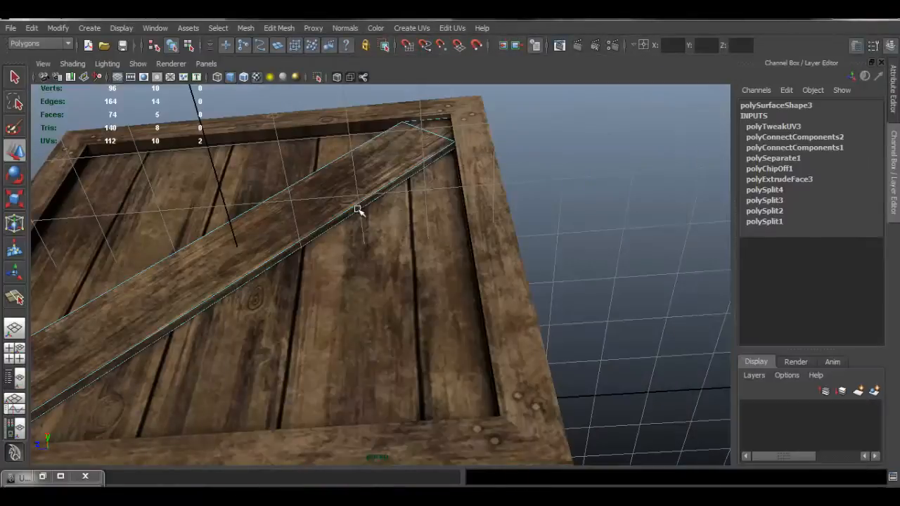
right_drag(359, 209, 466, 169)
click(610, 190)
Step: Examine the texture on the diagonal plank's side faces and around the crate's frame
alt+drag(450, 295, 561, 311)
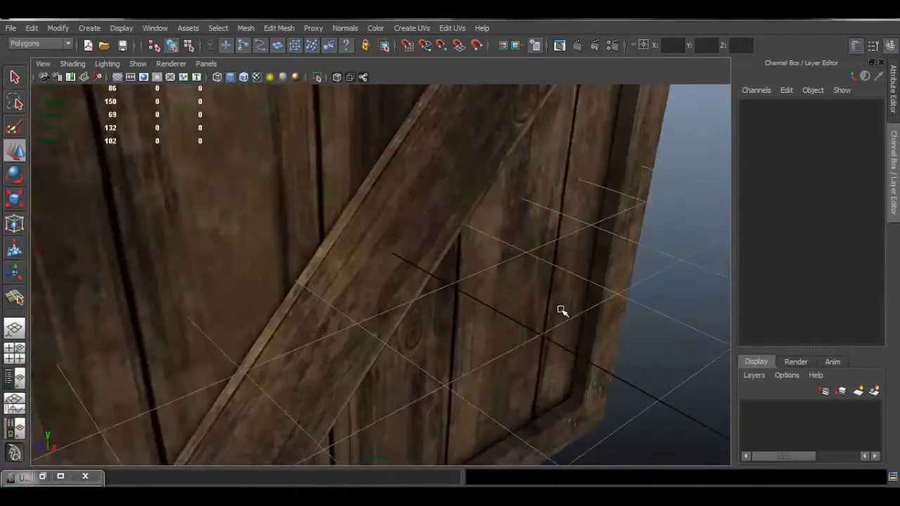
alt+right_drag(352, 259, 291, 249)
alt+drag(334, 250, 259, 249)
scroll(165, 279, up, 3)
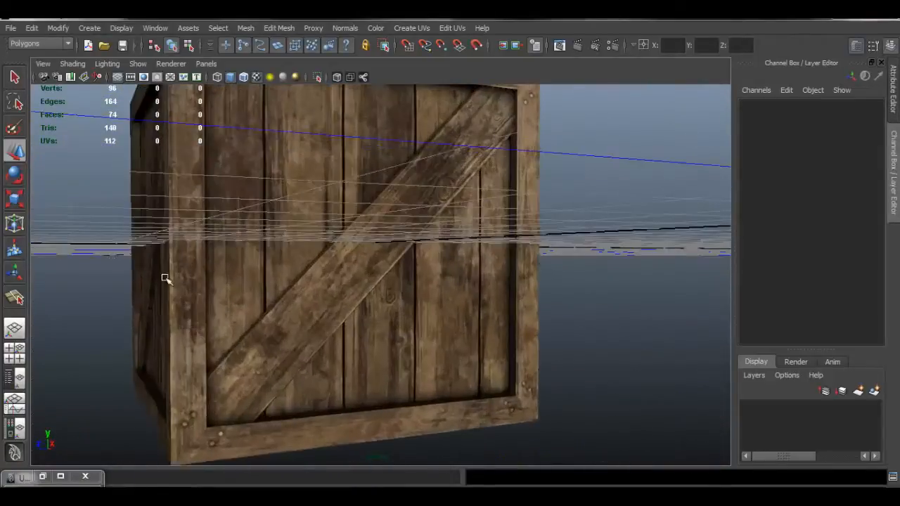
alt+drag(495, 302, 348, 311)
alt+right_drag(406, 340, 531, 345)
alt+middle_drag(552, 295, 494, 205)
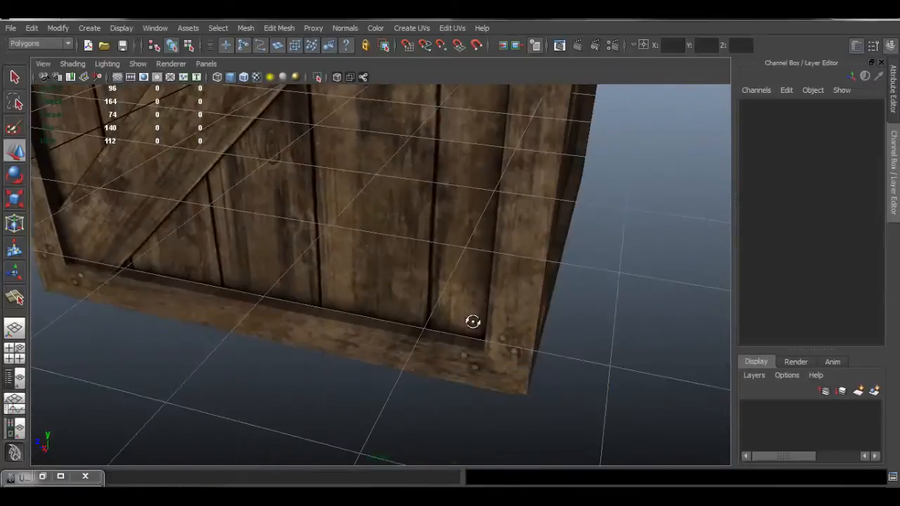
Step: Select the recessed panel face behind the diagonal plank on the crate body
alt+drag(473, 321, 516, 308)
click(516, 307)
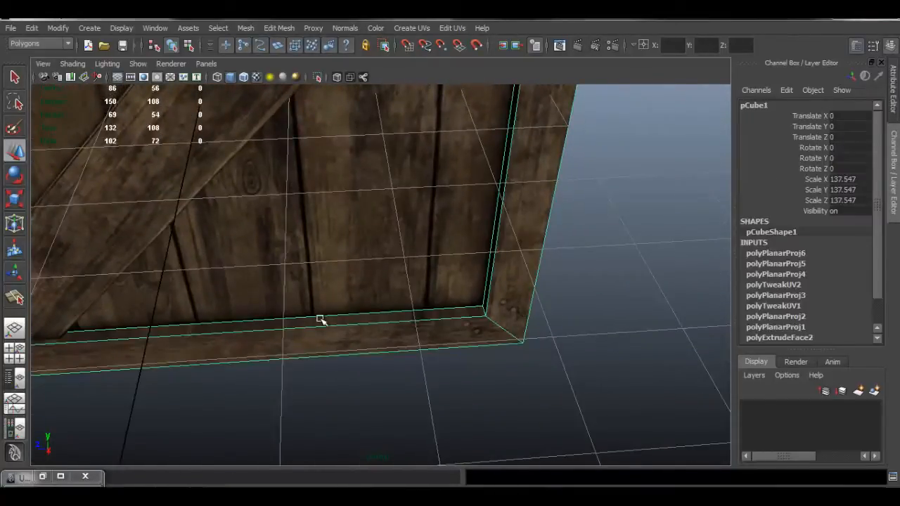
alt+drag(428, 336, 472, 261)
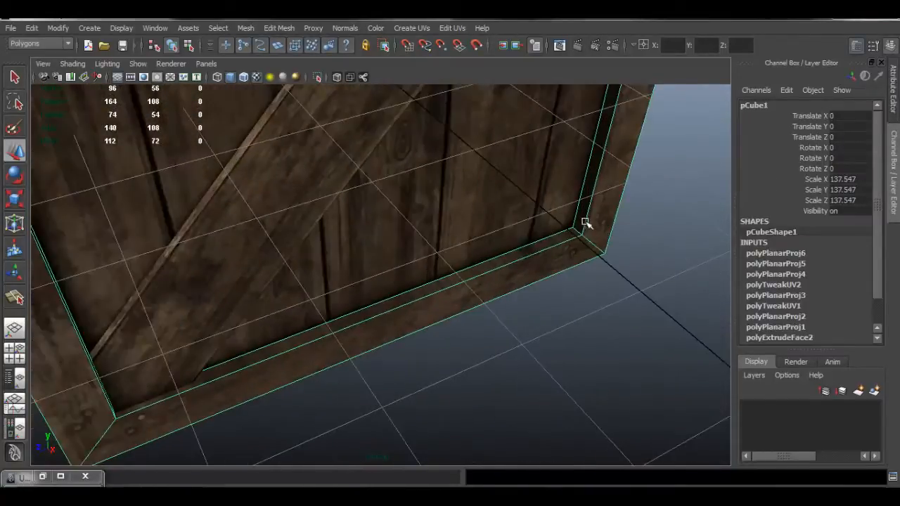
alt+drag(559, 196, 479, 175)
right_click(478, 173)
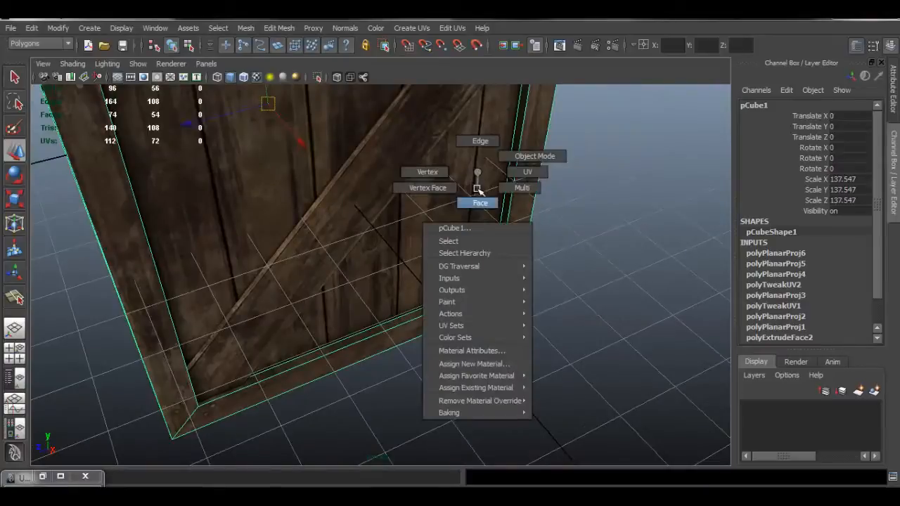
click(480, 202)
click(438, 205)
click(476, 203)
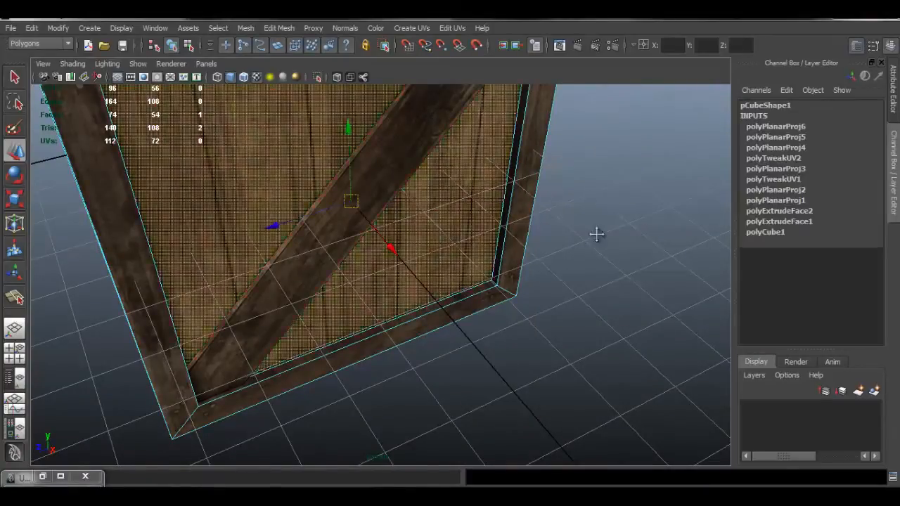
Step: Grow the selection to include the recess's inner side faces and convert it to edges
alt+drag(595, 233, 588, 267)
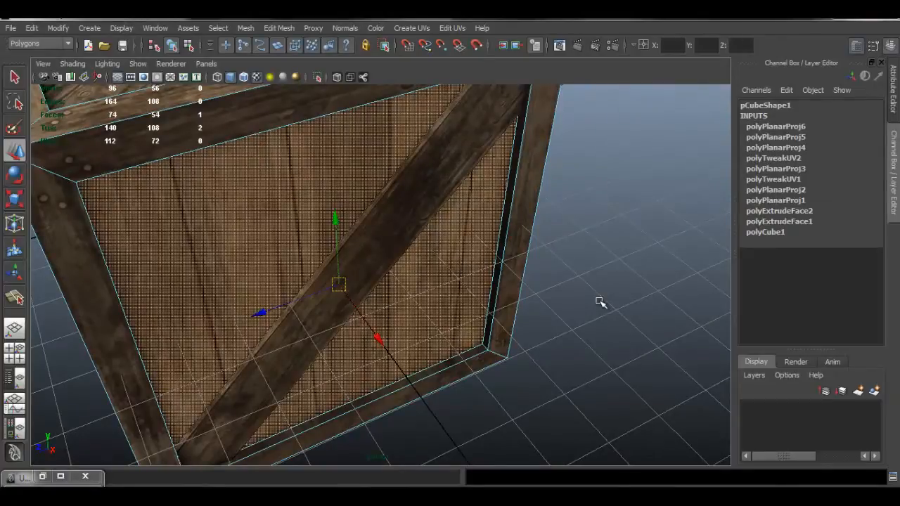
key(shift+period)
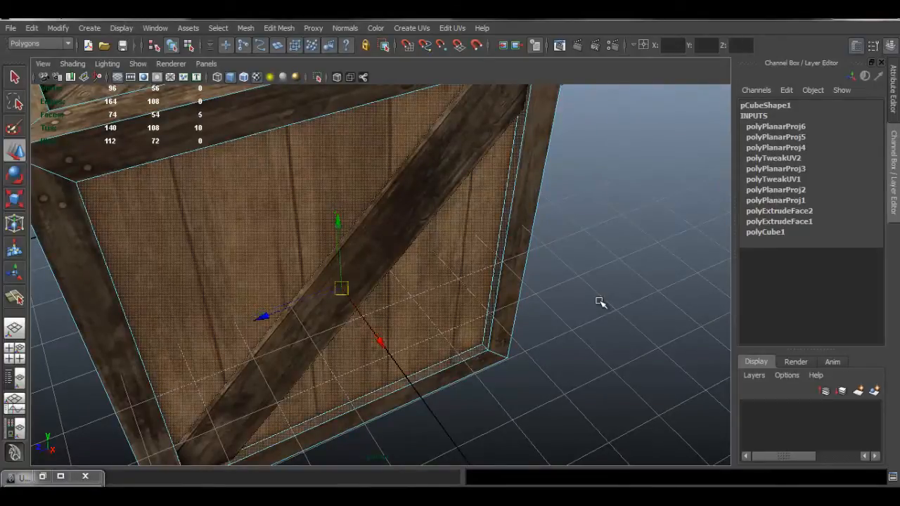
ctrl+right_click(444, 271)
ctrl+right_drag(445, 270, 446, 225)
Step: Cut the UVs along the selected recess edges
mouse_move(588, 361)
alt+mouse_down()
mouse_move(483, 335)
mouse_move(562, 336)
mouse_move(620, 318)
mouse_move(591, 352)
alt+mouse_up()
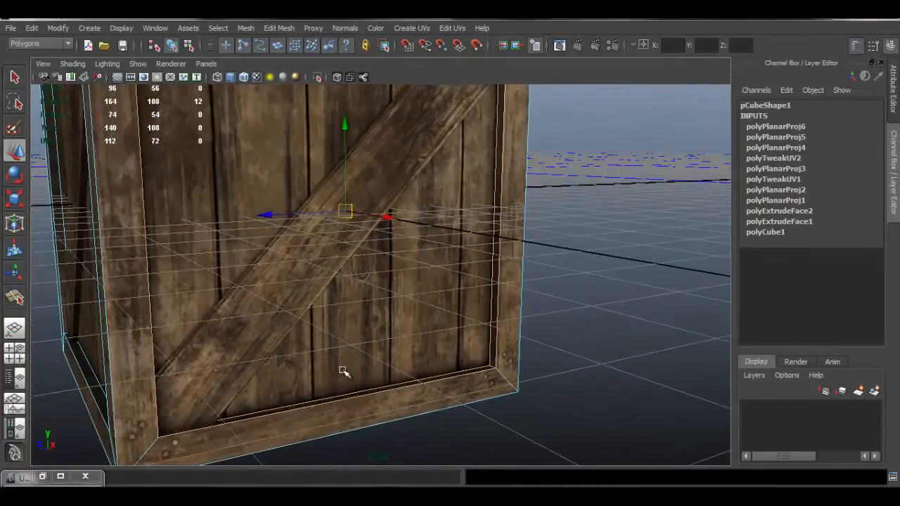
click(43, 476)
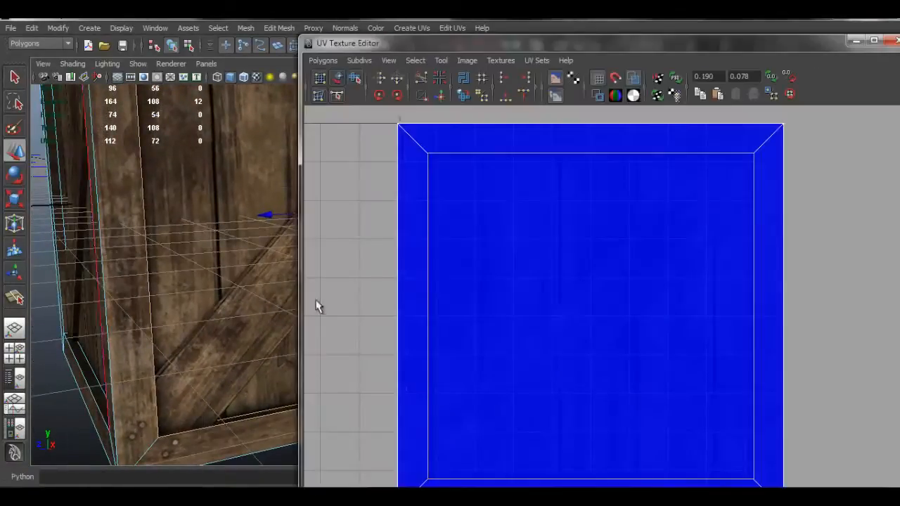
alt+drag(211, 267, 180, 267)
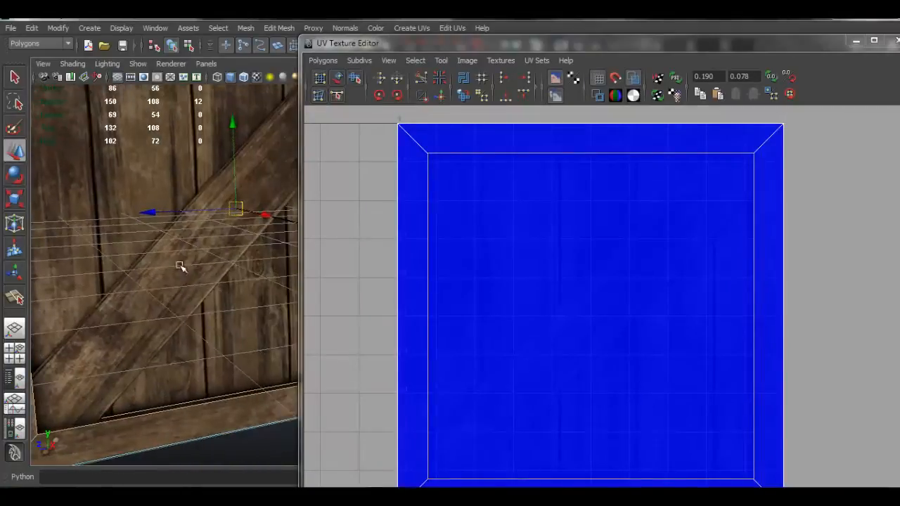
click(323, 62)
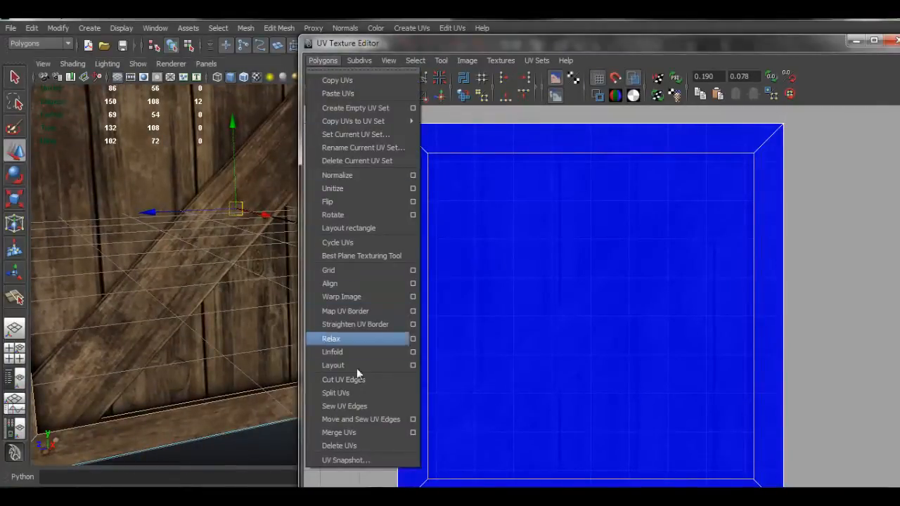
click(370, 382)
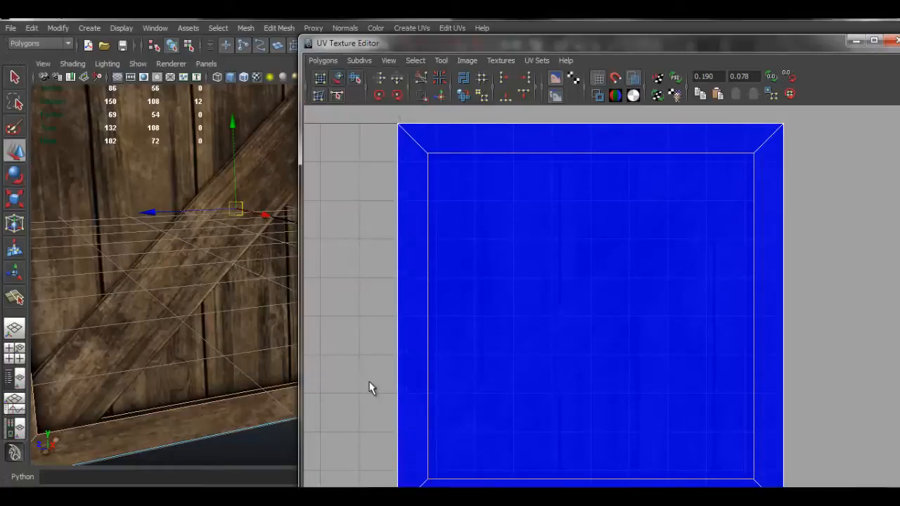
mouse_move(259, 316)
alt+mouse_down()
mouse_move(219, 319)
mouse_move(244, 310)
alt+mouse_up()
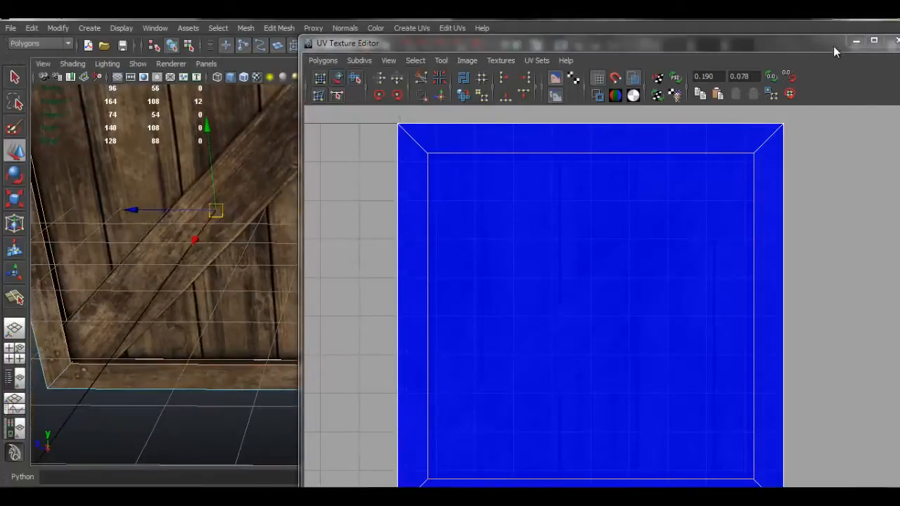
click(856, 40)
Step: Select the recessed panel faces on all six sides of the crate body
alt+drag(408, 234, 436, 193)
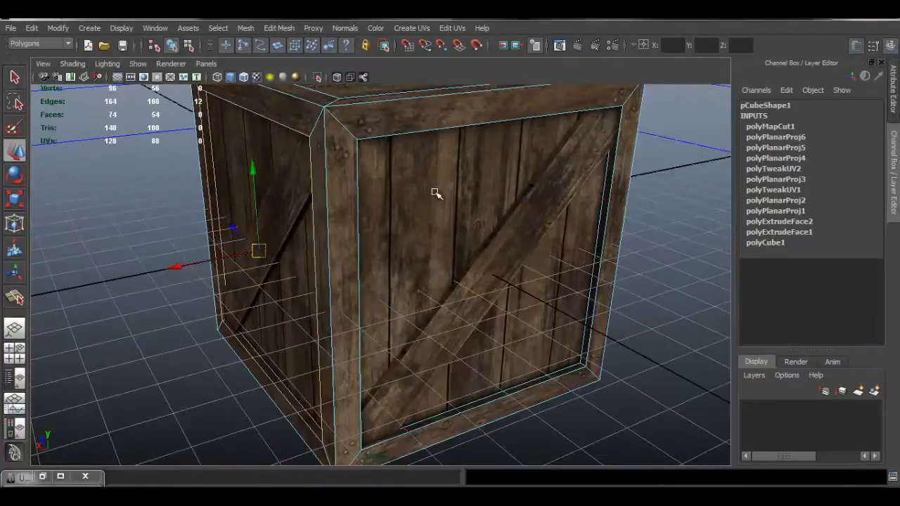
right_drag(436, 193, 492, 191)
click(593, 232)
alt+drag(619, 253, 416, 195)
shift+click(440, 209)
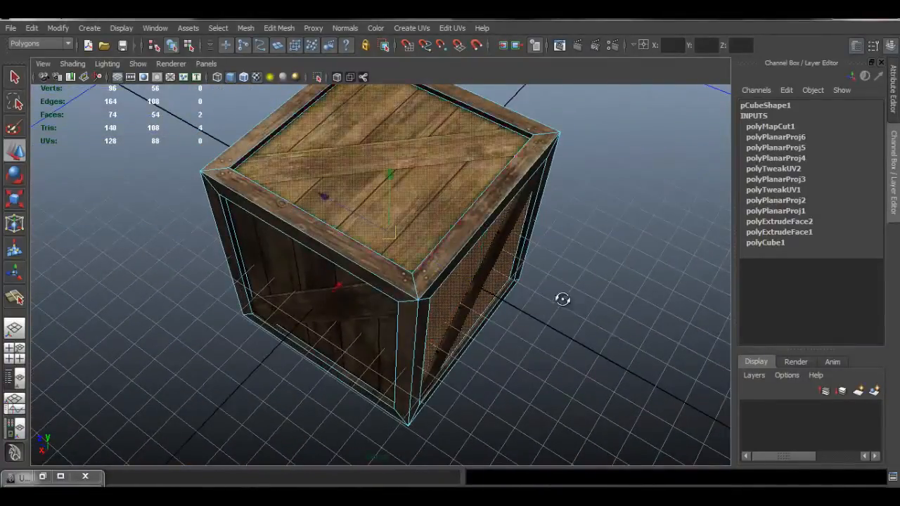
mouse_move(562, 299)
alt+mouse_down()
mouse_move(450, 298)
mouse_move(554, 298)
alt+mouse_up()
shift+click(609, 383)
alt+drag(609, 382, 408, 293)
shift+click(408, 293)
alt+drag(593, 310, 519, 227)
shift+click(518, 227)
alt+drag(668, 271, 689, 368)
shift+click(478, 268)
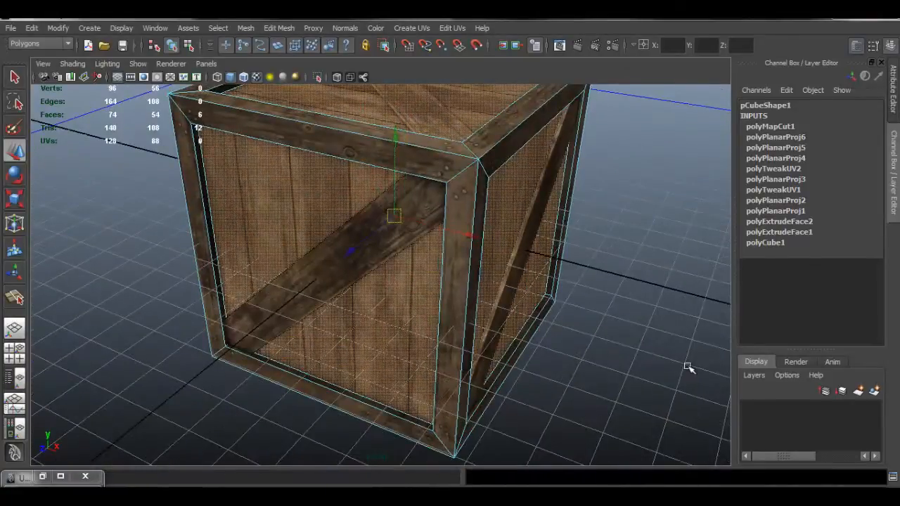
Step: Grow the six-panel selection to the surrounding inner side faces and convert it to edges
key(shift+period)
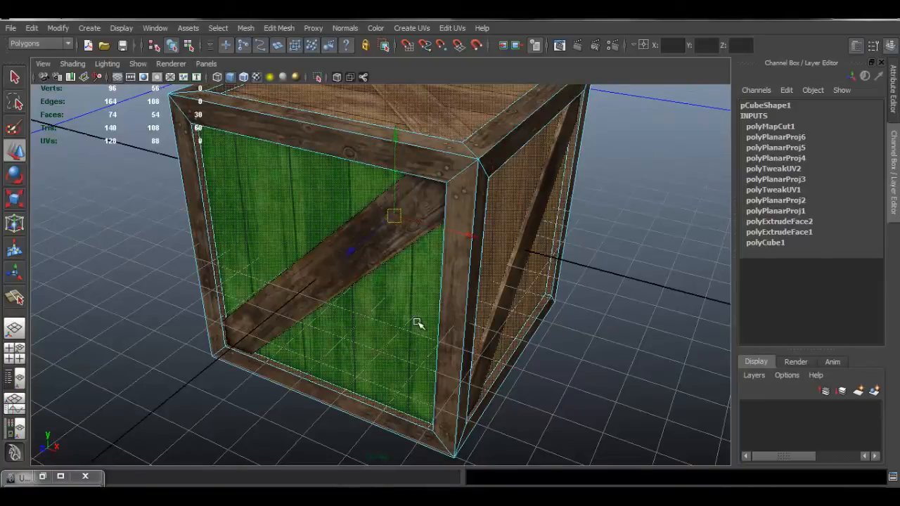
ctrl+right_drag(418, 323, 417, 274)
alt+drag(656, 368, 705, 360)
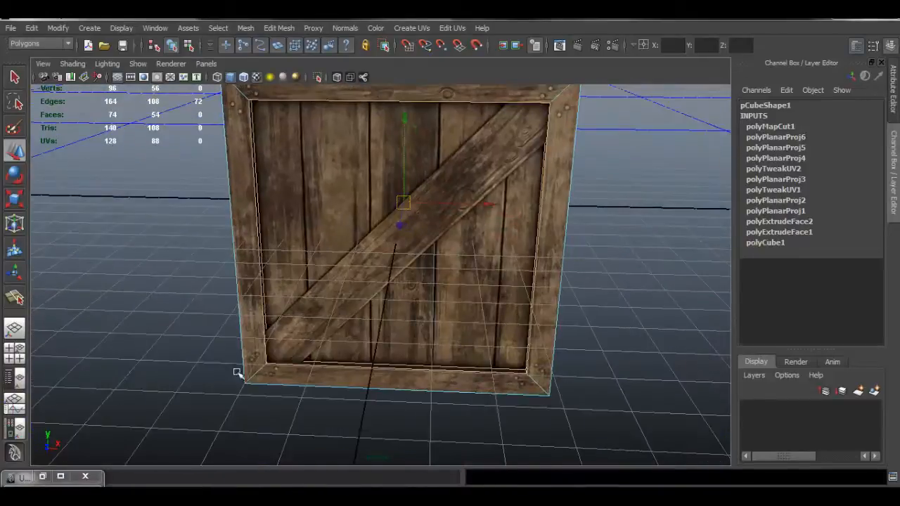
Step: Cut the UVs along the selected edges of all six recesses
click(42, 476)
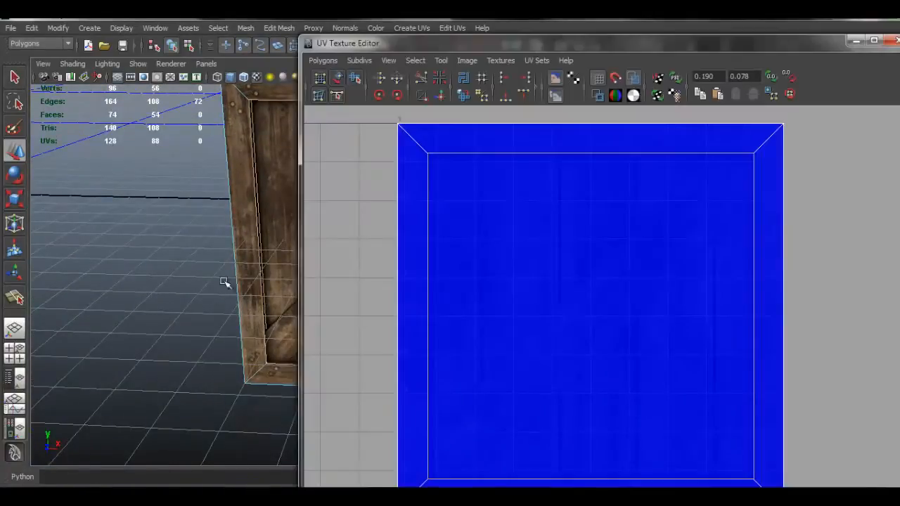
alt+middle_drag(221, 247, 88, 277)
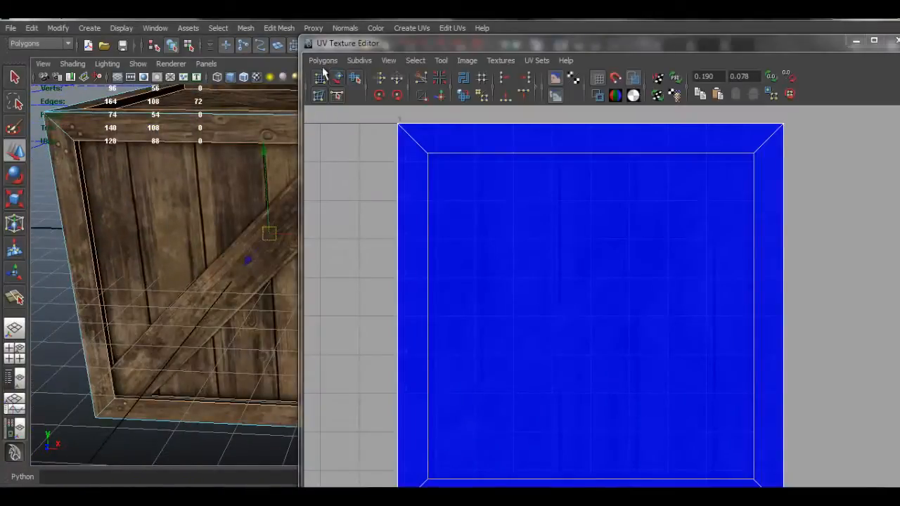
click(323, 60)
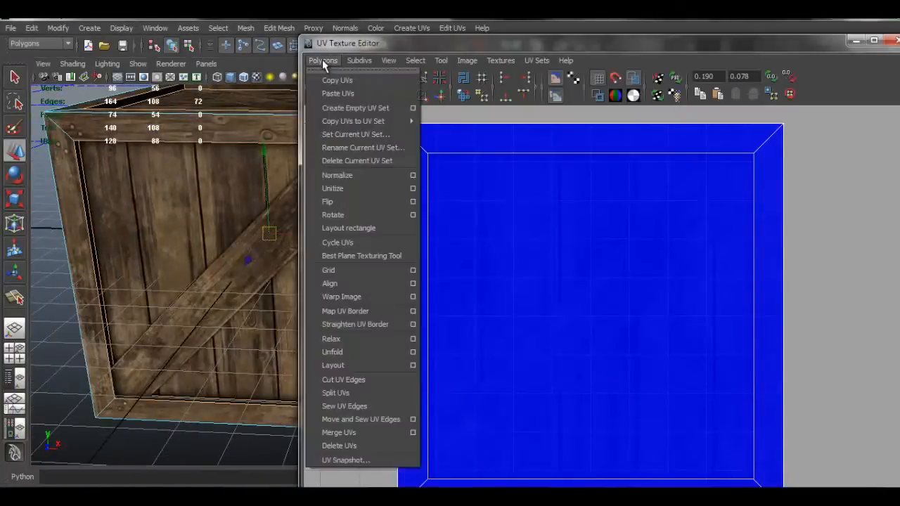
click(373, 379)
Step: Return to face selection and reselect only the recessed panel face on each of the crate's six sides
alt+drag(149, 237, 181, 312)
alt+right_drag(177, 350, 231, 378)
alt+middle_drag(217, 344, 225, 285)
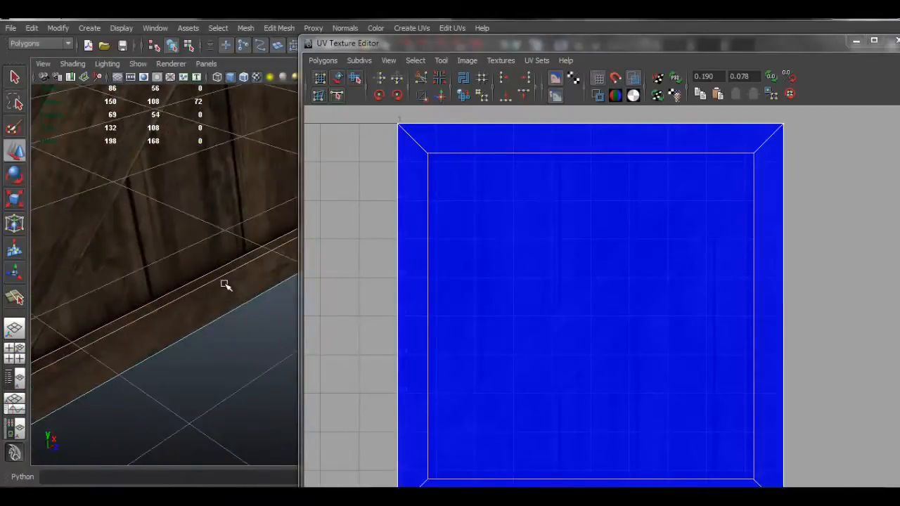
alt+drag(225, 284, 244, 275)
alt+middle_drag(227, 261, 233, 311)
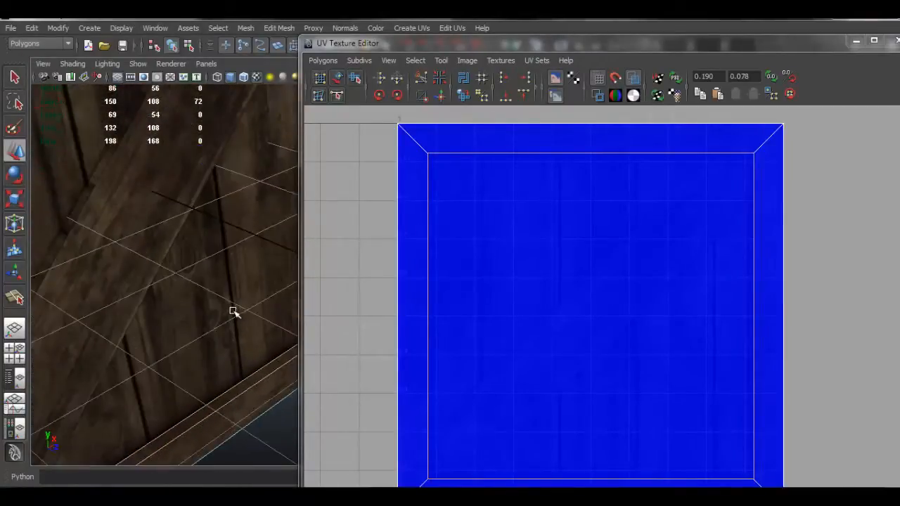
alt+right_drag(256, 318, 169, 257)
alt+middle_drag(168, 257, 150, 265)
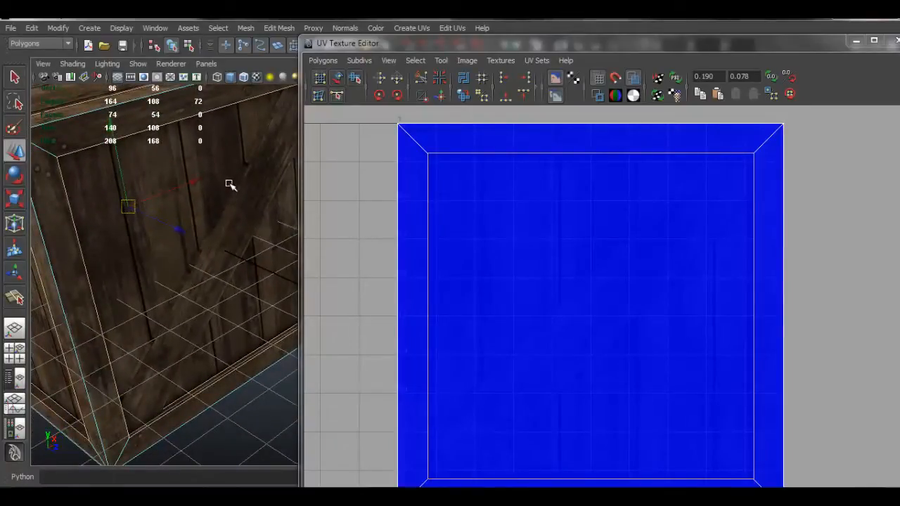
right_click(232, 149)
right_drag(233, 168, 233, 172)
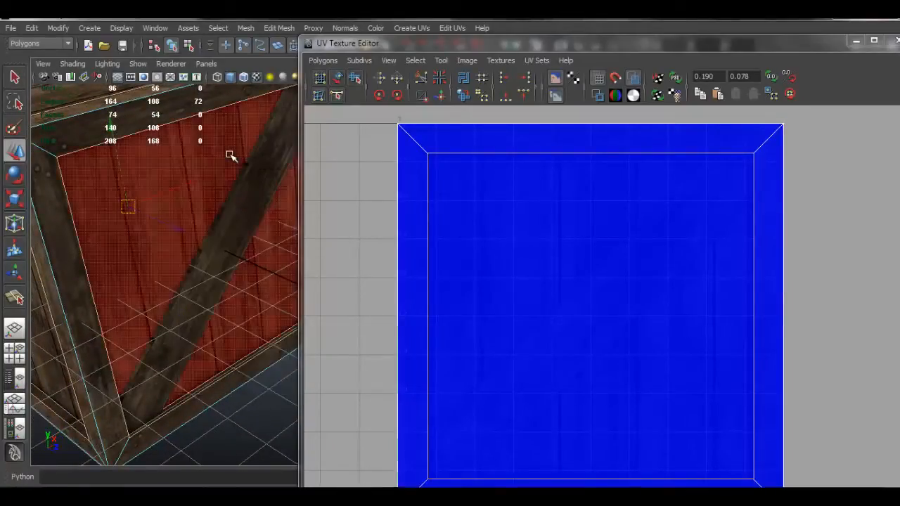
click(228, 156)
alt+drag(144, 265, 179, 249)
shift+click(195, 220)
alt+drag(197, 219, 230, 177)
alt+drag(146, 219, 169, 191)
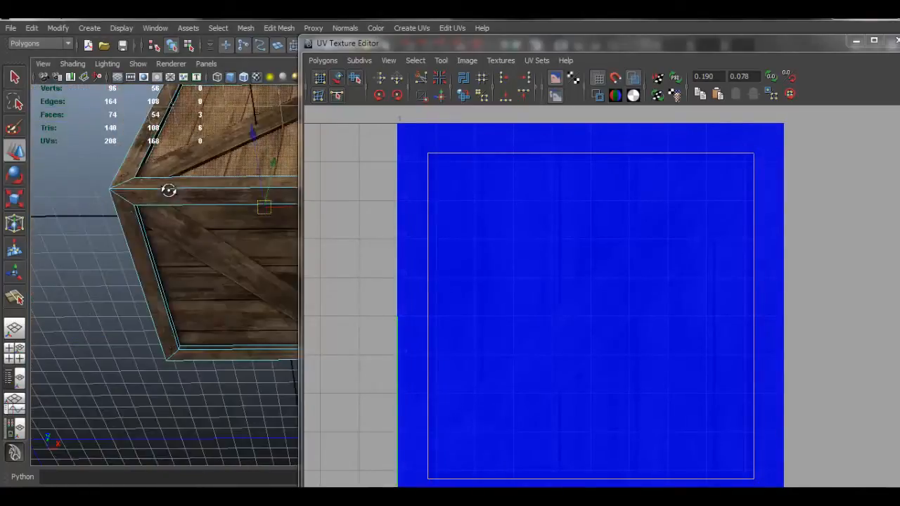
shift+click(247, 253)
alt+drag(246, 253, 239, 295)
shift+click(194, 227)
alt+middle_drag(239, 295, 185, 308)
alt+drag(184, 308, 291, 261)
shift+click(244, 242)
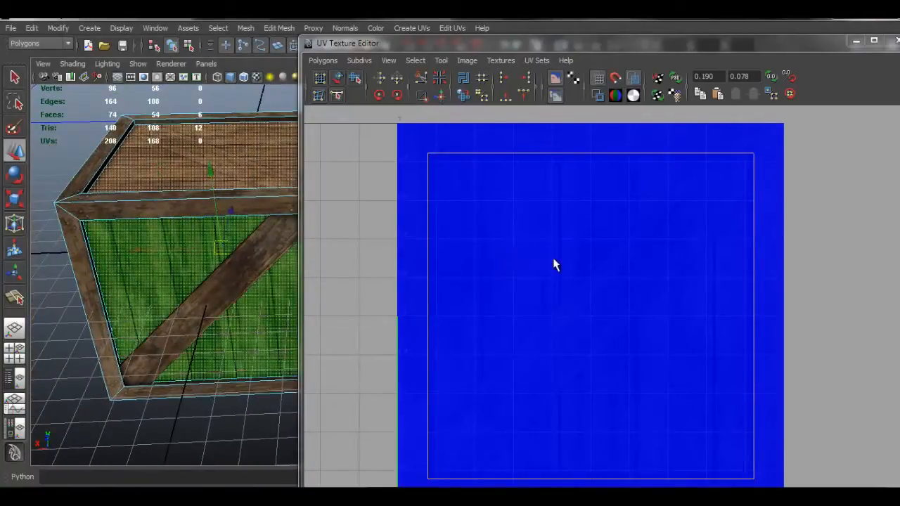
Step: Convert the panel faces to UVs and scale them down slightly and evenly so they separate from the frame's UVs
ctrl+right_drag(554, 264, 606, 263)
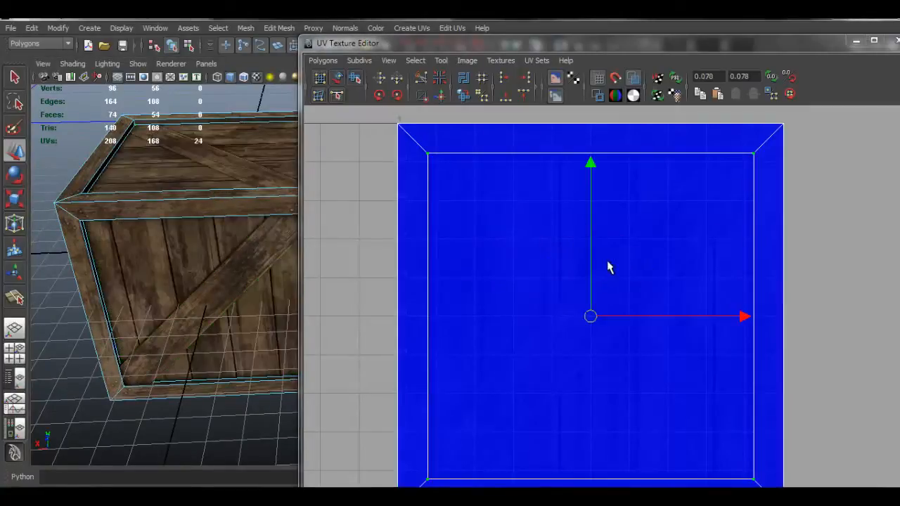
key(r)
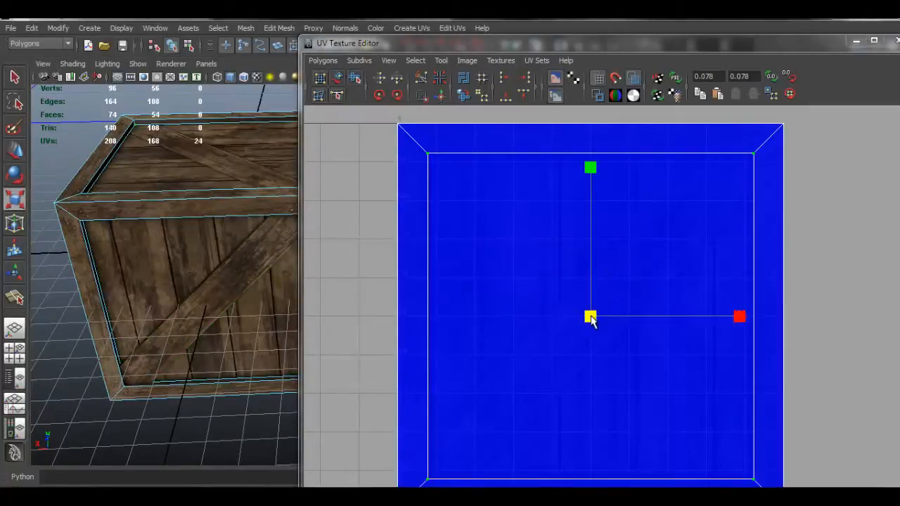
drag(590, 317, 589, 320)
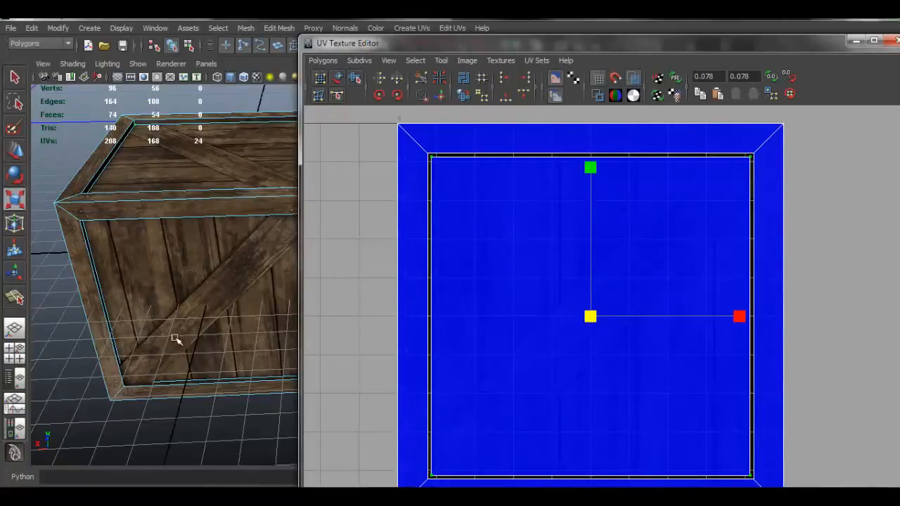
Step: Select the edge where one panel meets its recess's lower inner side face and convert it to UVs
alt+drag(159, 340, 384, 279)
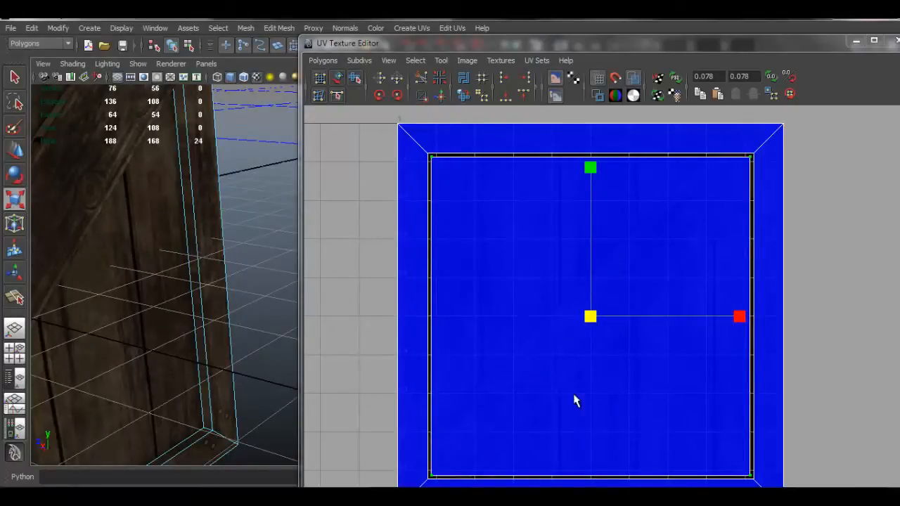
alt+middle_drag(574, 401, 502, 333)
alt+drag(158, 314, 185, 296)
right_drag(184, 261, 187, 231)
click(187, 301)
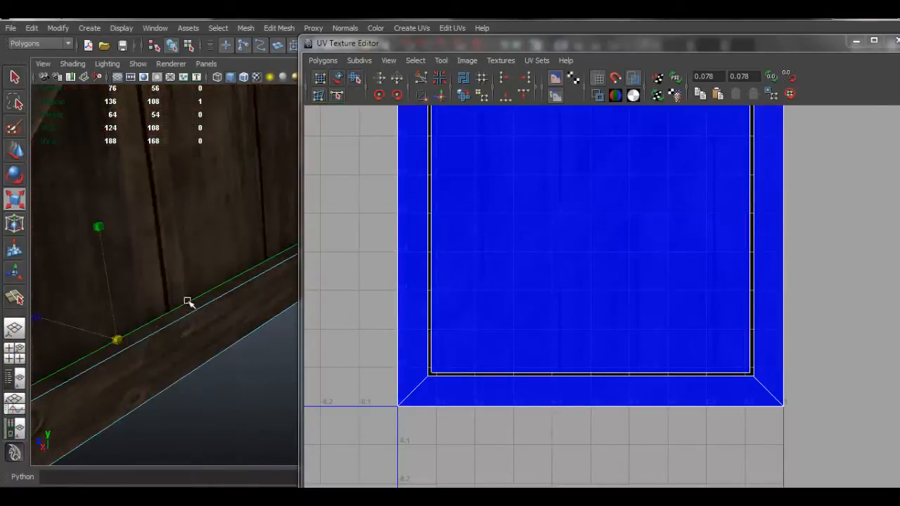
alt+middle_drag(663, 223, 652, 316)
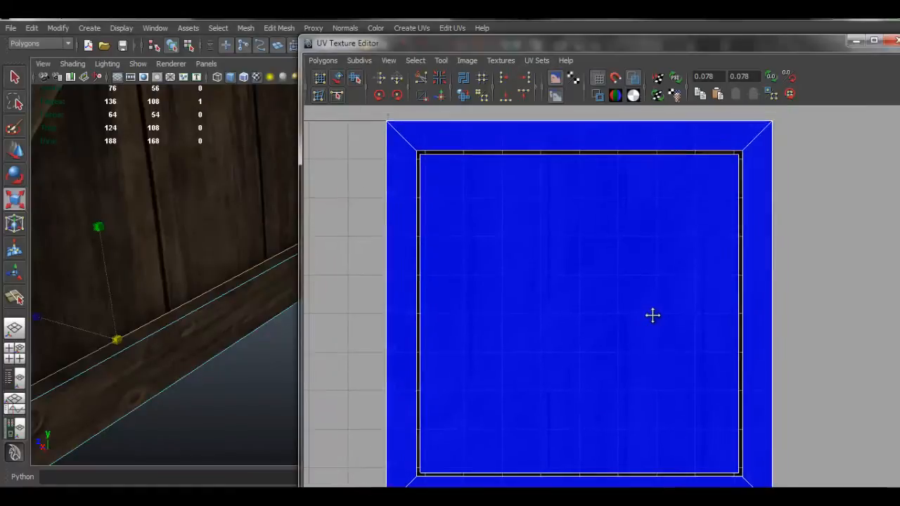
ctrl+right_drag(563, 211, 616, 204)
Step: Deselect the panel's two corner UVs and move the side face's remaining two UVs slightly up onto the frame's wood texture
alt+middle_drag(599, 262, 596, 302)
scroll(521, 274, up, 3)
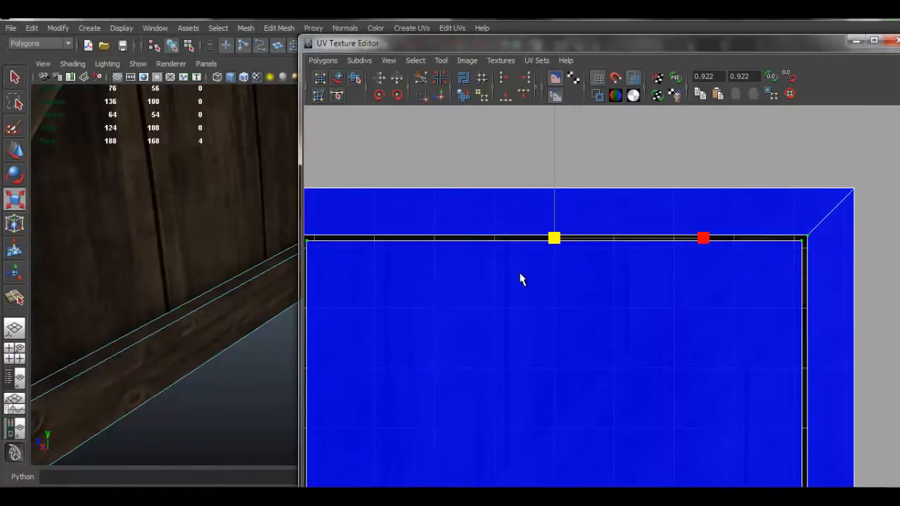
alt+middle_drag(520, 274, 561, 269)
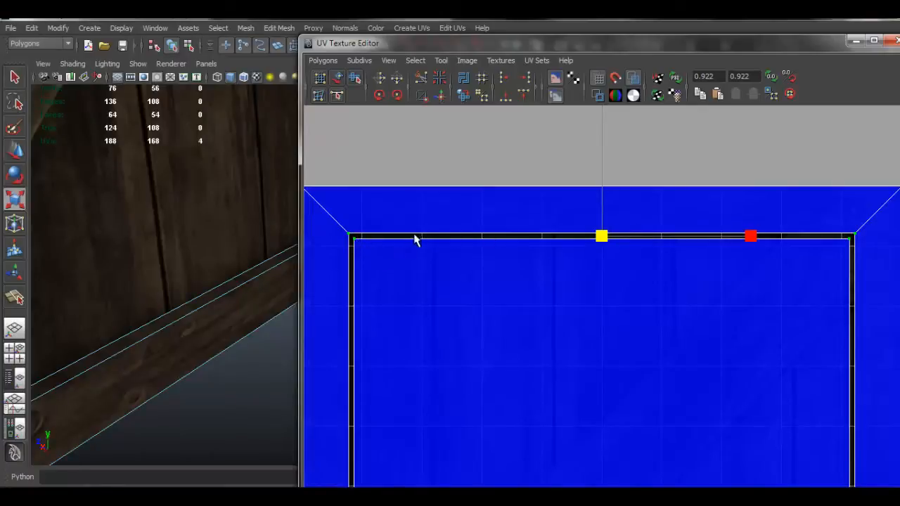
right_drag(354, 258, 401, 251)
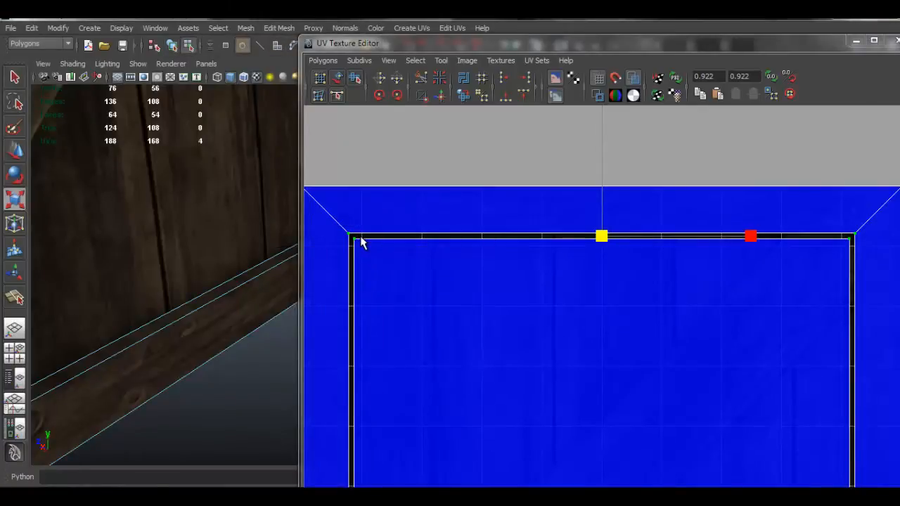
ctrl+click(353, 238)
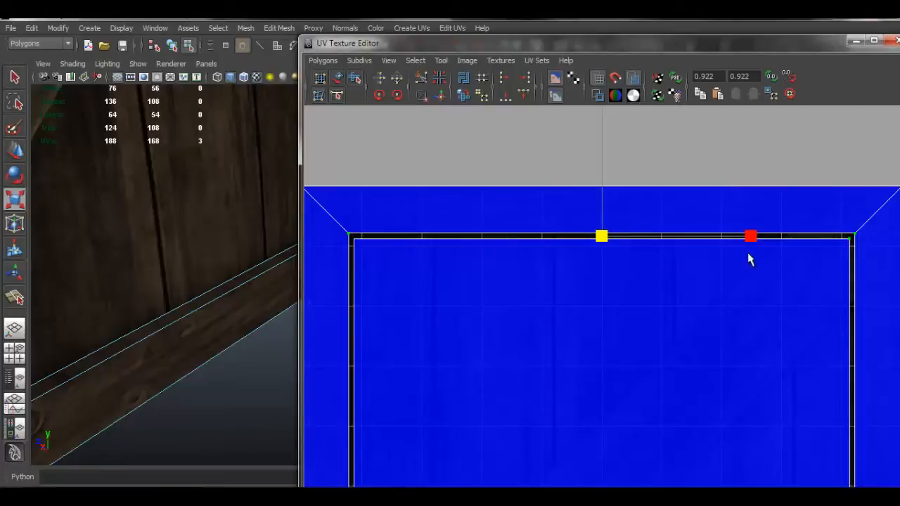
drag(836, 234, 851, 250)
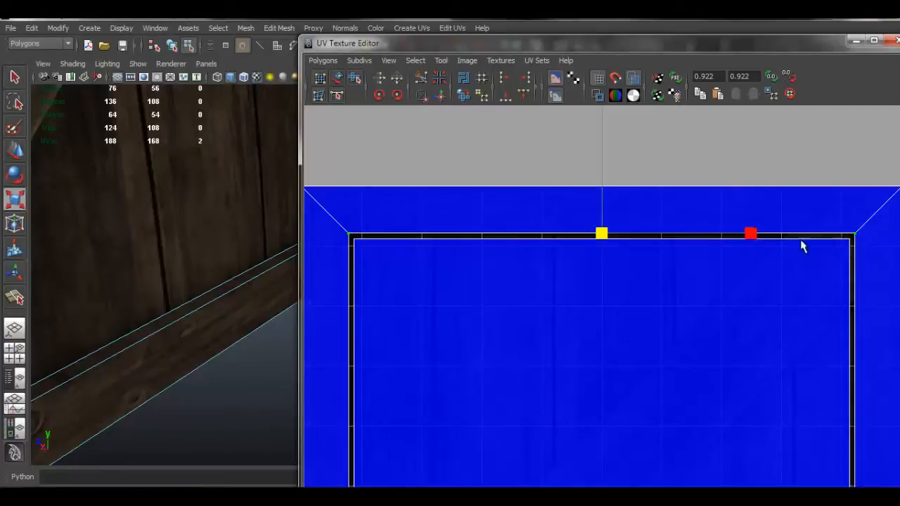
key(w)
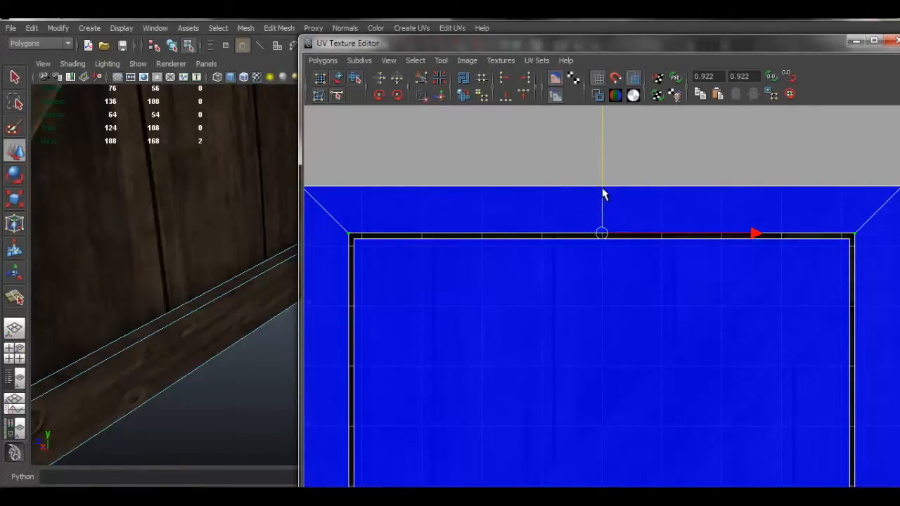
mouse_move(603, 201)
mouse_down()
mouse_move(606, 180)
mouse_move(610, 192)
mouse_up()
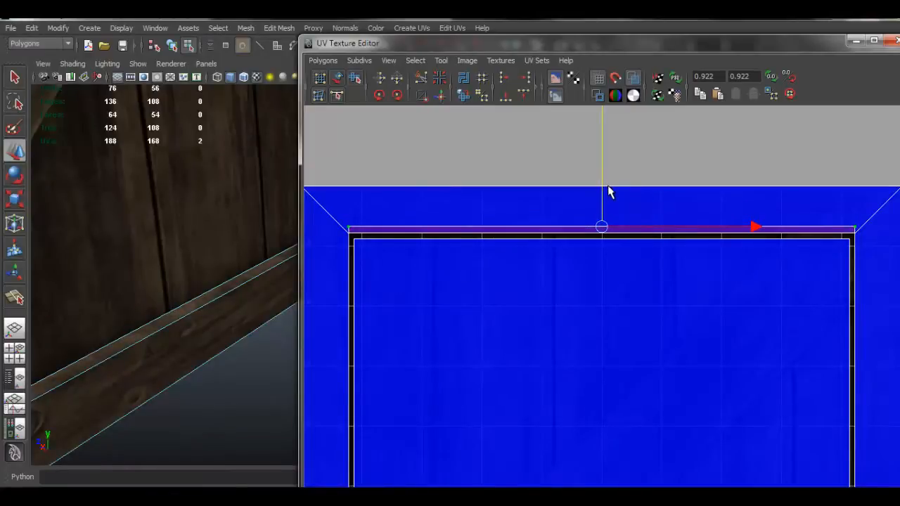
Step: Examine the wood texture on the recess's lower inner side face and across the whole crate
alt+drag(187, 323, 221, 167)
alt+drag(245, 288, 153, 262)
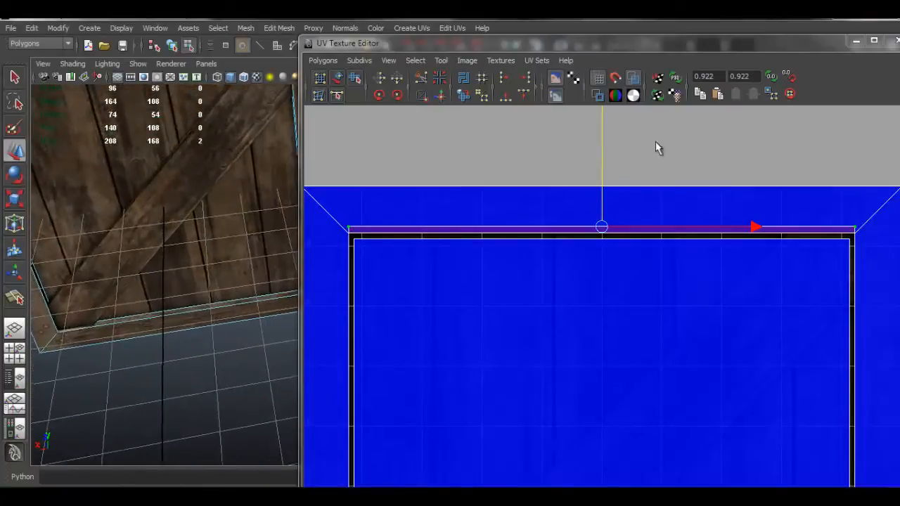
click(858, 43)
alt+drag(297, 255, 620, 189)
alt+middle_drag(620, 188, 609, 252)
click(610, 259)
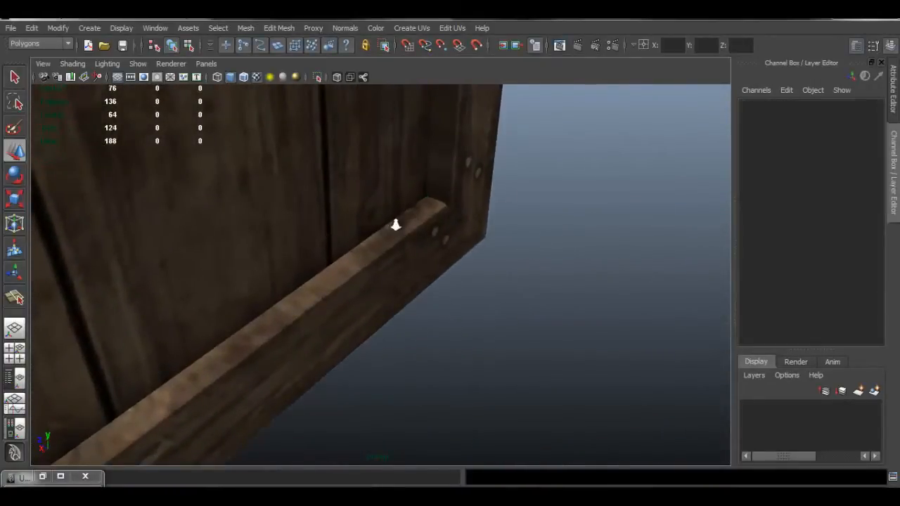
alt+right_drag(396, 225, 377, 223)
alt+drag(376, 222, 518, 239)
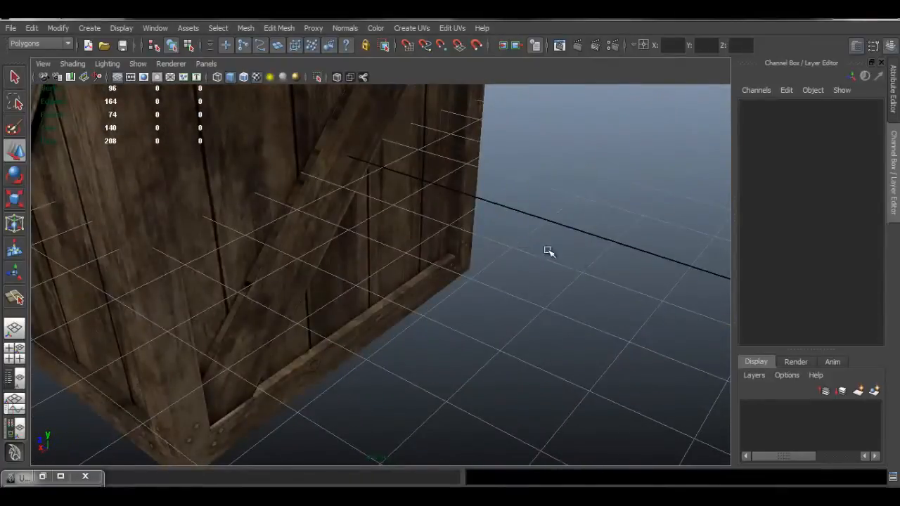
alt+right_drag(628, 268, 388, 240)
alt+middle_drag(389, 243, 400, 270)
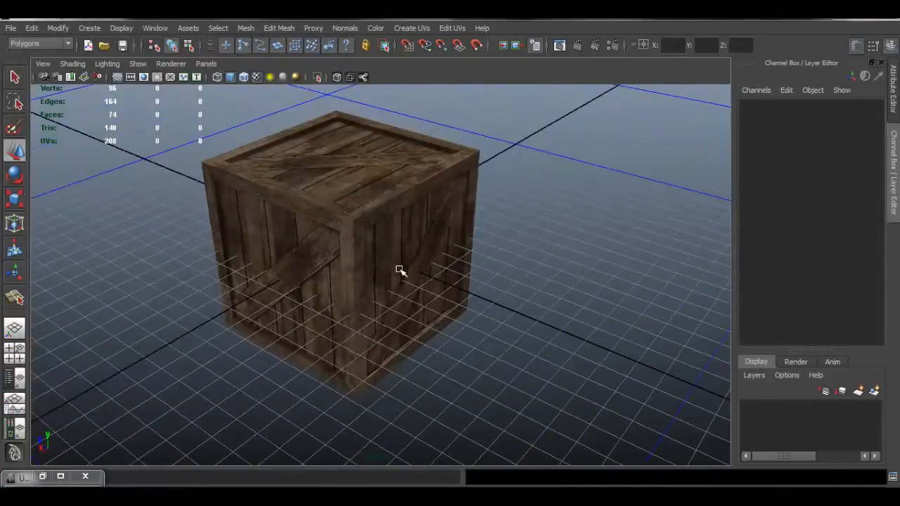
alt+drag(401, 271, 593, 257)
alt+right_drag(415, 262, 514, 280)
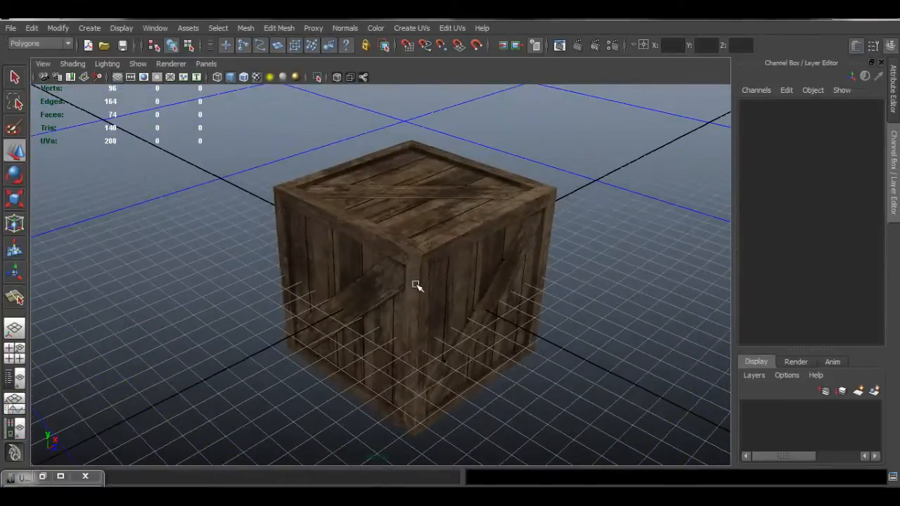
Step: Select all the crate's frame, panel and plank pieces and combine them into a single mesh
click(348, 294)
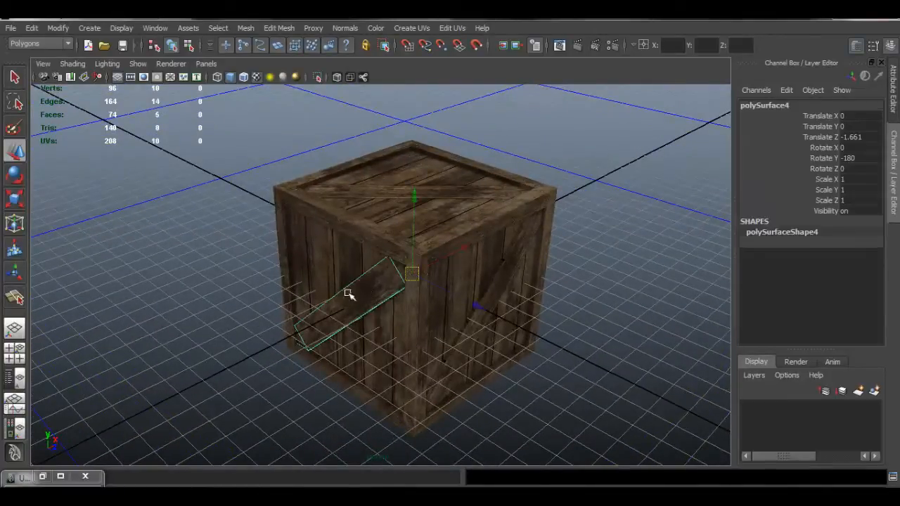
alt+drag(488, 160, 360, 218)
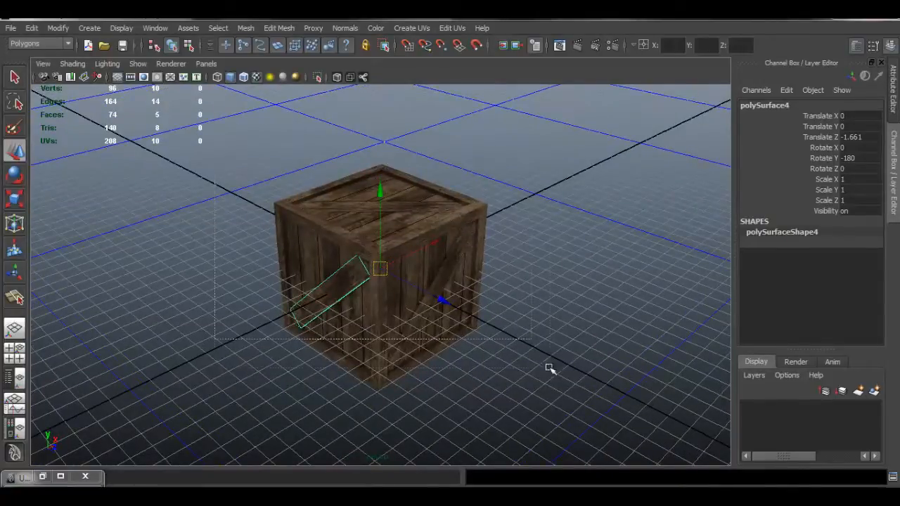
shift+click(400, 232)
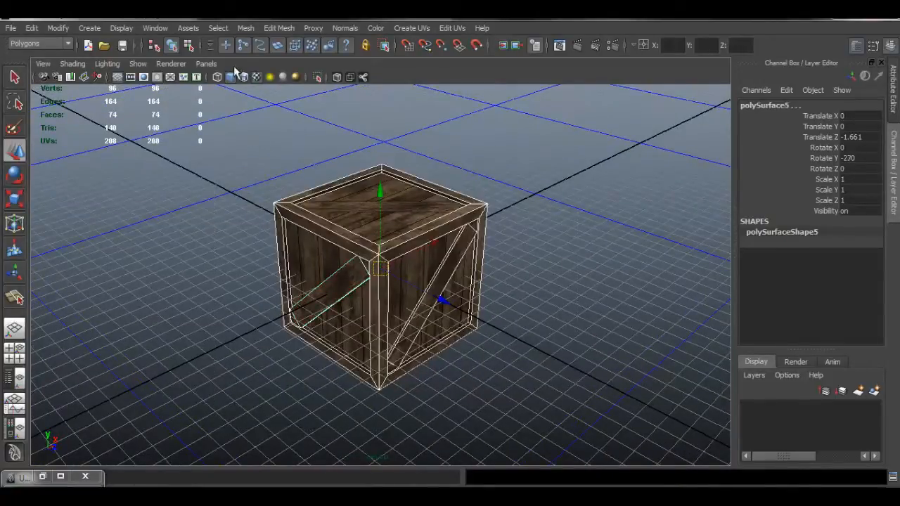
click(245, 28)
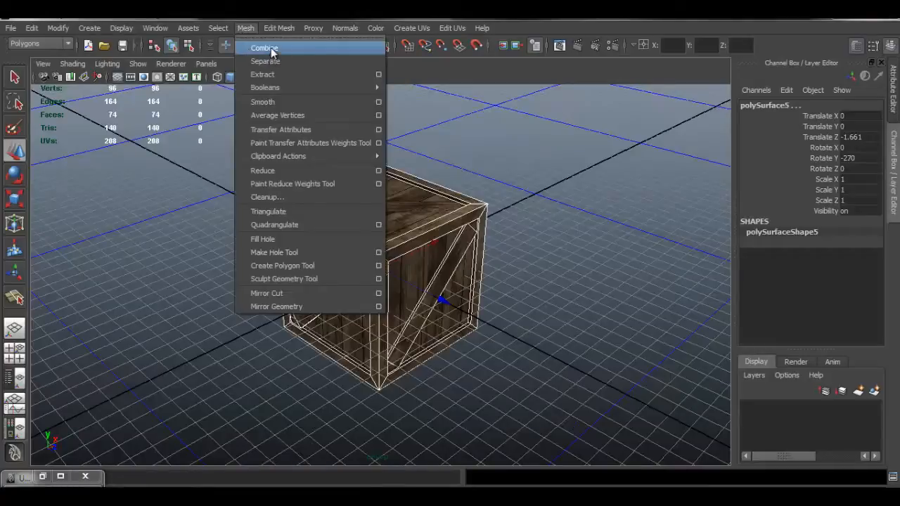
click(270, 48)
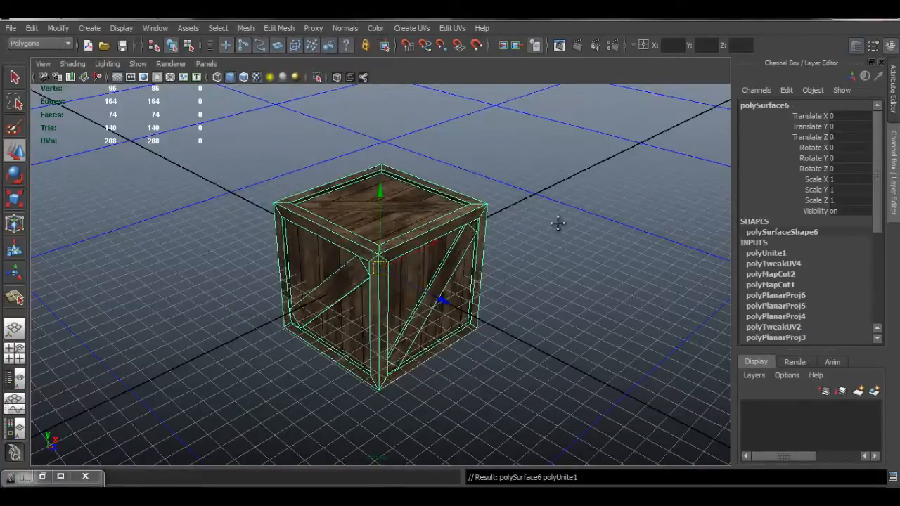
Step: Deselect the combined crate and examine its wood texture up close on the top, corners and side panels
alt+middle_drag(402, 238, 354, 220)
alt+right_drag(354, 220, 428, 249)
alt+drag(428, 250, 580, 208)
click(580, 208)
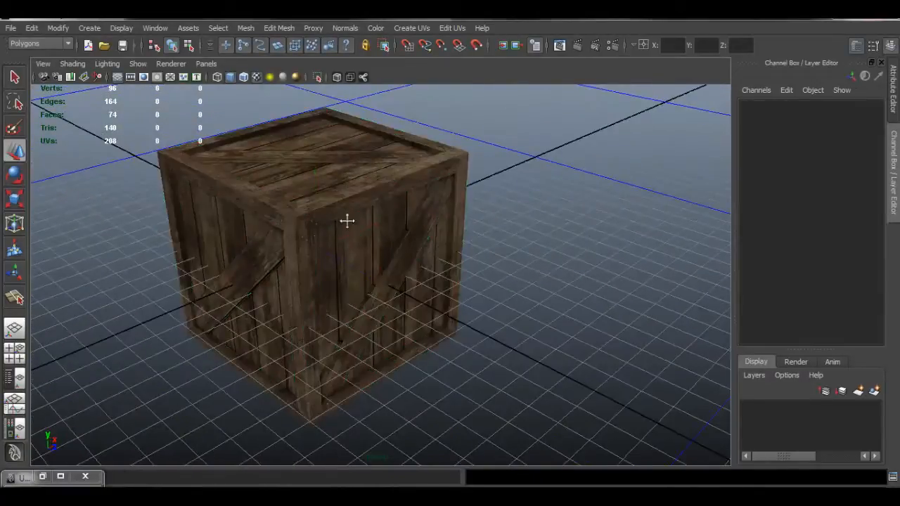
alt+middle_drag(345, 220, 433, 179)
alt+right_drag(313, 217, 402, 237)
alt+drag(402, 237, 377, 253)
alt+right_drag(378, 253, 432, 233)
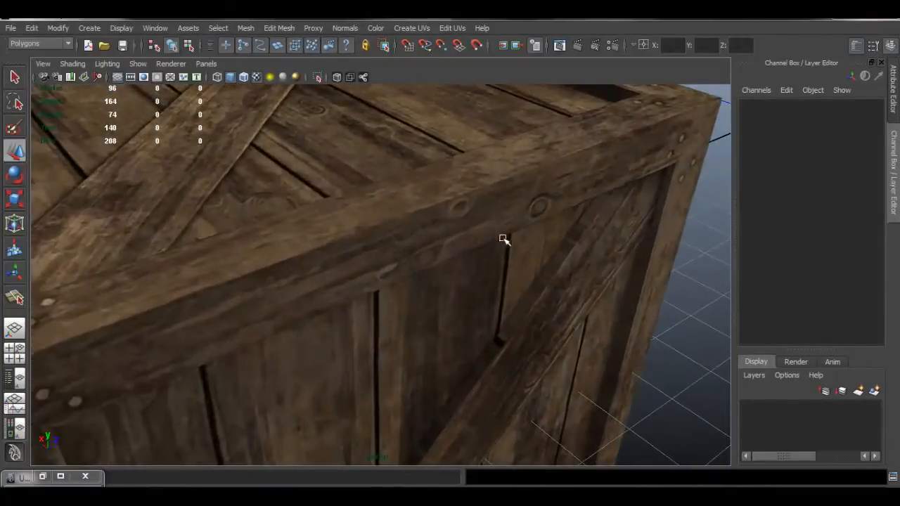
alt+drag(524, 248, 277, 245)
alt+right_drag(441, 257, 311, 237)
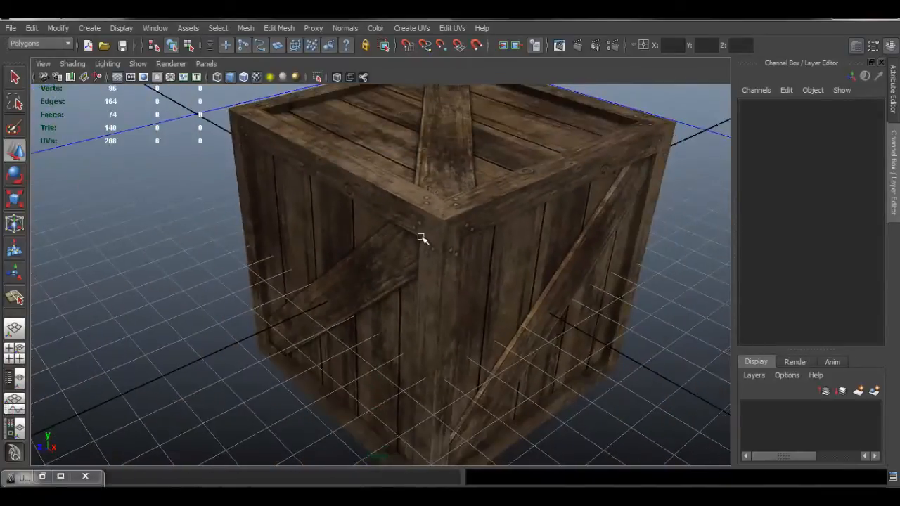
alt+drag(422, 237, 371, 226)
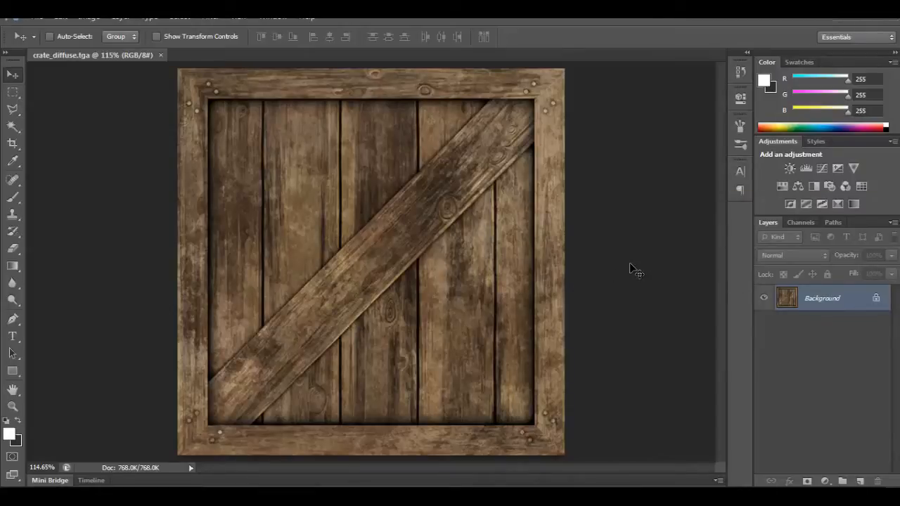
Step: Switch to Photoshop, desaturate the crate_diffuse.tga texture and convert it to a normal map with the NVIDIA NormalMapFilter
key(ctrl+shift+u)
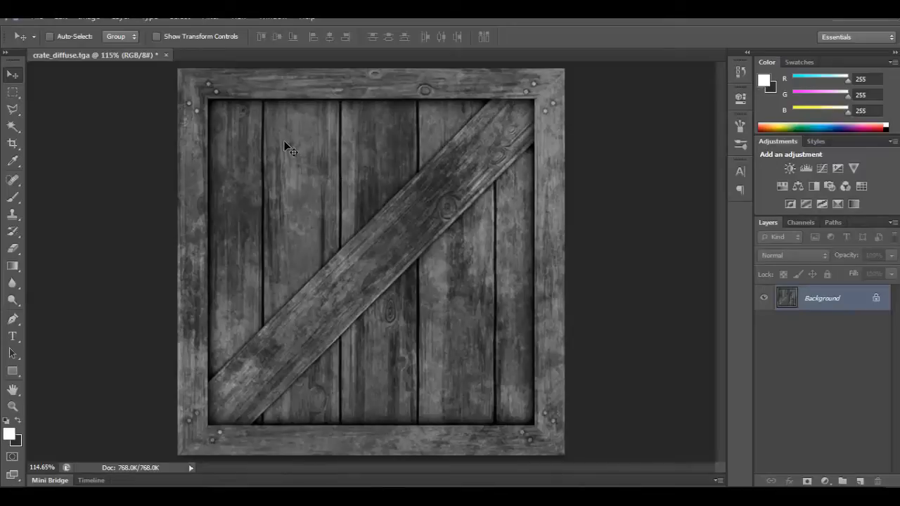
click(211, 18)
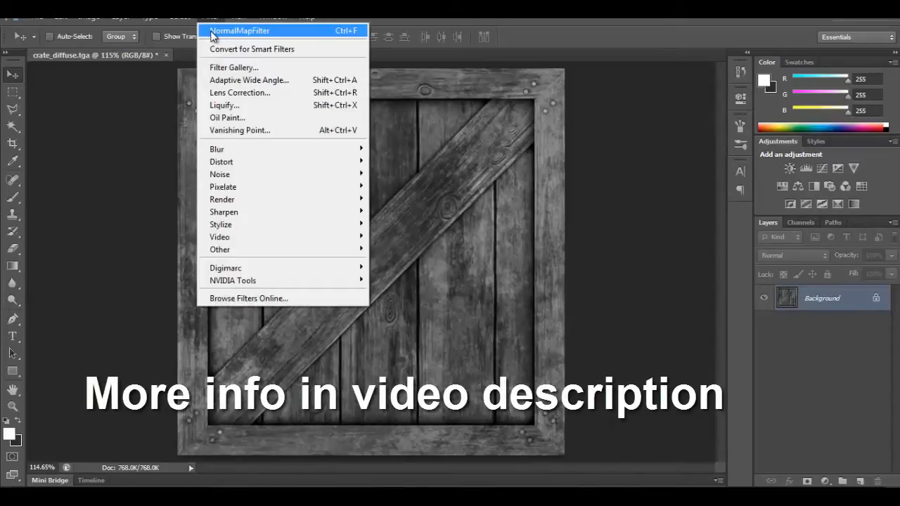
mouse_move(265, 286)
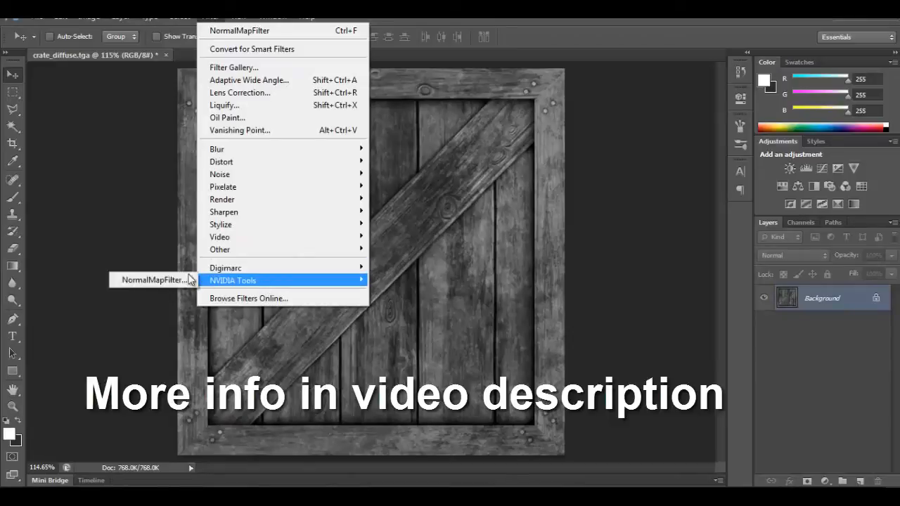
click(143, 280)
drag(225, 59, 234, 60)
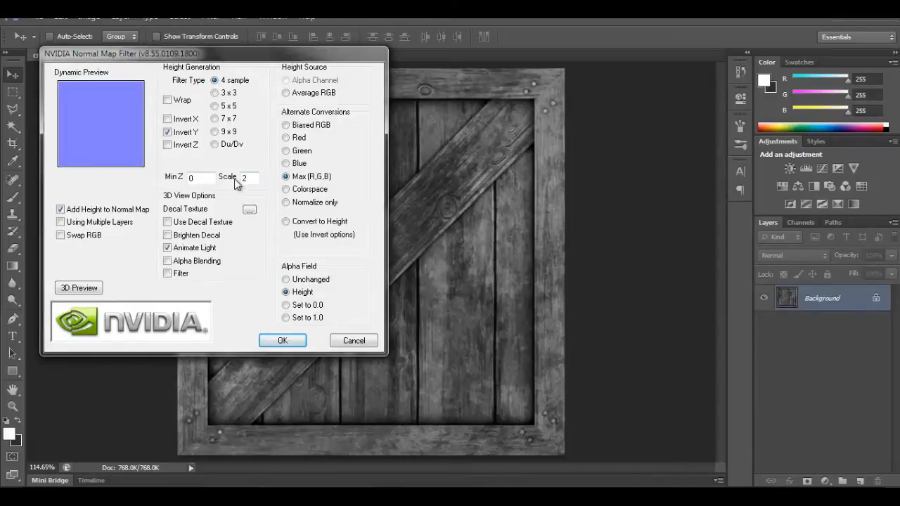
drag(254, 179, 209, 180)
click(285, 340)
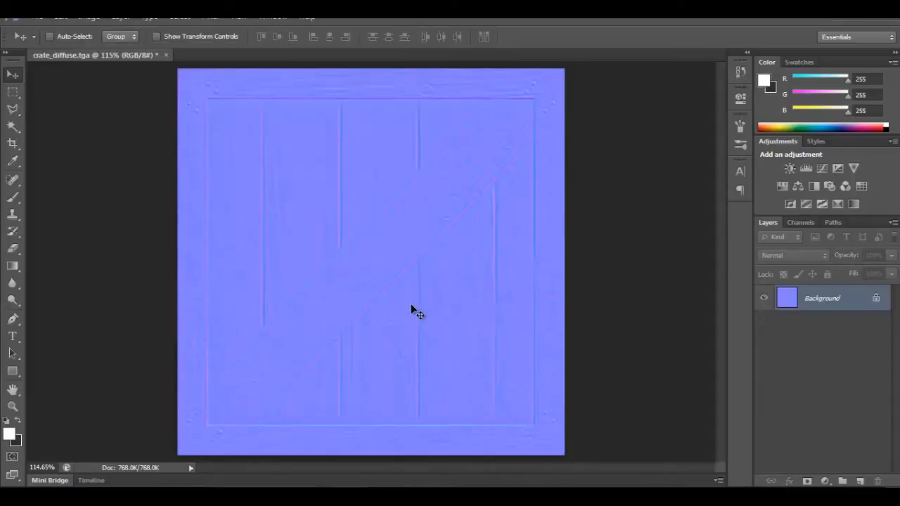
Step: Duplicate the normal map's Background layer and set the copy's blending mode to Overlay
ctrl+drag(428, 292, 460, 300)
drag(518, 279, 497, 217)
key(ctrl+0)
right_click(822, 302)
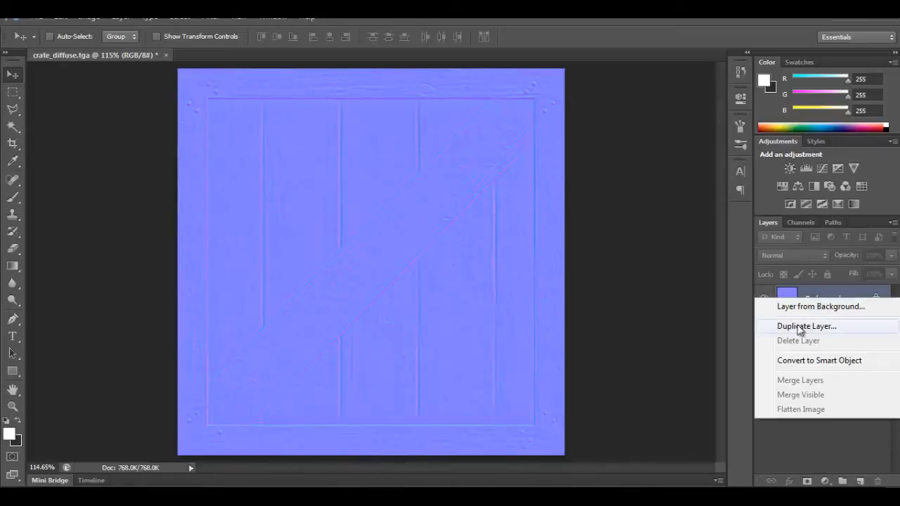
click(815, 326)
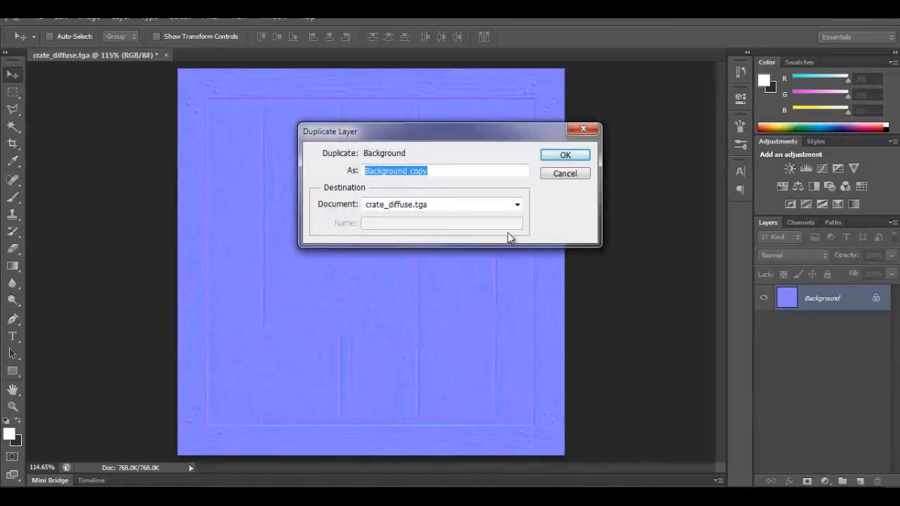
click(559, 158)
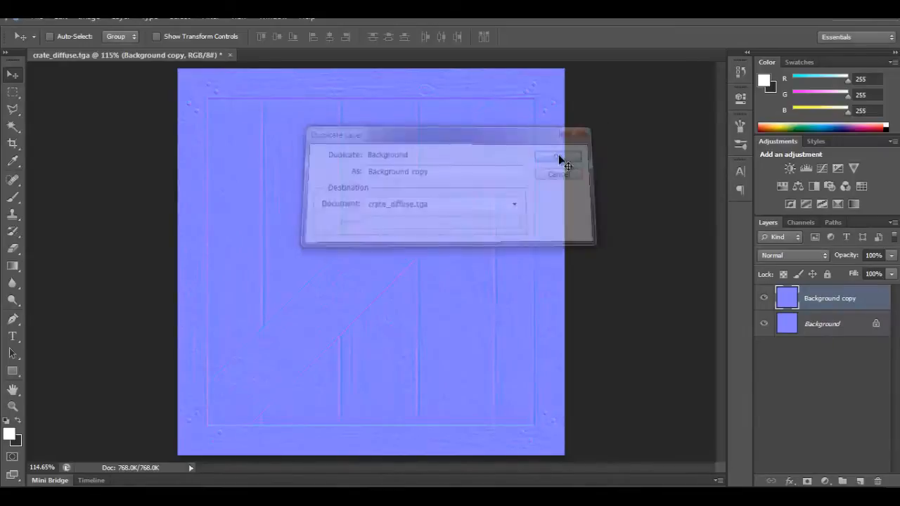
click(794, 256)
click(770, 172)
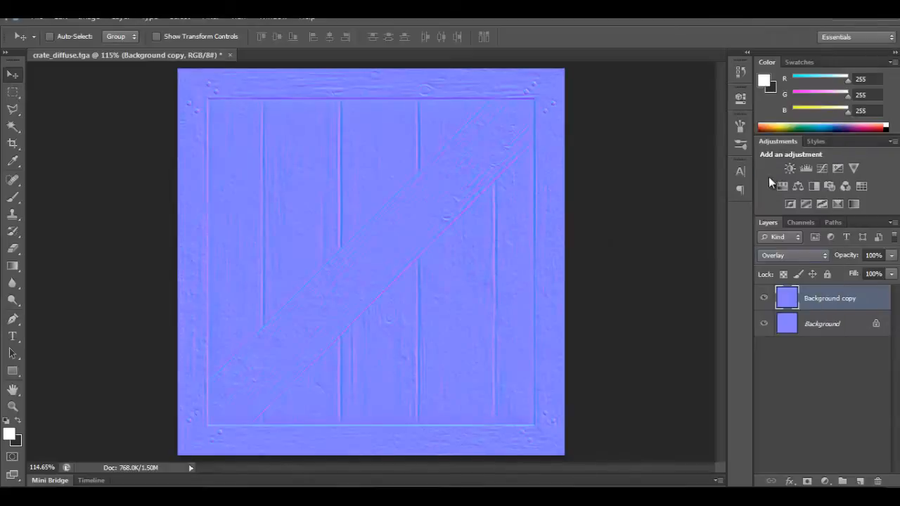
Step: Compare the normal map detail with and without the Overlay copy and flatten the image
alt+scroll(563, 253, up, 5)
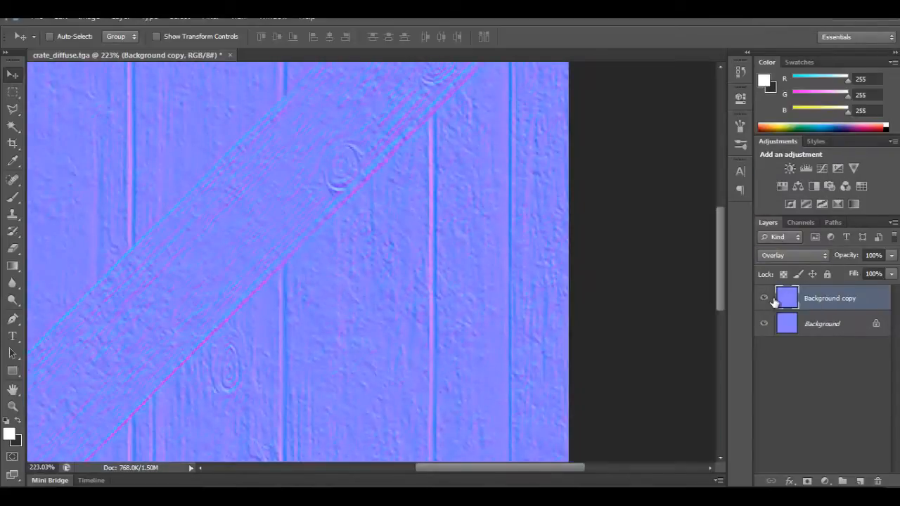
click(765, 299)
click(765, 299)
alt+scroll(470, 273, down, 5)
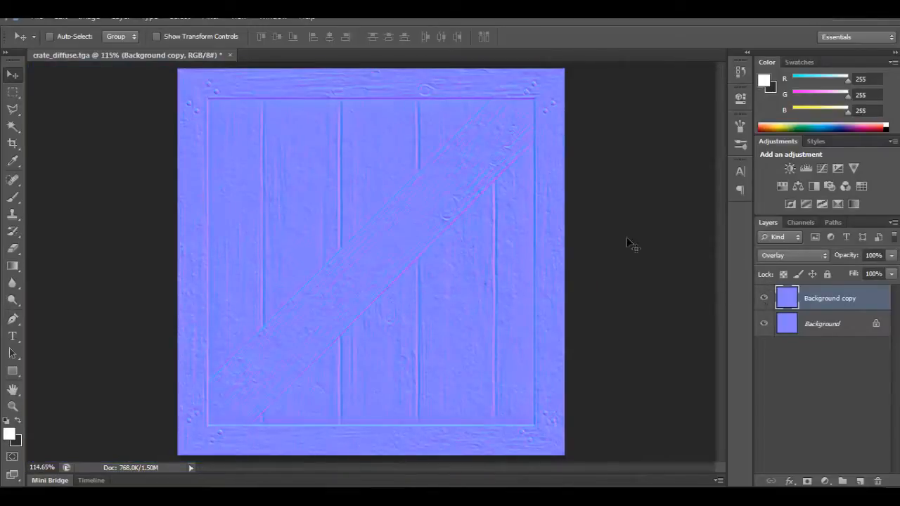
click(117, 18)
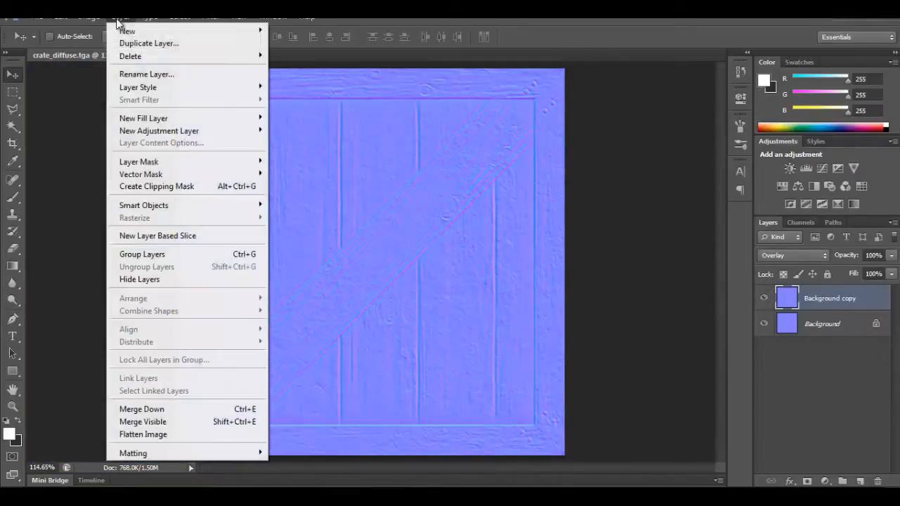
click(181, 434)
Step: Save the normal map as a new Targa file named crate_normal in the crate folder
click(39, 18)
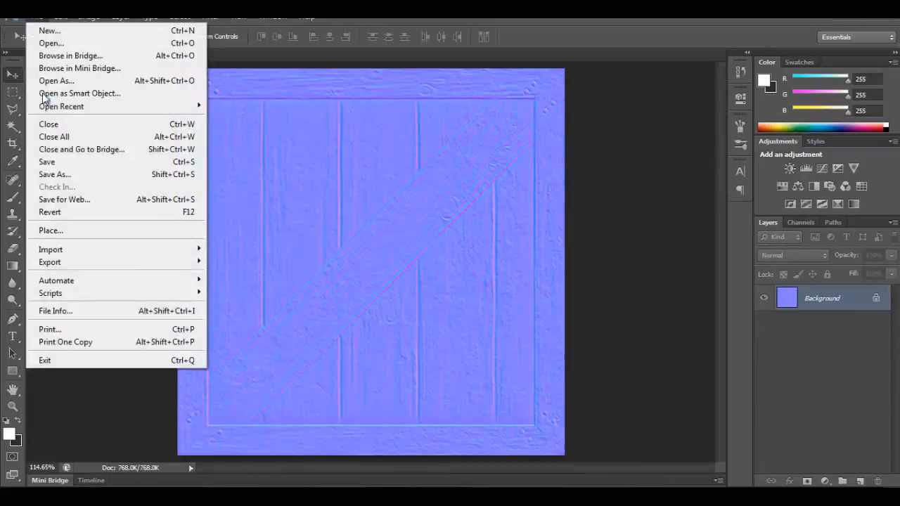
click(80, 176)
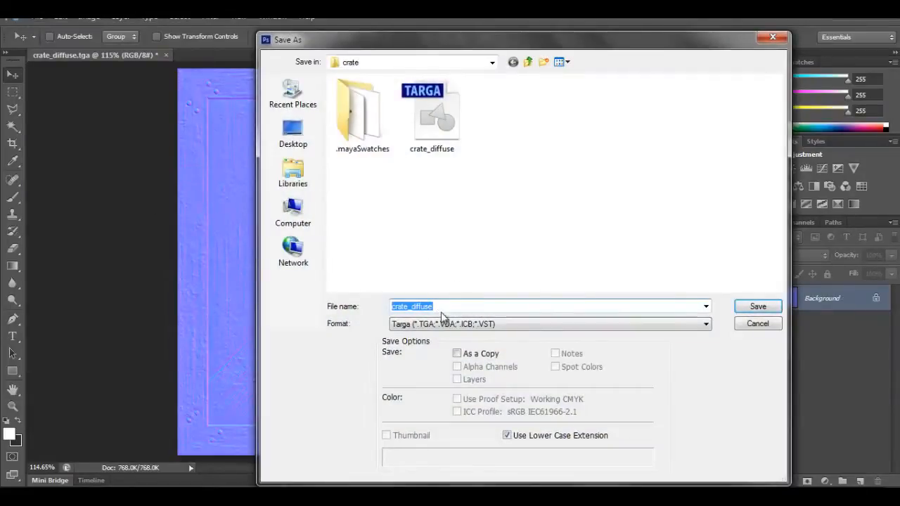
click(447, 306)
key(BackSpace)
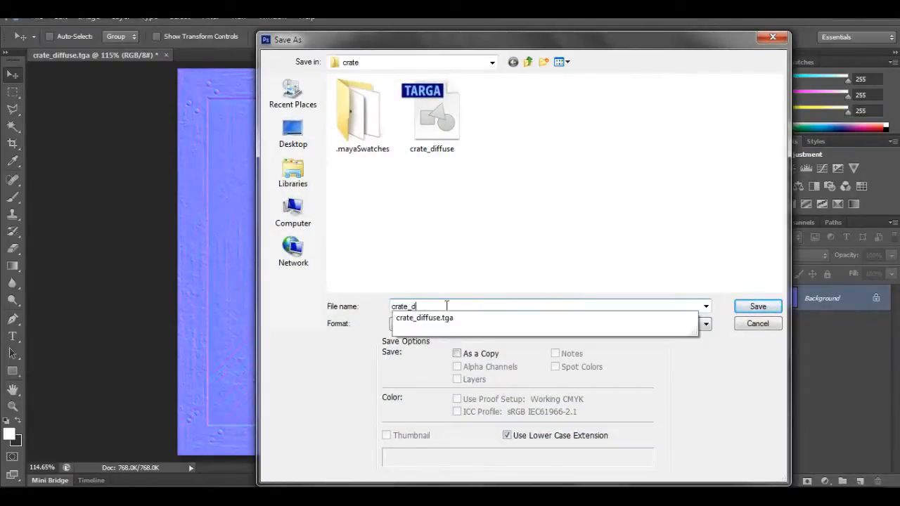
text(normal)
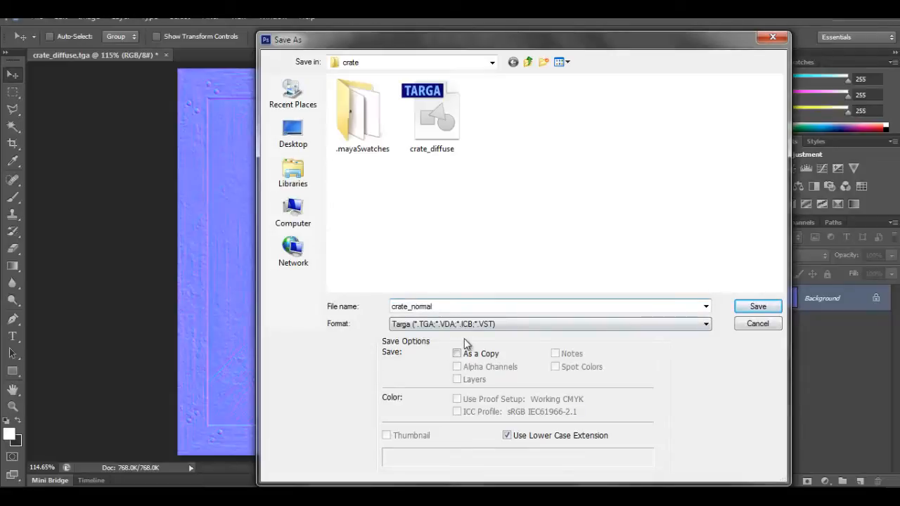
click(761, 306)
click(480, 170)
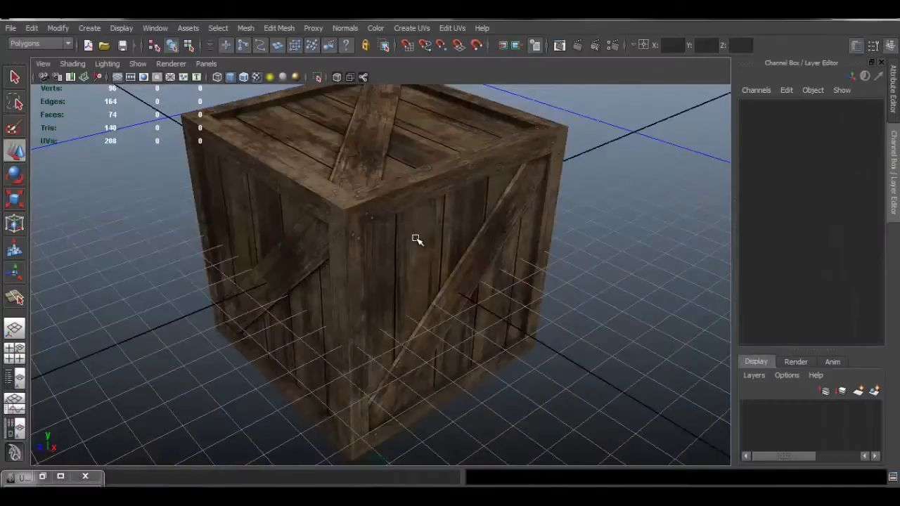
Step: Switch to Maya, select the combined crate, show its attributes and delete its construction history
click(416, 241)
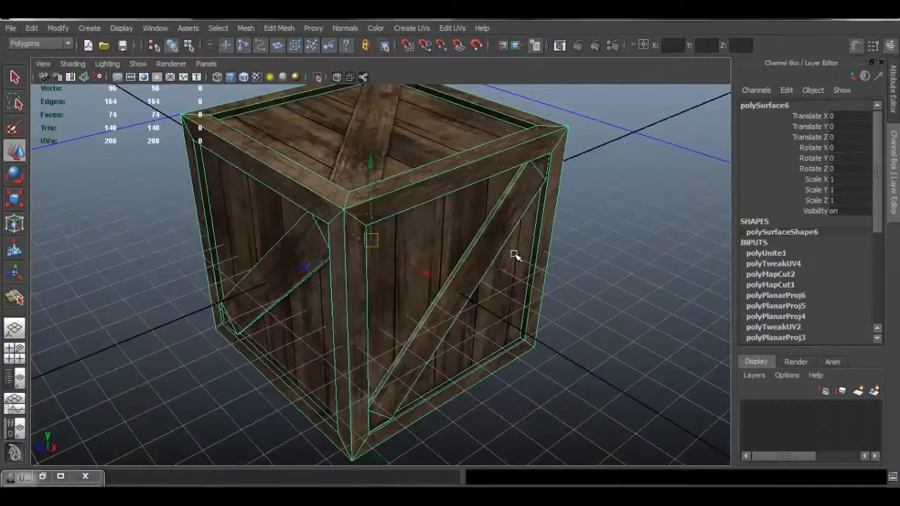
alt+drag(534, 308, 554, 286)
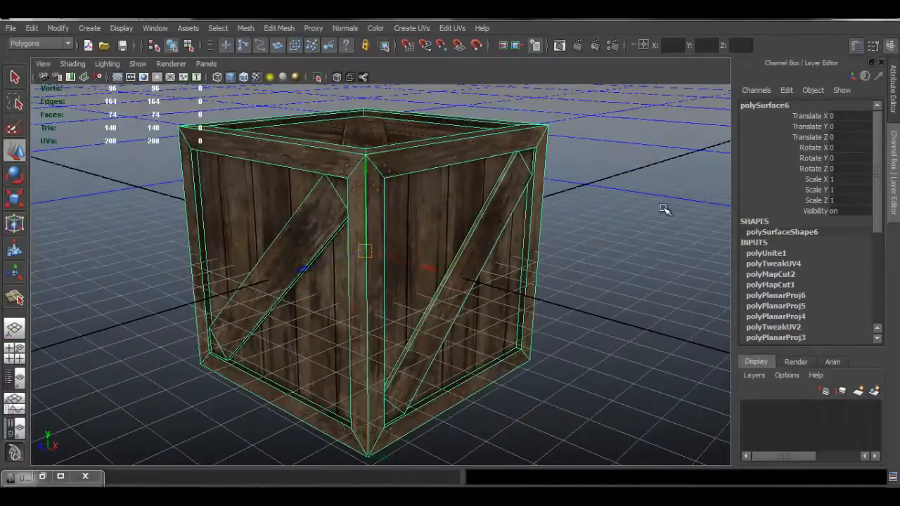
click(895, 97)
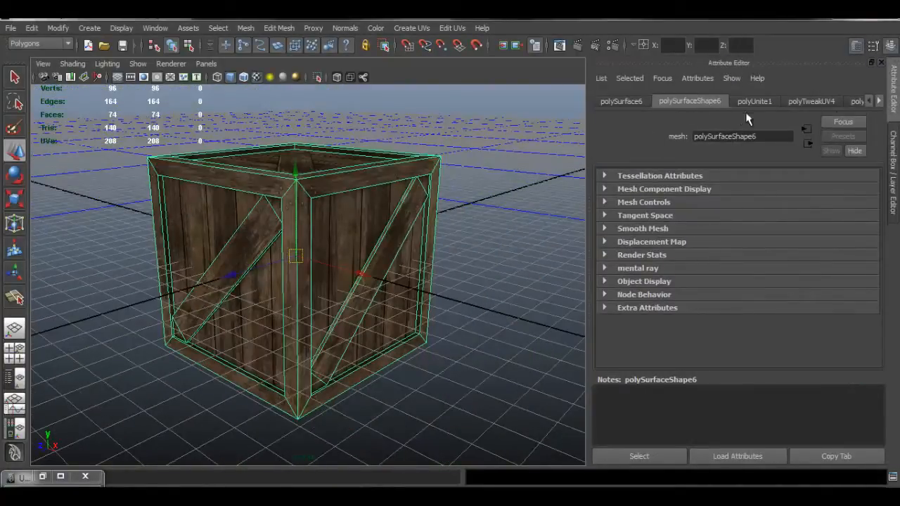
click(31, 28)
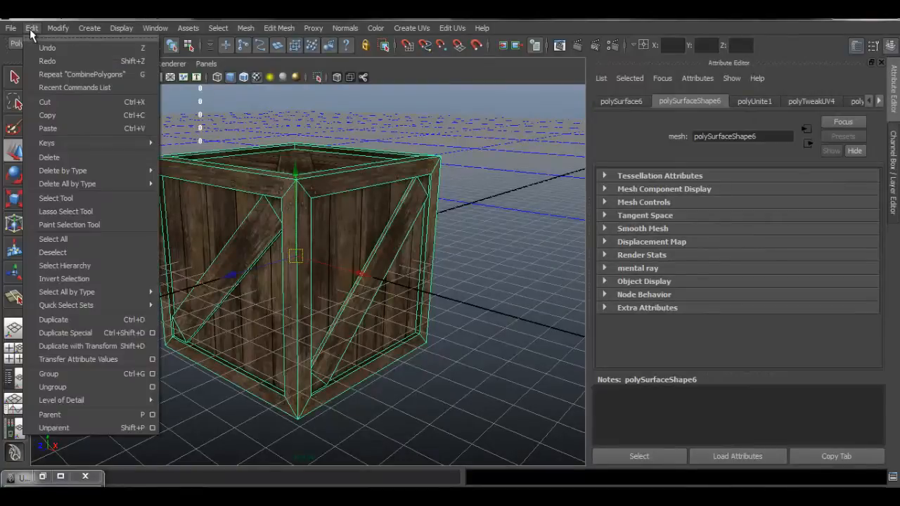
mouse_move(134, 182)
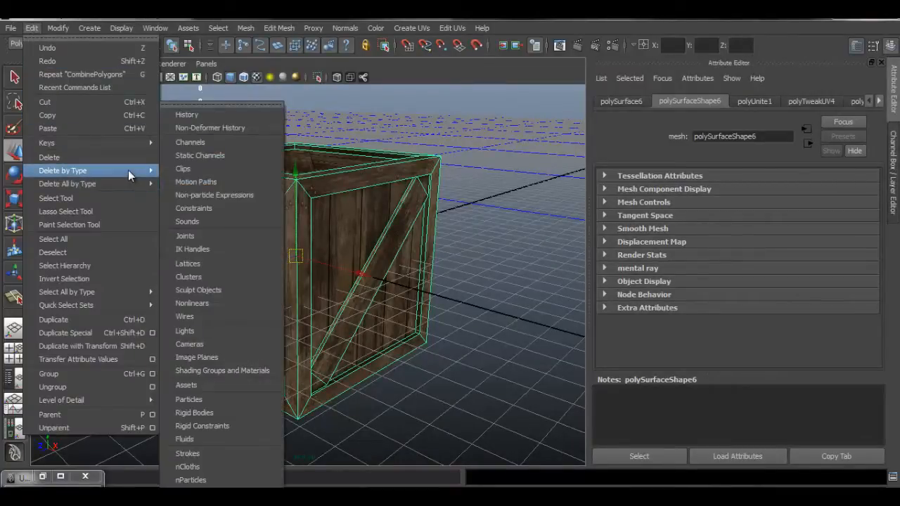
click(192, 180)
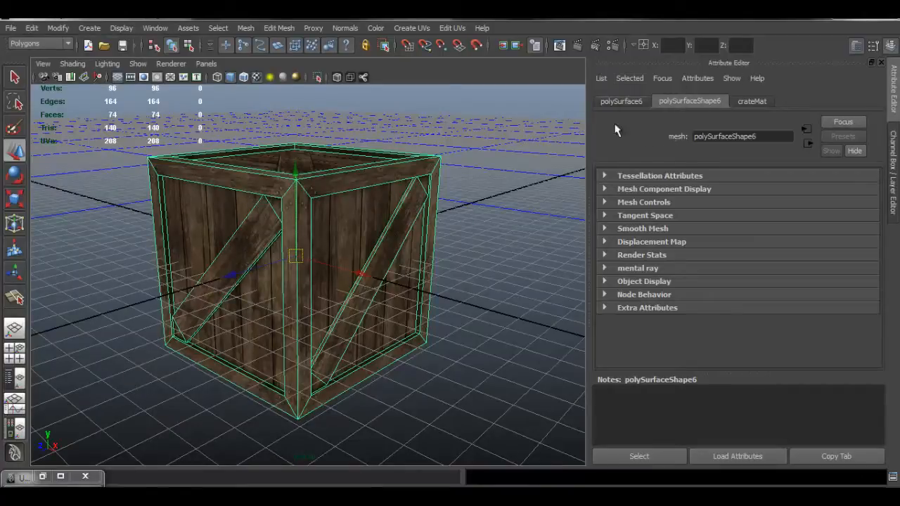
Step: Connect a File texture to crateMat's Bump Mapping and set the bump node to be used as Tangent Space Normals
click(751, 102)
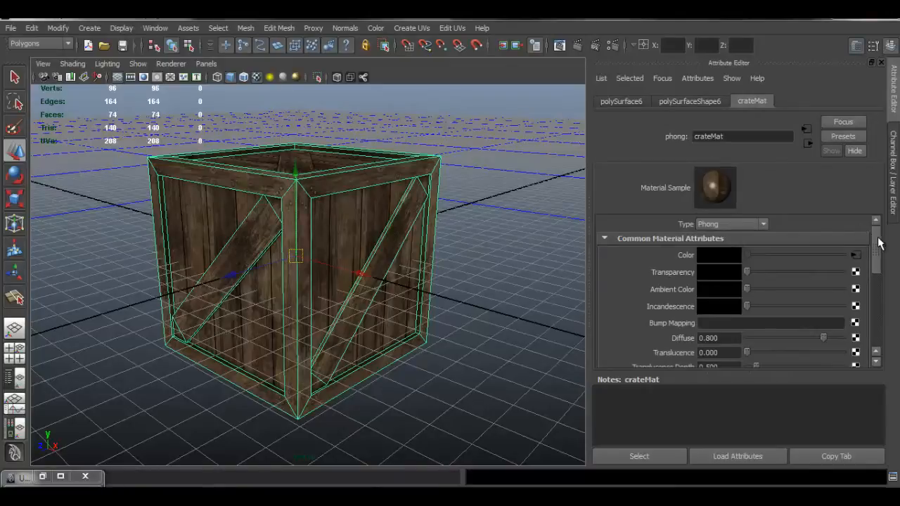
drag(878, 238, 878, 248)
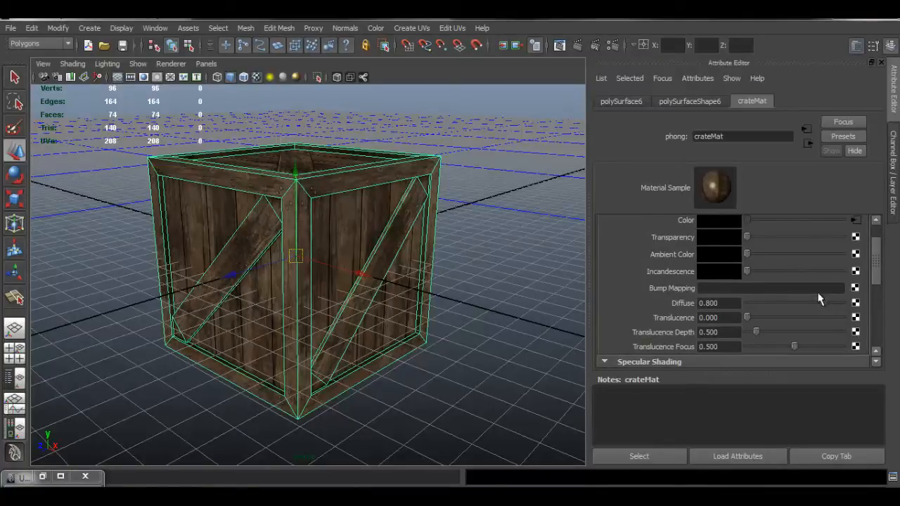
click(855, 288)
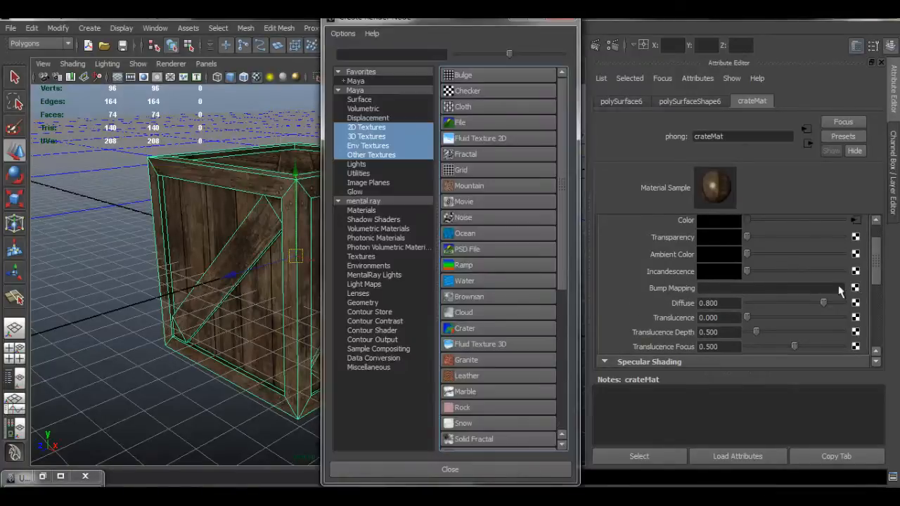
click(457, 123)
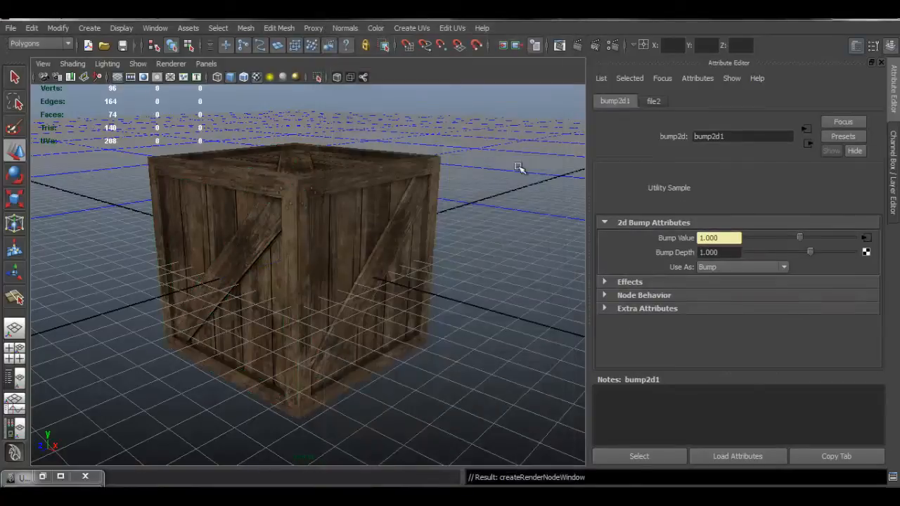
click(768, 270)
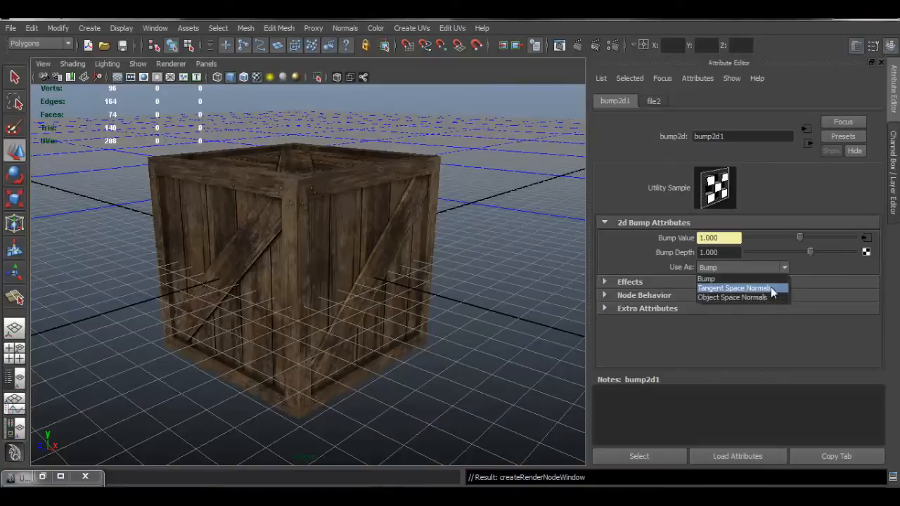
click(763, 289)
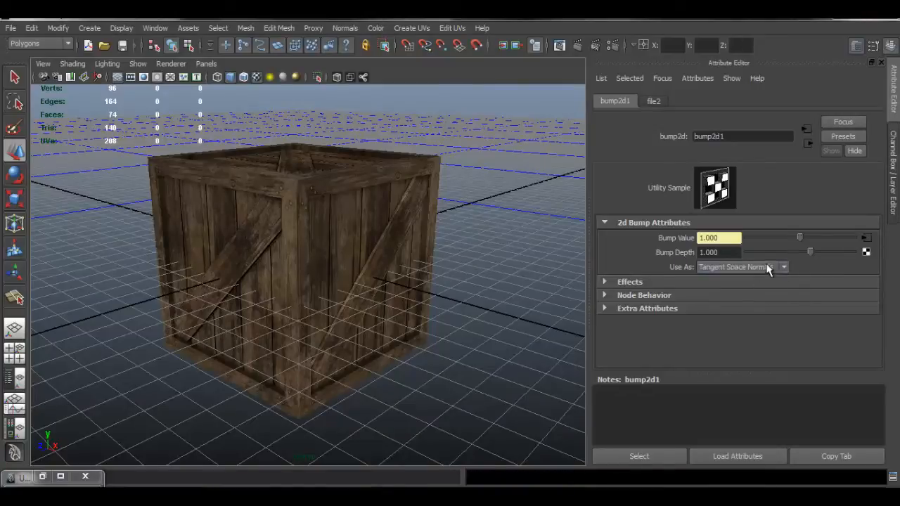
Step: Load crate_normal.tga from the crate folder as the image of the bump's file texture
click(866, 239)
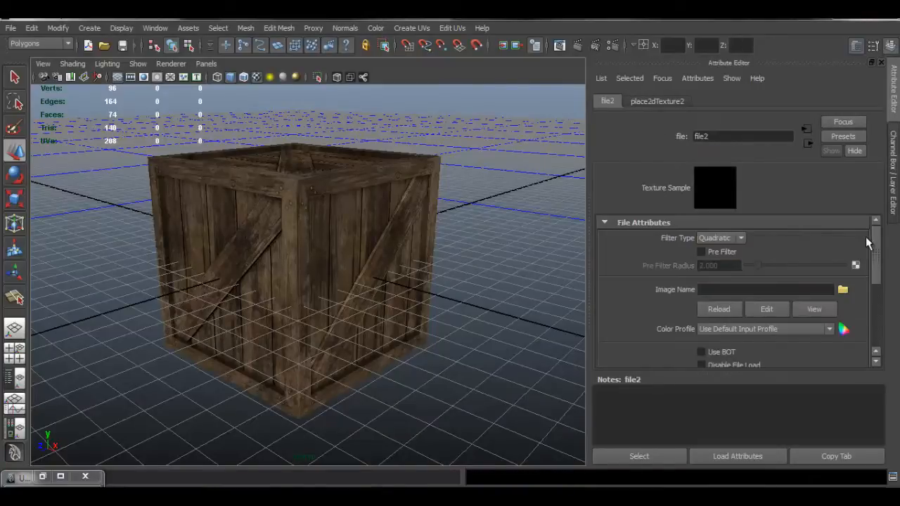
click(843, 291)
click(355, 150)
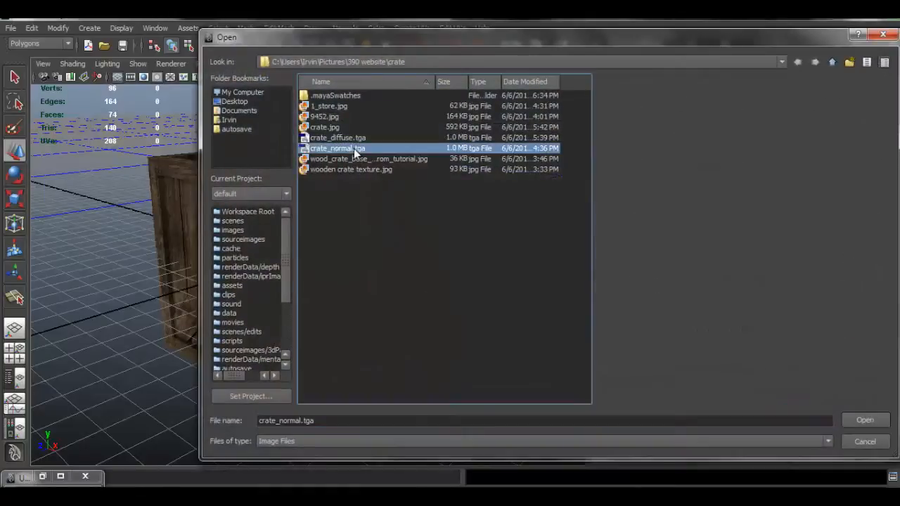
click(879, 419)
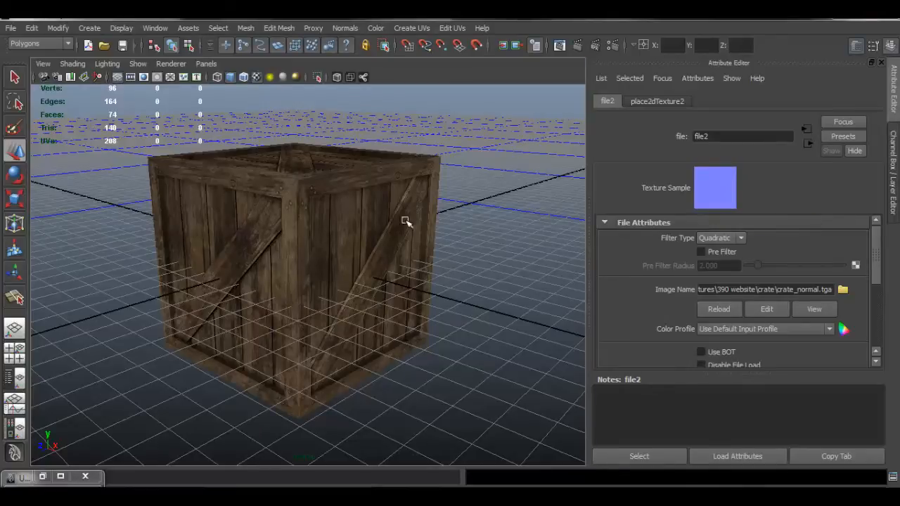
Step: Inspect the textured crate up close and switch the viewport to High Quality Rendering
alt+drag(327, 210, 357, 223)
alt+right_drag(253, 232, 379, 202)
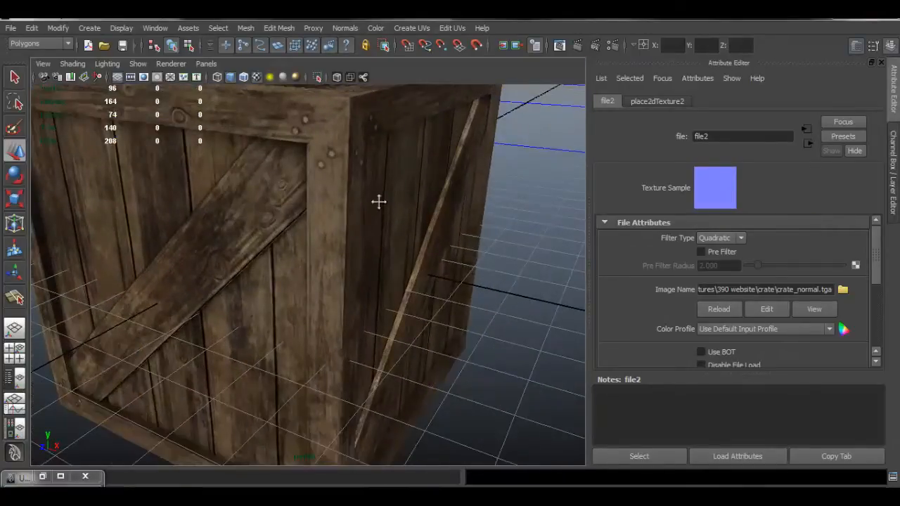
alt+drag(379, 202, 394, 243)
alt+drag(322, 166, 364, 181)
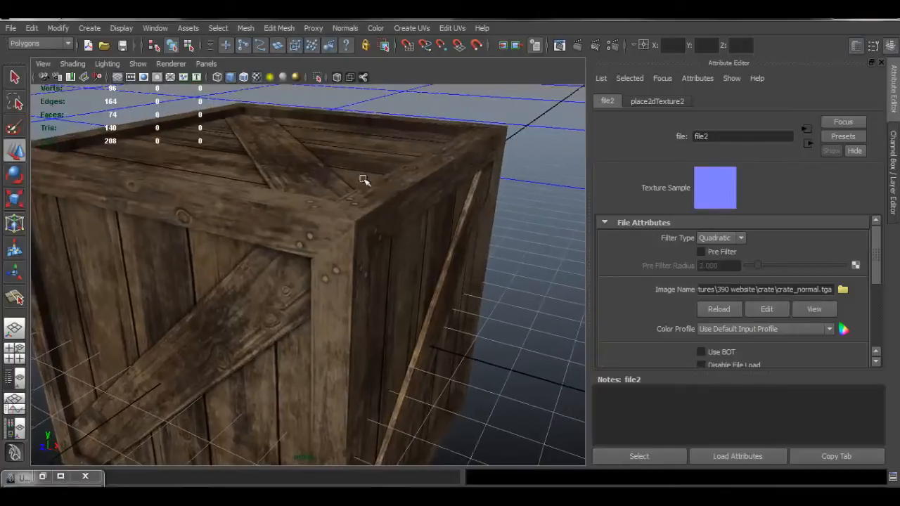
alt+right_drag(365, 181, 313, 130)
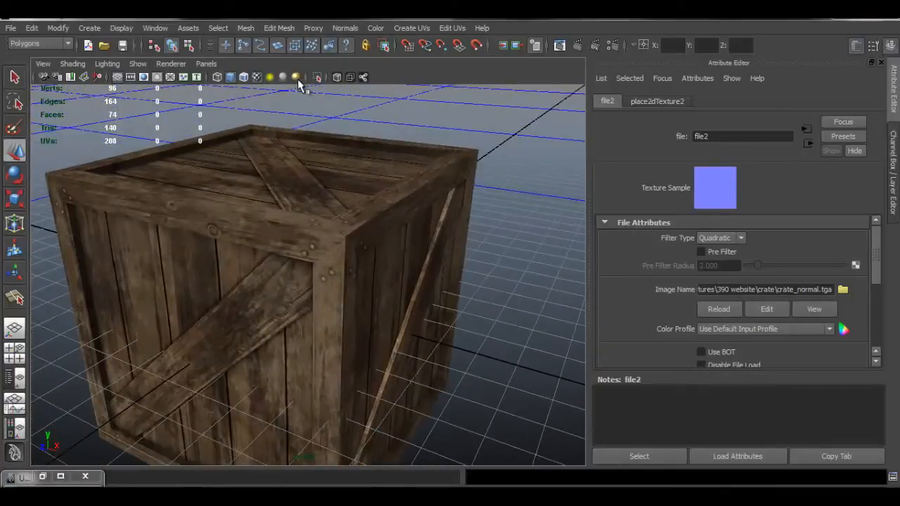
click(171, 64)
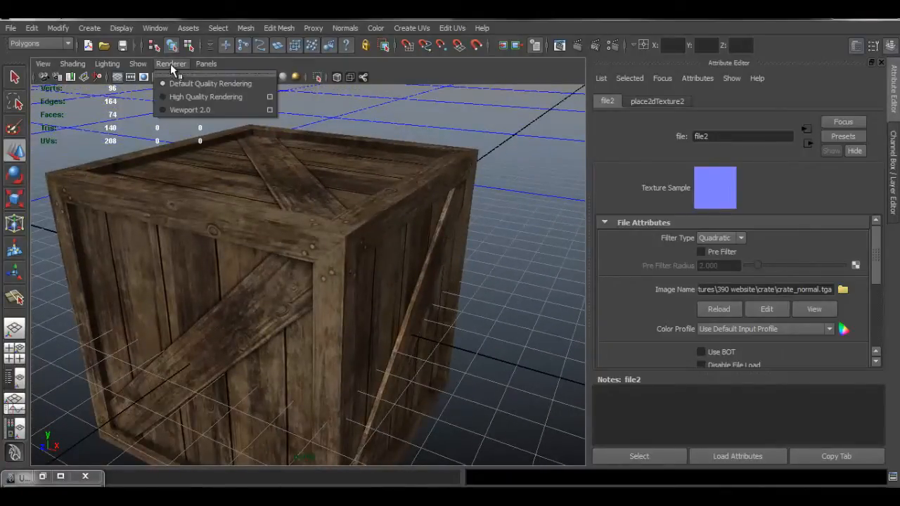
click(206, 64)
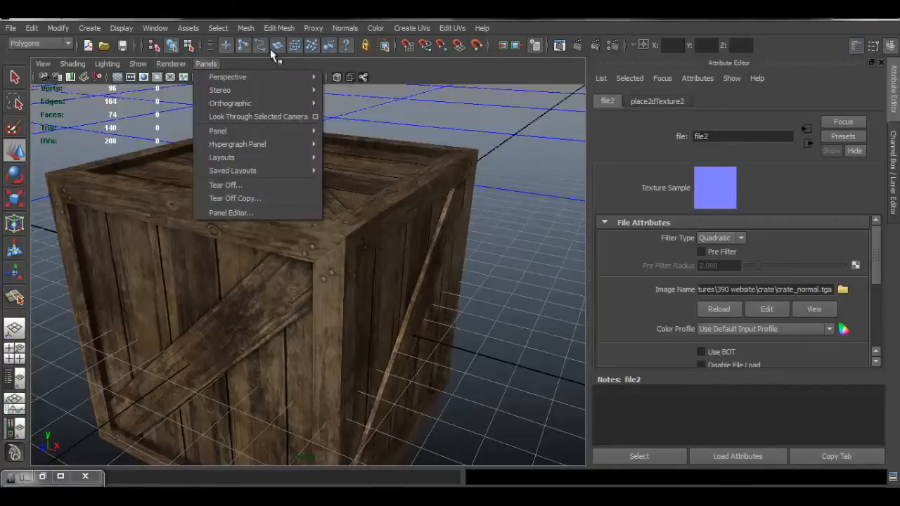
click(345, 61)
click(298, 76)
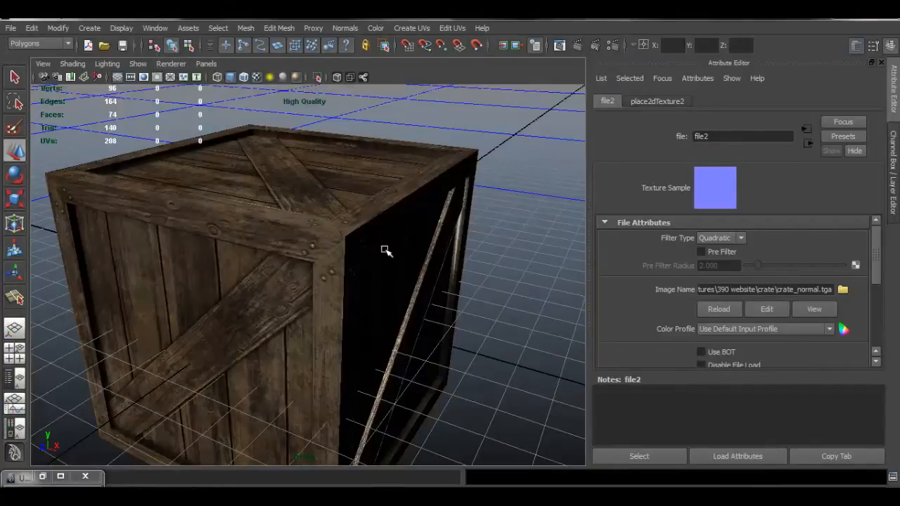
Step: Examine how the normal map and its shine look on the crate's top, sides and underside from several angles
alt+drag(327, 245, 340, 221)
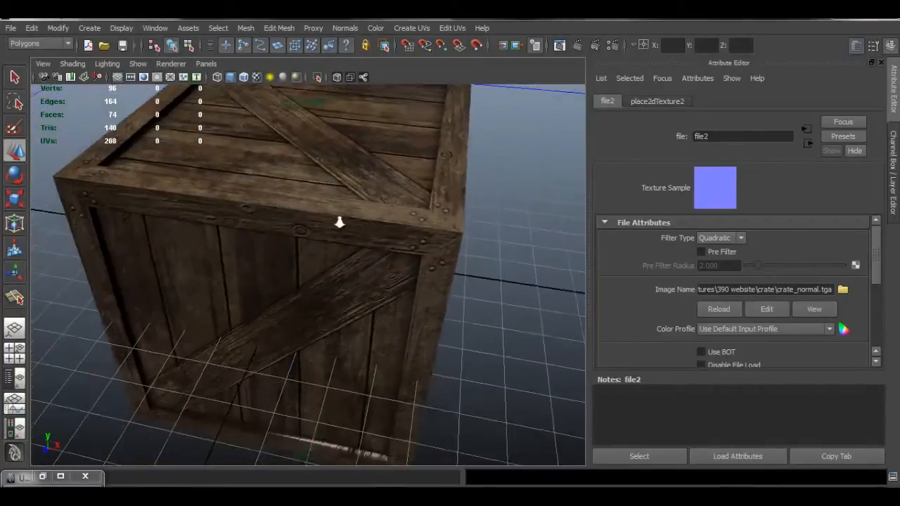
alt+right_drag(339, 221, 366, 245)
alt+drag(366, 246, 507, 237)
alt+middle_drag(422, 251, 290, 328)
alt+right_drag(377, 246, 501, 268)
alt+middle_drag(391, 215, 462, 263)
alt+drag(458, 263, 438, 204)
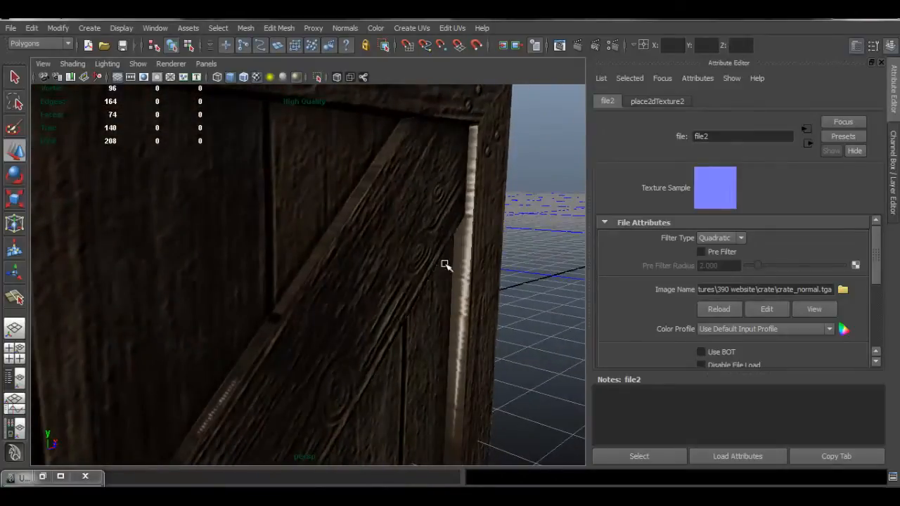
alt+drag(445, 266, 482, 296)
alt+right_drag(482, 295, 338, 265)
alt+drag(338, 265, 246, 277)
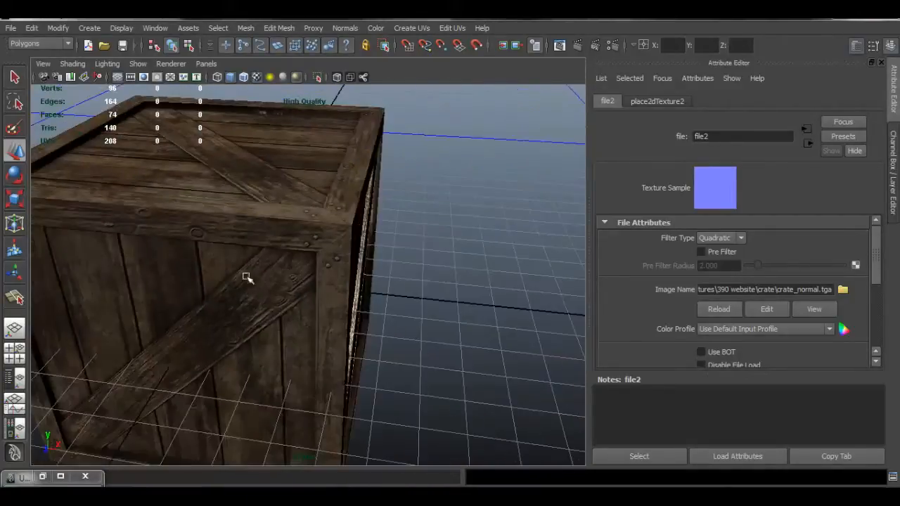
alt+middle_drag(246, 278, 277, 253)
alt+right_drag(277, 253, 406, 277)
alt+drag(406, 277, 407, 244)
alt+right_drag(408, 243, 342, 232)
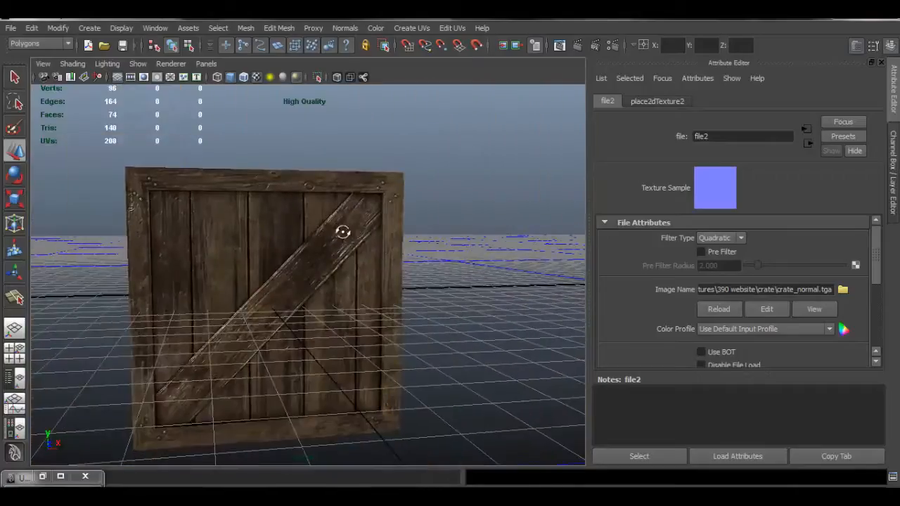
alt+drag(343, 232, 329, 224)
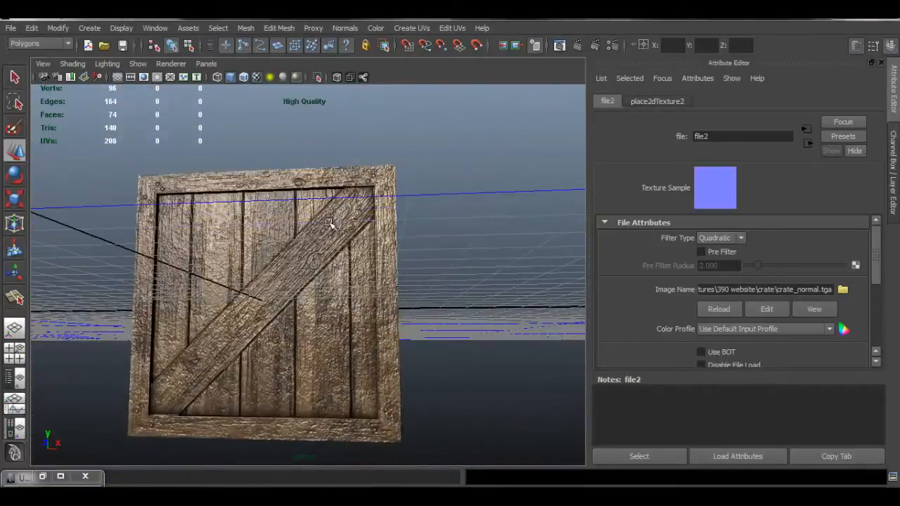
alt+middle_drag(329, 224, 357, 217)
alt+right_drag(358, 216, 277, 235)
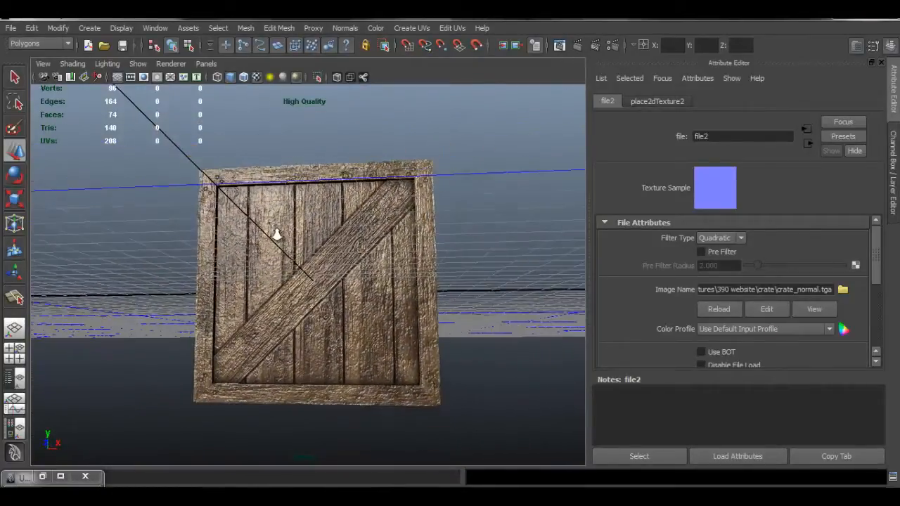
alt+drag(277, 234, 340, 277)
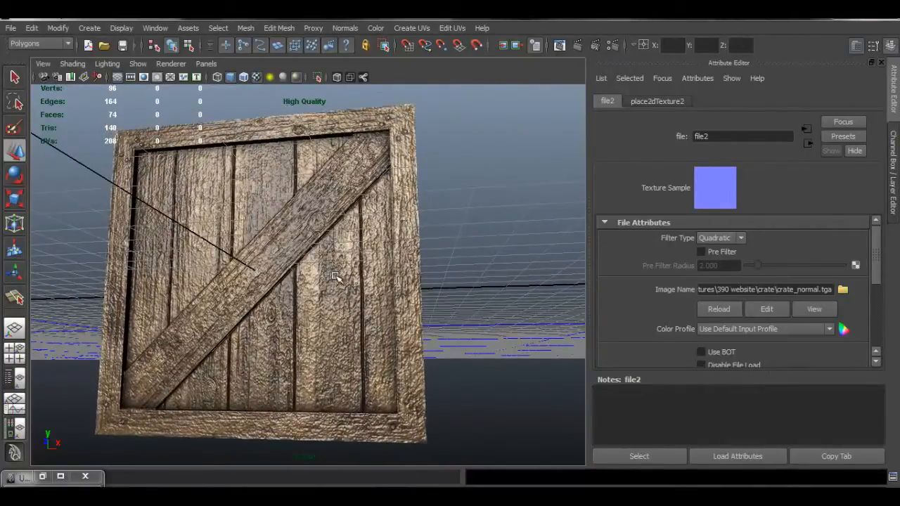
alt+drag(397, 285, 373, 289)
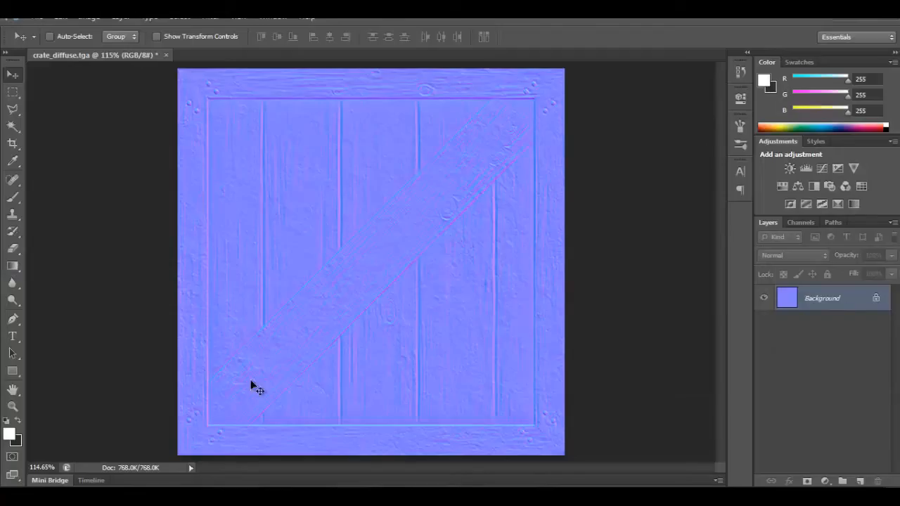
Step: In Photoshop, undo the flattening, the Overlay copy and the normal map filter, back to the grayscale crate texture
key(ctrl+alt+z)
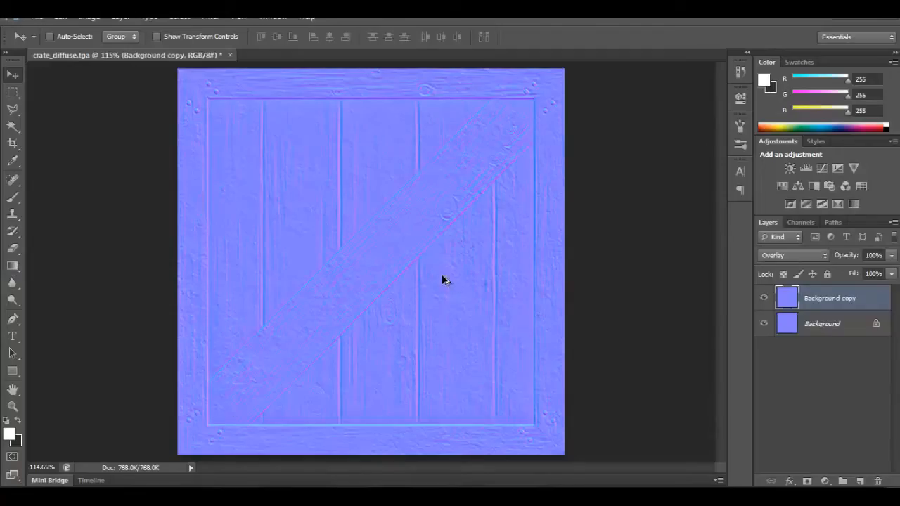
key(ctrl+alt+z)
key(ctrl+alt+z)
key(ctrl+alt+z)
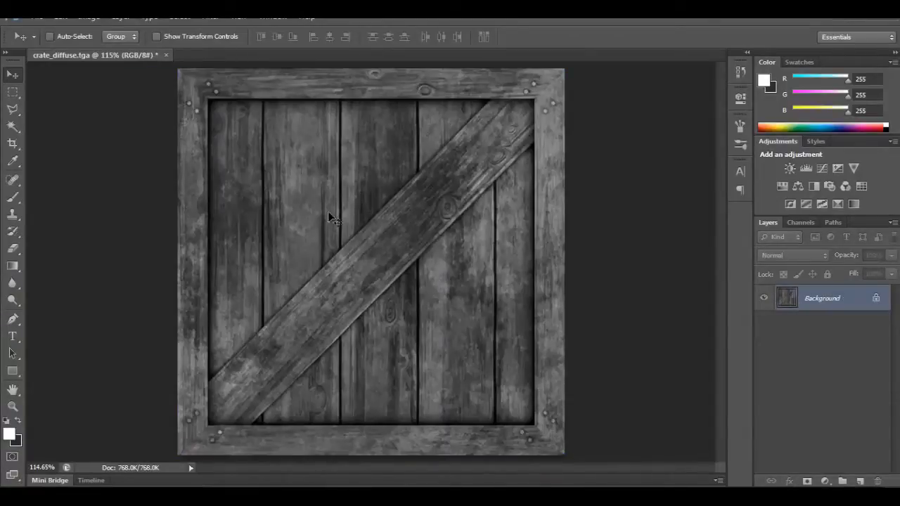
Step: Darken the grayscale crate texture with a Levels adjustment, setting the midtone input level to 0.34
key(ctrl+l)
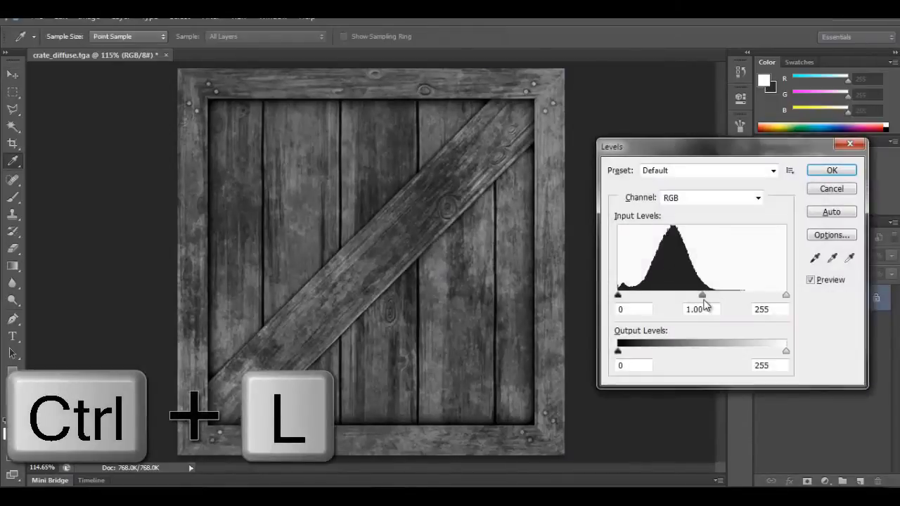
drag(703, 298, 754, 296)
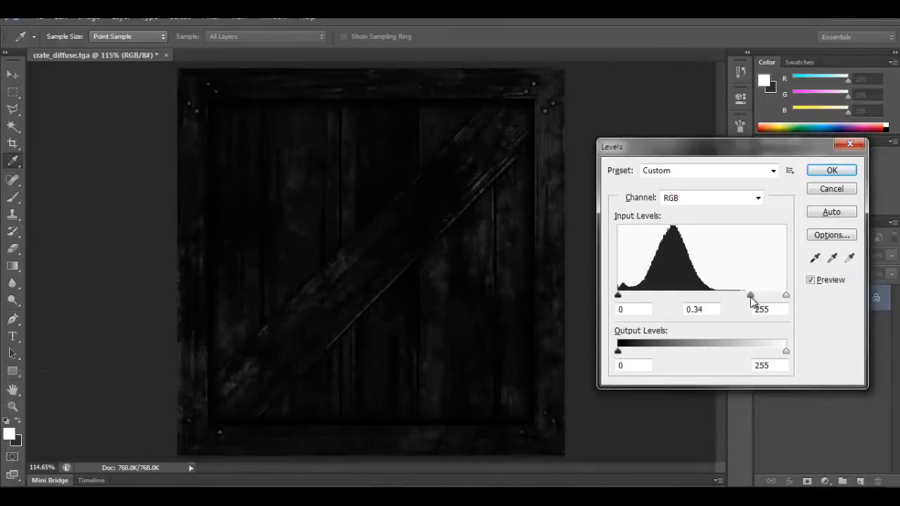
click(832, 171)
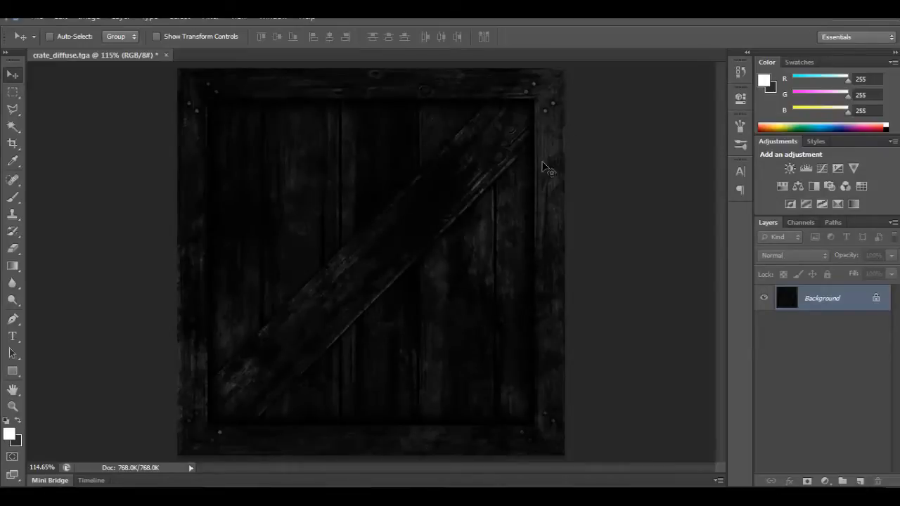
Step: Save the darkened texture as a Targa copy named crate_specular in the crate folder at 32 bits/pixel
click(39, 17)
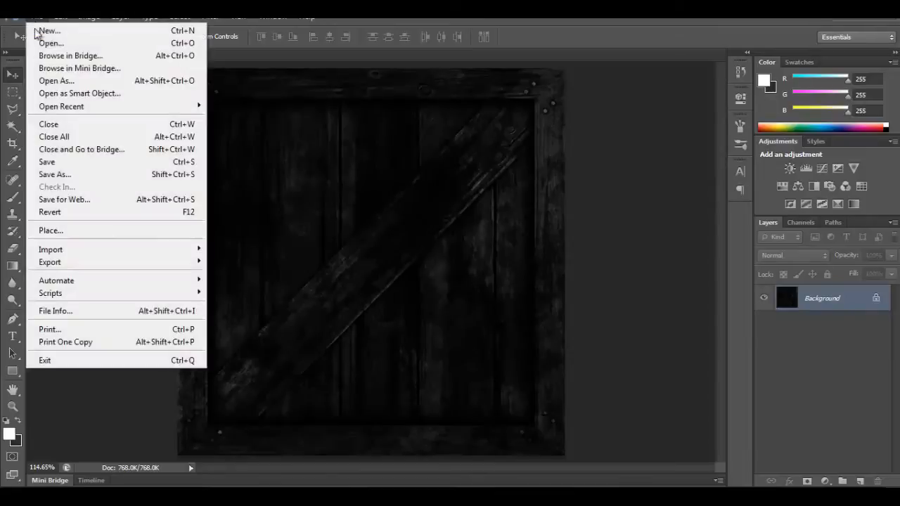
click(71, 174)
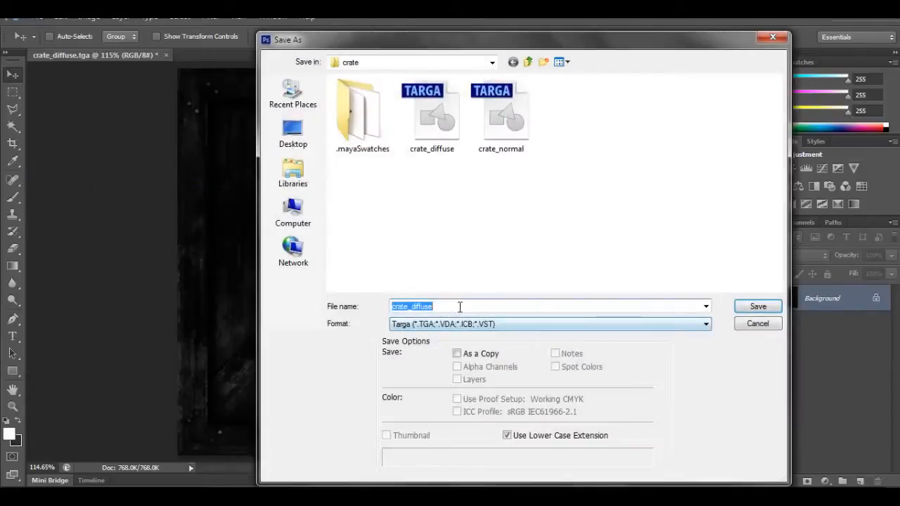
click(457, 305)
key(BackSpace)
key(BackSpace)
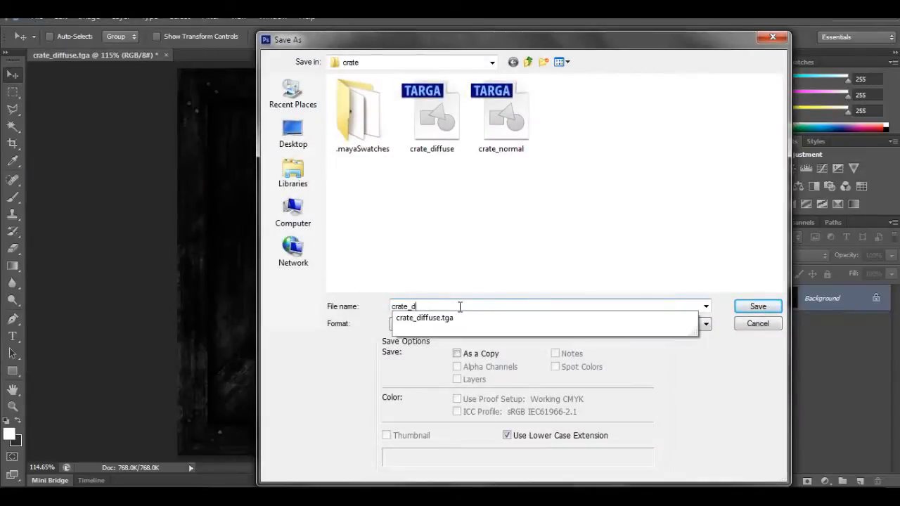
key(BackSpace)
text(specular)
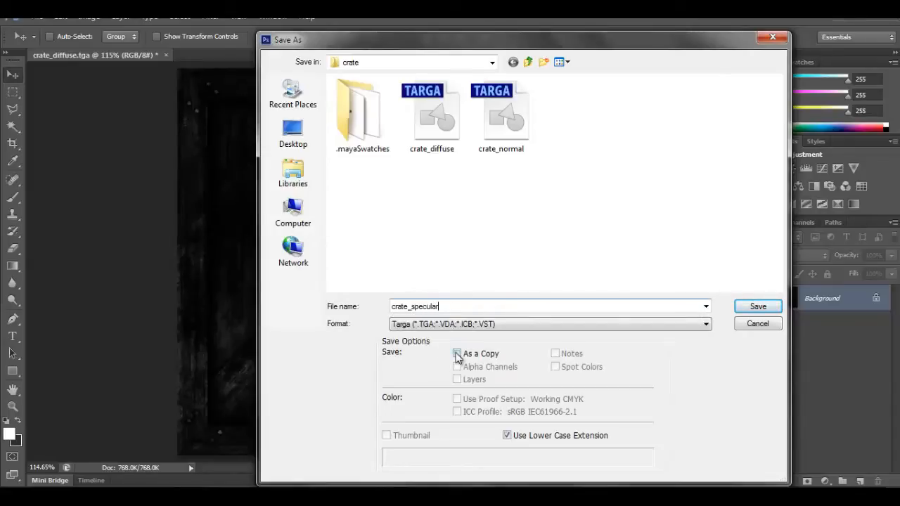
click(458, 353)
click(748, 306)
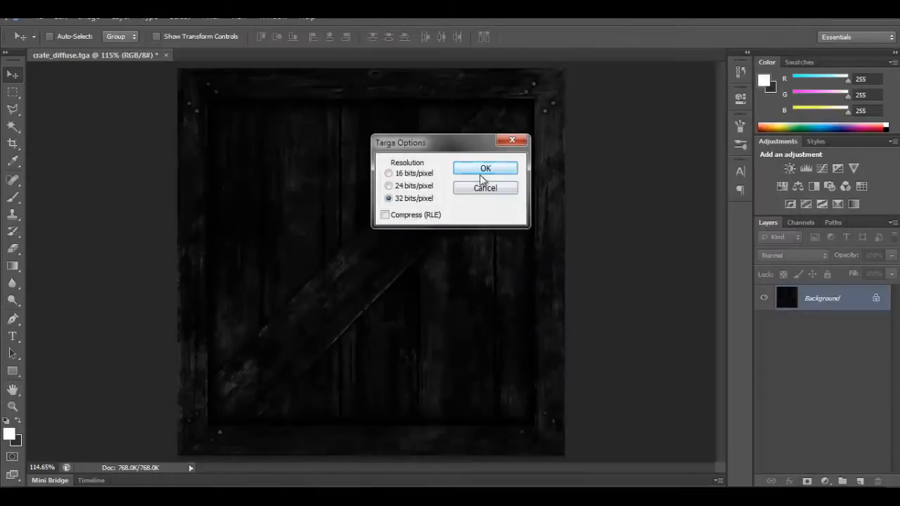
click(486, 167)
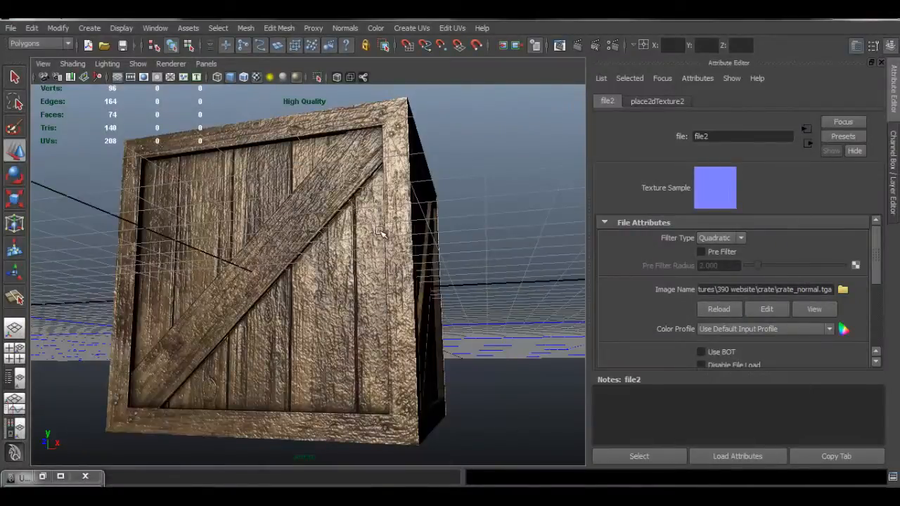
Step: Connect a file texture using crate_specular.tga from the crate folder to the Specular Color of the crate's crateMat material
click(379, 232)
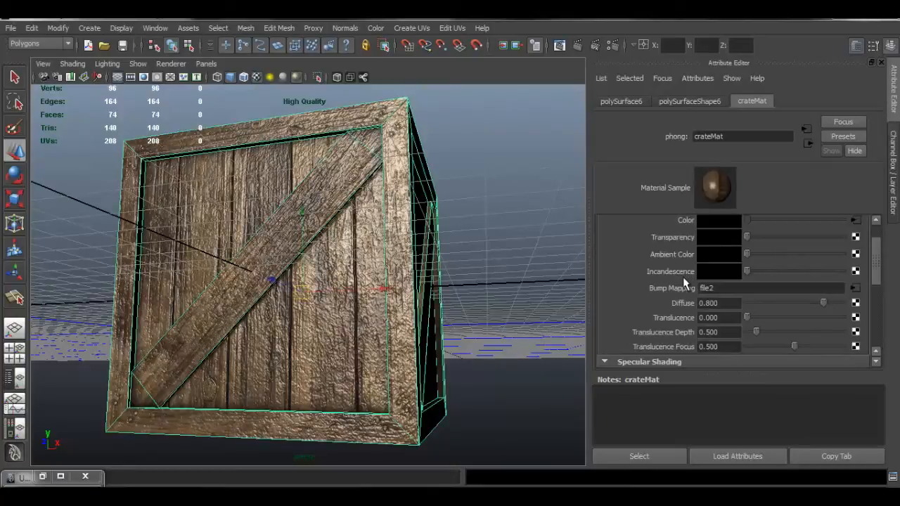
mouse_move(883, 260)
mouse_down()
mouse_move(884, 294)
mouse_move(880, 286)
mouse_up()
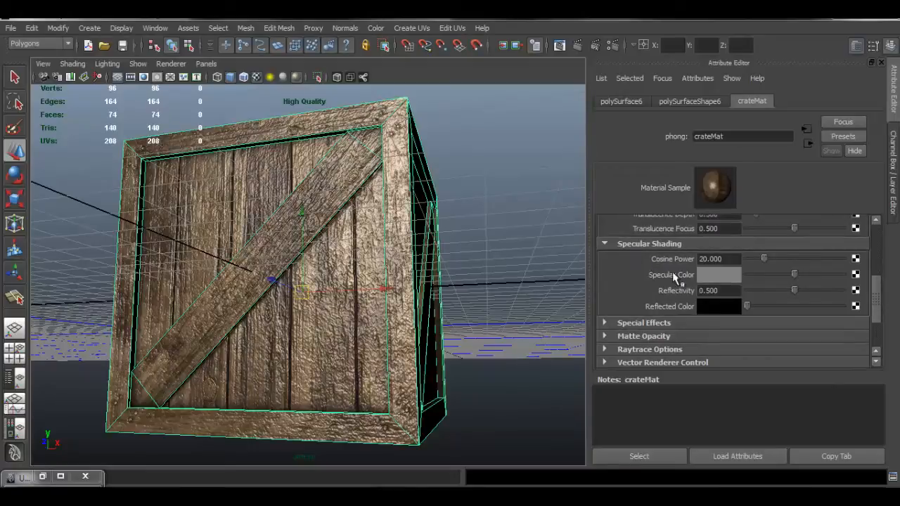
click(856, 275)
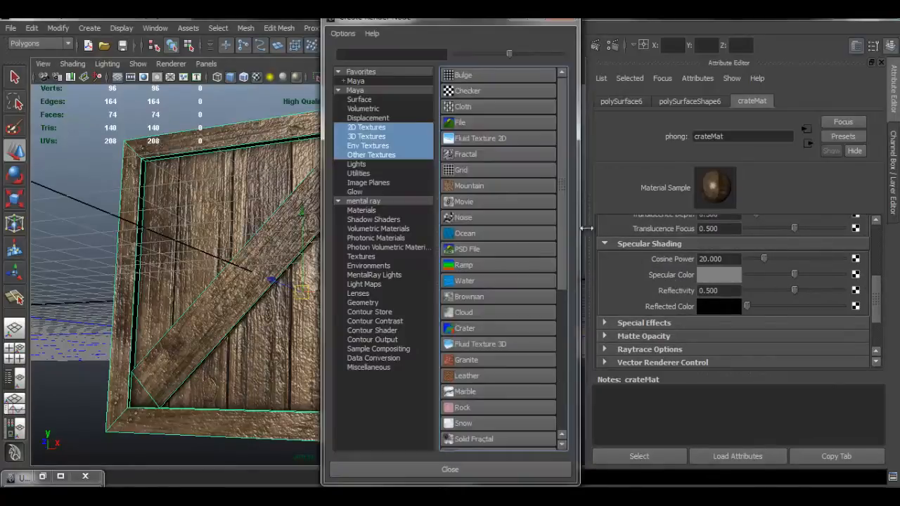
click(459, 128)
click(842, 275)
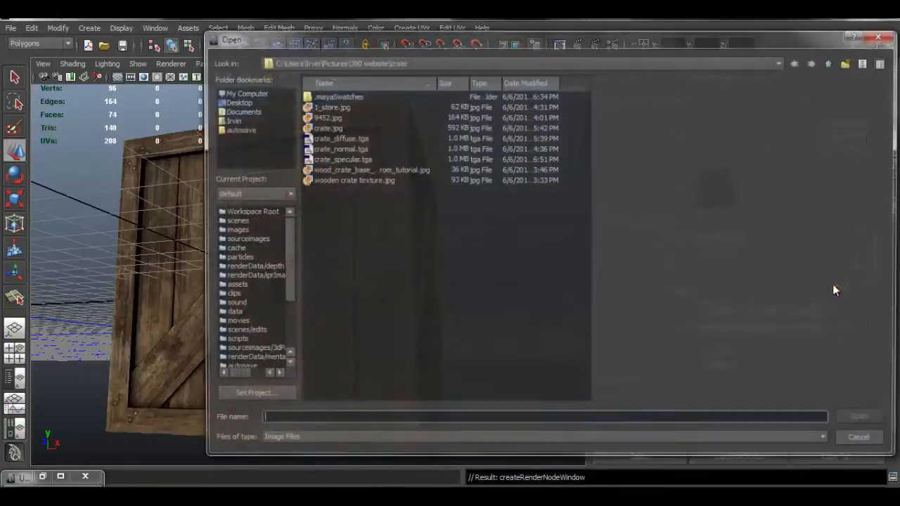
click(329, 160)
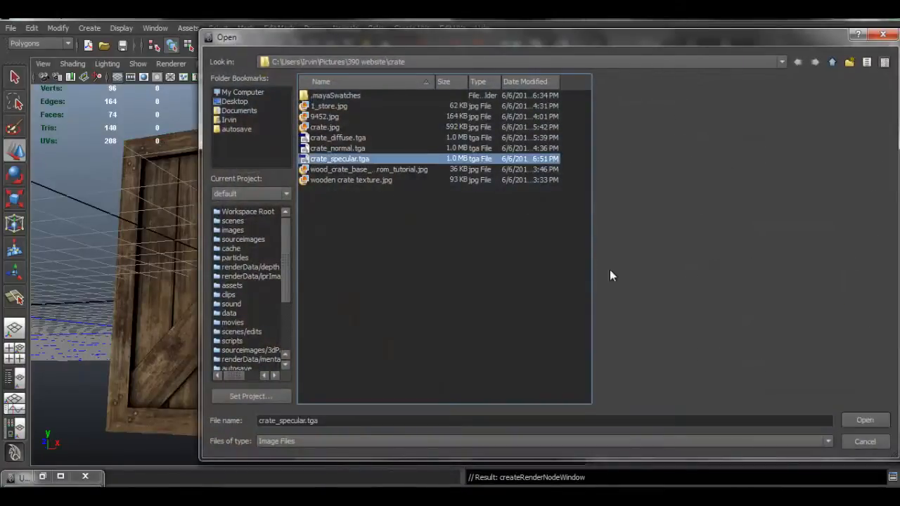
click(859, 420)
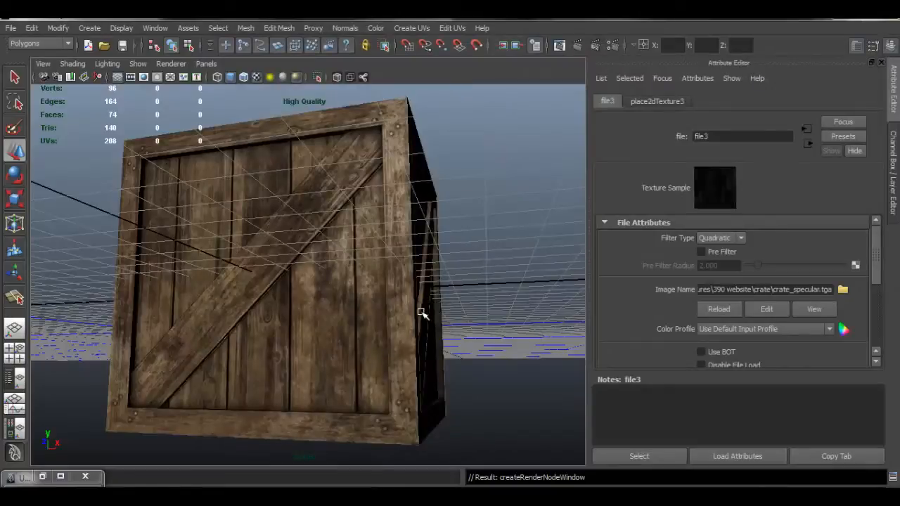
Step: Check the crate's shine from the front and set crateMat's Cosine Power to 2.000
alt+drag(420, 313, 478, 298)
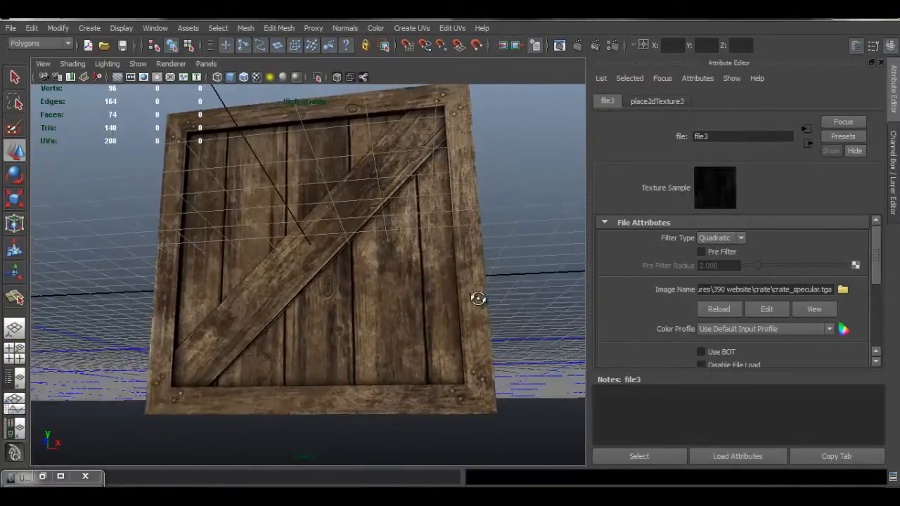
mouse_move(448, 265)
alt+mouse_down()
mouse_move(404, 279)
mouse_move(477, 269)
mouse_move(438, 256)
mouse_move(443, 270)
alt+mouse_up()
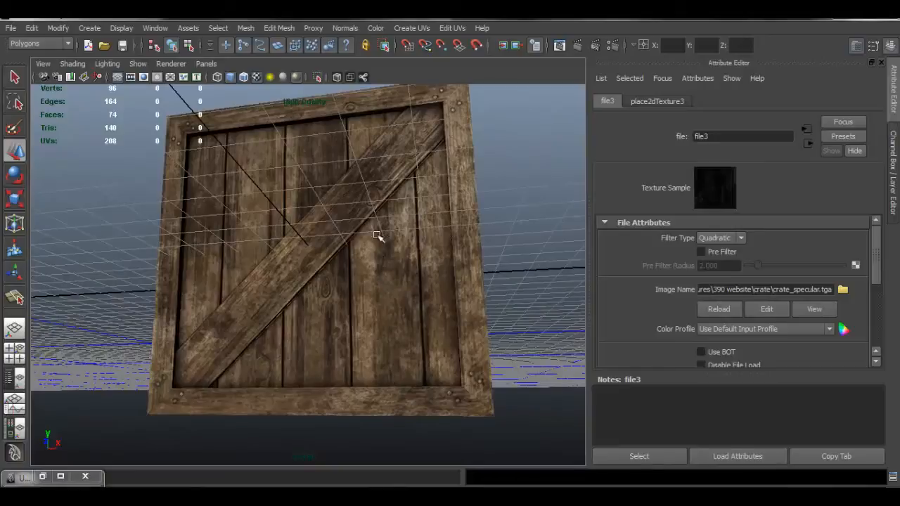
click(442, 261)
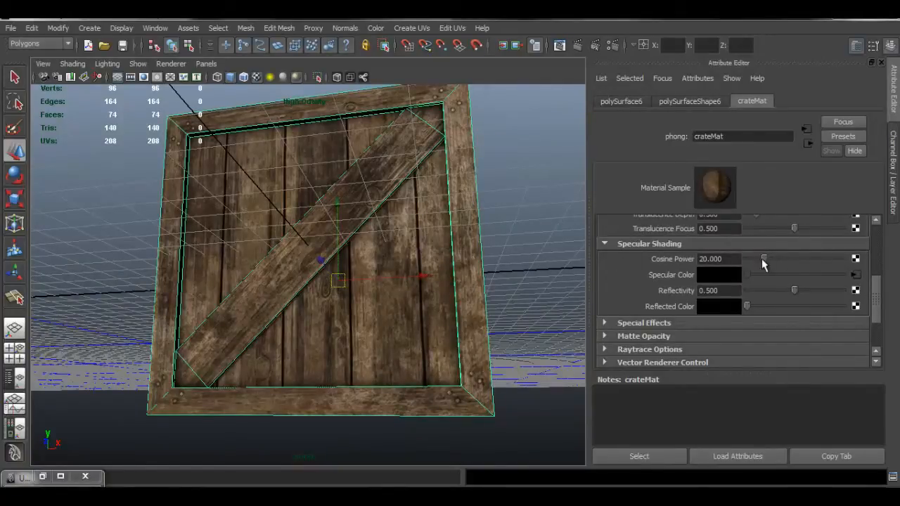
mouse_move(777, 265)
mouse_down()
mouse_move(786, 264)
mouse_move(695, 256)
mouse_up()
mouse_move(759, 261)
mouse_down()
mouse_move(748, 259)
mouse_move(752, 270)
mouse_move(684, 258)
mouse_up()
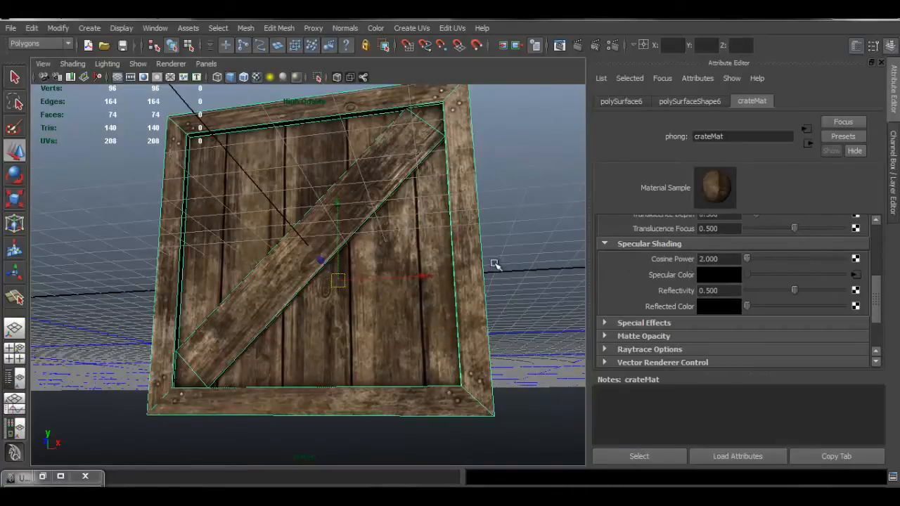
Step: Examine the crate's specular shine from several angles and distances with nothing selected, and display the Channel Box
alt+drag(509, 283, 500, 227)
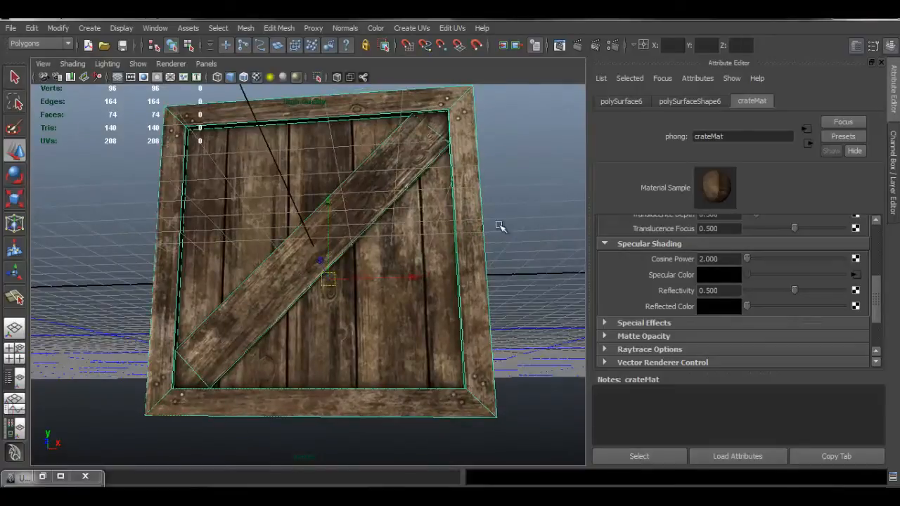
click(539, 269)
alt+drag(539, 275, 512, 316)
alt+right_drag(401, 284, 401, 307)
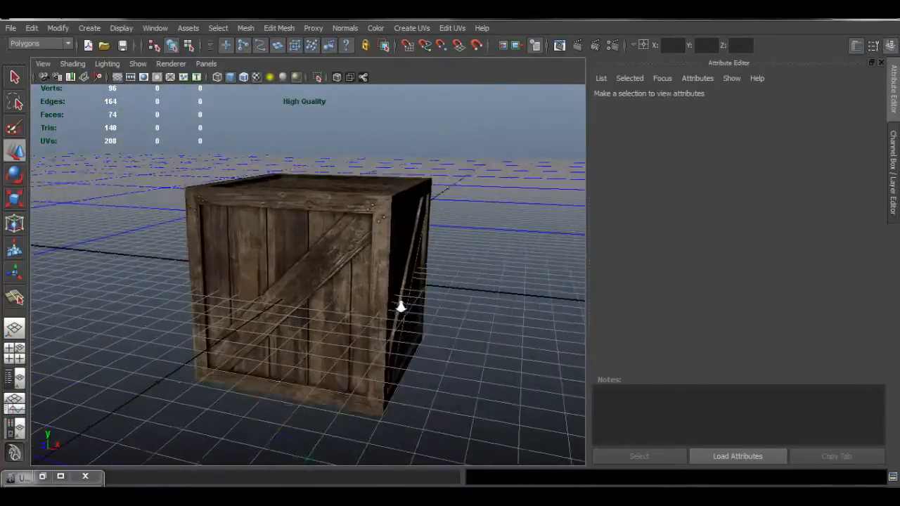
alt+drag(400, 307, 398, 241)
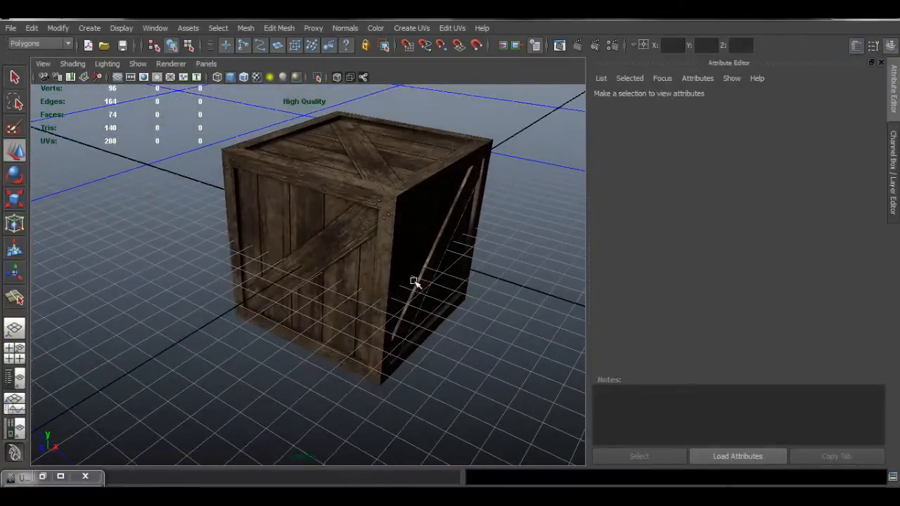
alt+drag(414, 282, 372, 295)
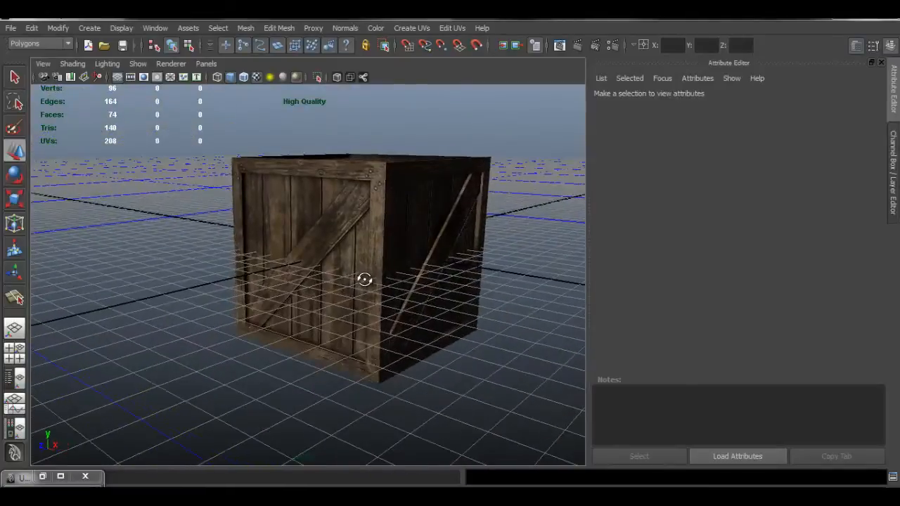
alt+drag(367, 285, 365, 289)
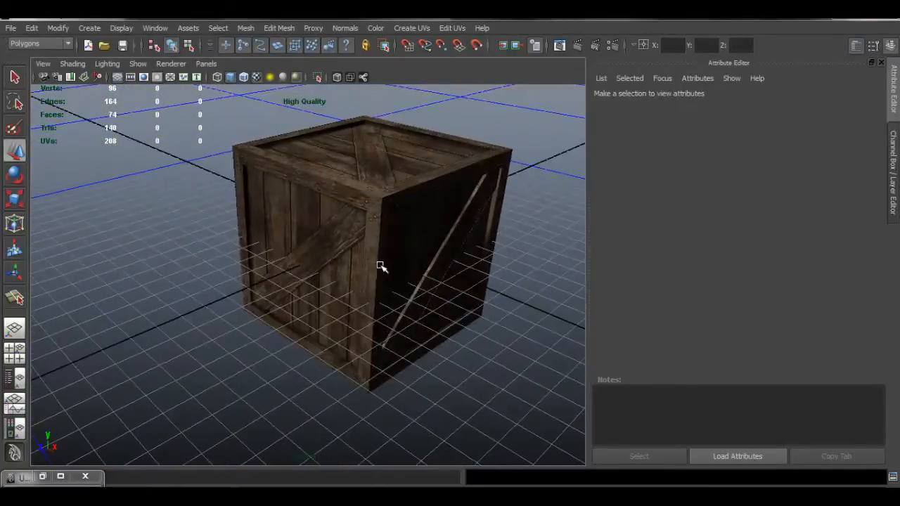
click(890, 206)
alt+drag(517, 306, 542, 256)
alt+right_drag(542, 255, 457, 249)
alt+drag(457, 249, 492, 255)
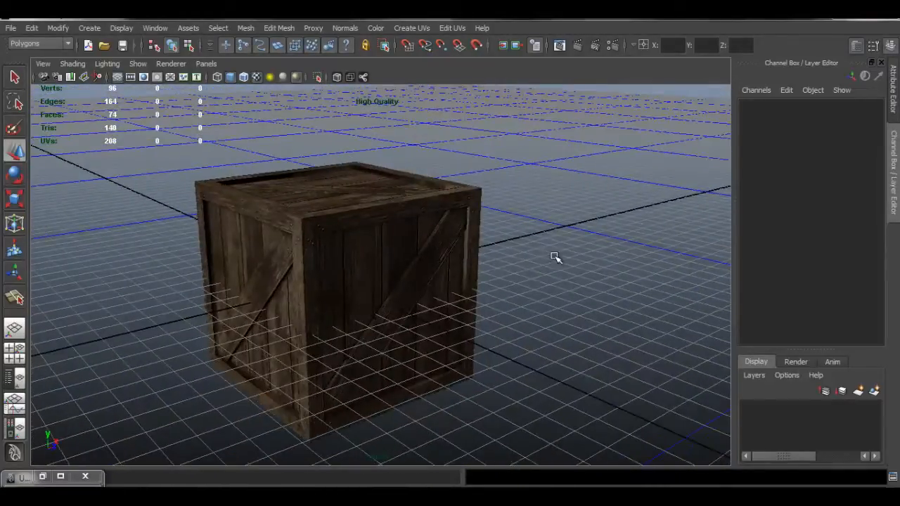
alt+drag(555, 255, 412, 264)
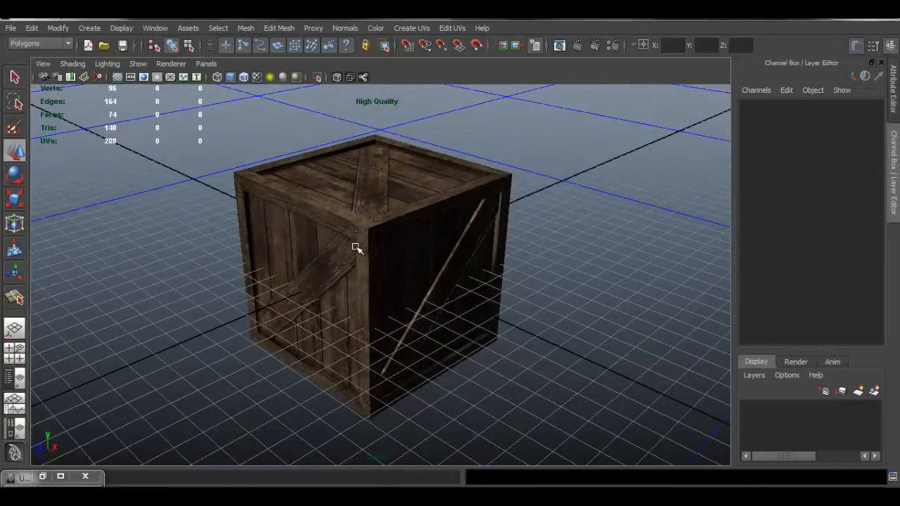
alt+drag(357, 248, 380, 247)
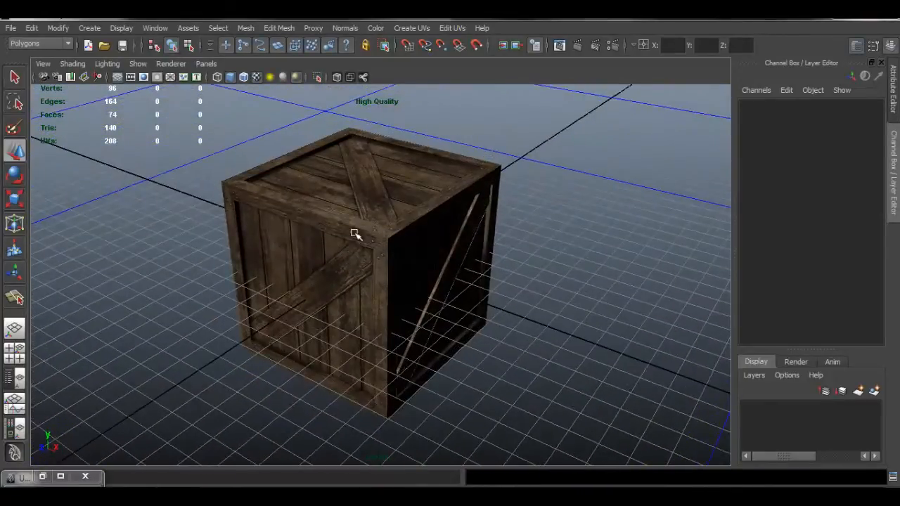
Step: Render the perspective view with Maya Software, re-render it with mental ray for inspection, and minimize the render window
click(576, 46)
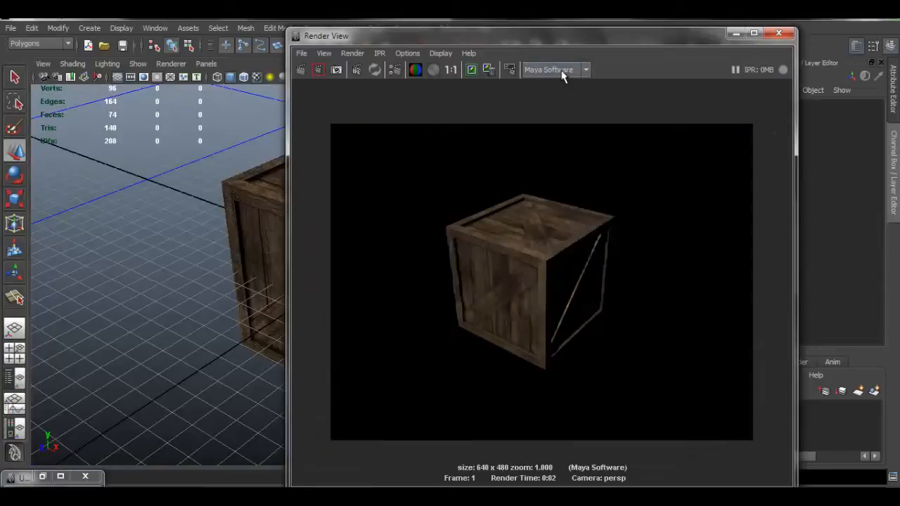
click(571, 70)
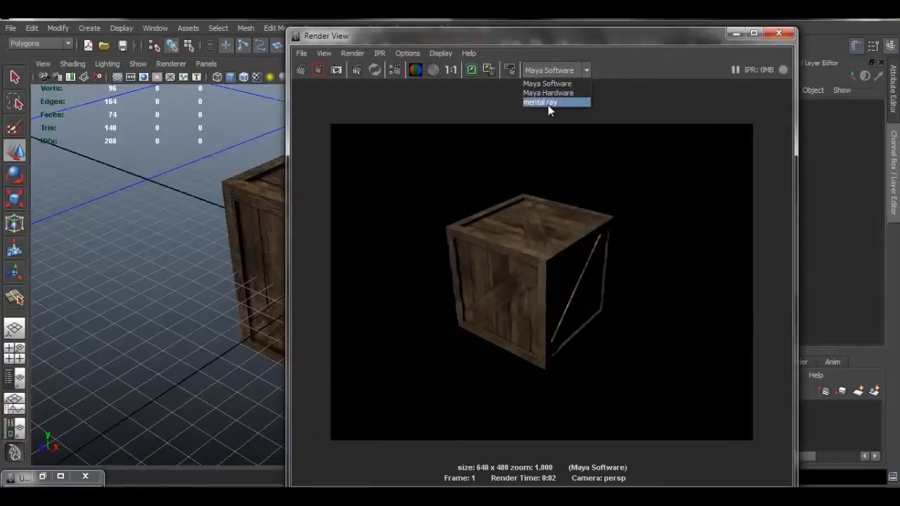
click(548, 104)
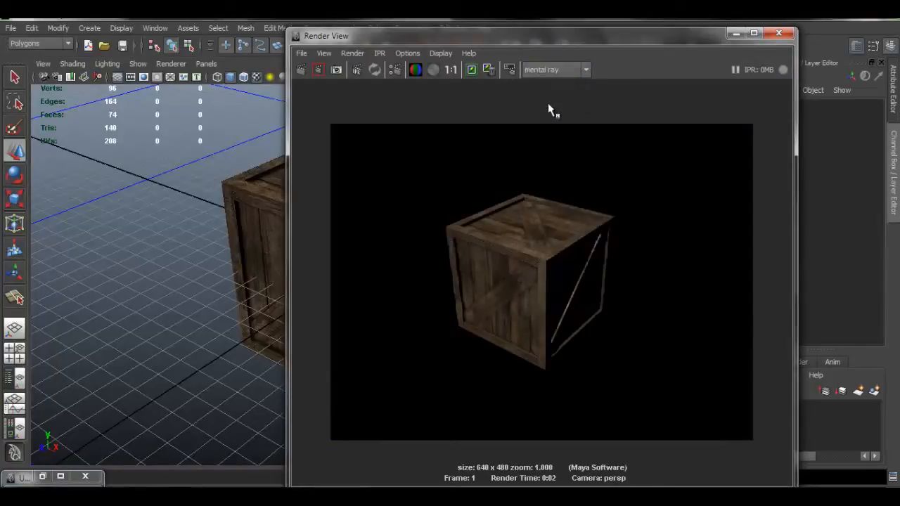
click(298, 69)
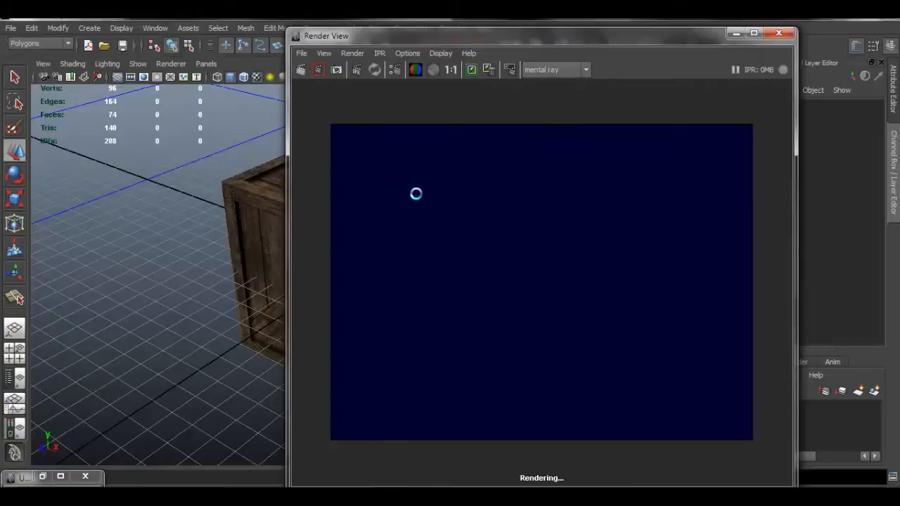
scroll(548, 233, up, 2)
scroll(548, 233, down, 3)
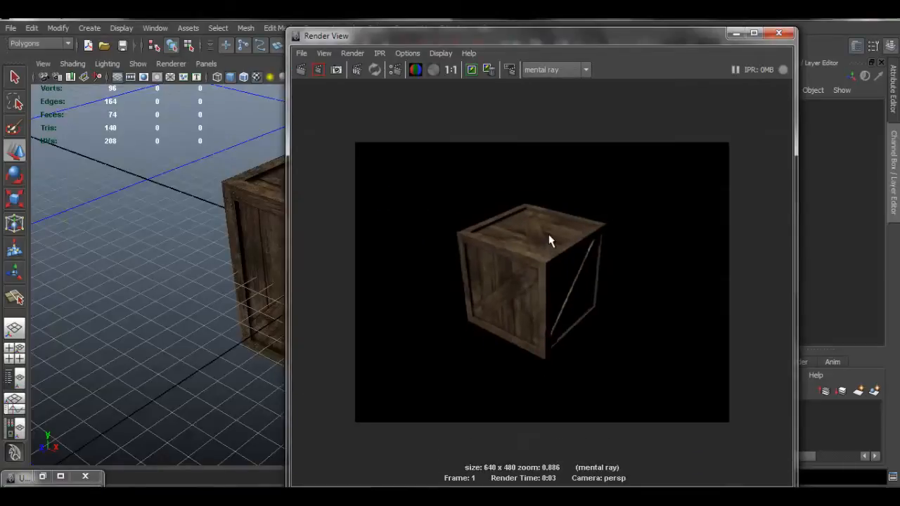
scroll(548, 232, up, 1)
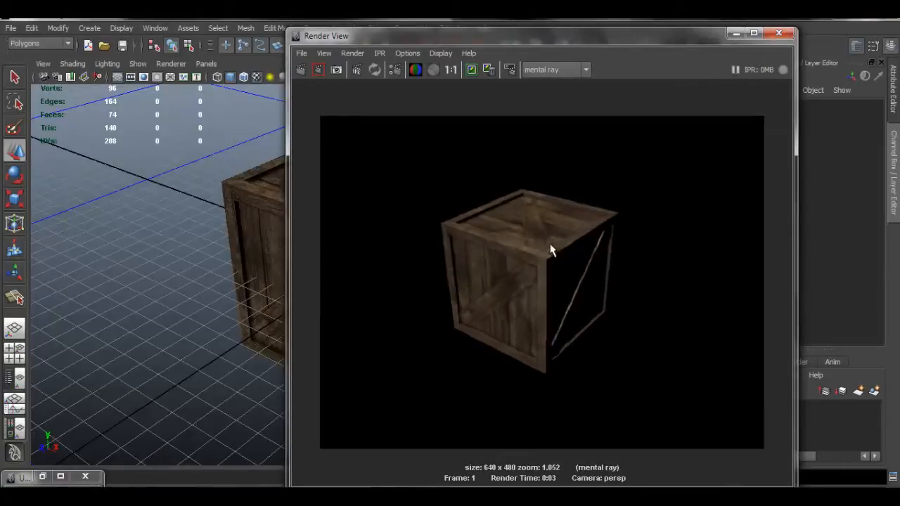
click(736, 34)
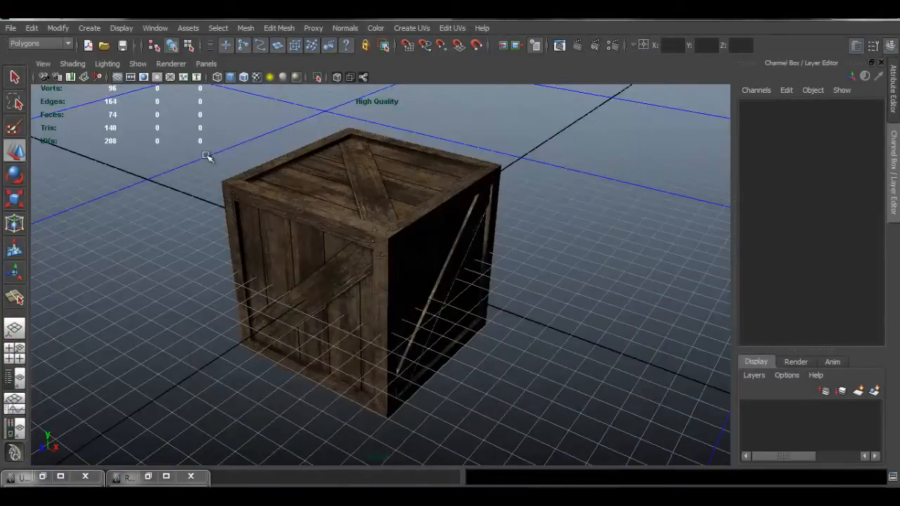
Step: Create a directional light and move it out in front of the crate to Translate Z 113.268
click(89, 28)
mouse_move(122, 99)
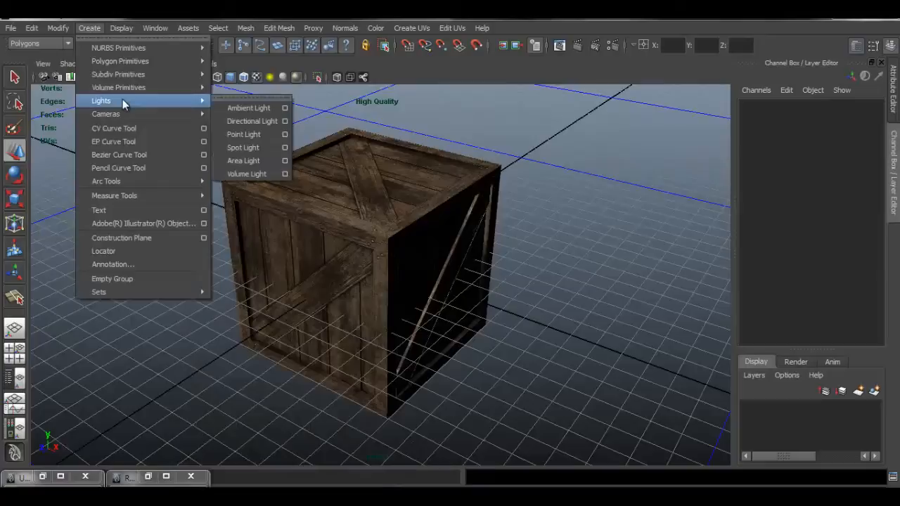
click(253, 121)
drag(316, 294, 182, 358)
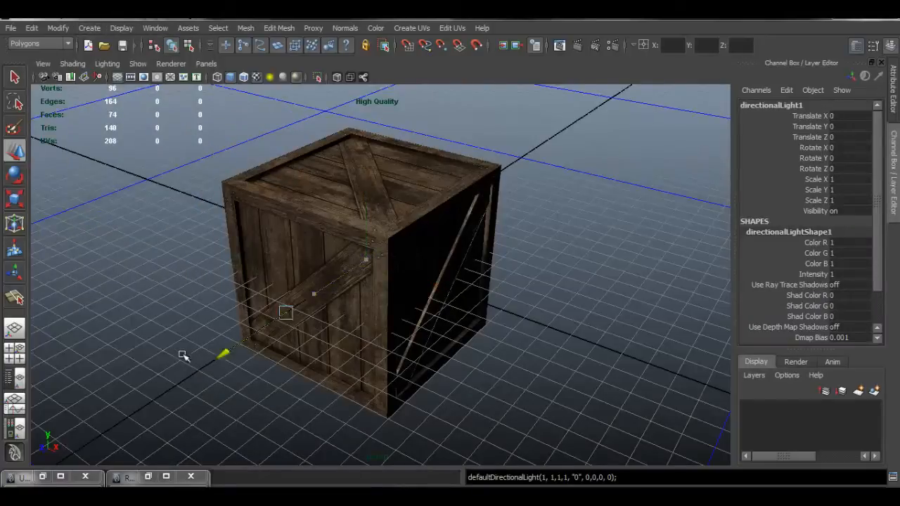
Step: Rotate the directional light freely and scale it uniformly to 58.2
alt+middle_drag(331, 298, 386, 248)
key(e)
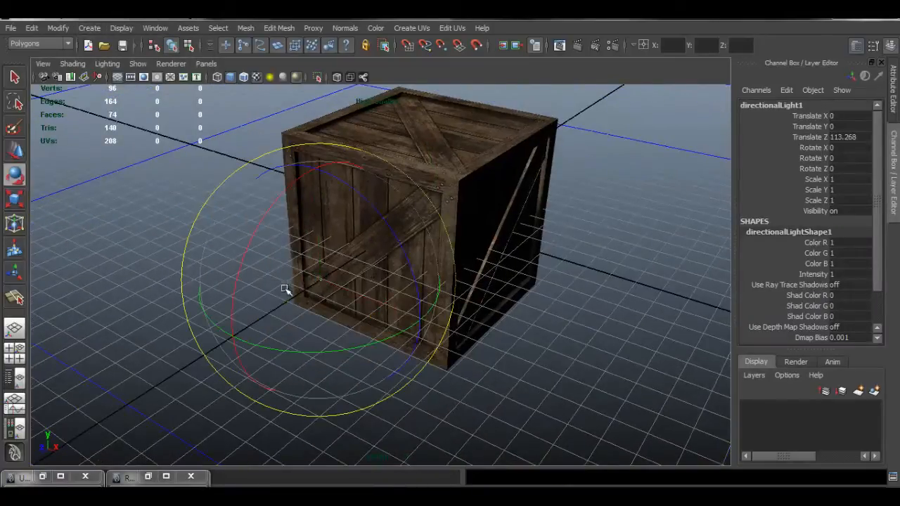
drag(309, 296, 345, 297)
key(t)
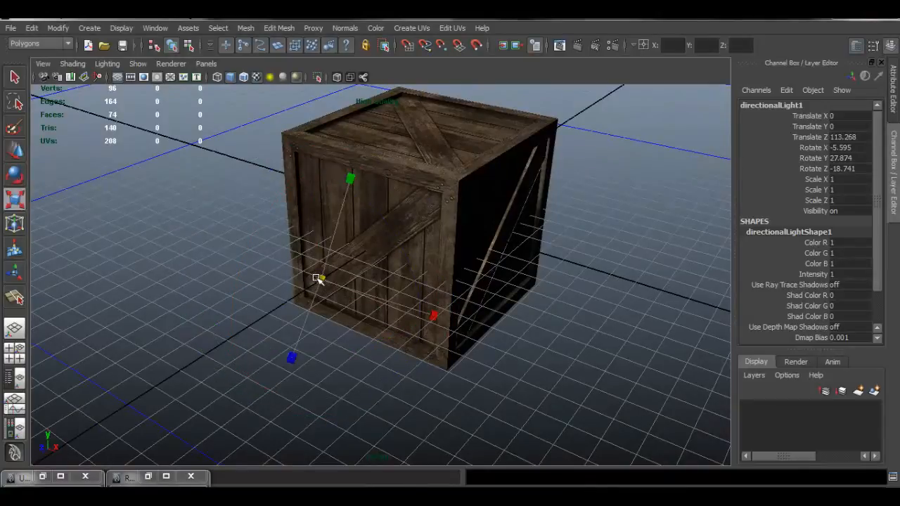
drag(415, 285, 448, 286)
Step: Rotate the directional light to X 31.569, Y -32.746, Z -57.406 and light the viewport with the scene lights
key(e)
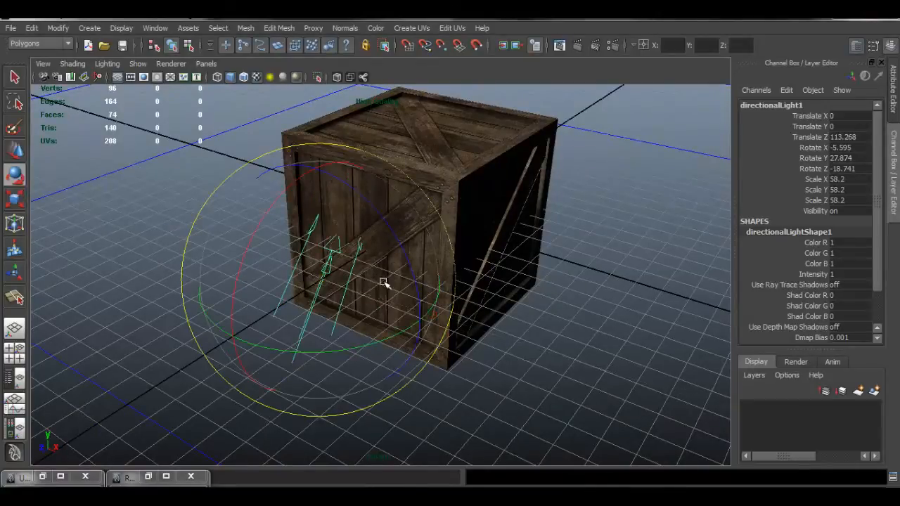
drag(395, 317, 339, 191)
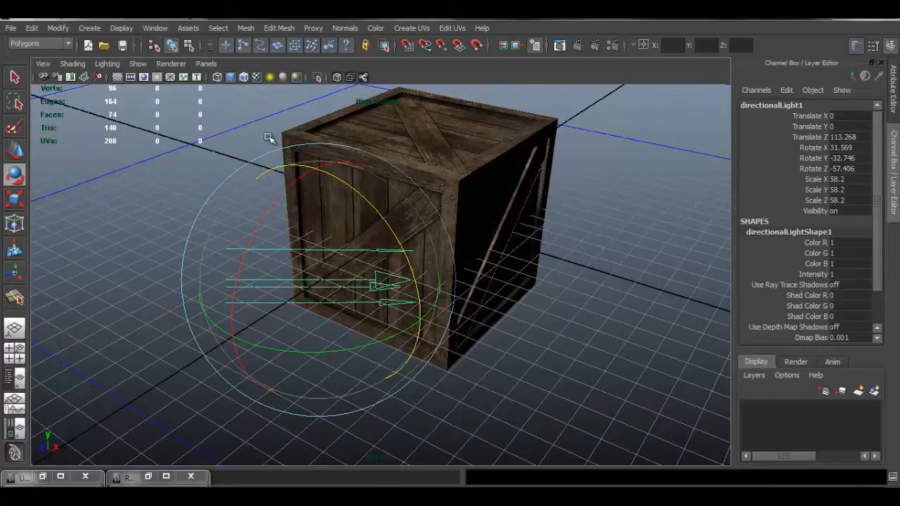
click(269, 76)
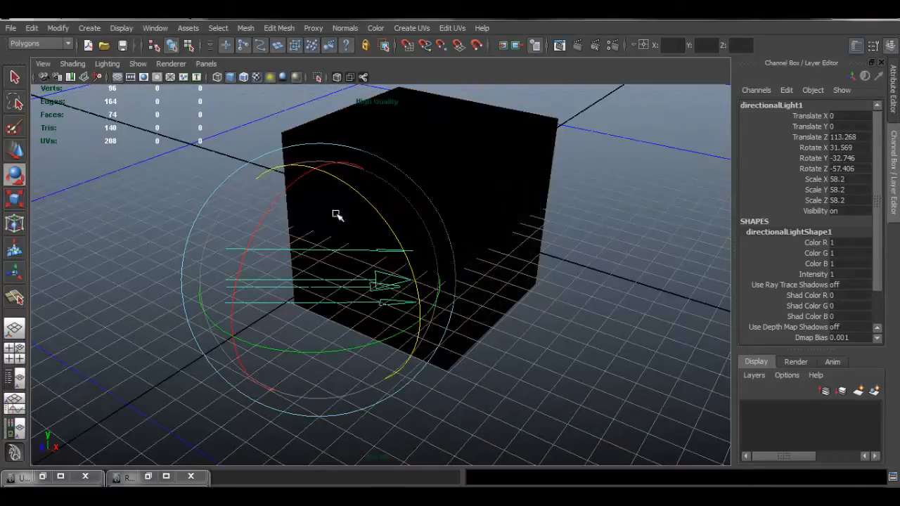
Step: Turn off High Quality viewport rendering and rotate the directional light to X -35.361, Y -21.833, Z -46.083
mouse_move(300, 268)
mouse_down()
mouse_move(332, 286)
mouse_move(370, 268)
mouse_move(362, 275)
mouse_move(330, 263)
mouse_up()
mouse_move(331, 262)
alt+mouse_down()
mouse_move(430, 225)
mouse_move(344, 215)
mouse_move(402, 231)
mouse_move(320, 292)
mouse_move(357, 201)
mouse_move(368, 255)
mouse_move(455, 268)
mouse_move(373, 275)
alt+mouse_up()
click(295, 77)
alt+middle_drag(374, 275, 303, 266)
drag(247, 303, 338, 294)
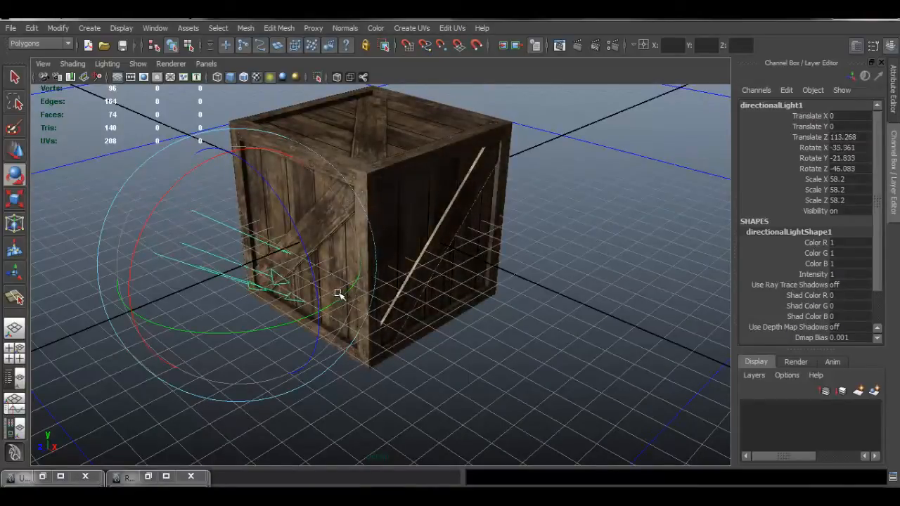
Step: Duplicate the directional light, move the copy to Translate X 99.92 and rotate it to X 72.371, Y 139.911, Z 46.826
alt+middle_drag(384, 229, 356, 271)
key(ctrl+d)
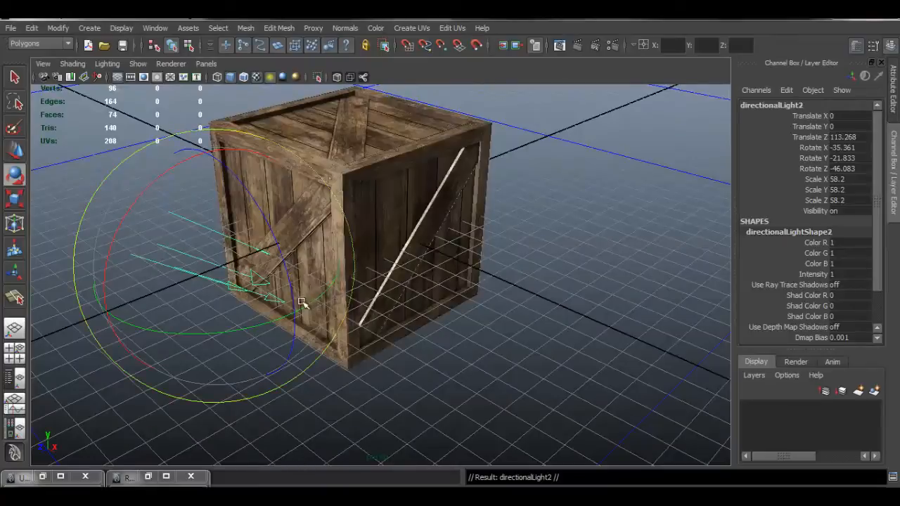
key(w)
drag(275, 299, 368, 320)
key(e)
drag(377, 385, 428, 332)
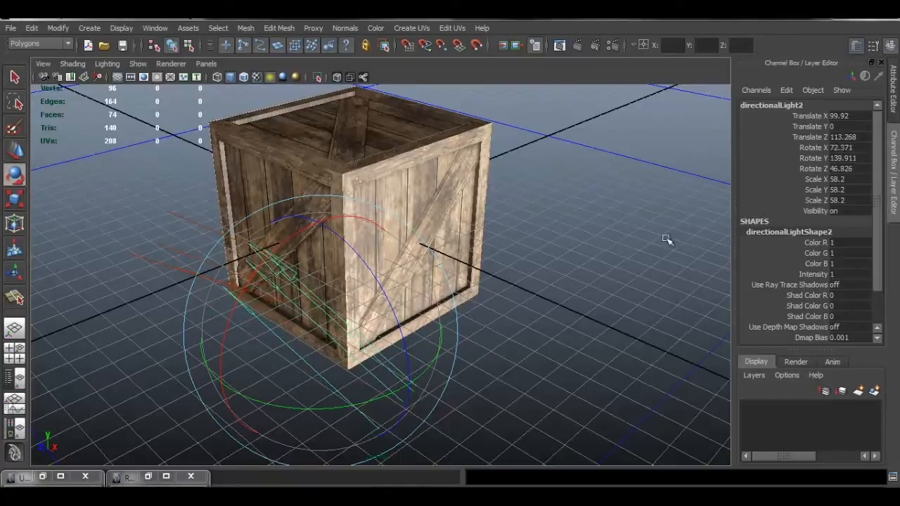
Step: Dim directionalLight2 to intensity 0.207 and give it a pale blue color of R 0.772, G 0.805, B 0.961
click(891, 110)
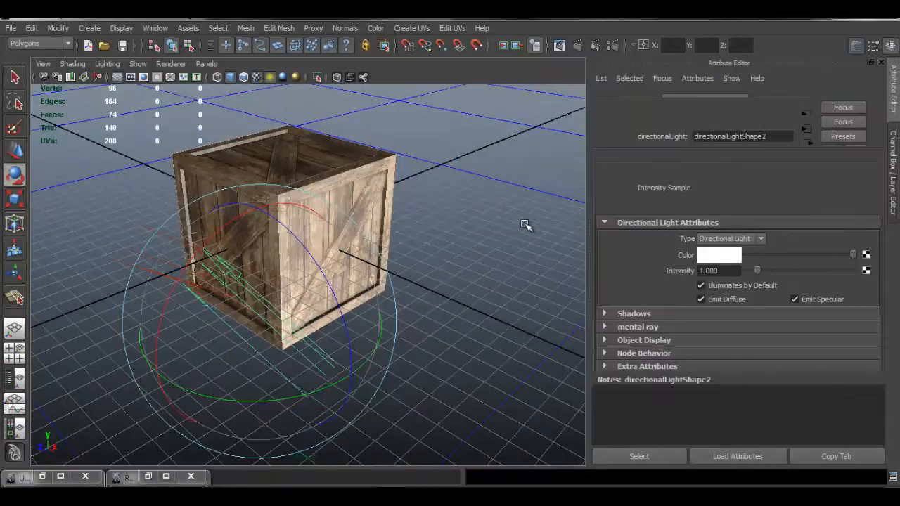
drag(756, 272, 749, 271)
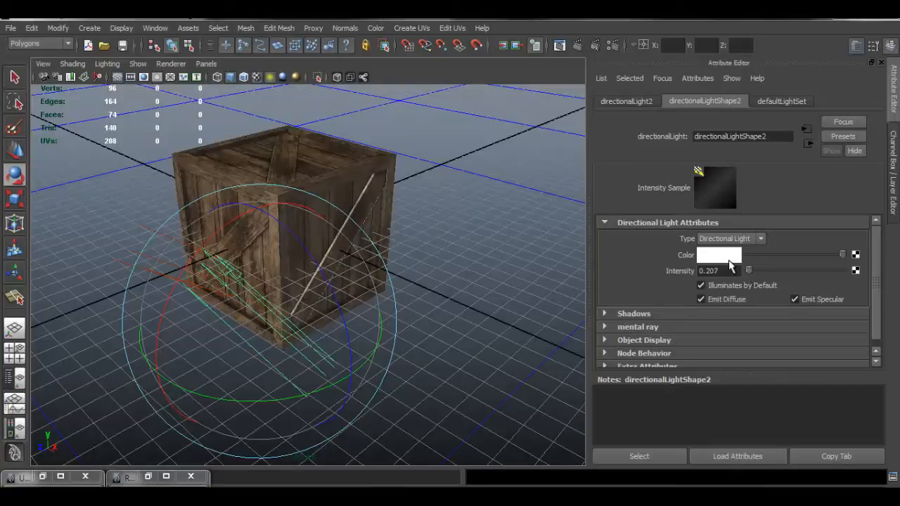
click(729, 259)
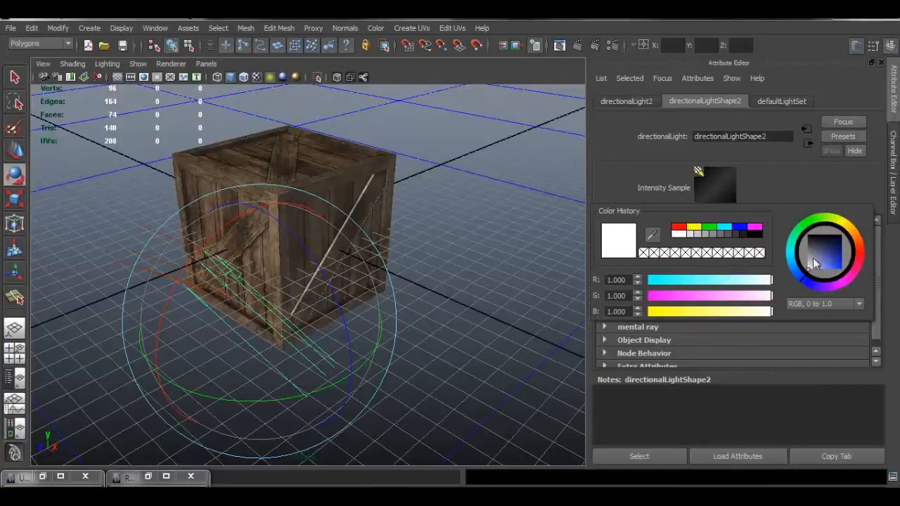
drag(814, 263, 816, 273)
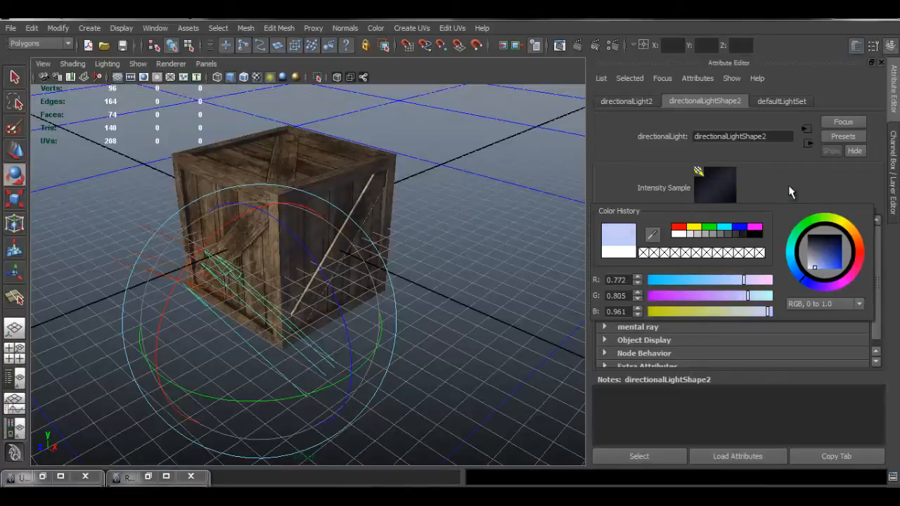
Step: Change the color of directionalLight1 to a warm, pale cream white
click(139, 226)
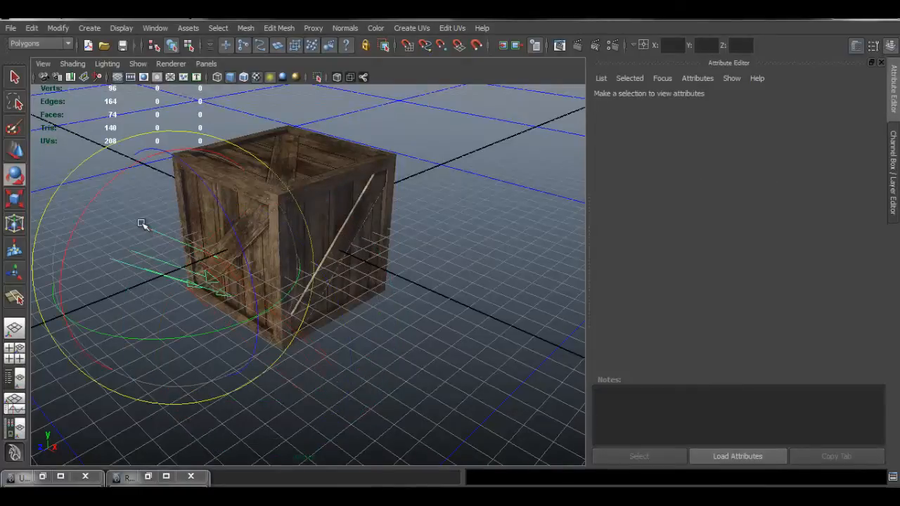
click(142, 225)
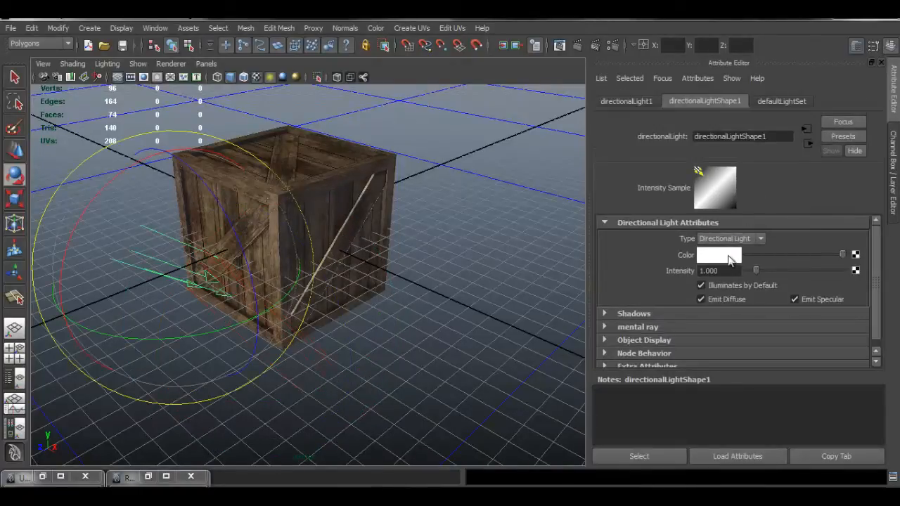
click(730, 260)
drag(839, 220, 848, 226)
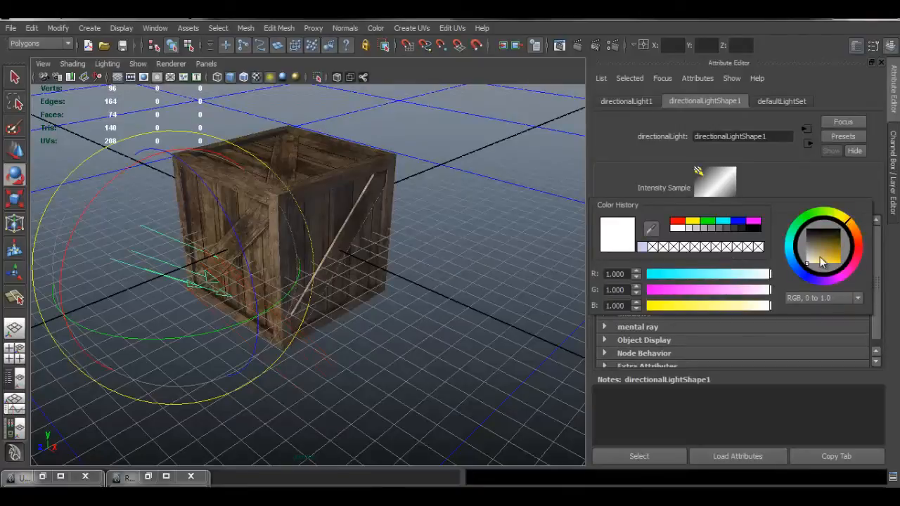
drag(822, 261, 809, 263)
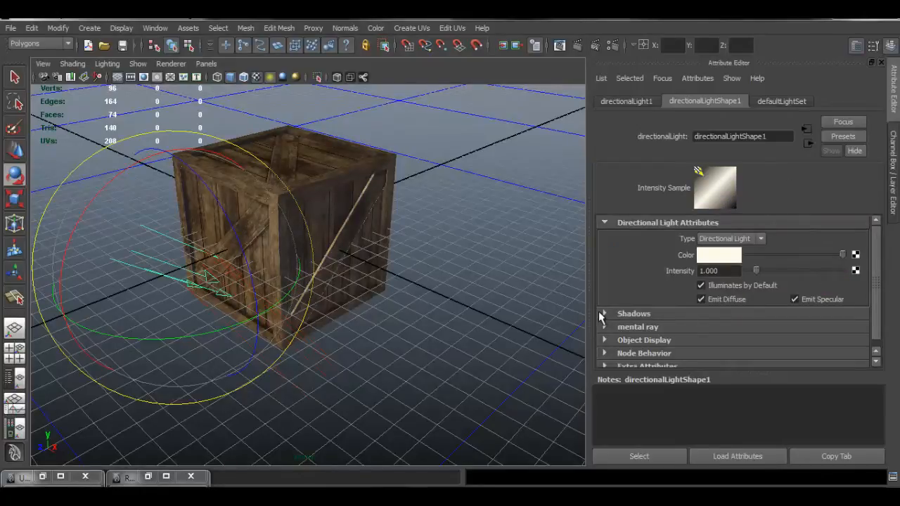
Step: Lighten directionalLight1's shadow color and enable ray trace shadows with Light Angle 2.553 and Shadow Rays 40
click(603, 313)
click(606, 313)
click(608, 313)
scroll(747, 260, down, 3)
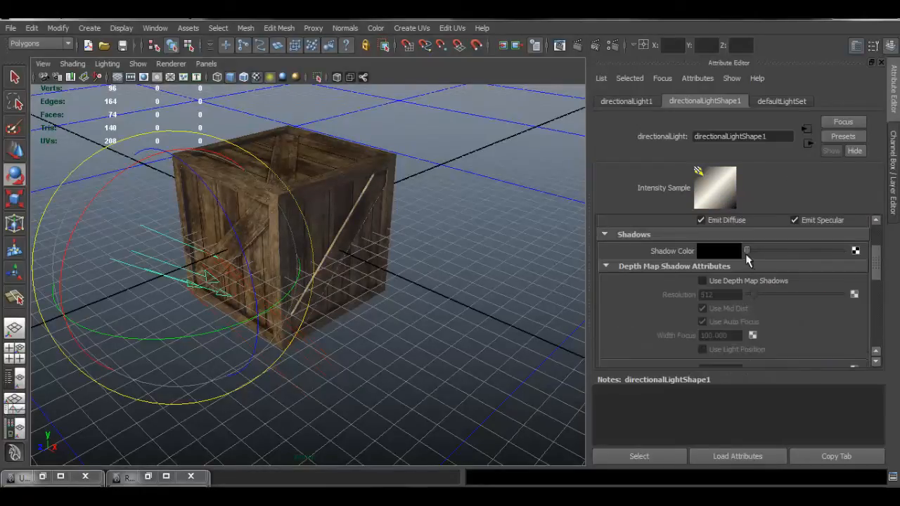
drag(747, 256, 775, 256)
scroll(684, 252, down, 8)
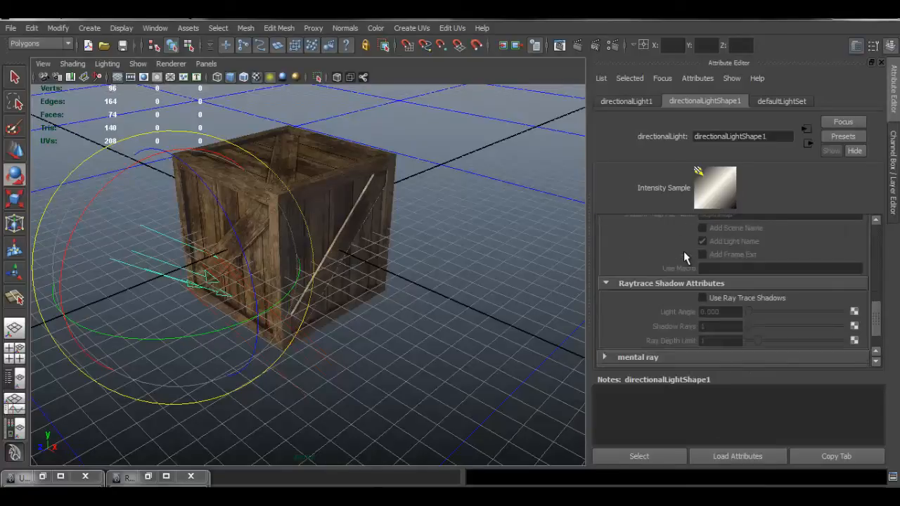
scroll(685, 261, down, 2)
click(703, 261)
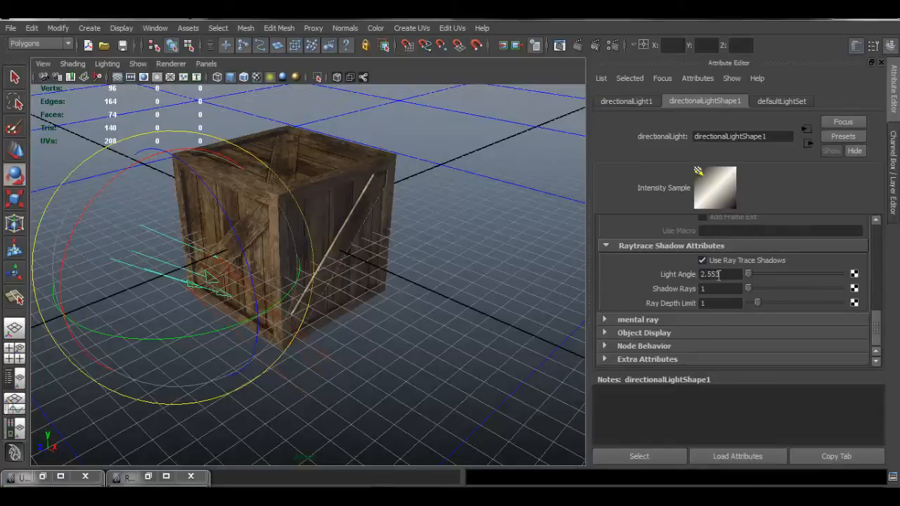
drag(754, 289, 788, 288)
alt+middle_drag(412, 248, 481, 277)
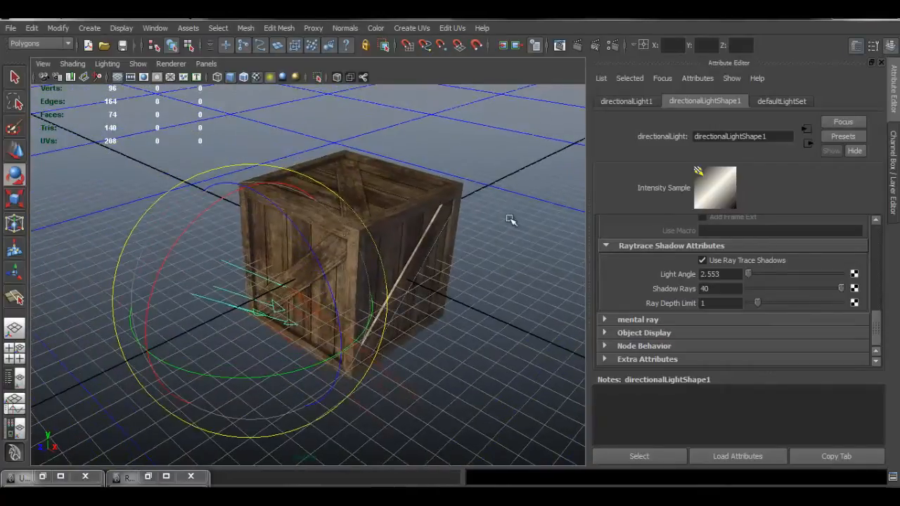
click(493, 289)
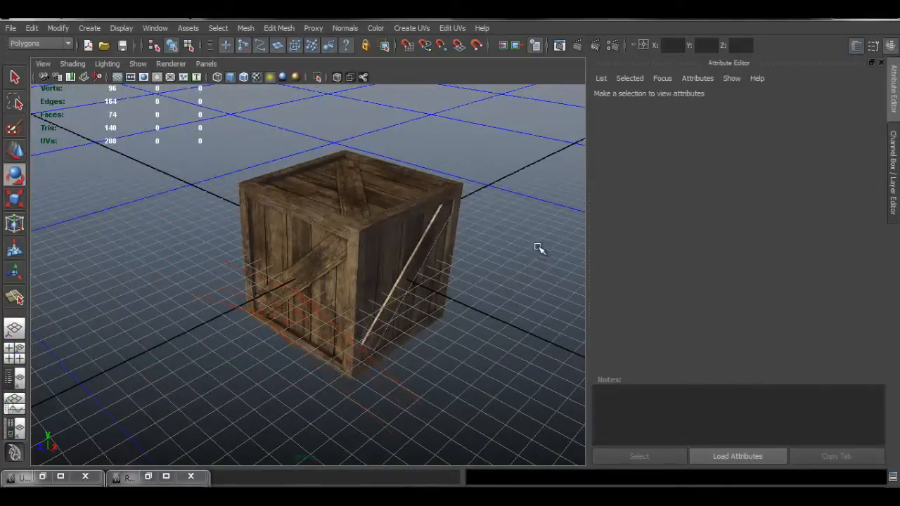
Step: Save the scene under the file name crate as a Maya ASCII file in the crate folder
alt+drag(539, 249, 489, 264)
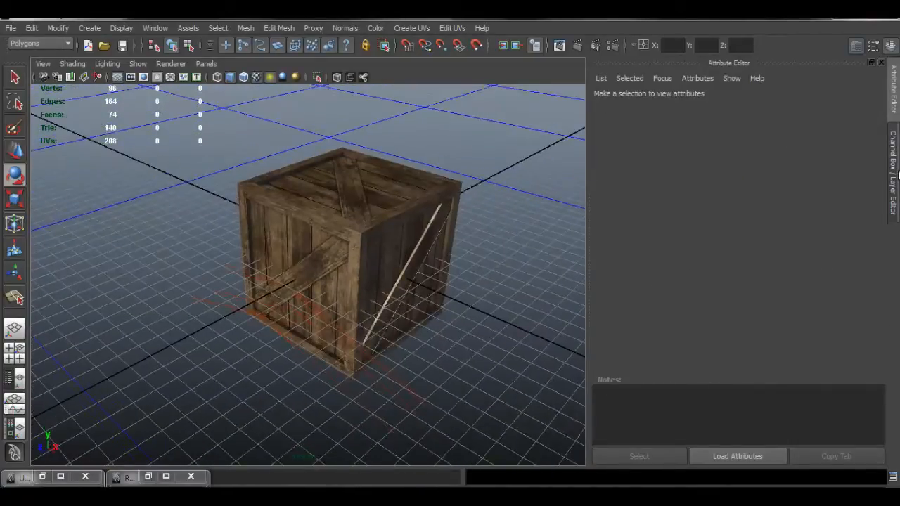
click(895, 175)
scroll(602, 227, up, 3)
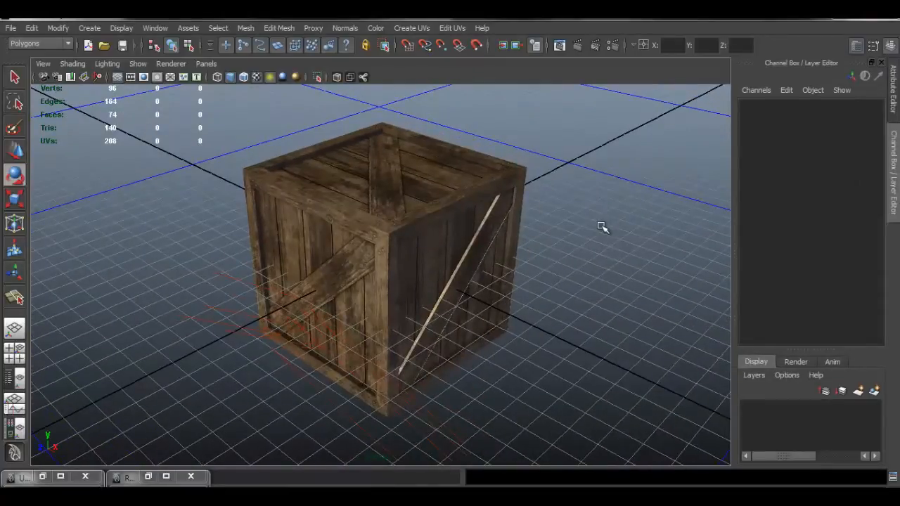
key(ctrl+shift+s)
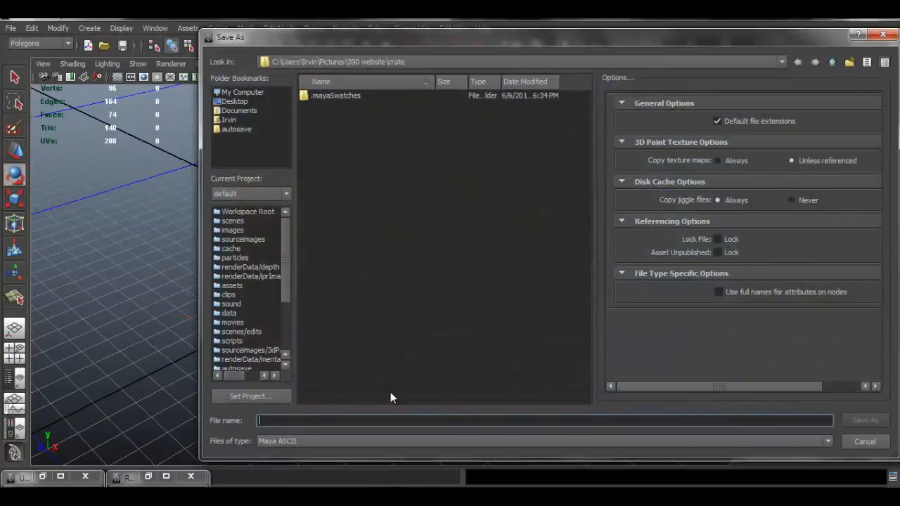
text(crate)
key(Return)
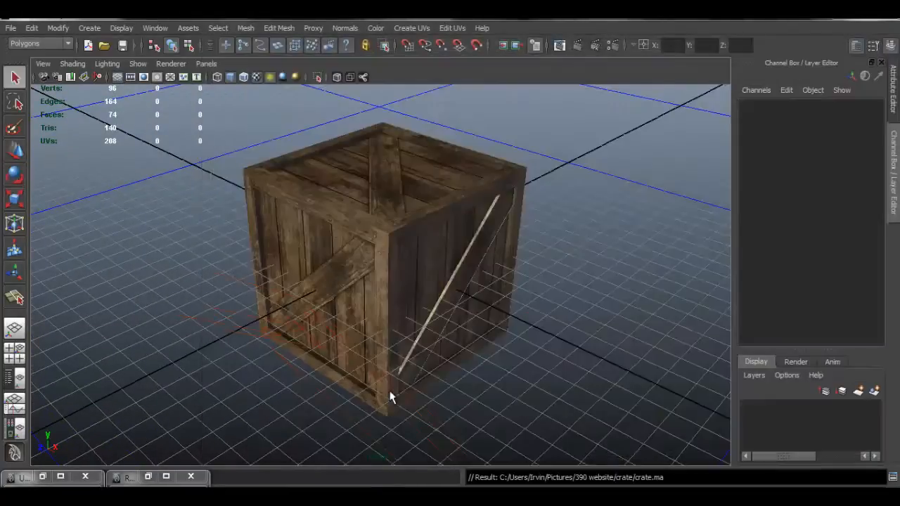
Step: Create a polygon plane at the origin and scale it uniformly to 315.354 around the crate
alt+middle_drag(485, 291, 448, 288)
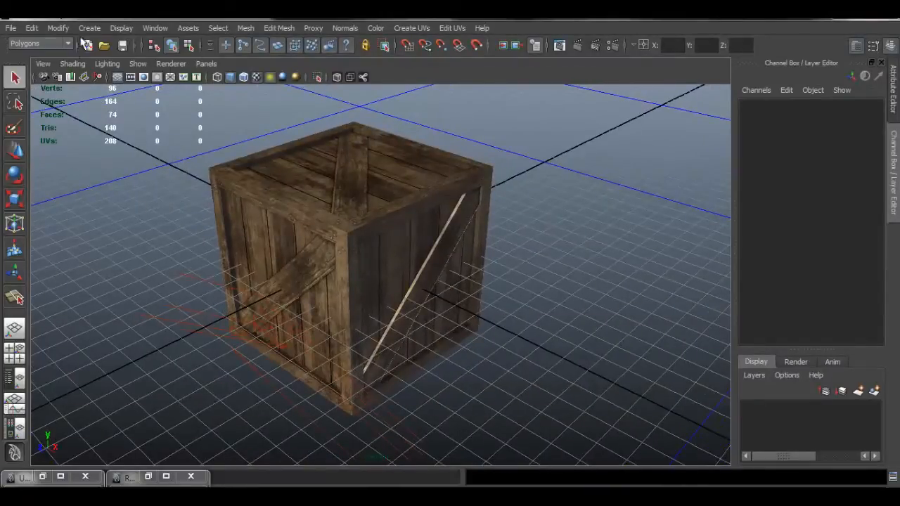
click(87, 28)
mouse_move(145, 66)
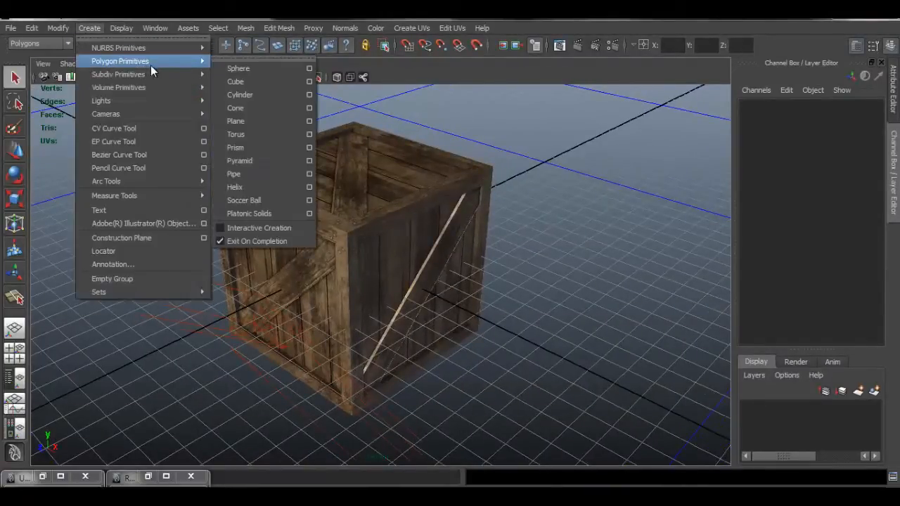
click(248, 122)
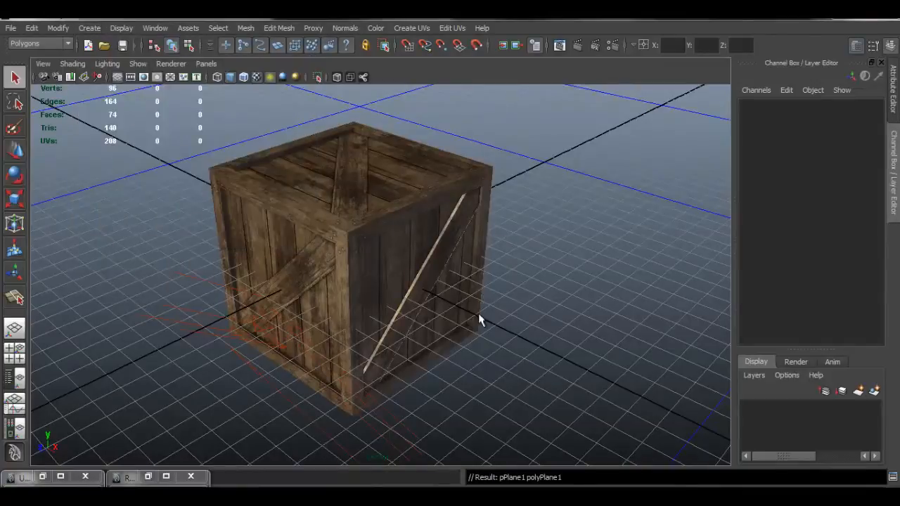
key(r)
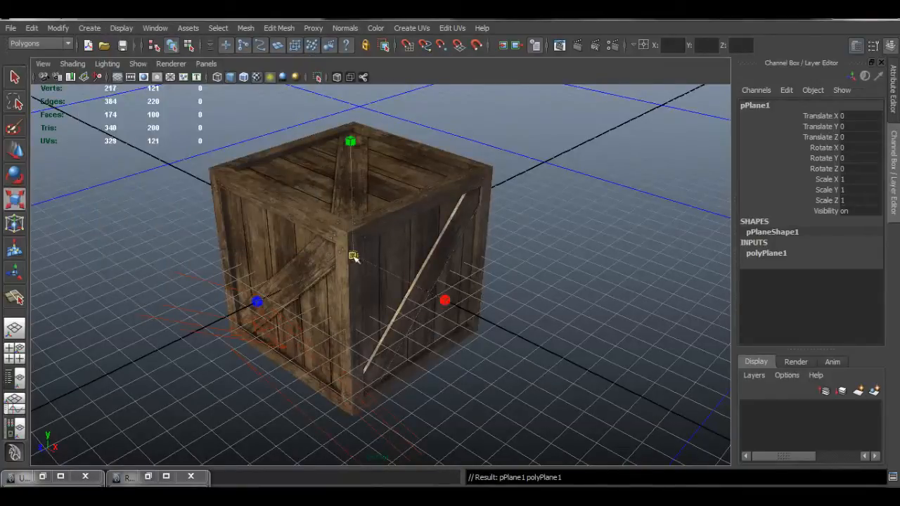
drag(354, 257, 655, 283)
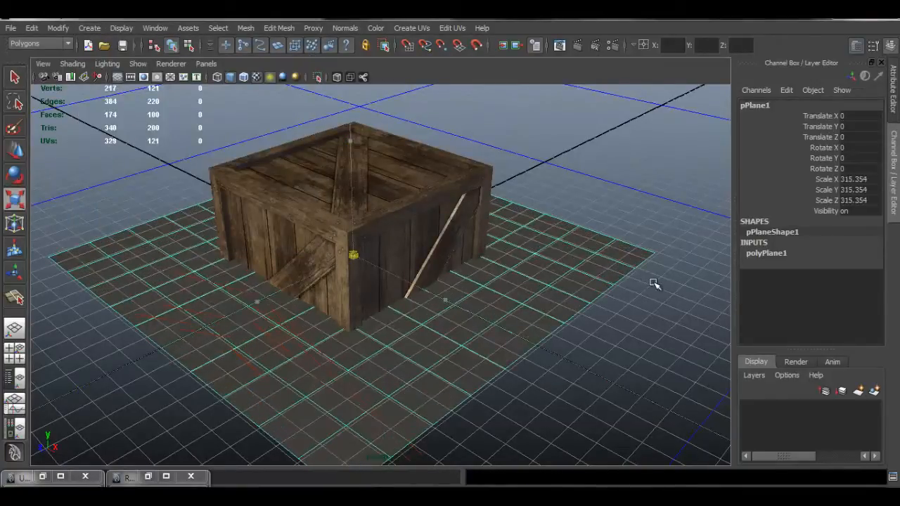
Step: Set the plane's Subdivisions Width and Subdivisions Height to 1
click(764, 254)
drag(851, 285, 853, 295)
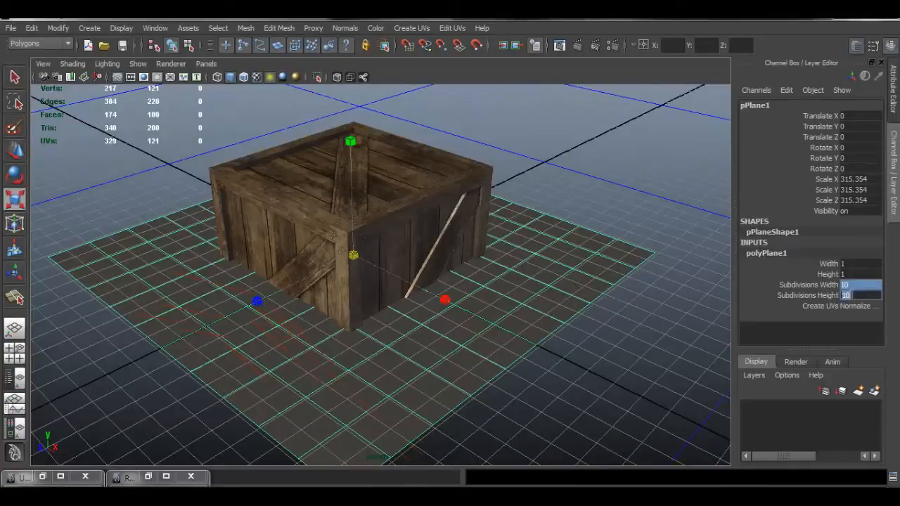
key(Return)
Step: Scale the plane uniformly to 399.177 and lower it to Translate Y -68.29 beneath the crate
alt+right_drag(611, 266, 443, 254)
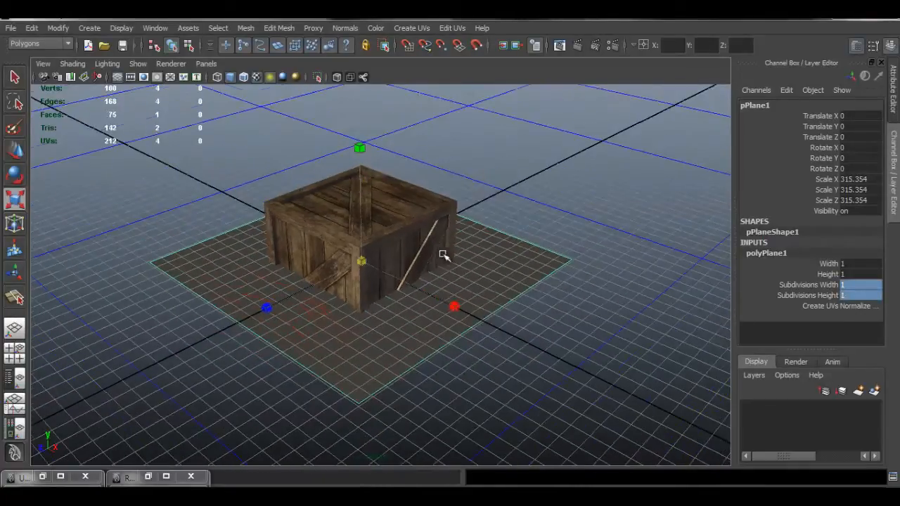
drag(358, 262, 436, 264)
key(w)
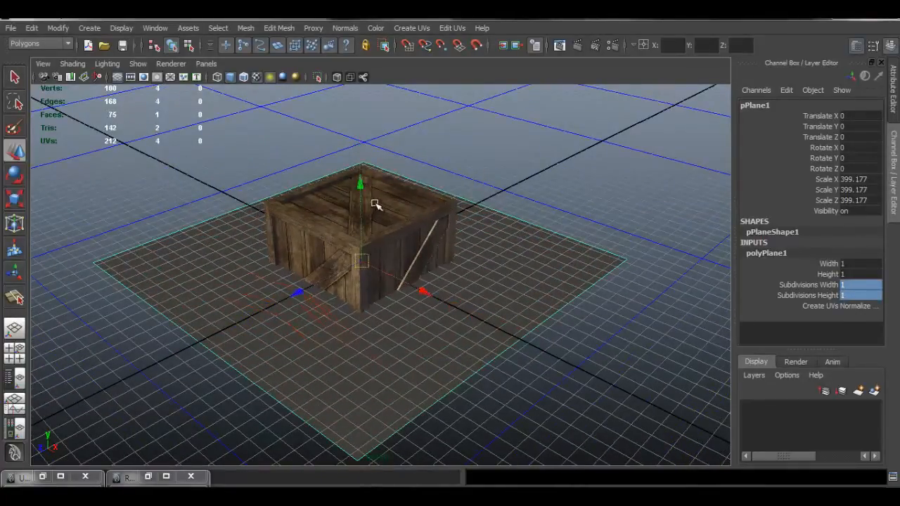
alt+drag(373, 204, 381, 247)
alt+drag(458, 282, 468, 331)
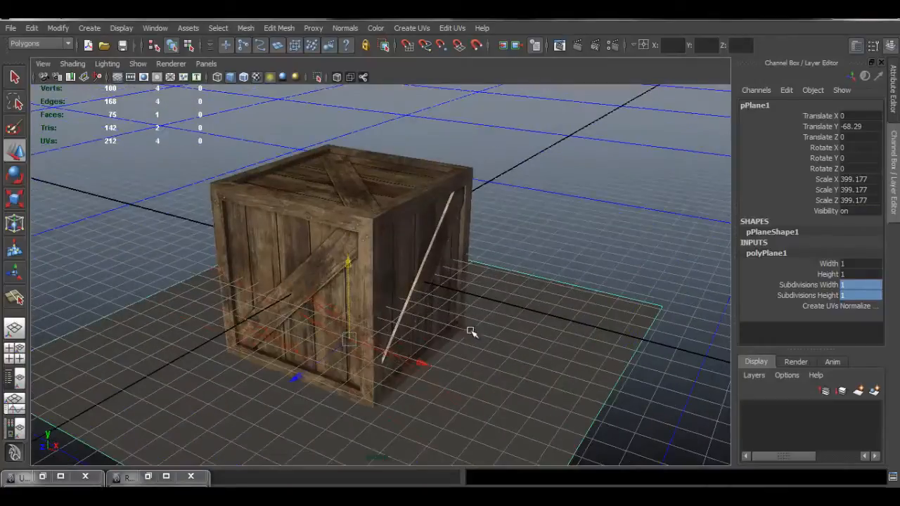
Step: Enlarge the ground plane uniformly to a scale of 1029.754
key(r)
drag(352, 343, 668, 446)
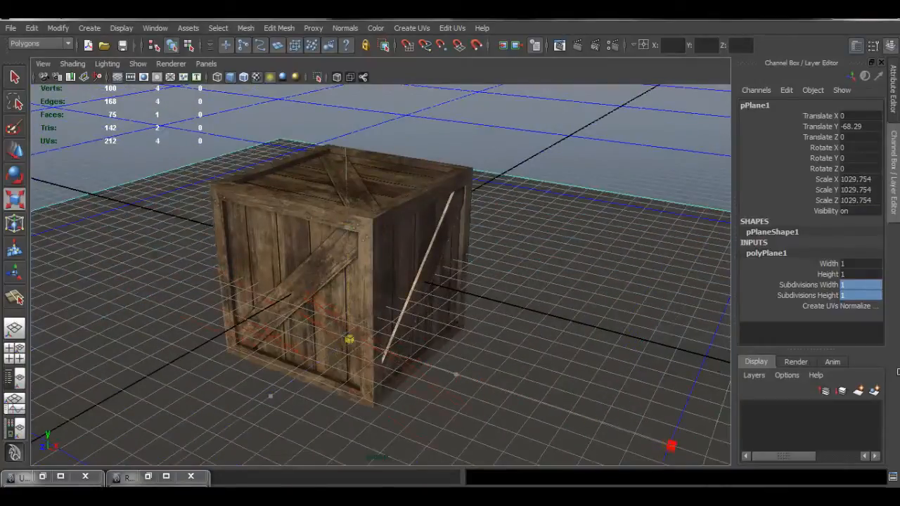
alt+right_drag(595, 315, 641, 300)
alt+drag(519, 257, 515, 288)
alt+right_drag(434, 271, 331, 225)
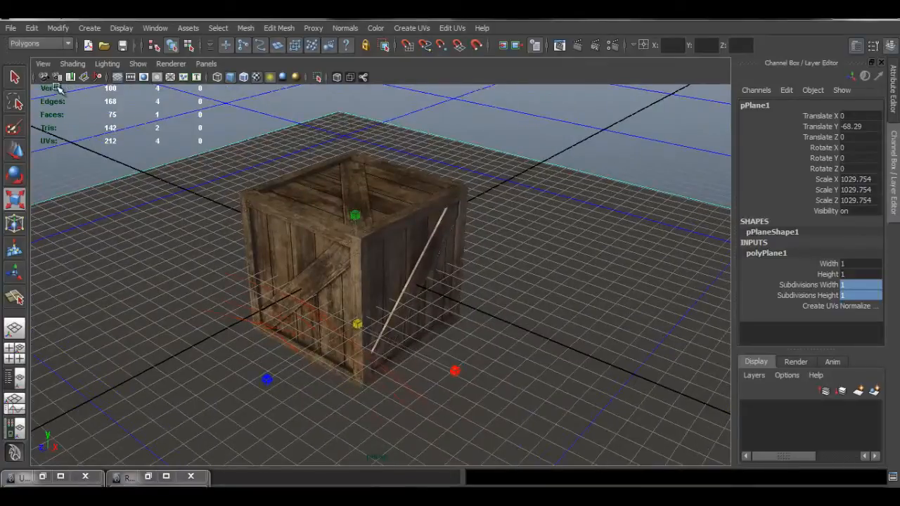
Step: Check the previous render and set the persp camera's environment background color to a dark muted blue
click(149, 476)
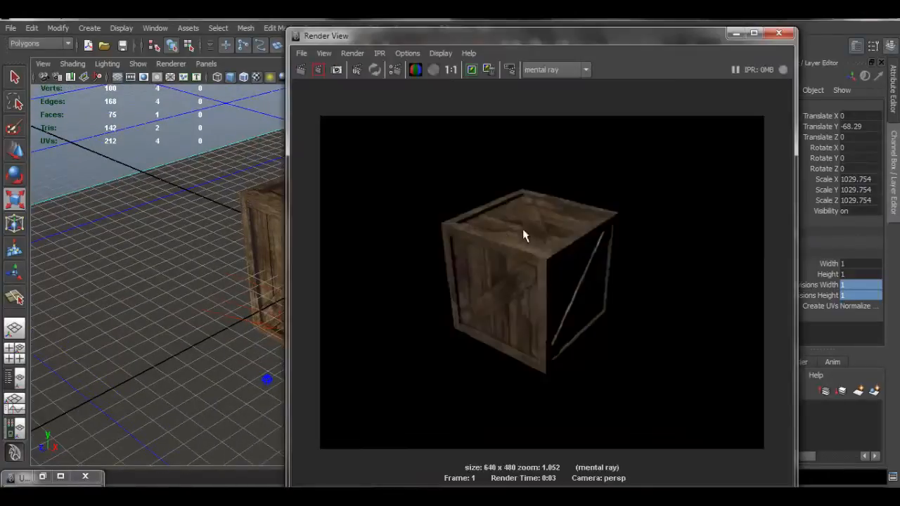
click(735, 33)
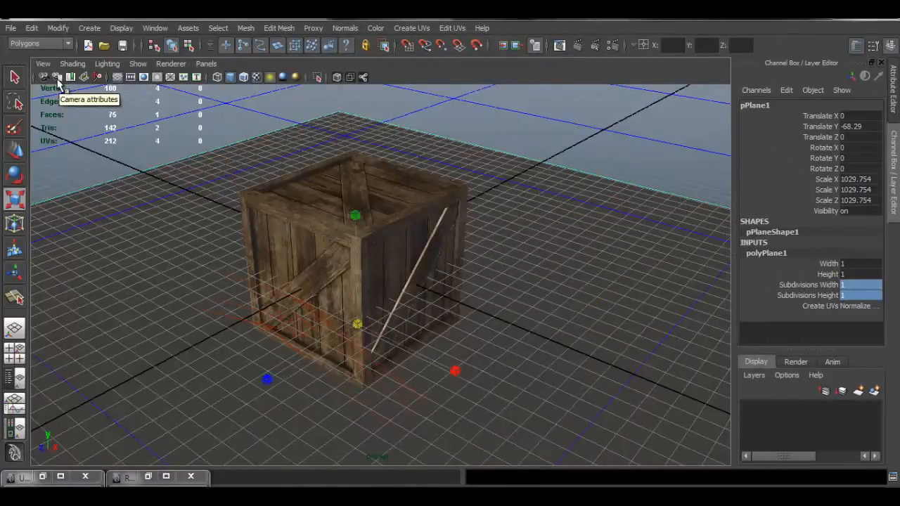
click(57, 79)
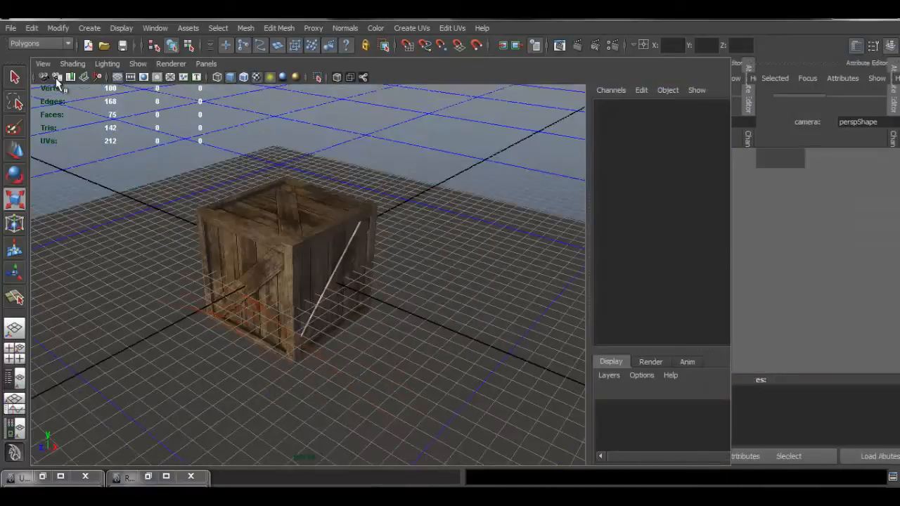
drag(877, 250, 883, 337)
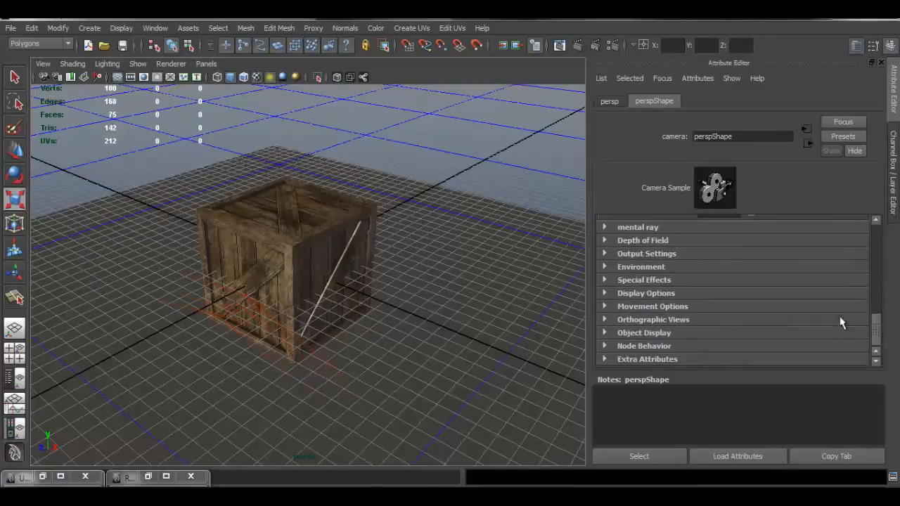
click(606, 268)
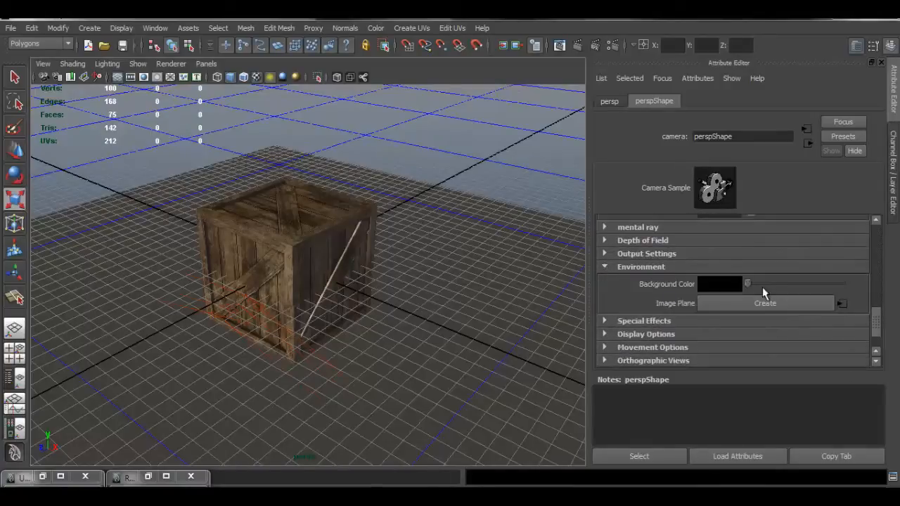
click(719, 284)
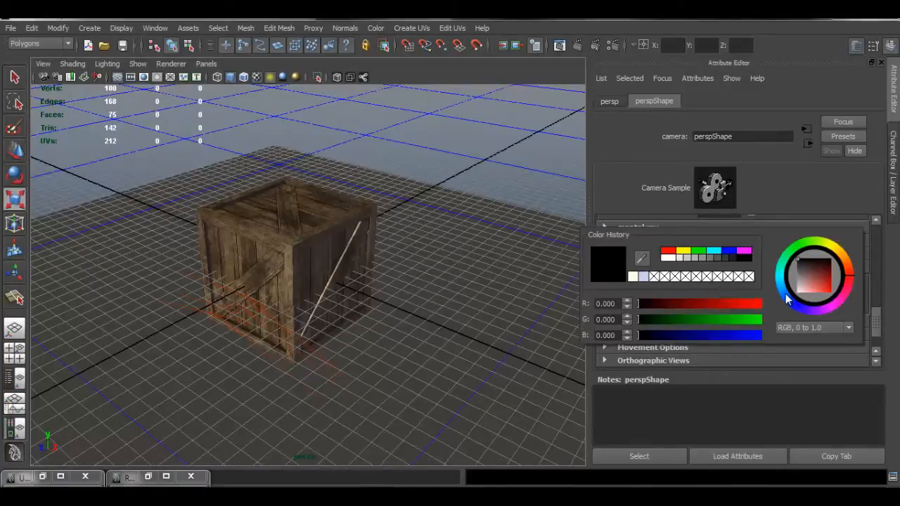
drag(806, 289, 805, 268)
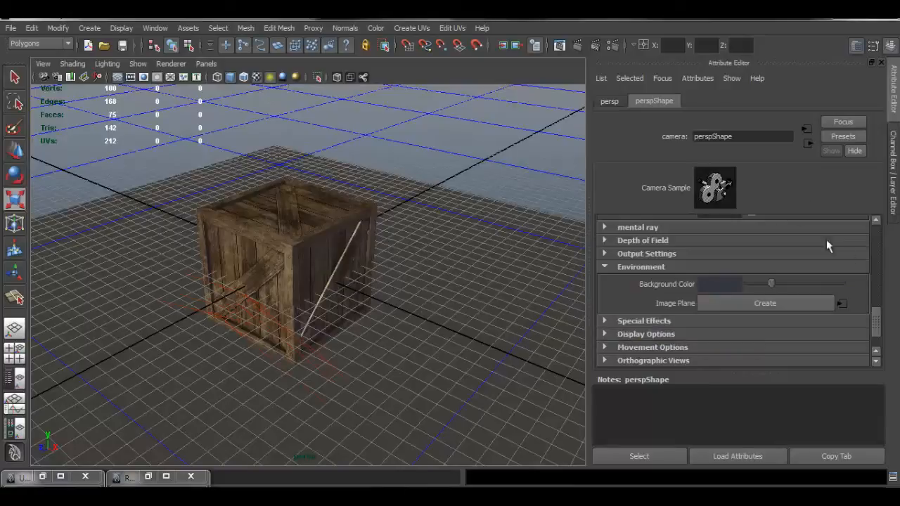
Step: Assign a new Use Background material to the ground plane beneath the crate
click(547, 298)
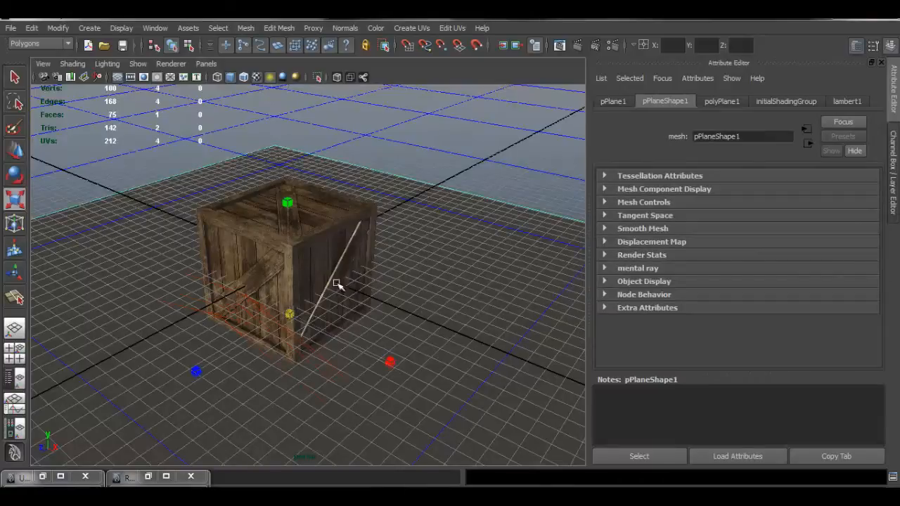
scroll(371, 310, down, 2)
scroll(412, 308, down, 2)
scroll(414, 299, up, 2)
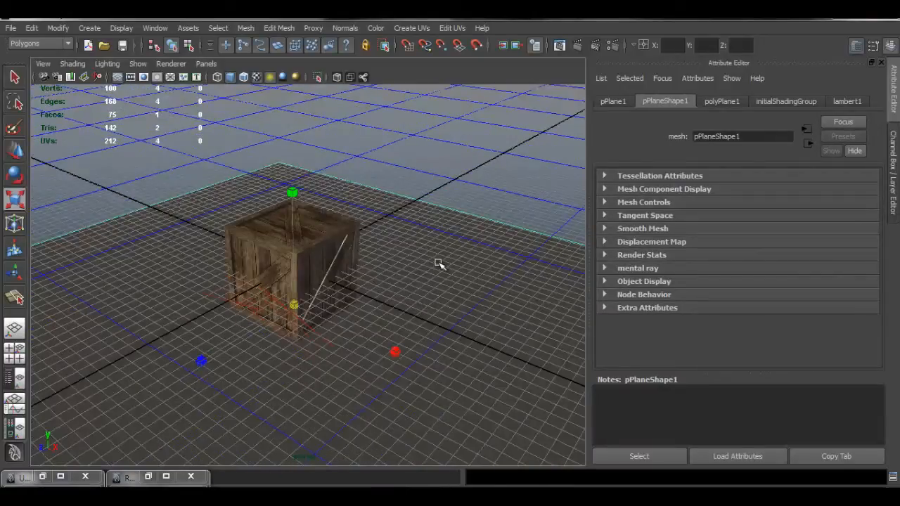
right_drag(439, 261, 439, 279)
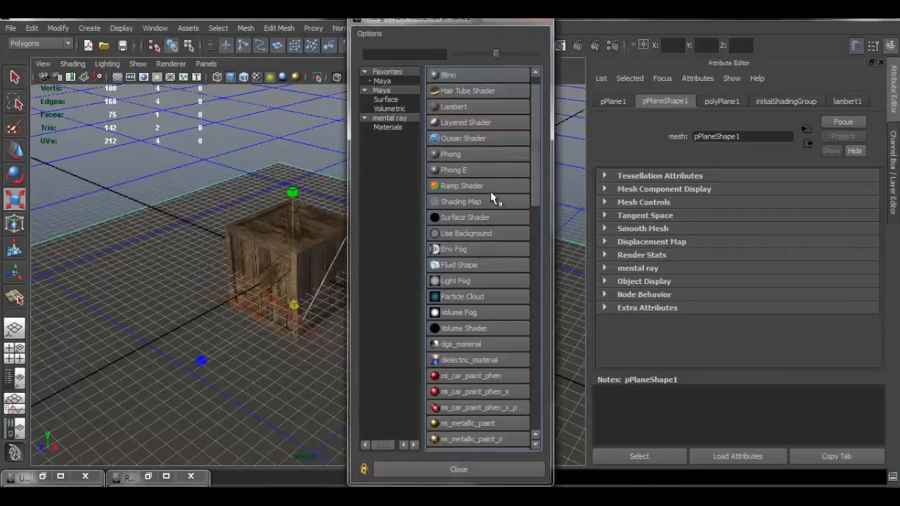
scroll(535, 182, down, 1)
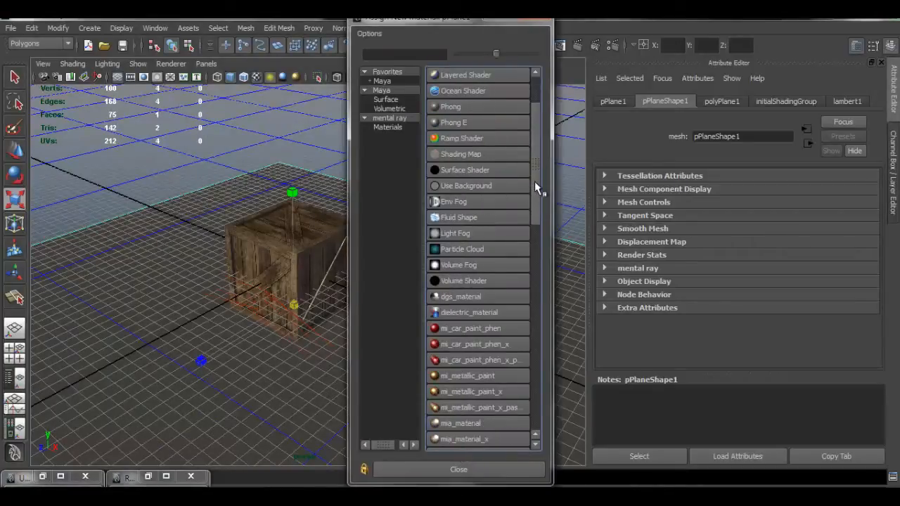
click(471, 187)
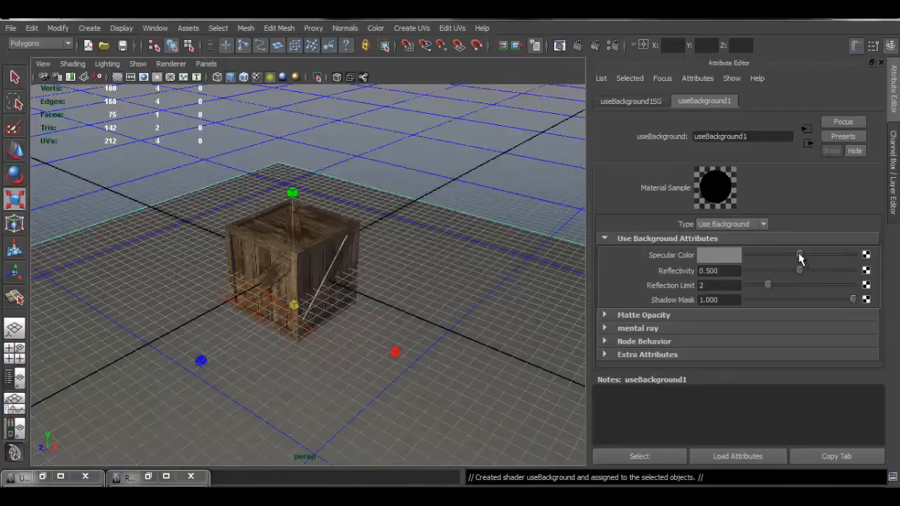
Step: Set the Use Background material's Specular Color to black and Reflectivity to 0, and reduce its Reflection Limit
drag(800, 255, 689, 267)
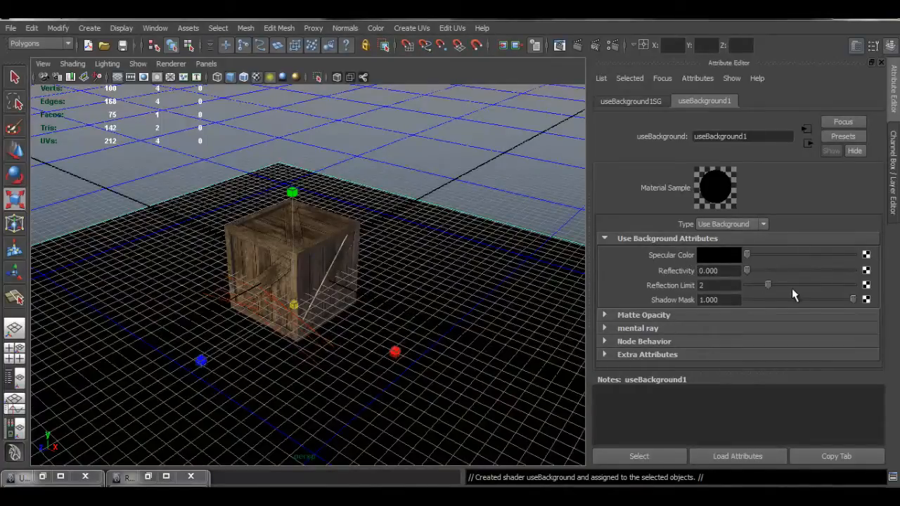
drag(767, 289, 685, 281)
drag(846, 298, 839, 301)
click(893, 172)
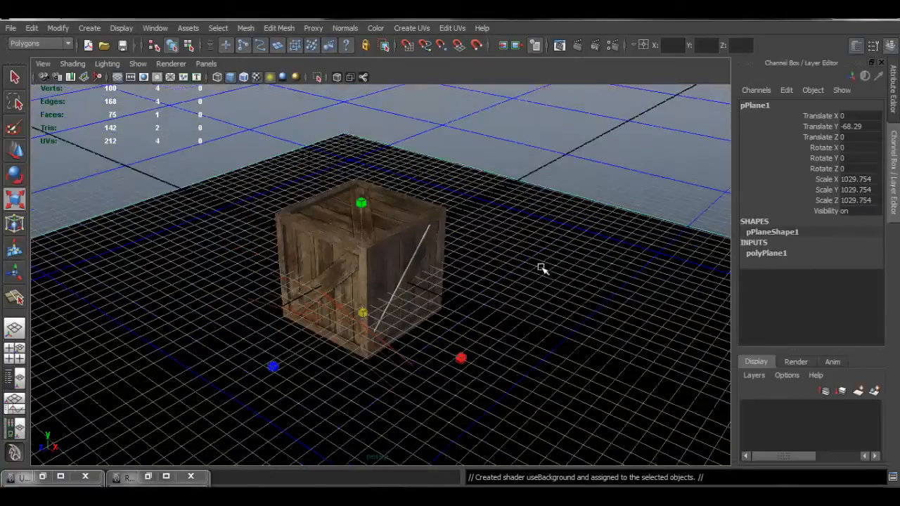
Step: Frame the crate closer in the persp view and render it again with mental ray
alt+middle_drag(542, 269, 609, 251)
alt+right_drag(538, 249, 565, 268)
alt+middle_drag(564, 268, 520, 251)
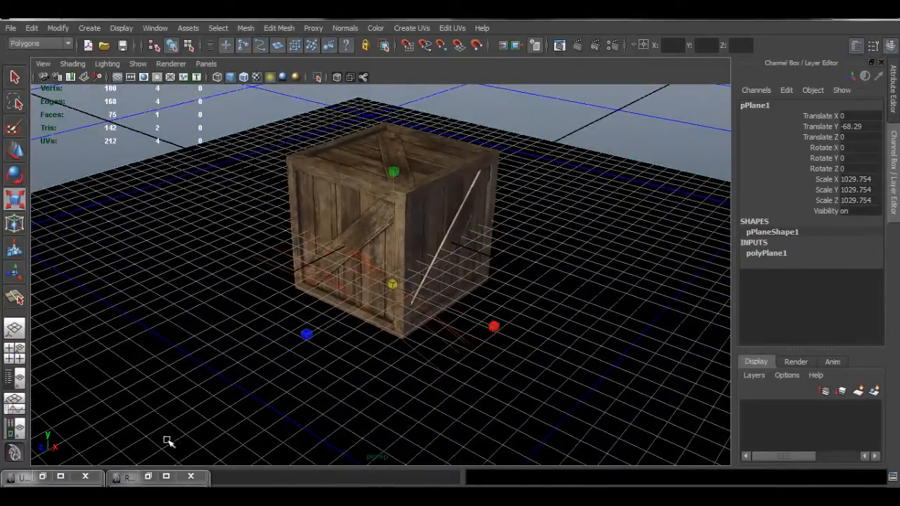
click(148, 476)
click(302, 70)
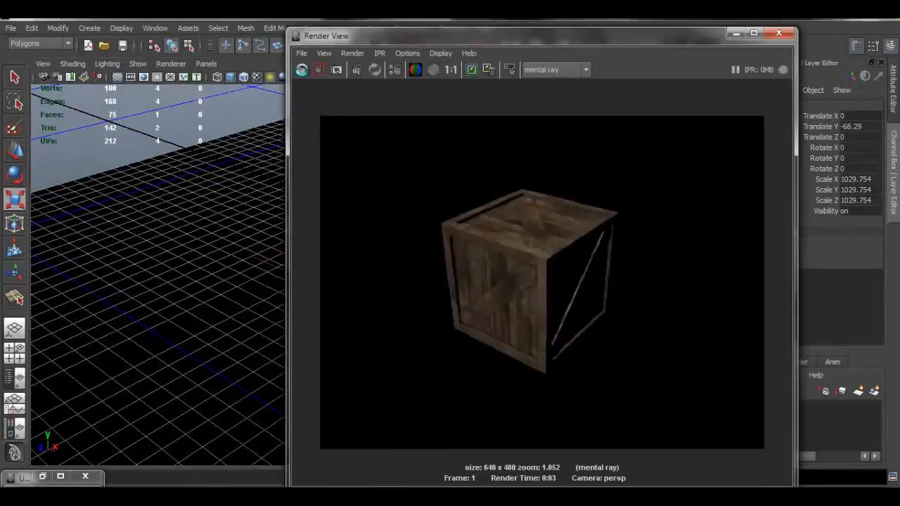
click(302, 70)
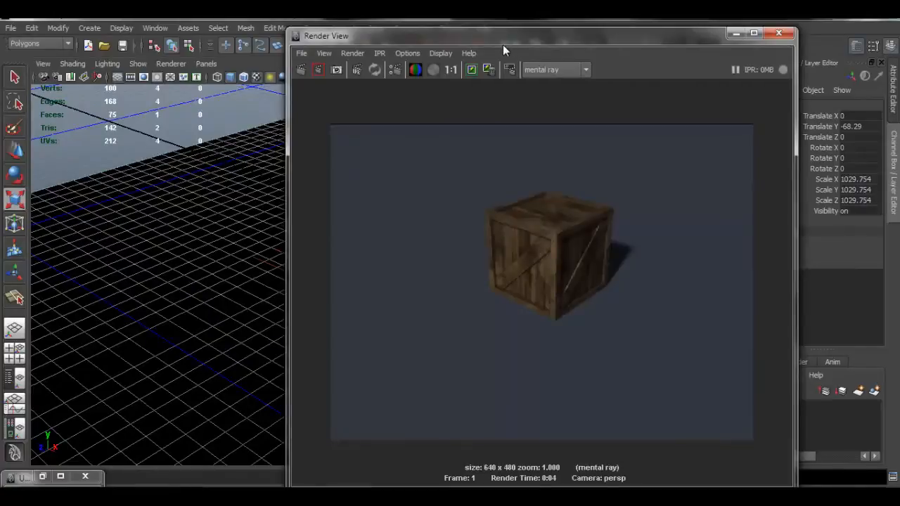
Step: Set the render image size to the HD 720 preset in the Render Settings
drag(503, 38, 673, 46)
alt+middle_drag(359, 218, 318, 241)
scroll(334, 250, up, 2)
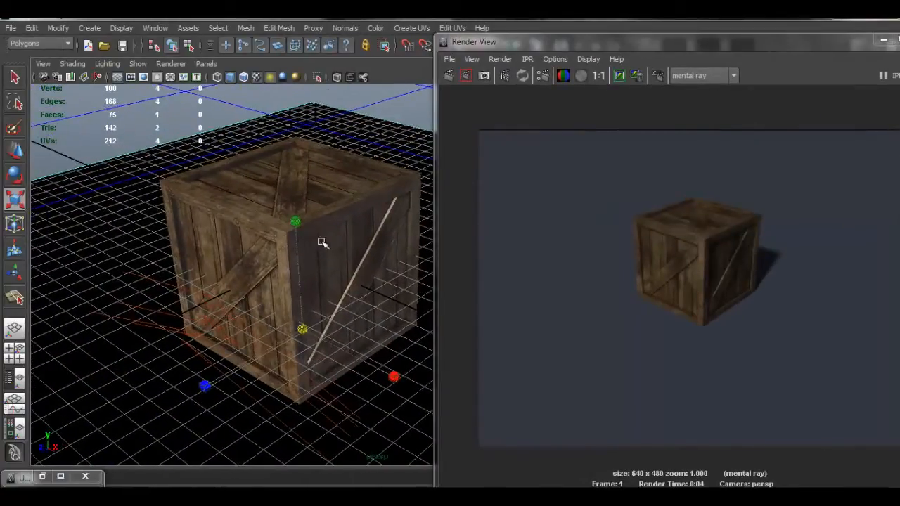
click(548, 61)
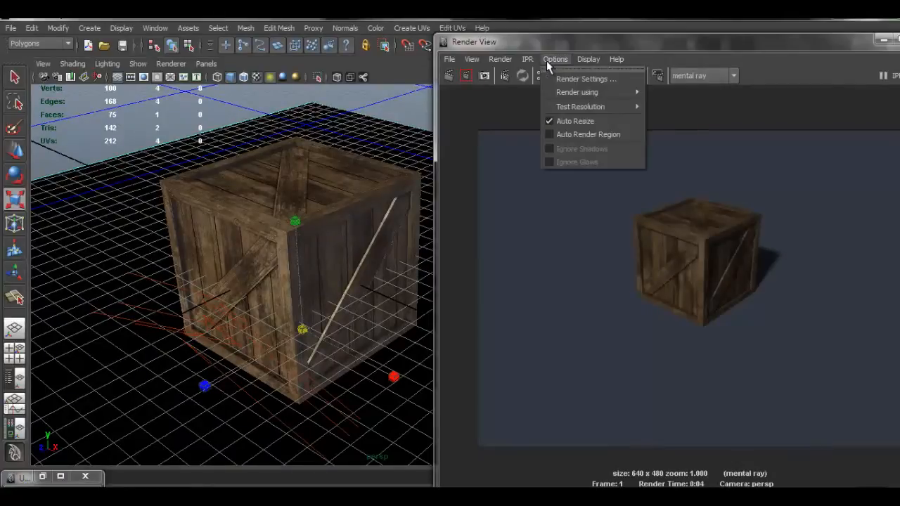
click(596, 82)
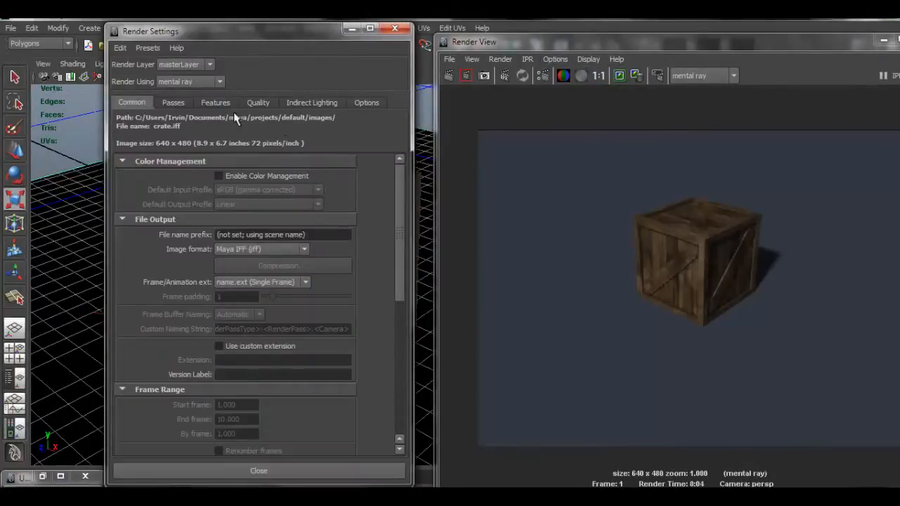
scroll(295, 267, down, 8)
click(270, 281)
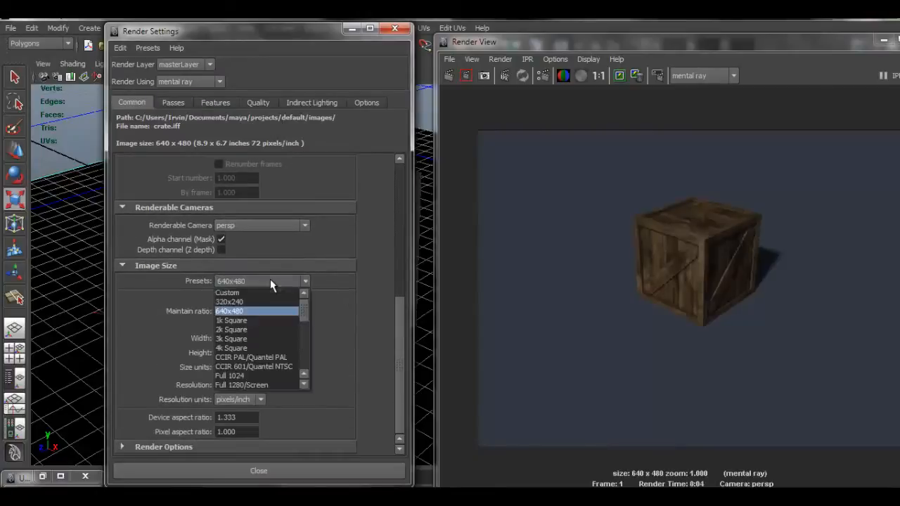
scroll(270, 323, down, 2)
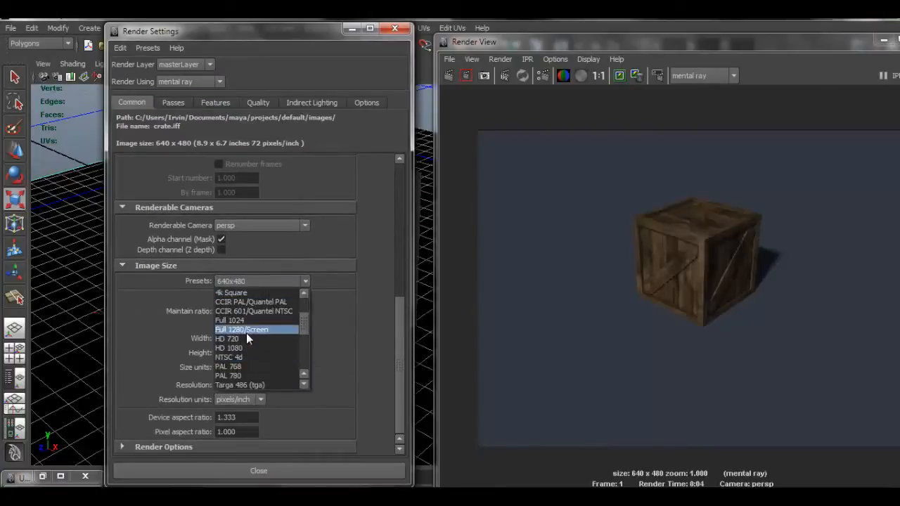
click(242, 339)
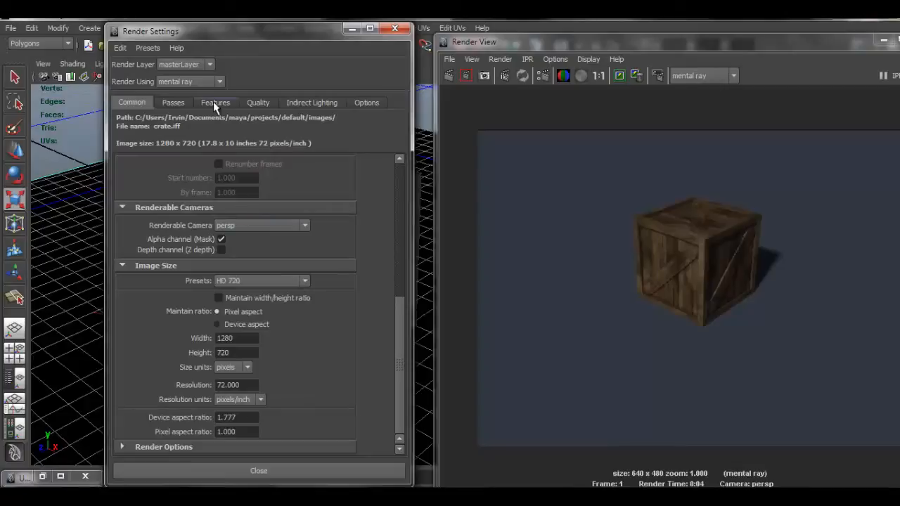
Step: Set the mental ray quality preset to Production and close the Render Settings
click(258, 103)
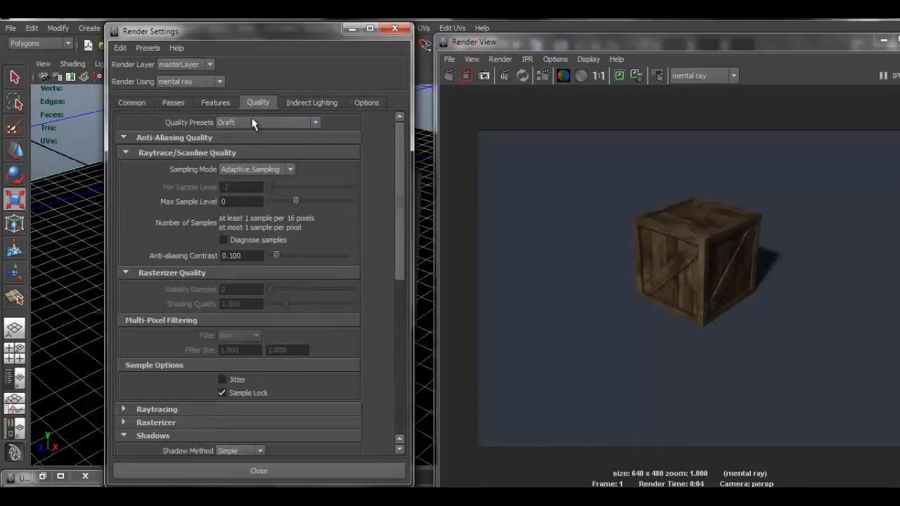
click(309, 121)
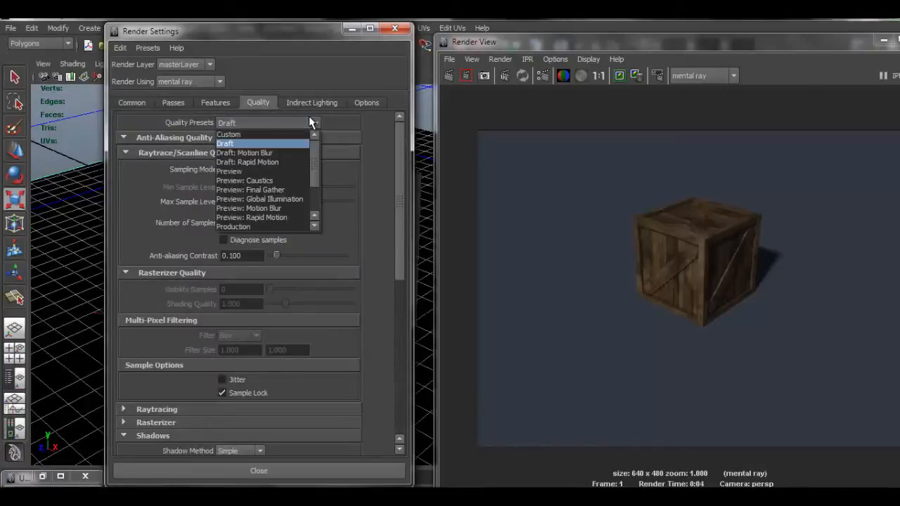
click(249, 227)
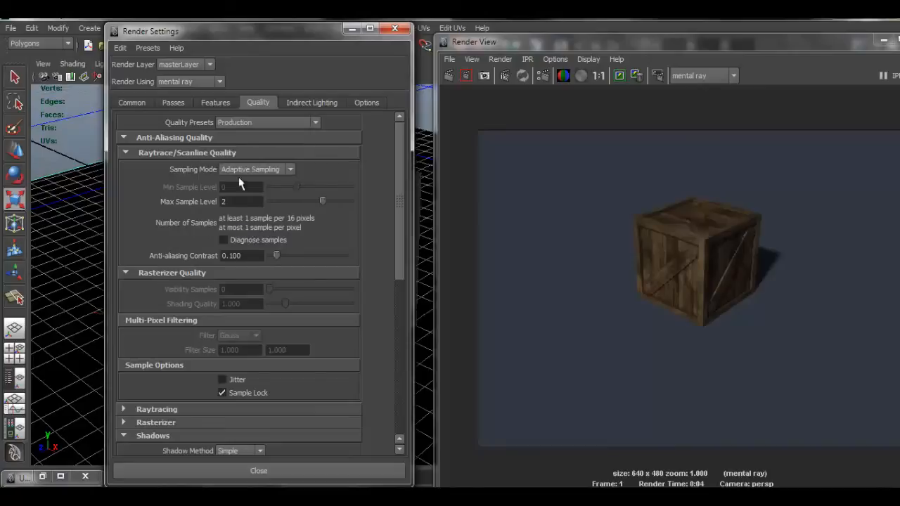
click(395, 28)
Step: Display the 1280 x 720 resolution gate in the persp view and center the crate inside it
drag(516, 43, 476, 26)
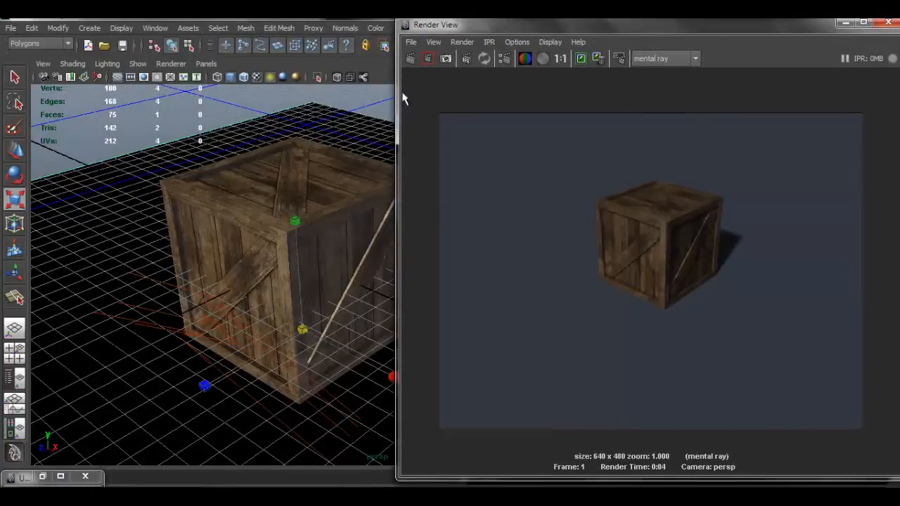
drag(442, 27, 576, 36)
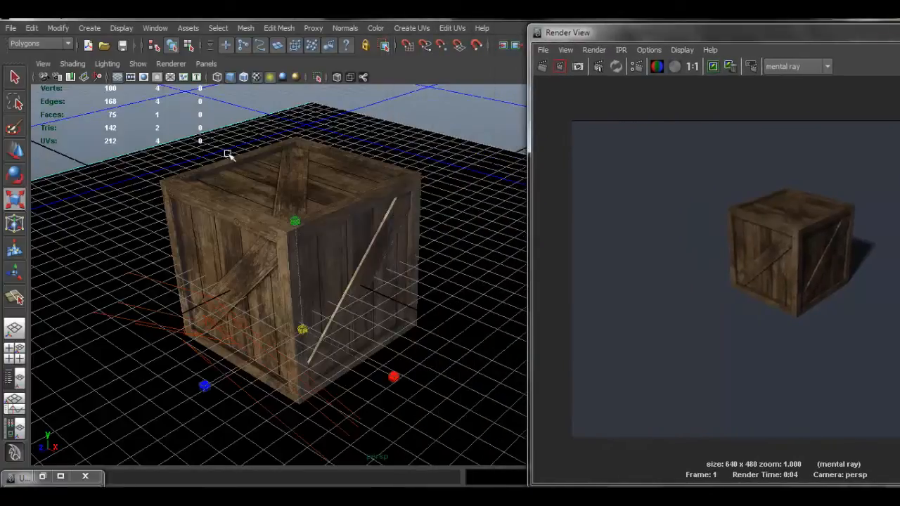
click(145, 78)
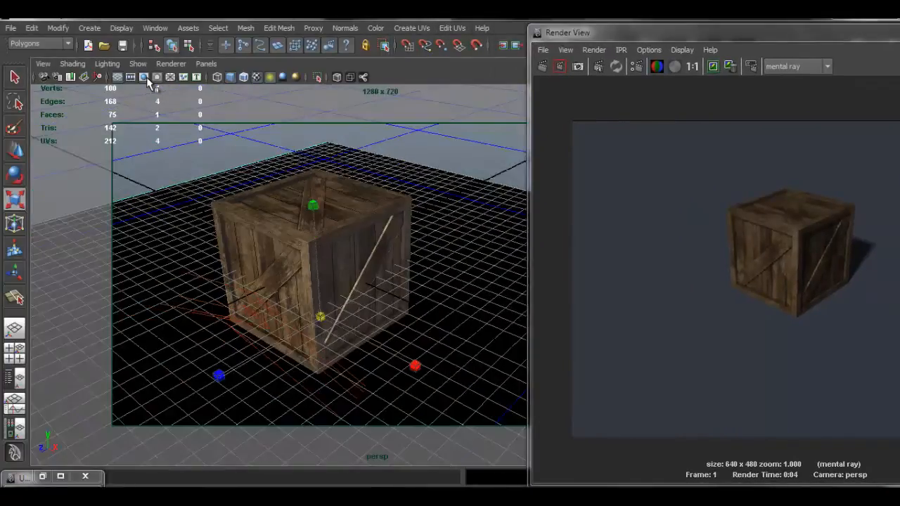
alt+middle_drag(433, 237, 478, 247)
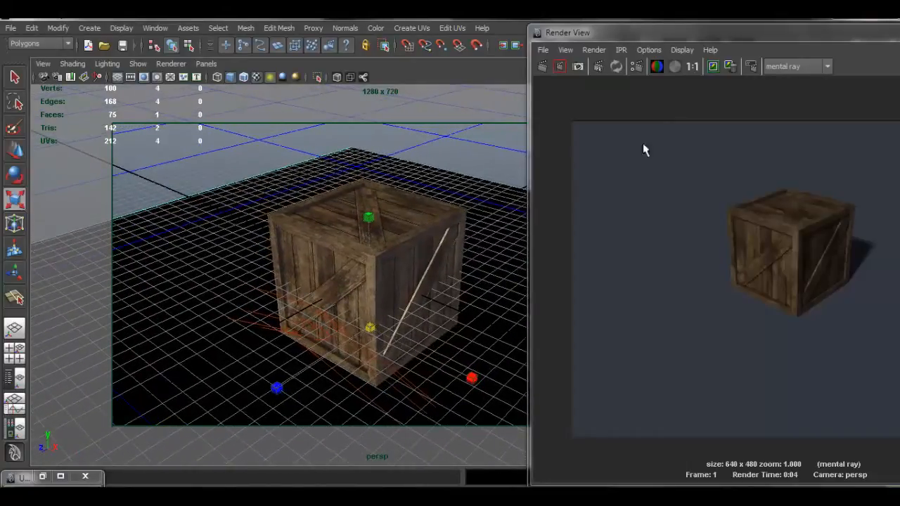
Step: Render the framed crate with mental ray at 1280 x 720 in Production quality
drag(688, 33, 432, 19)
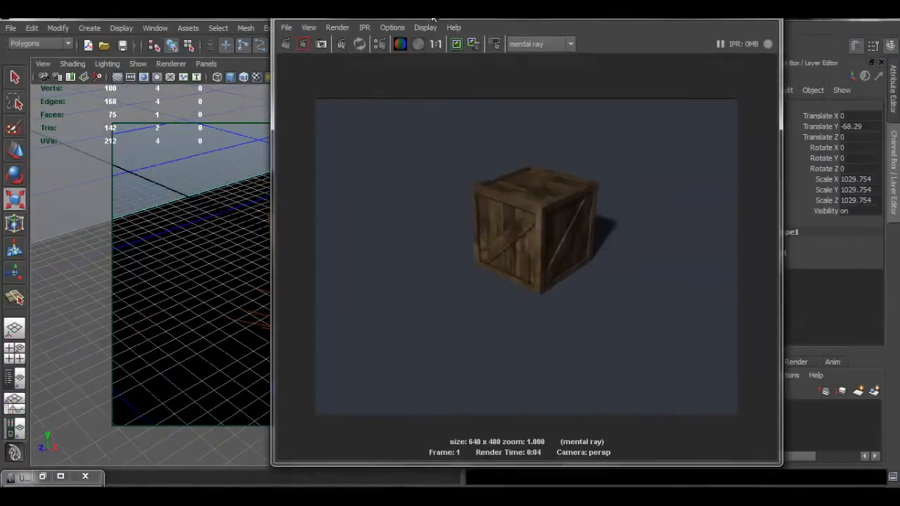
click(286, 50)
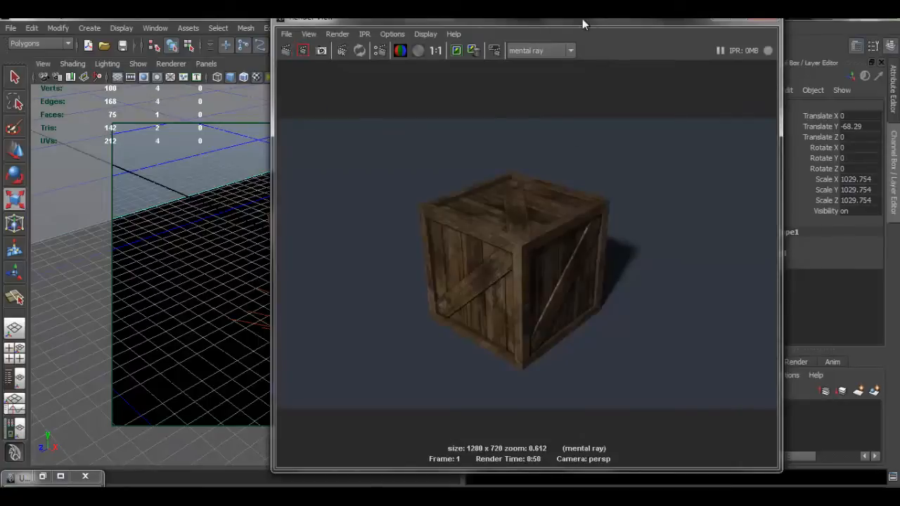
drag(582, 21, 677, 18)
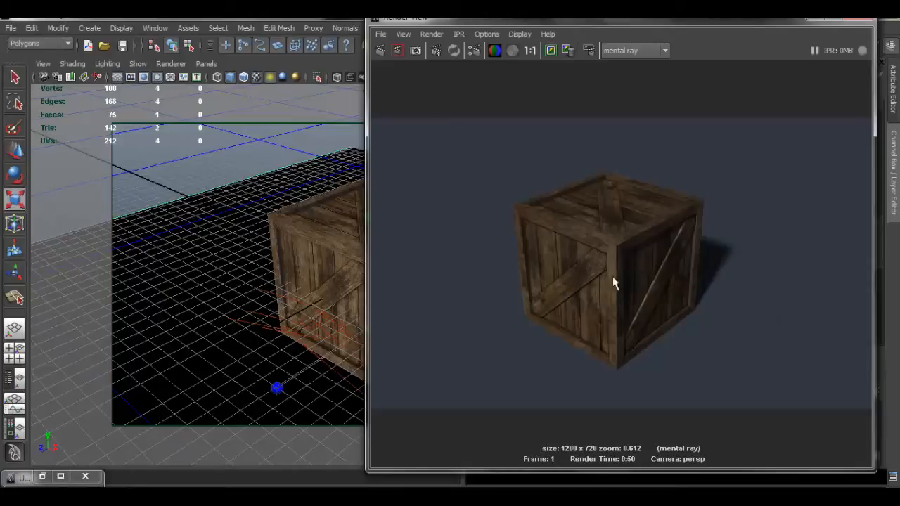
Step: Examine the finished crate render at different zoom levels and look at the option for saving the image
scroll(703, 225, down, 2)
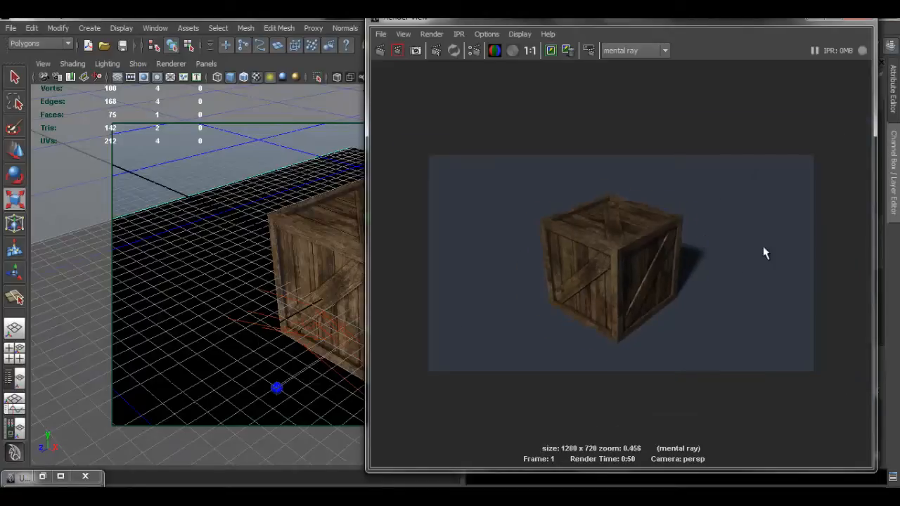
scroll(764, 251, up, 3)
scroll(766, 253, down, 1)
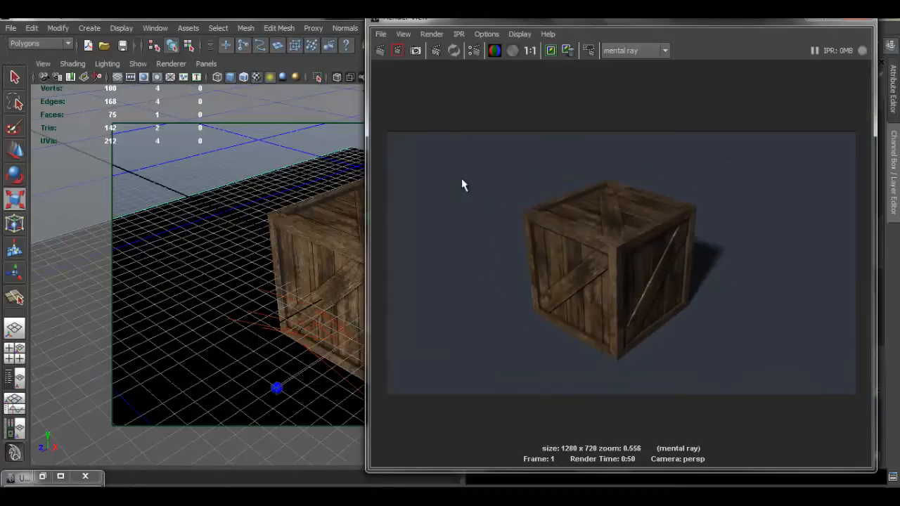
click(380, 33)
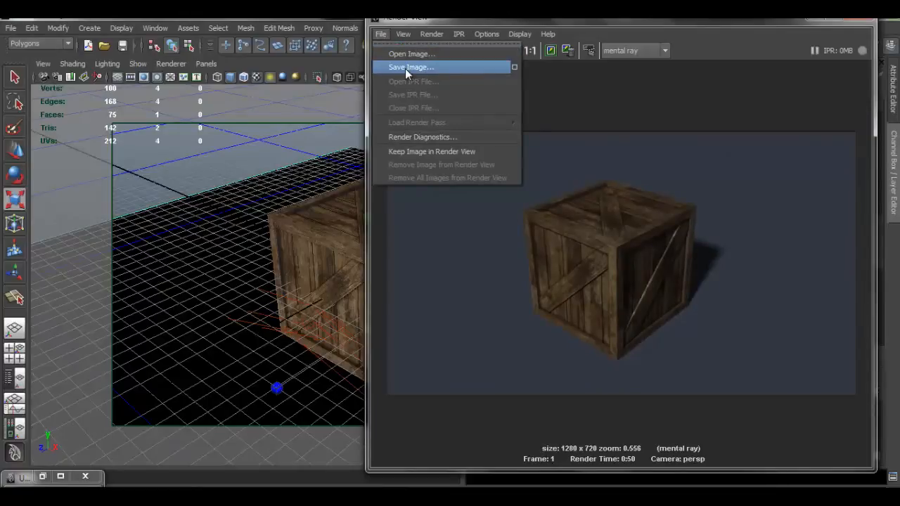
click(723, 37)
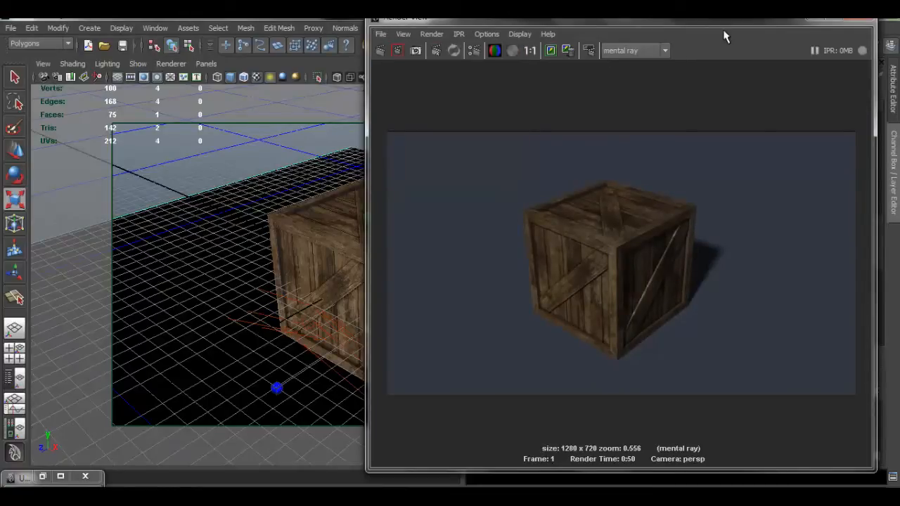